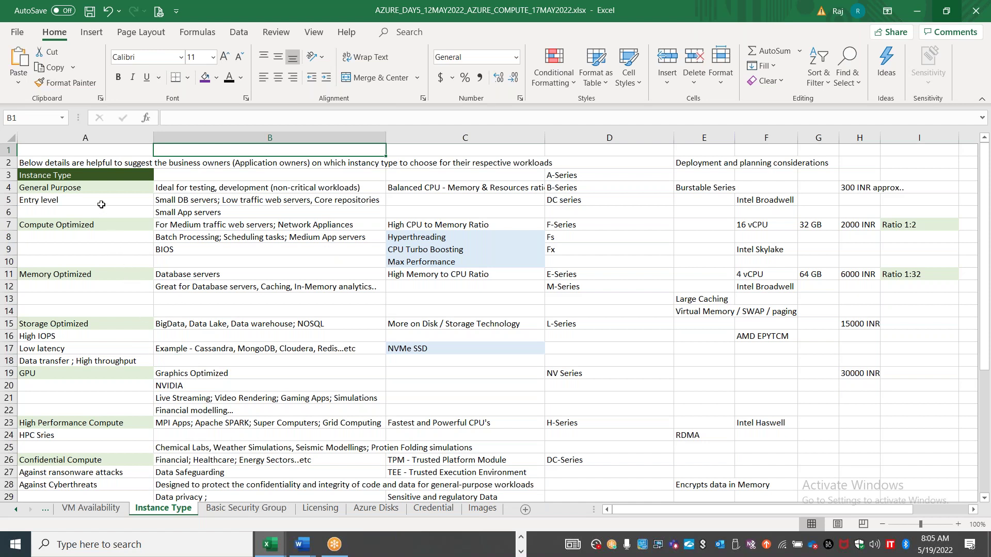
left_click(96, 189)
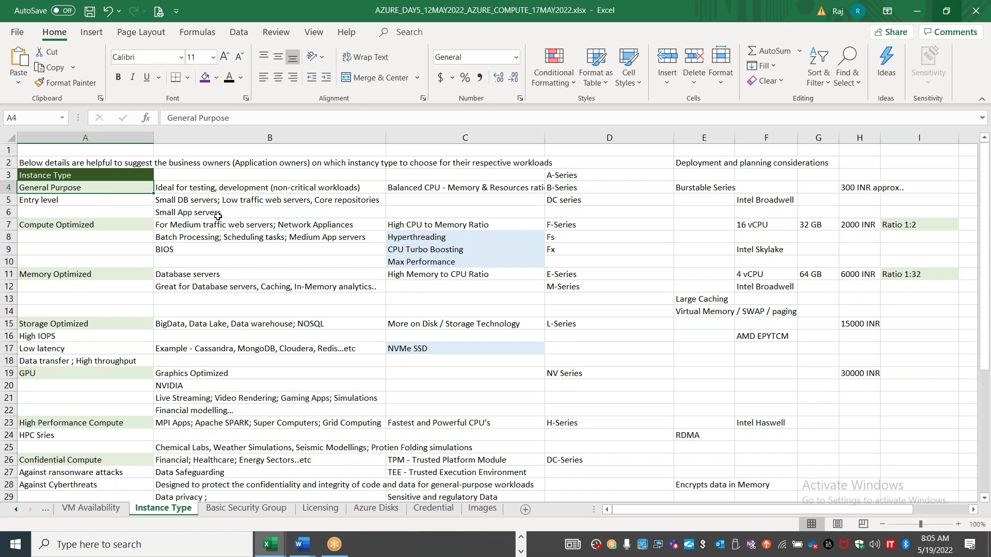
left_click_drag(221, 187, 220, 237)
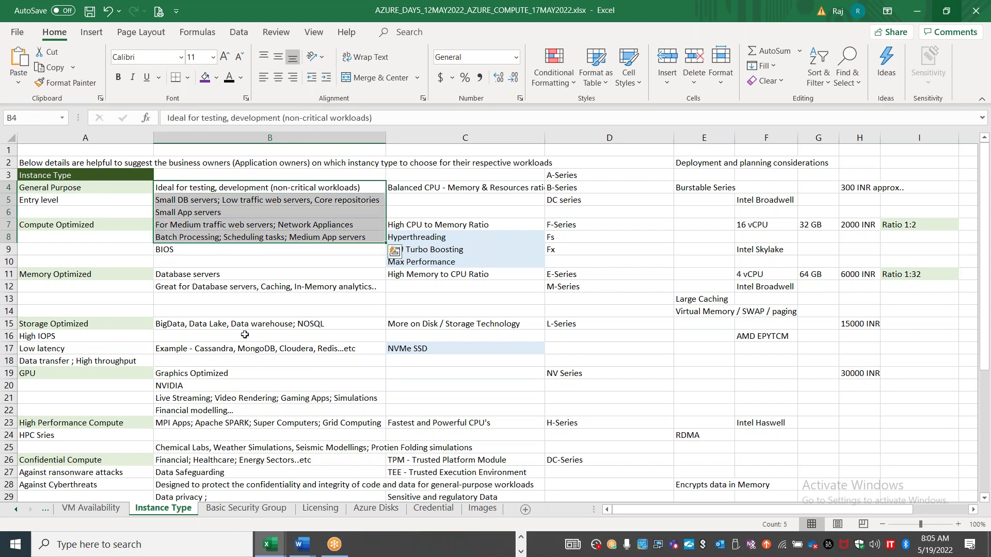
left_click_drag(246, 330, 239, 448)
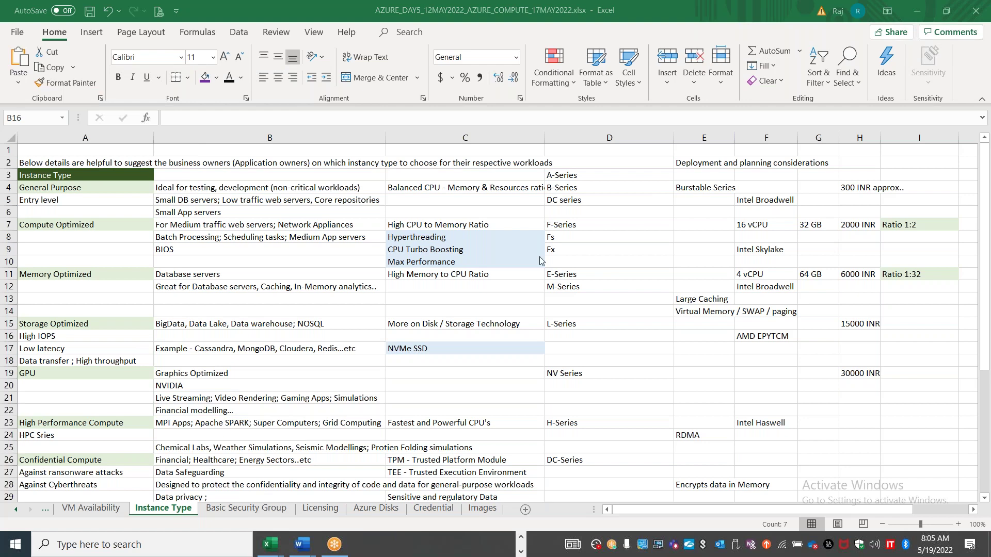
Fill the row labels from USE CASES to Max Size on the Azure Disks sheet with light green.
left_click(377, 511)
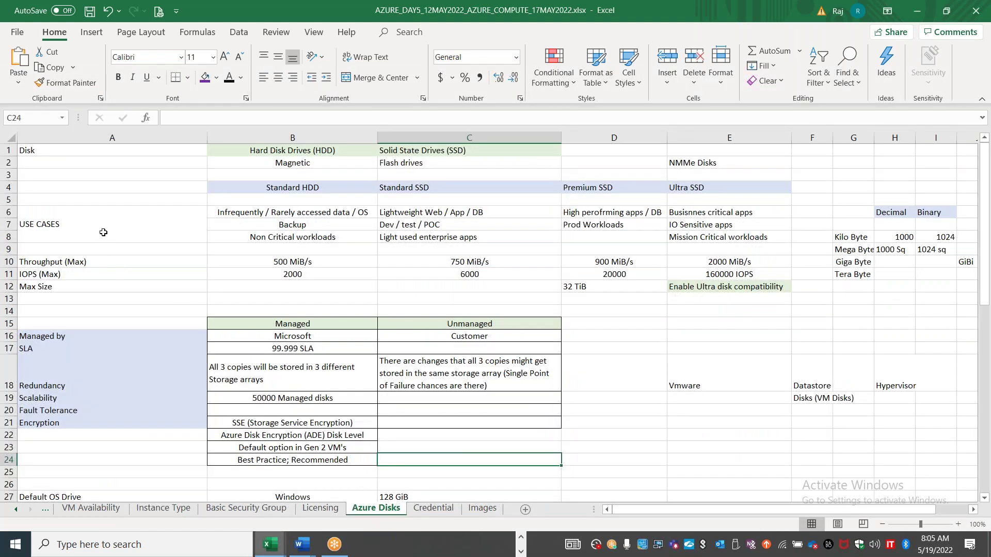
left_click_drag(100, 223, 99, 287)
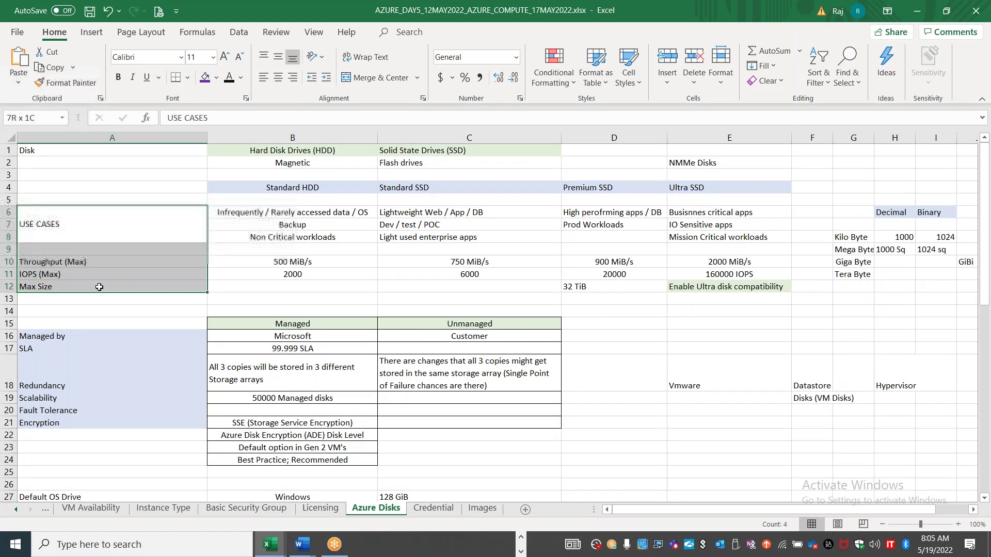
left_click(216, 78)
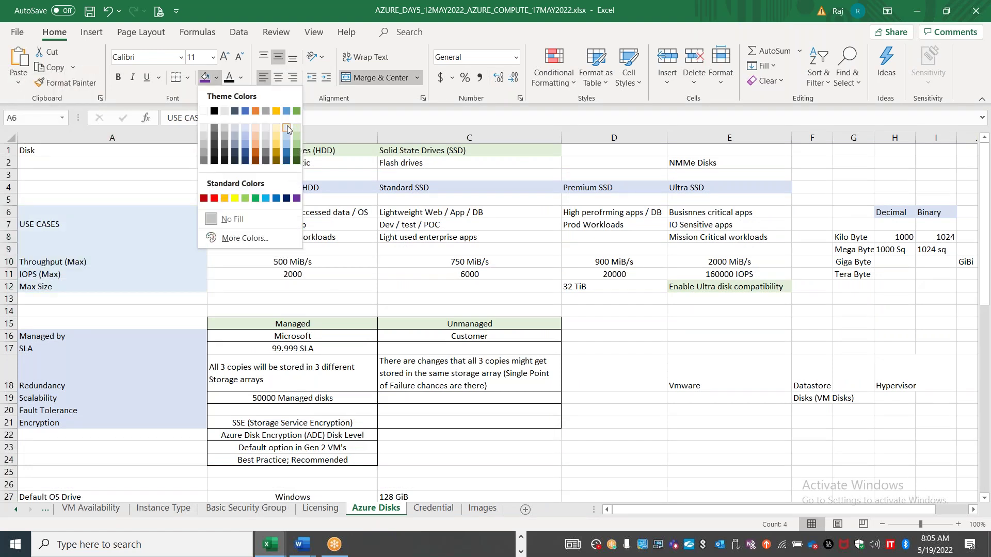
left_click(297, 128)
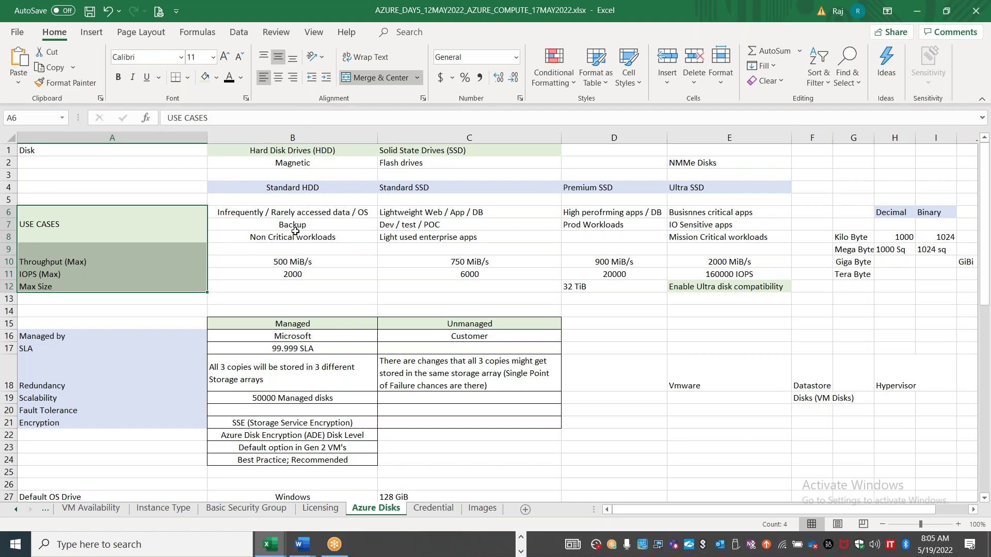
Centre and bold the four disk type headings from Standard HDD to Ultra SSD in row 4.
left_click_drag(294, 212, 697, 239)
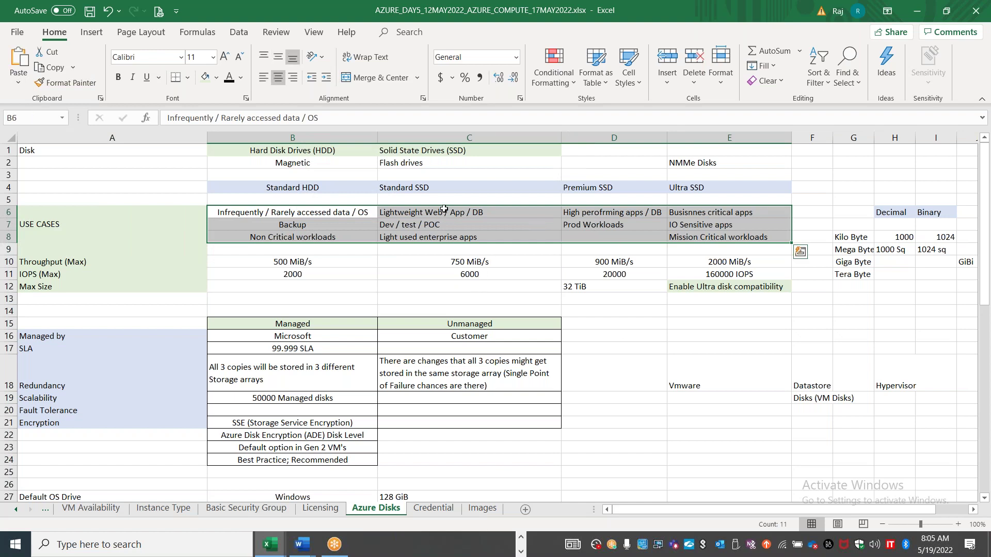
left_click_drag(314, 187, 706, 188)
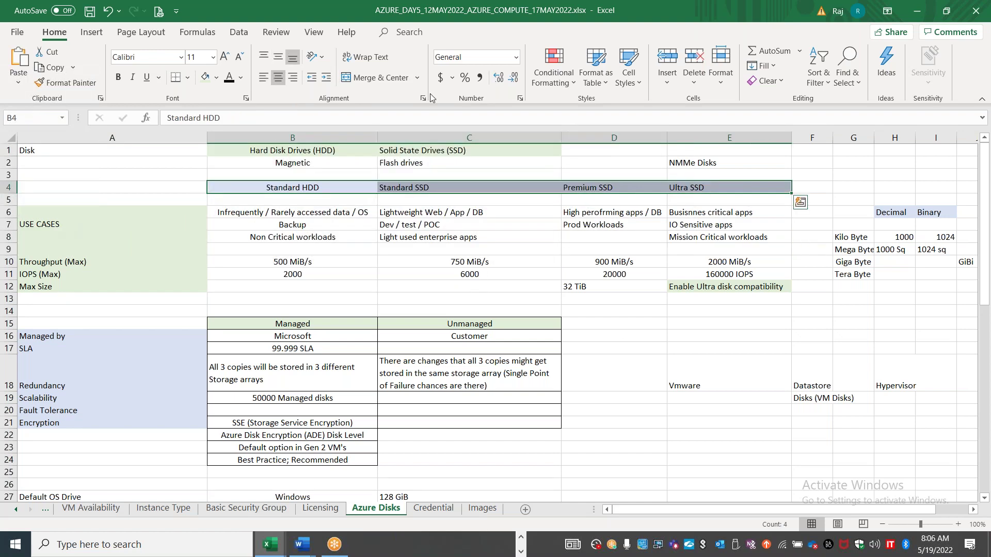
left_click(279, 79)
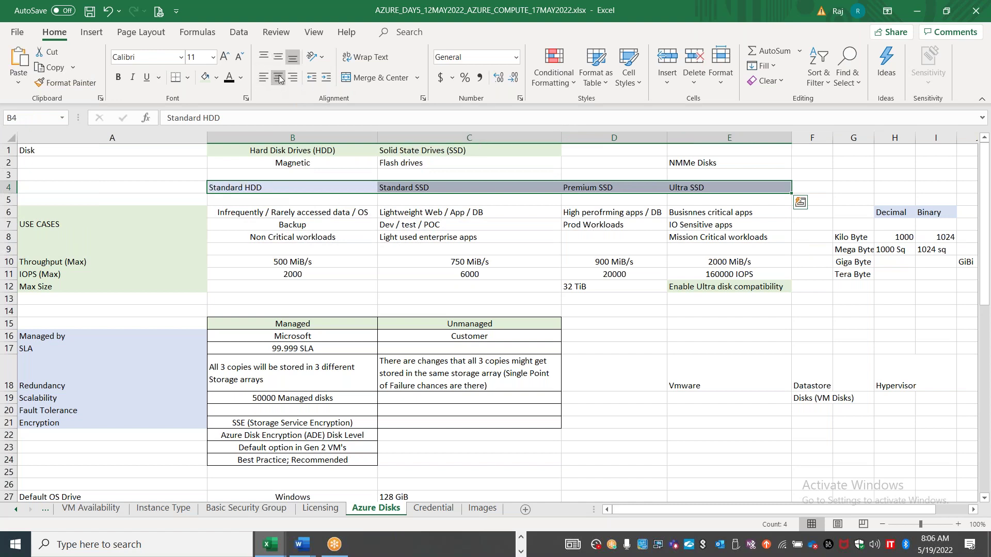
left_click(278, 79)
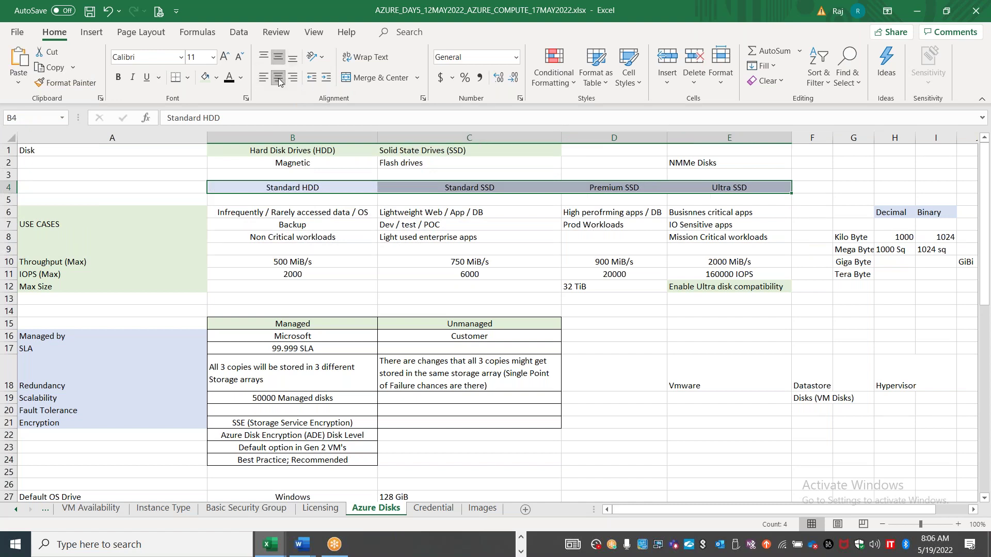
key("ctrl+b")
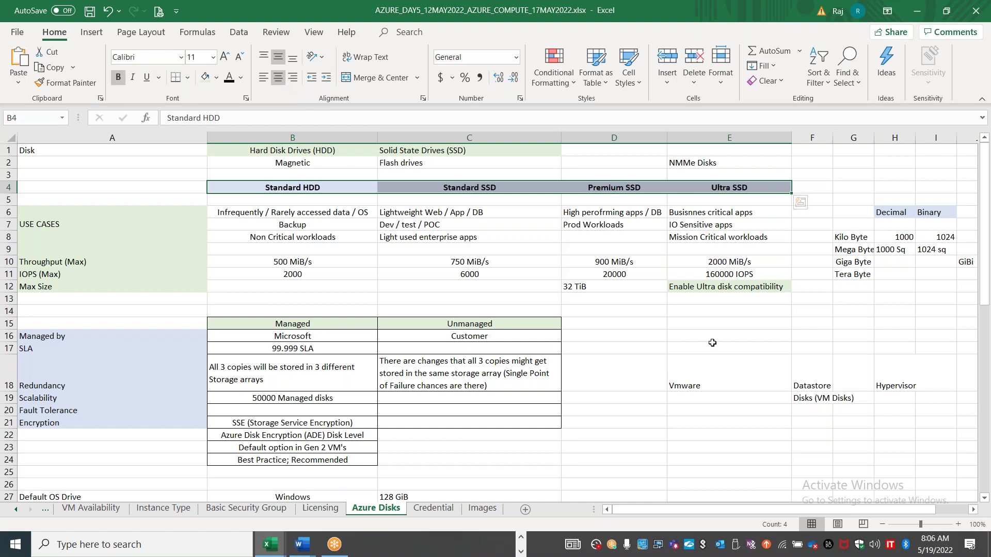
left_click(690, 344)
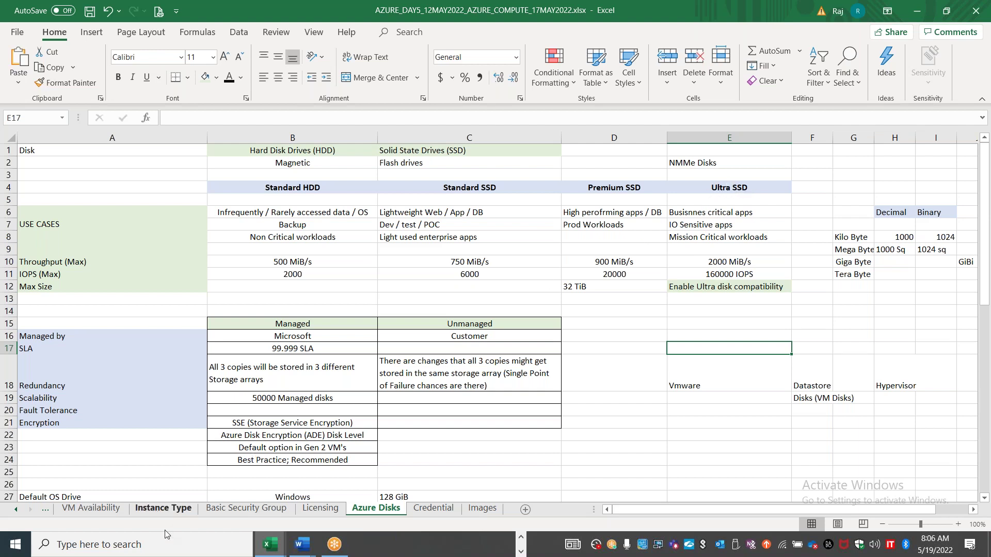
Enter "Aure Hybrid Benefit" in cell B1 of the Licensing sheet.
left_click(314, 510)
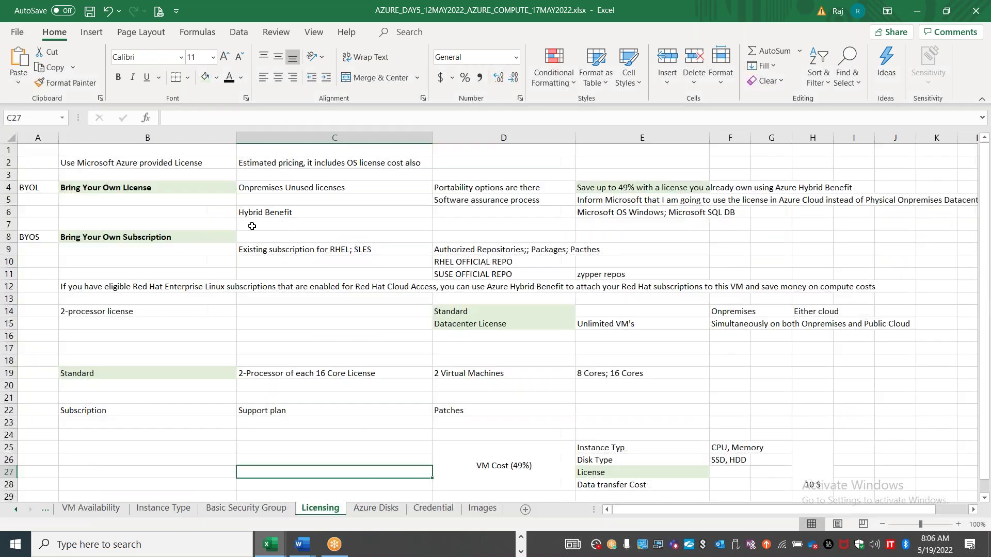
left_click(180, 147)
type("Hyb")
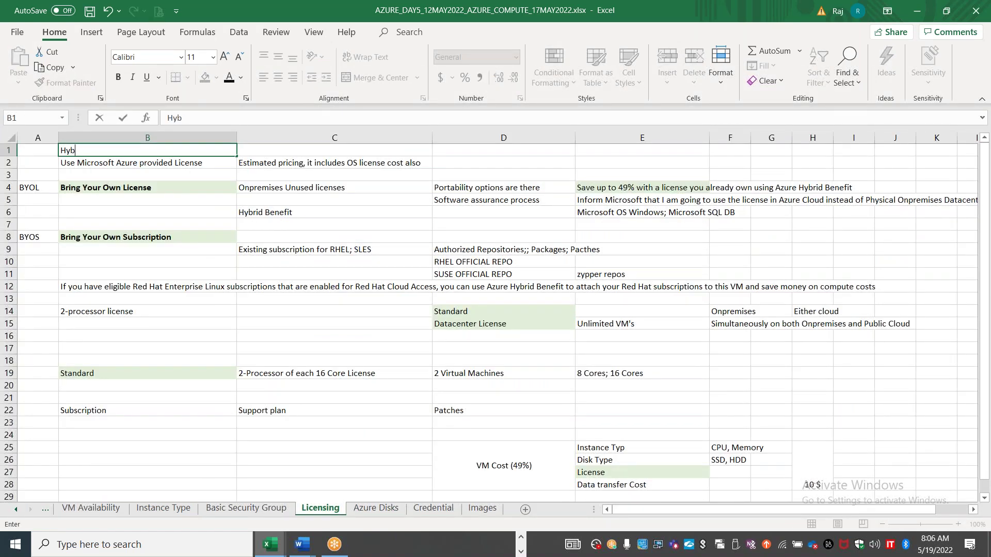
key("BackSpace")
type("Az")
key("BackSpace")
type("ur")
type("e Hybrid Benefo")
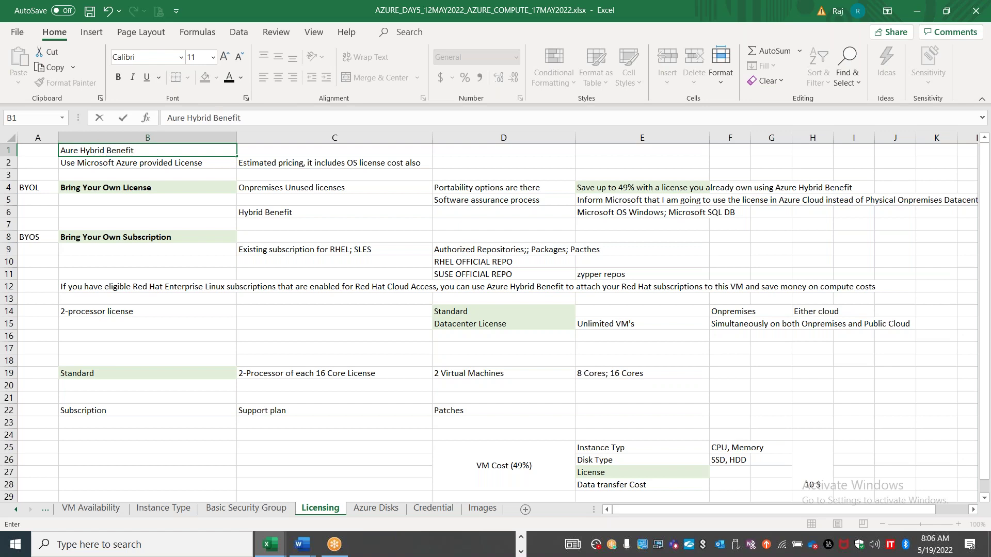
left_click(374, 475)
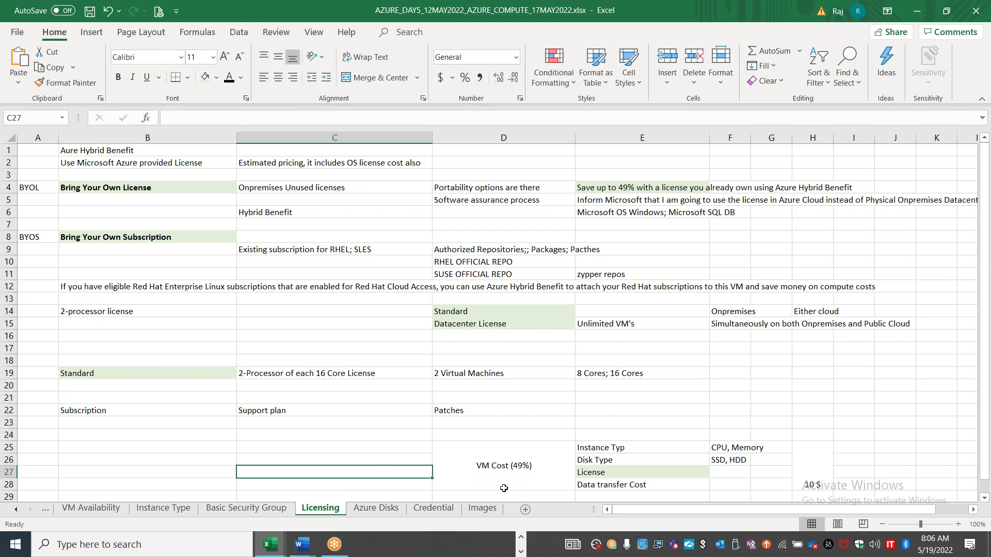
Add a blank worksheet between the Credential and Images sheets and return to the Azure Disks sheet.
left_click(526, 511)
left_click_drag(373, 512, 536, 511)
left_click(377, 508)
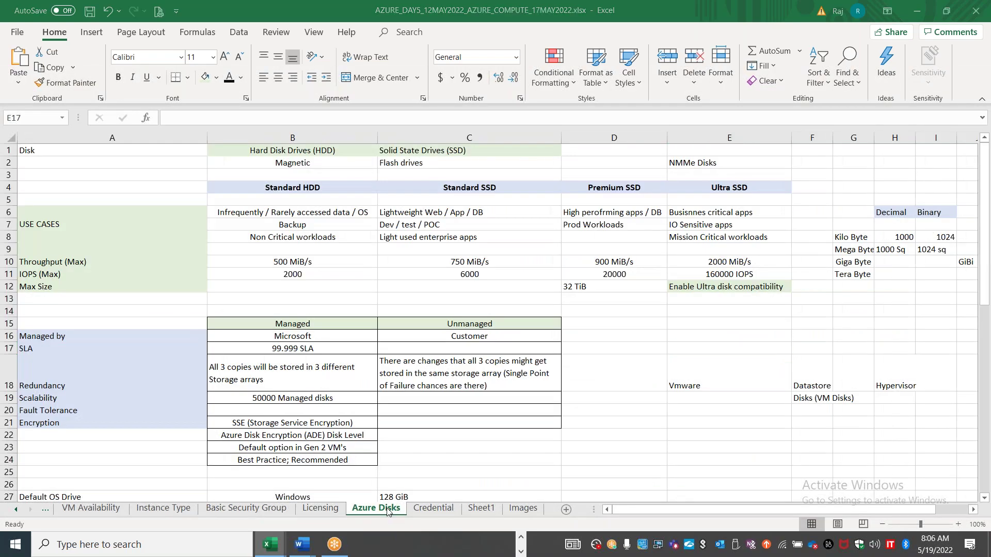
Switch to the Azure portal in Chrome, clear the selection of all virtual machines and open stanwebappvm1.
key("alt+Tab")
key("alt+Tab")
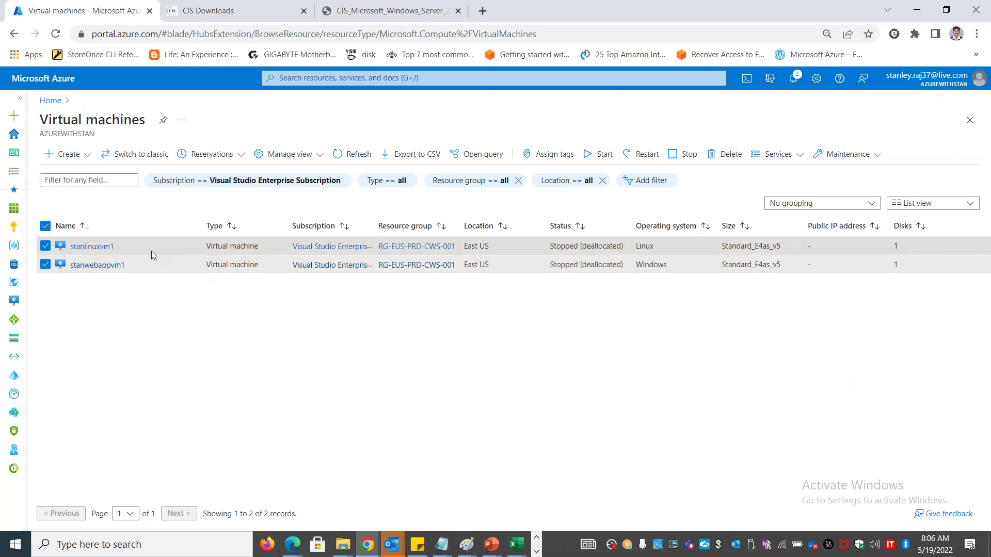
left_click(45, 226)
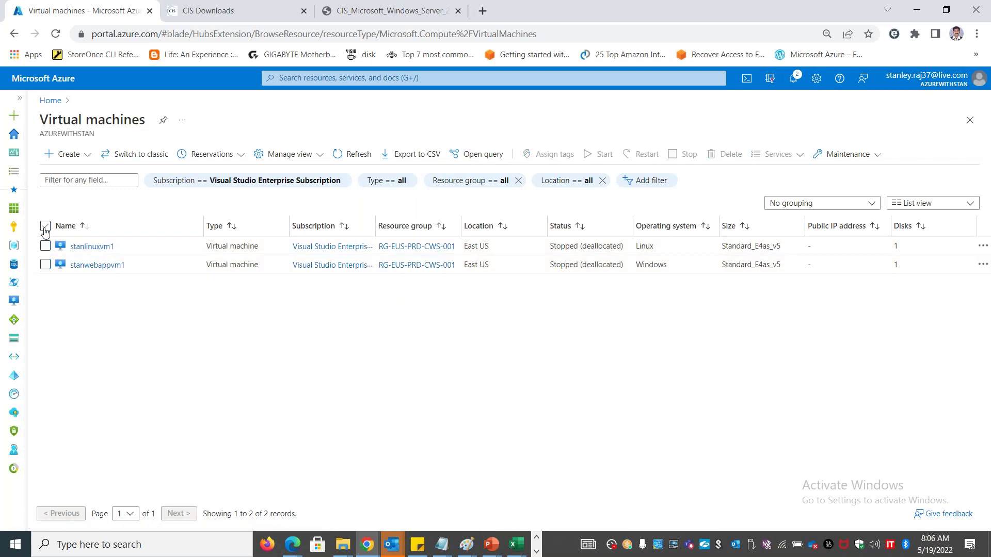
left_click(90, 266)
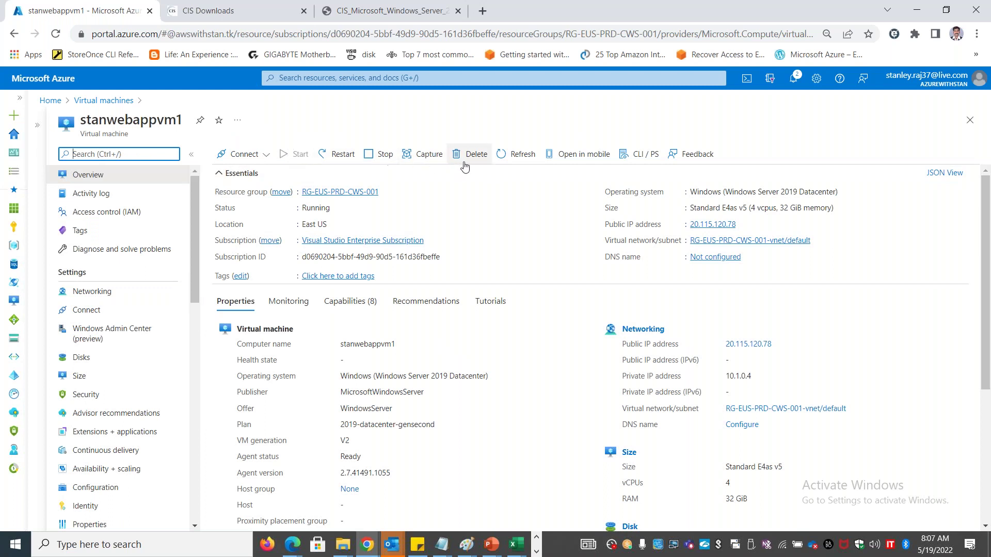
left_click(313, 216)
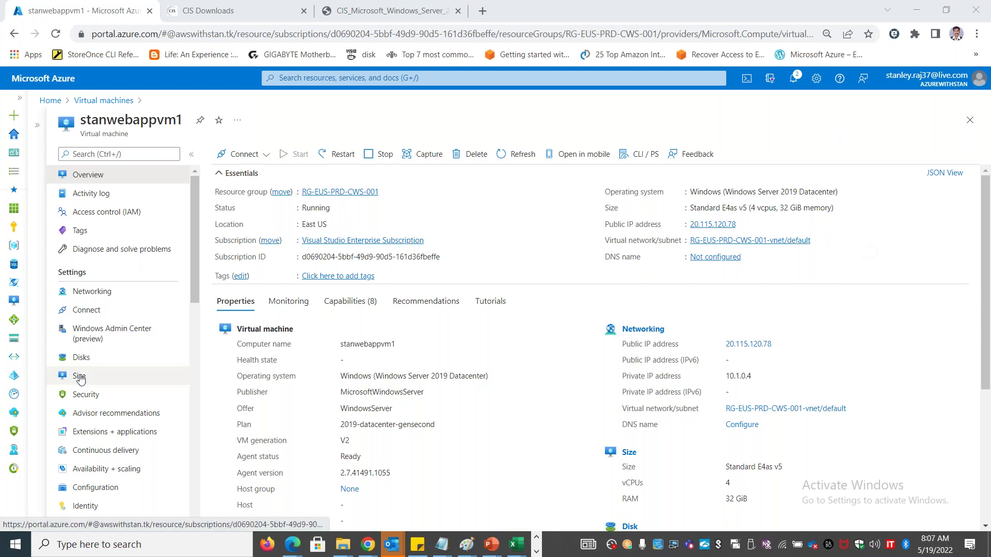
Create and attach a 4 GiB Premium SSD data disk named DataDisk1 to stanwebappvm1 and save the disk changes.
left_click(81, 357)
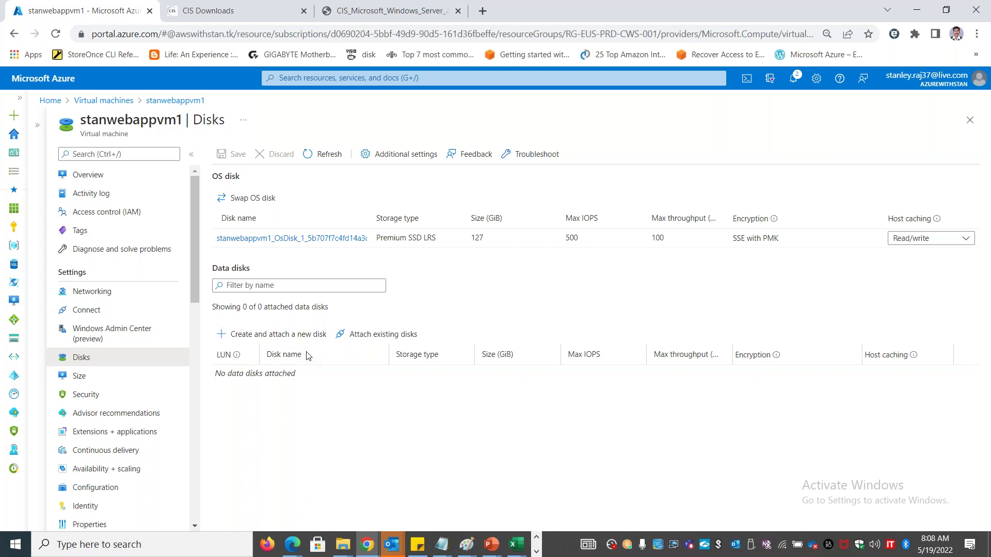
left_click(279, 338)
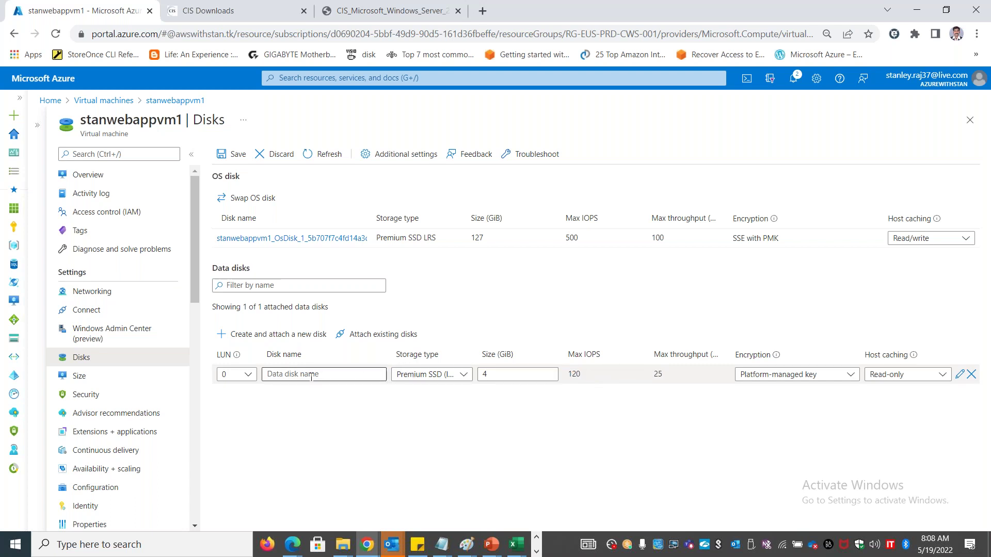
left_click(291, 376)
type("DataDisk1")
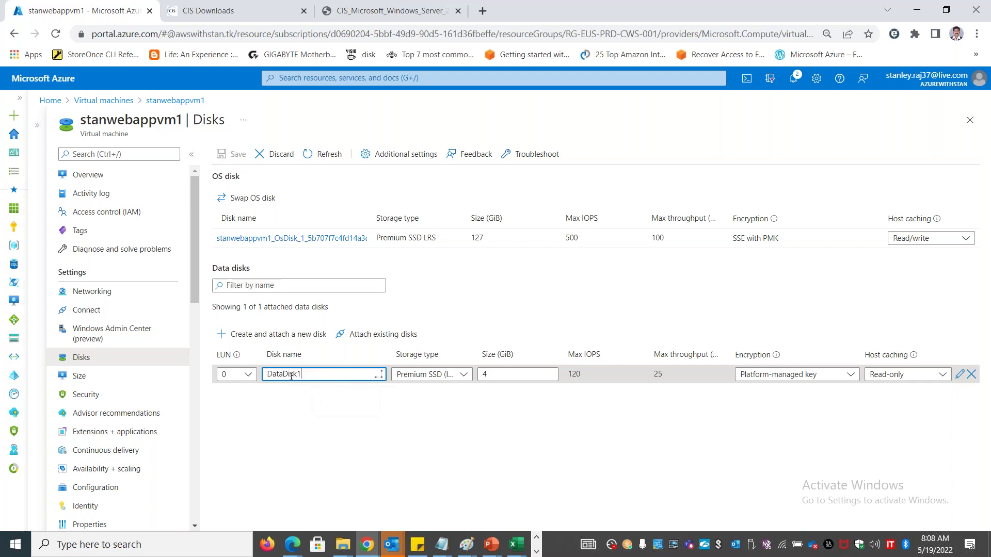
left_click(426, 375)
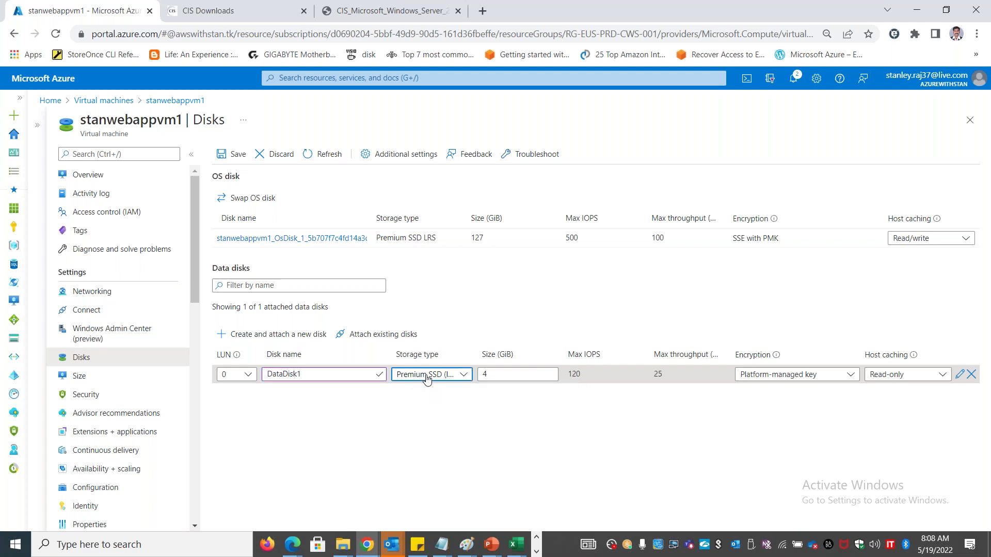
left_click(454, 380)
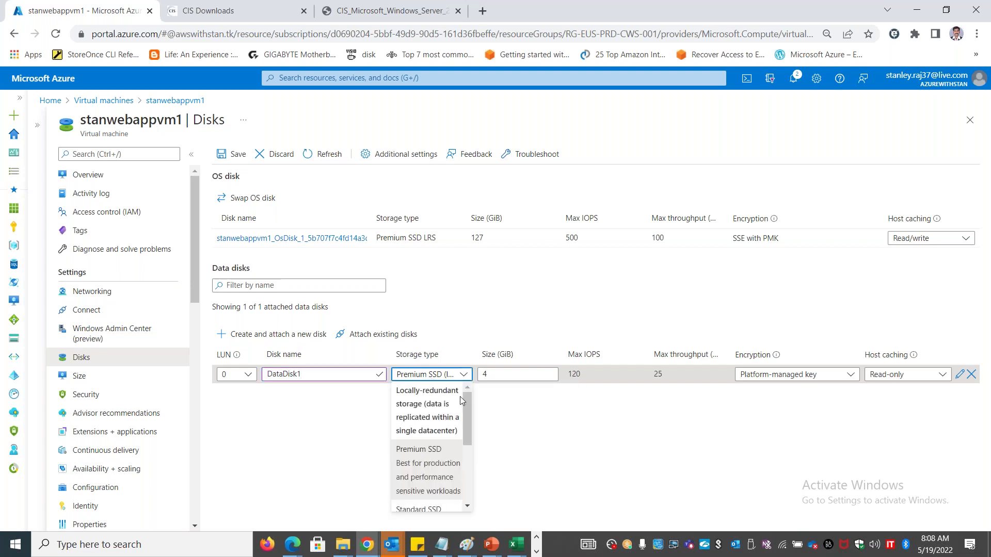
left_click(542, 448)
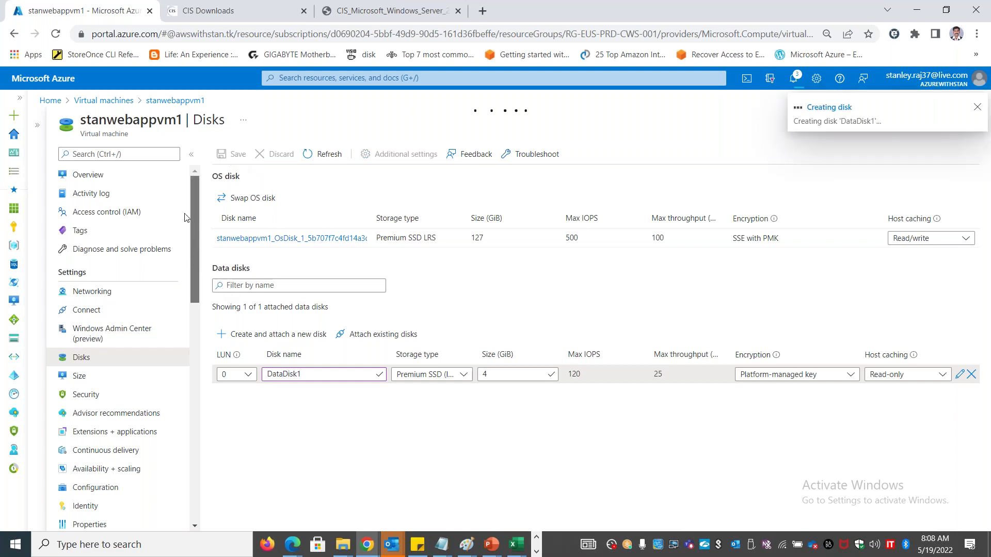
Check the notifications for the disk deployment and return to the overview of stanwebappvm1, accepting that unsaved edits are discarded.
left_click(112, 175)
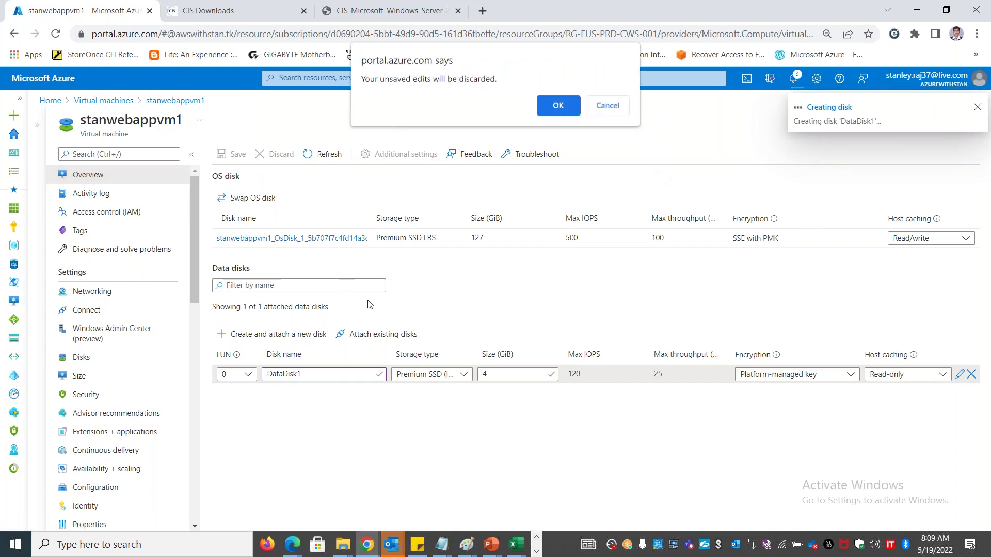
key("Return")
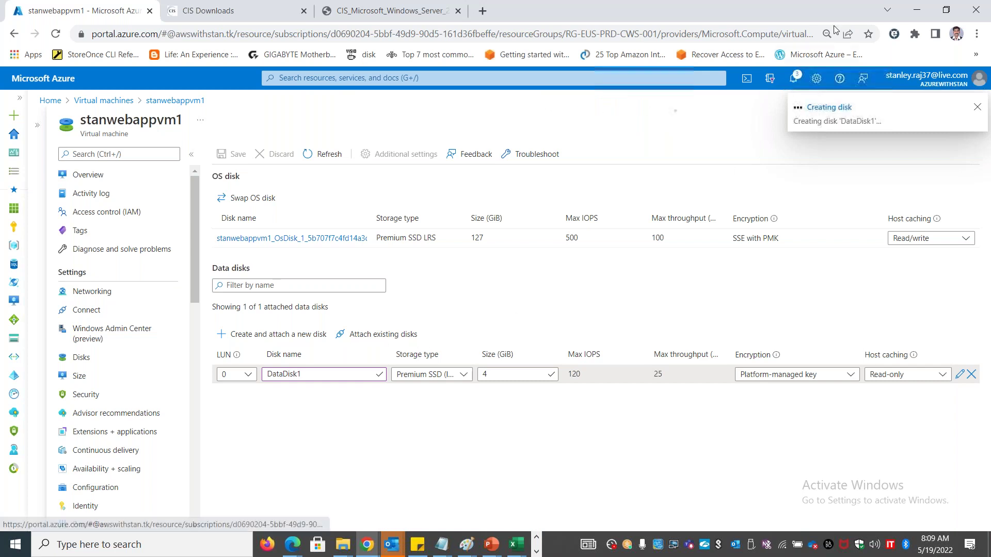
left_click(796, 81)
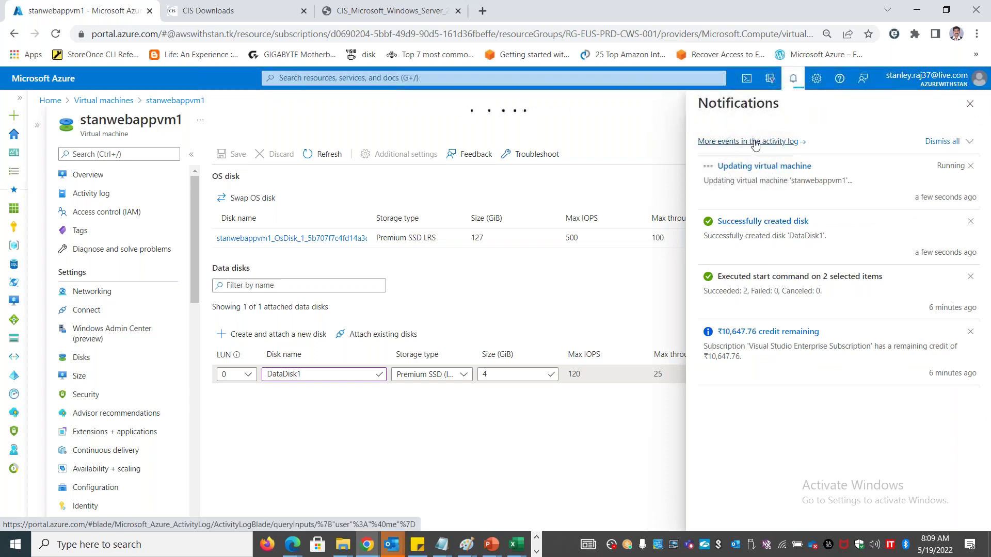
left_click(970, 105)
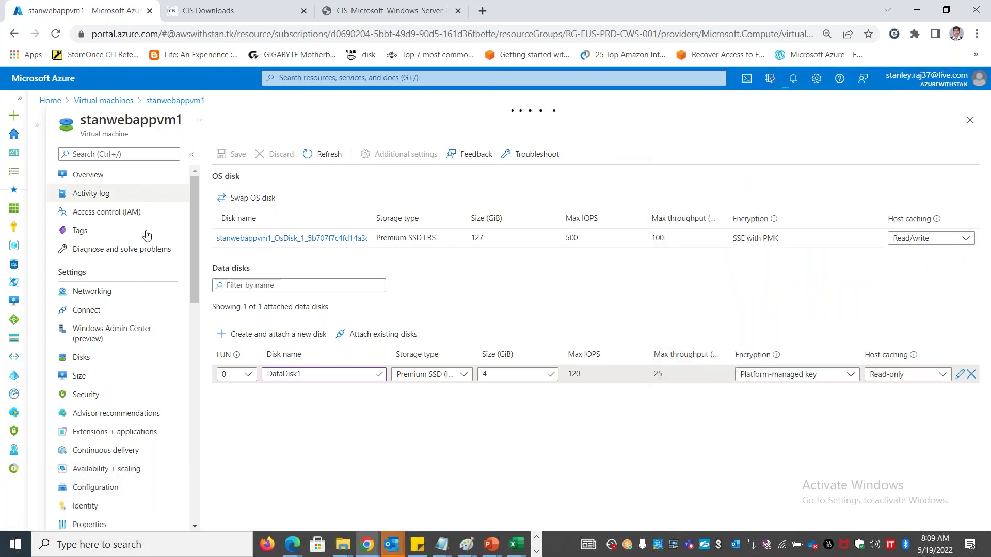
left_click(103, 178)
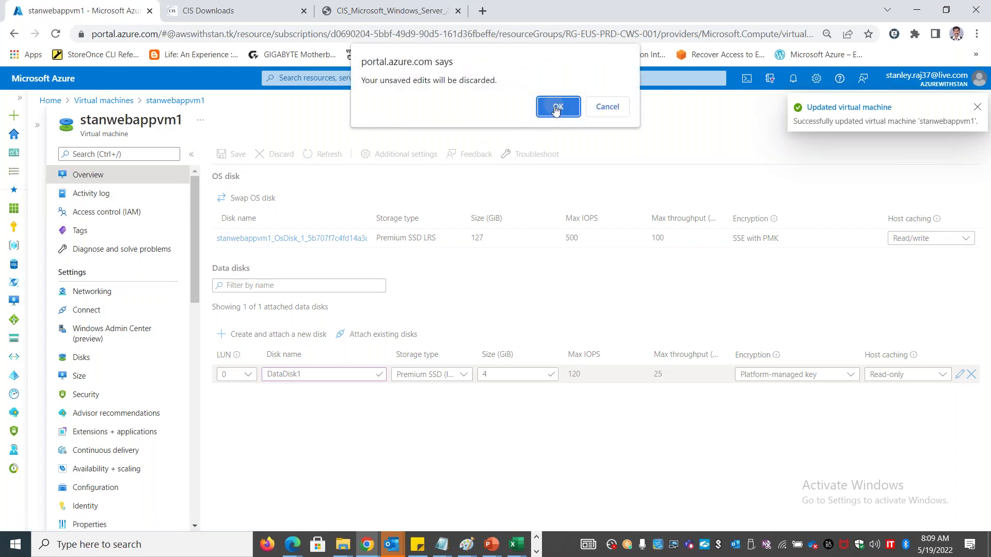
left_click(557, 107)
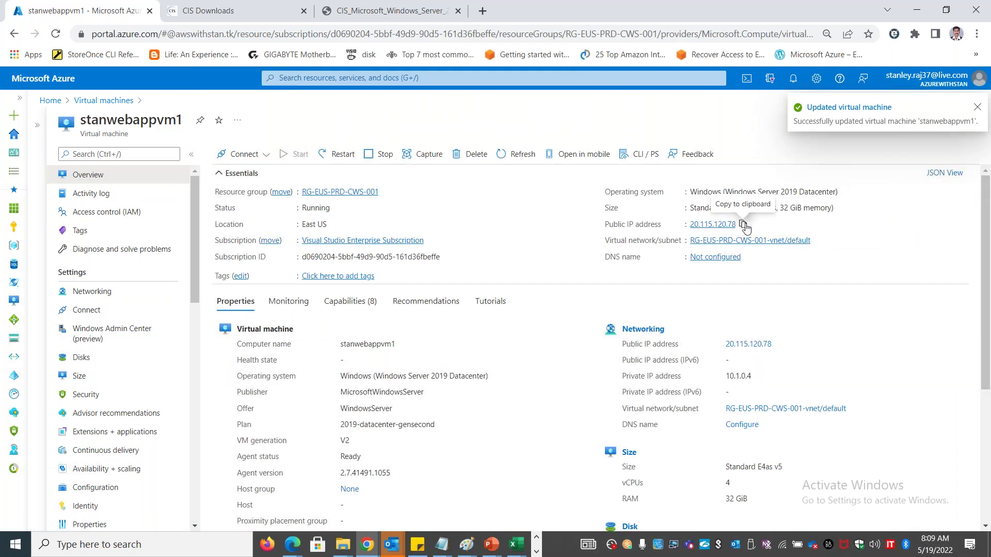
Copy the public IP address of stanwebappvm1 and launch Remote Desktop Connection with the mstsc command.
left_click(743, 224)
key("super+r")
type("mstsc")
key("Return")
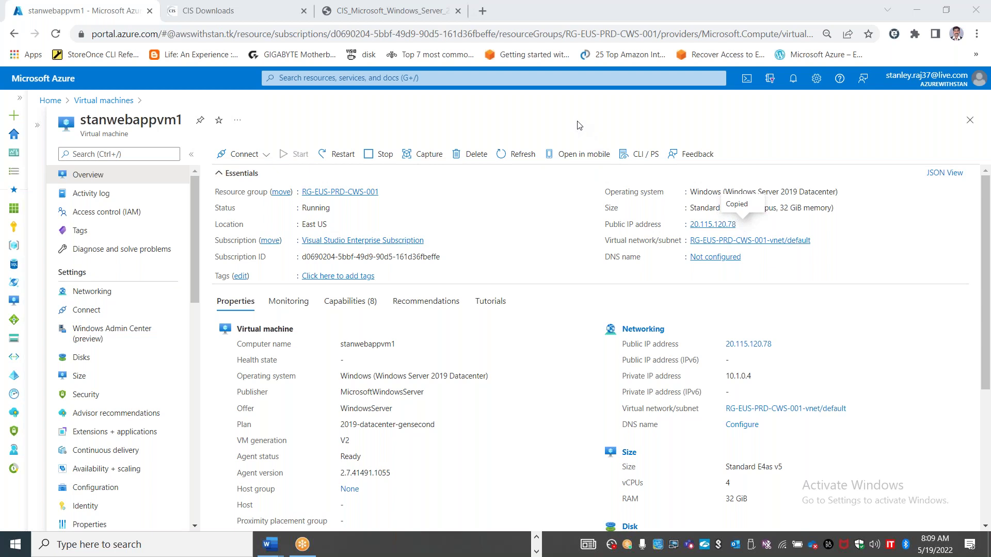
Connect to the copied public IP address using a different account, entering its user name and password and accepting the remote computer's certificate.
key("ctrl+v")
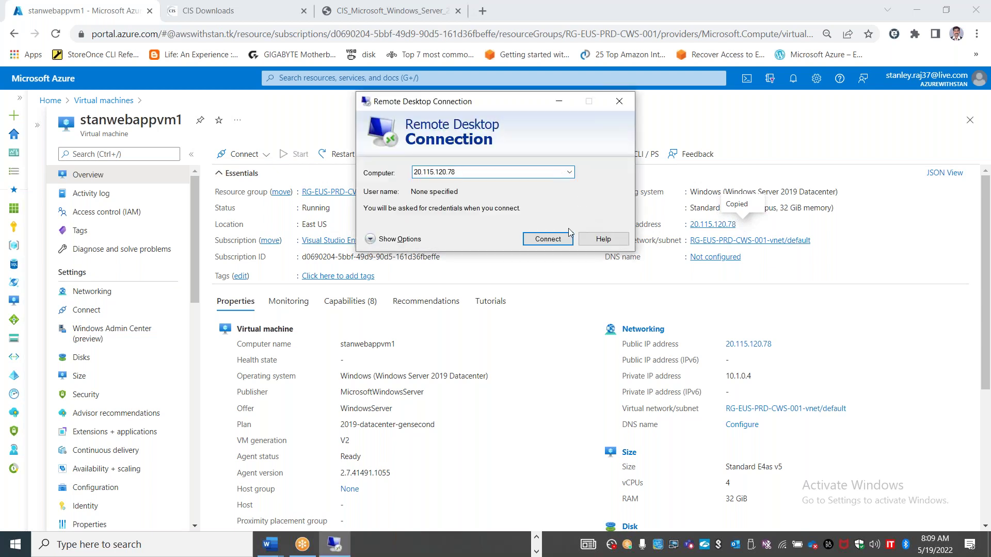
left_click(548, 239)
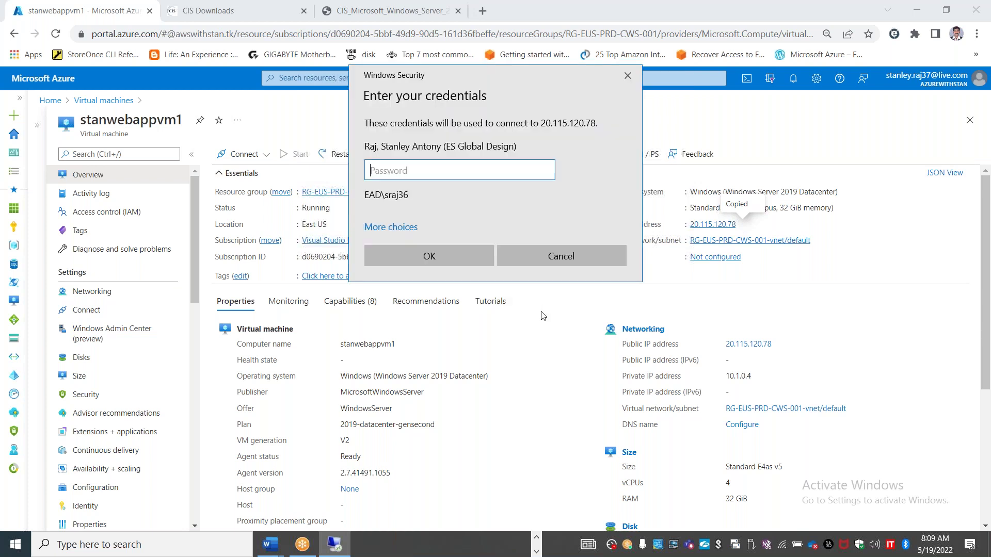
left_click(408, 228)
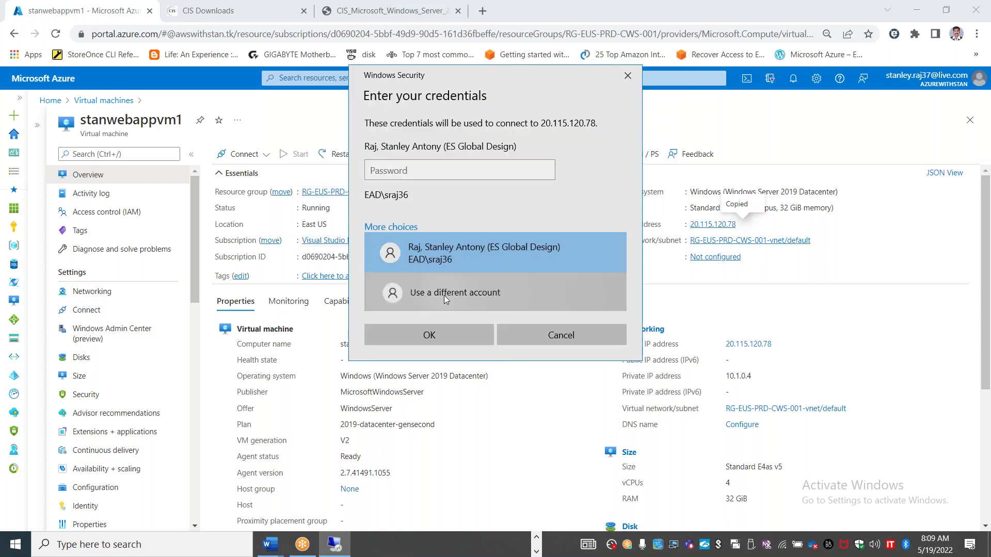
left_click(444, 295)
type("stan")
key("Tab")
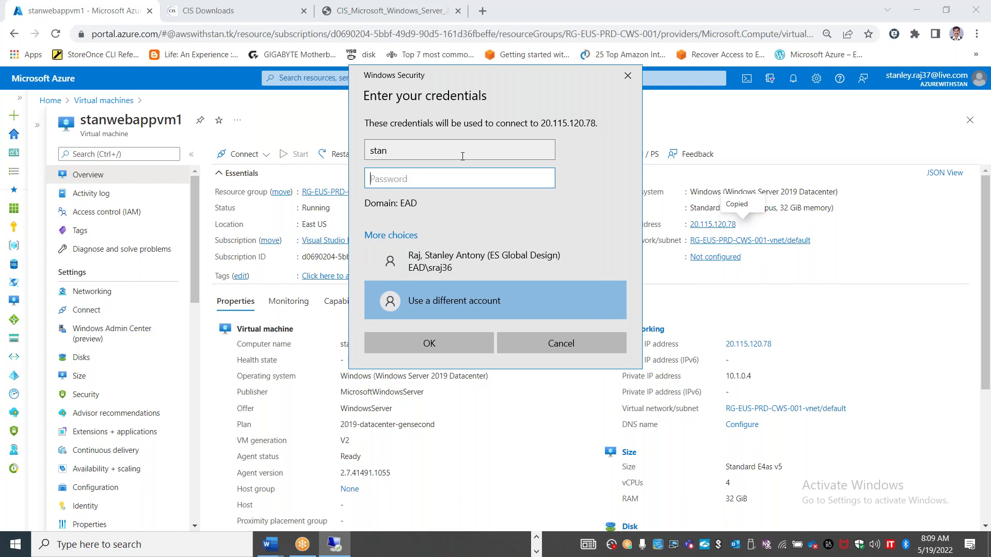
type("************")
key("Return")
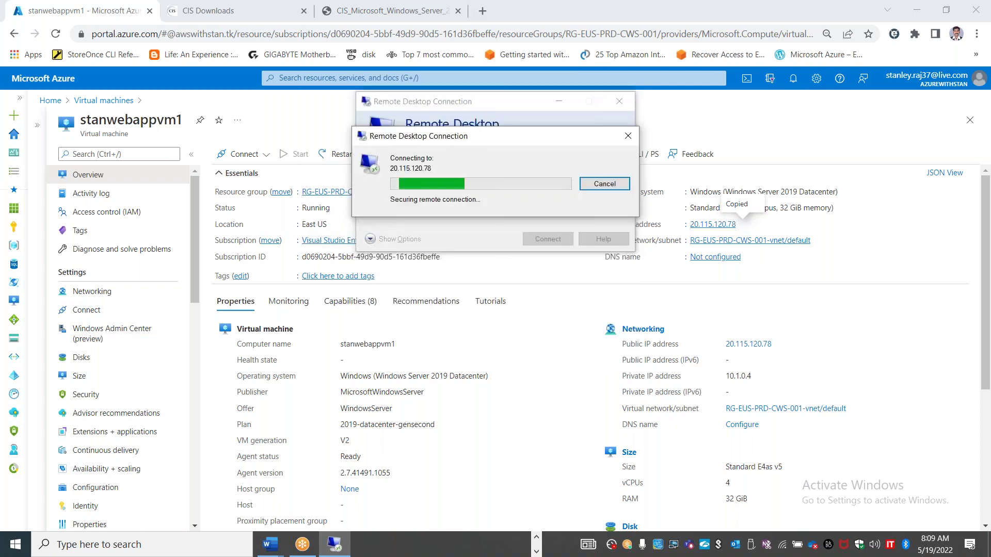
left_click(529, 283)
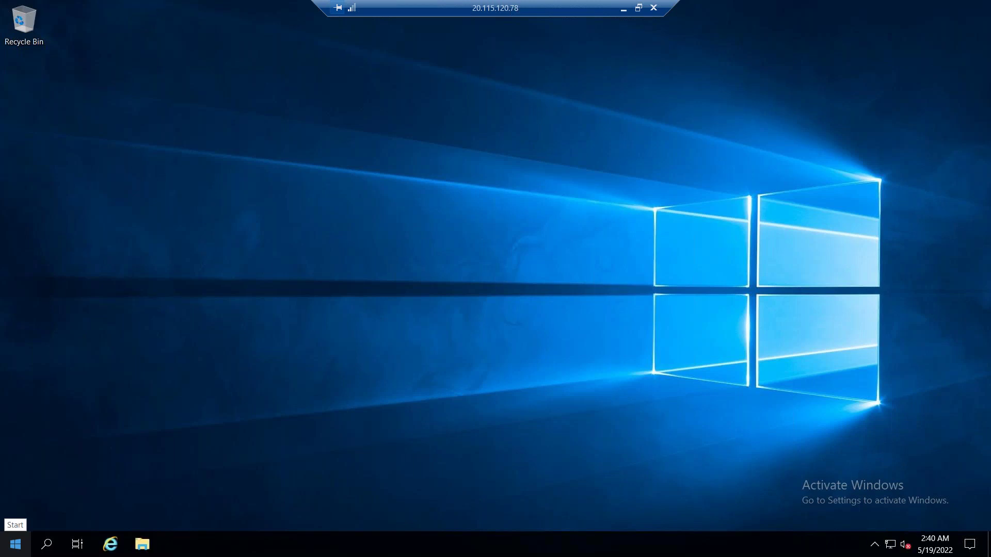
Open Disk Management on the remote server and initialize Disk 1 with the GPT partition style.
left_click(16, 545)
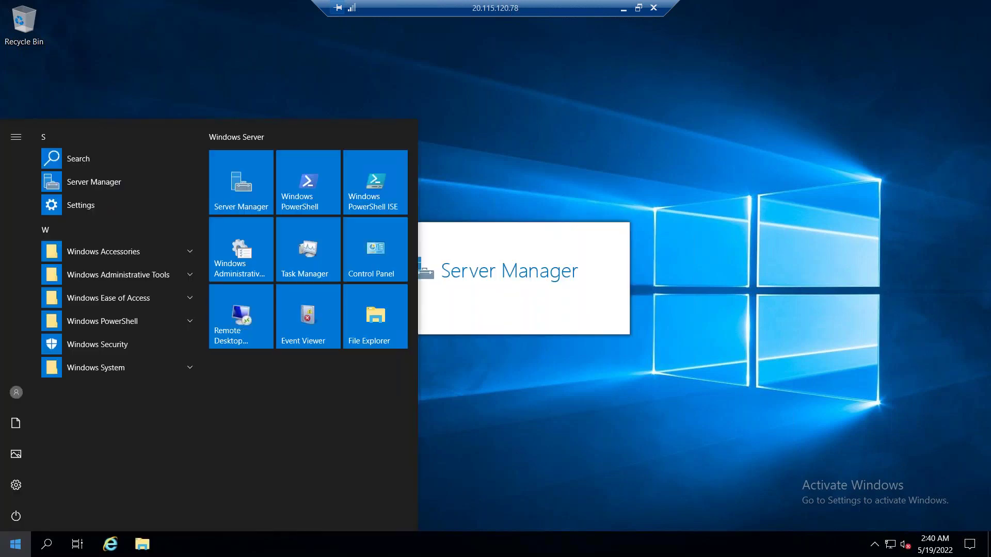
right_click(16, 544)
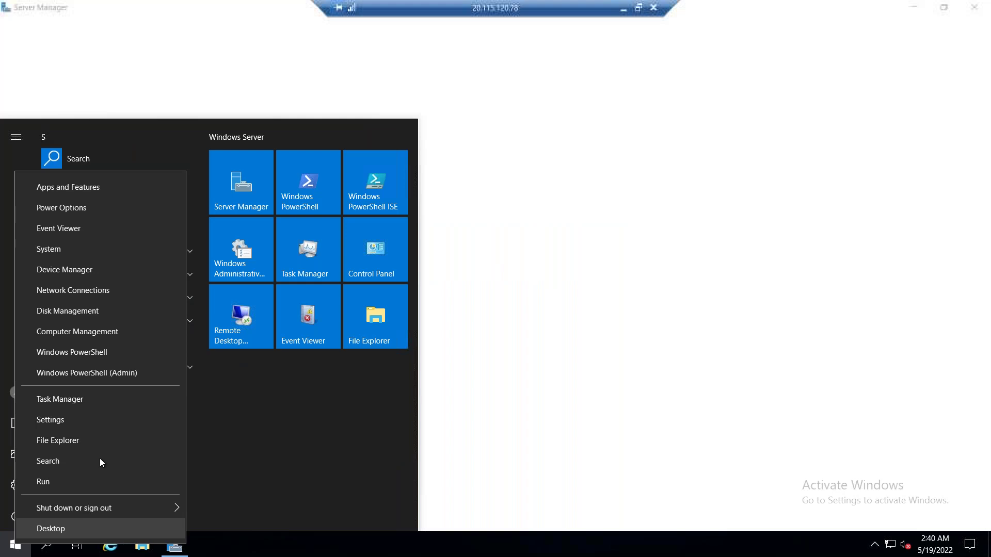
left_click(73, 312)
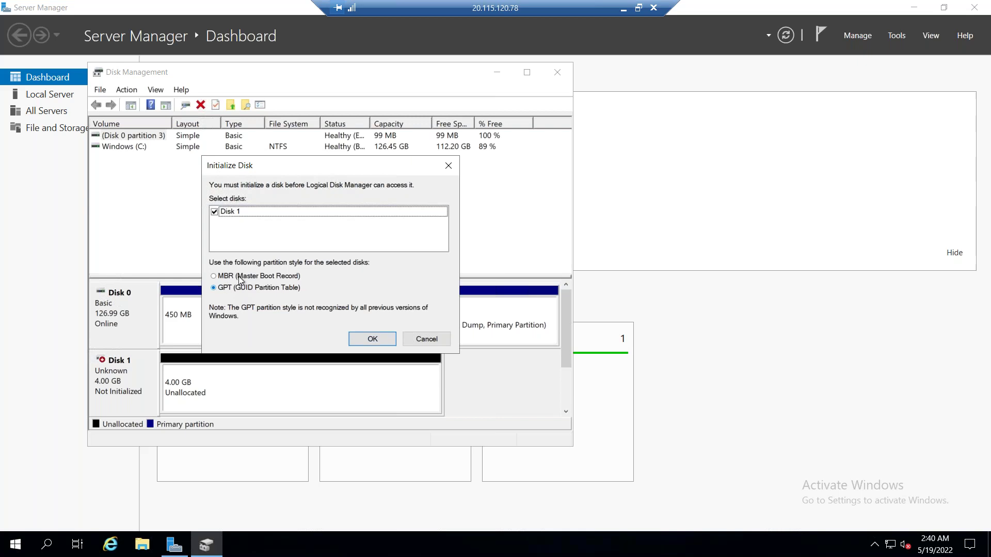
left_click(387, 339)
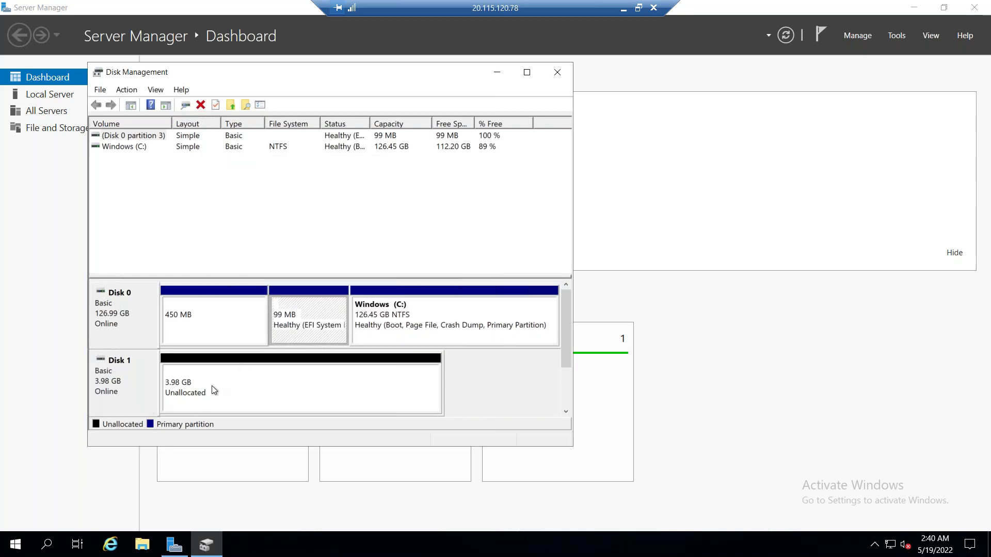
Start a new simple volume on Disk 1's unallocated space and set its size to 2048 MB.
right_click(259, 385)
left_click(357, 395)
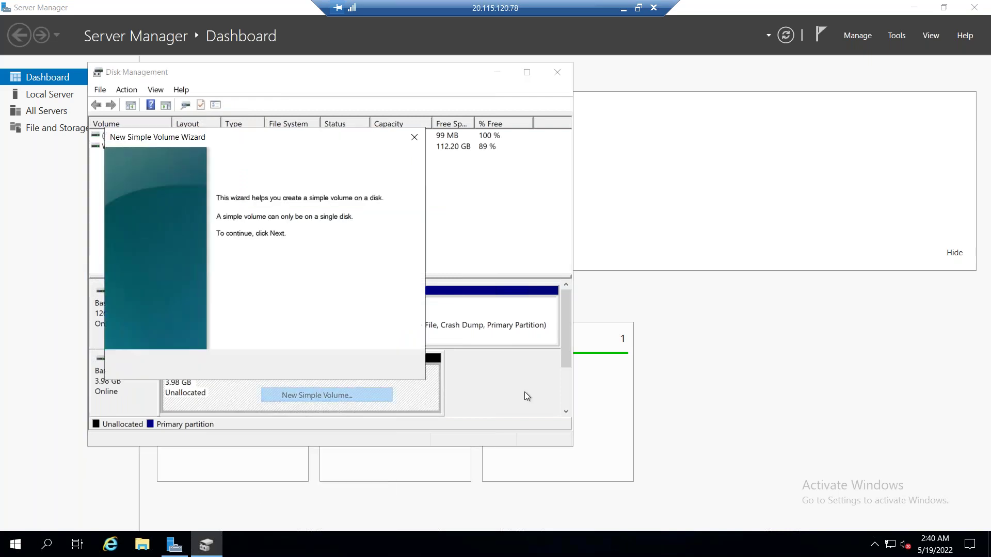
left_click(339, 367)
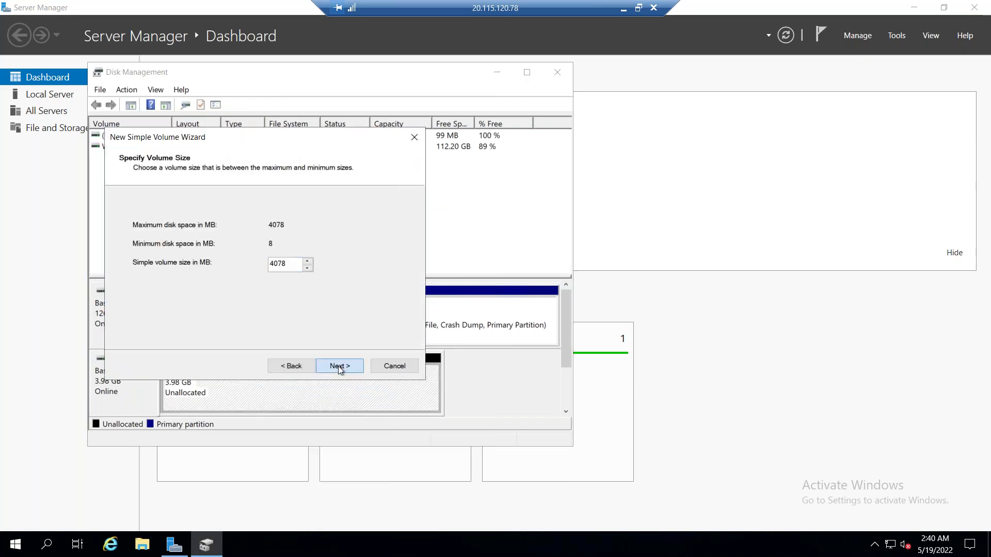
left_click(338, 366)
left_click(285, 366)
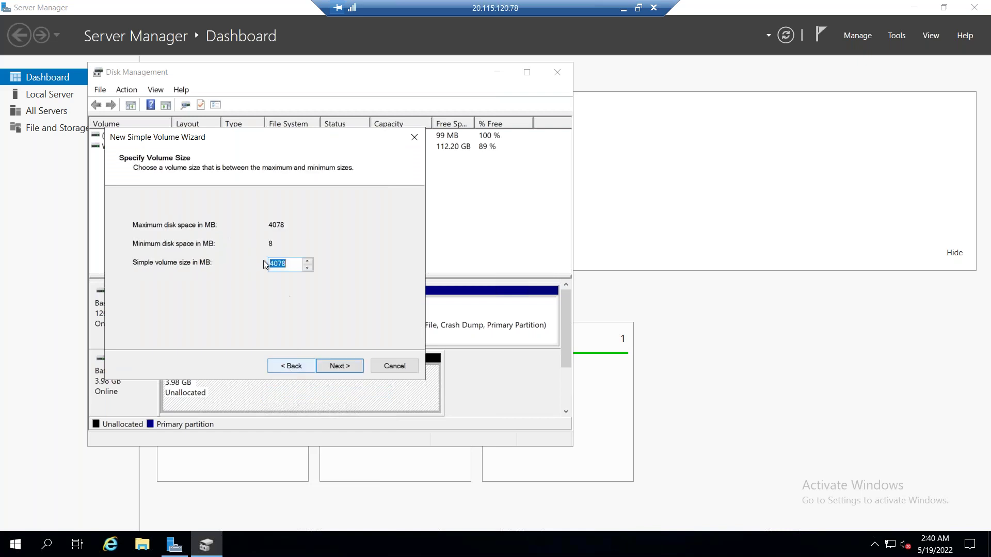
type("2048")
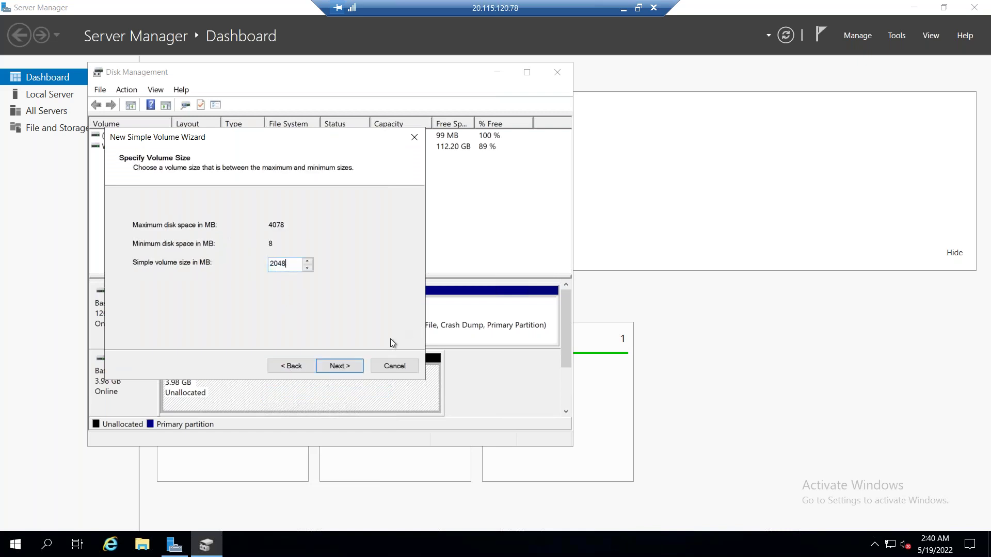
left_click(346, 365)
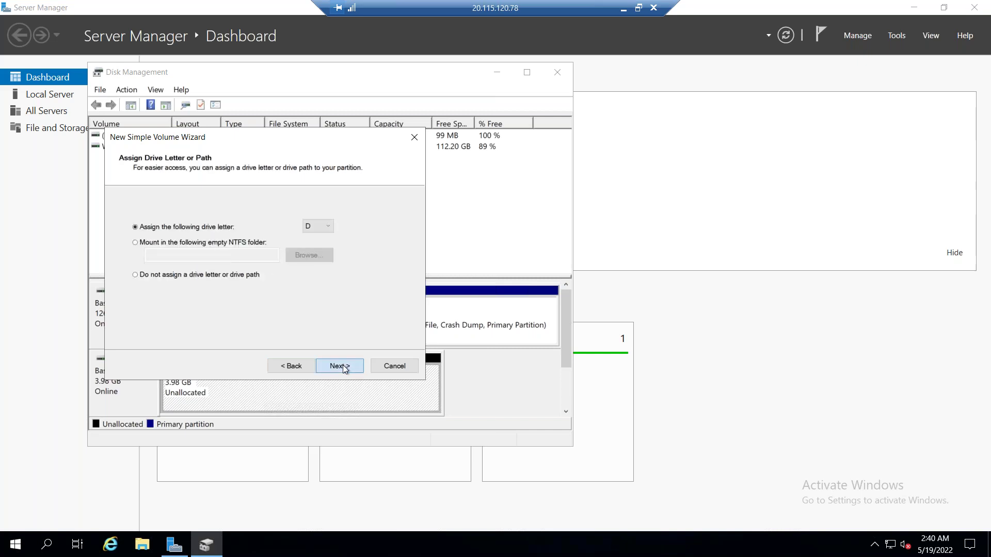
Assign drive letter D, label the volume DATA with an NTFS quick format, and complete its creation.
left_click(342, 364)
left_click(342, 364)
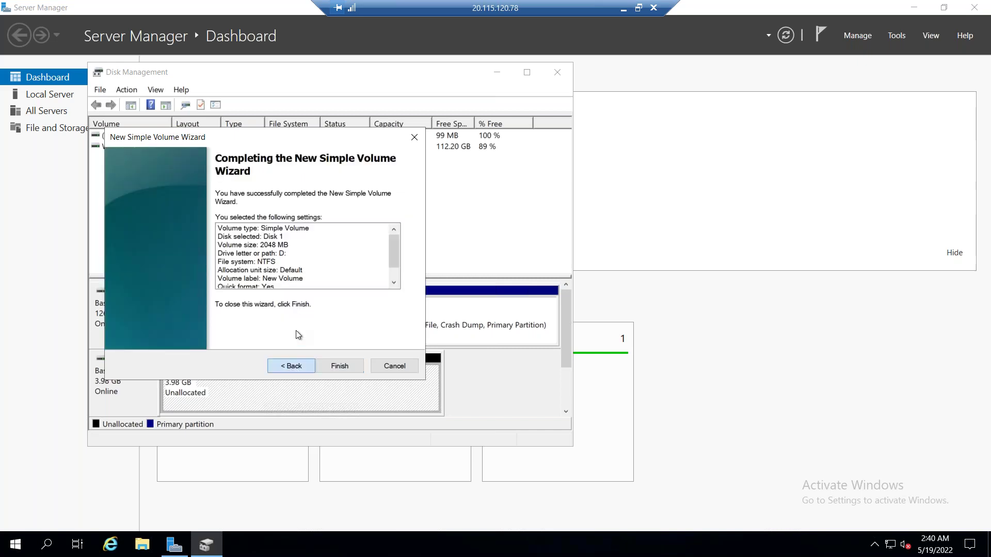
left_click(291, 366)
left_click_drag(314, 287, 202, 283)
type("DATA")
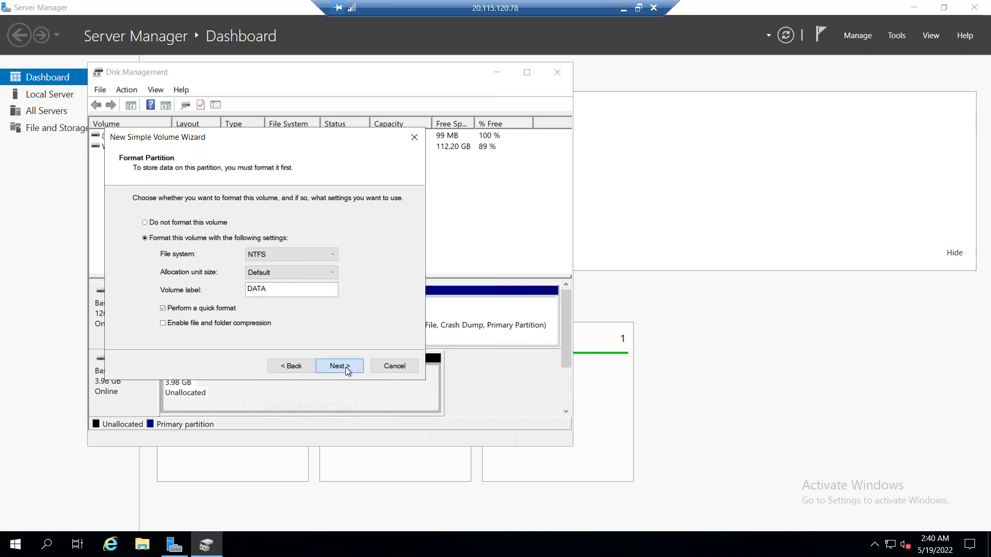
left_click(345, 367)
left_click(345, 367)
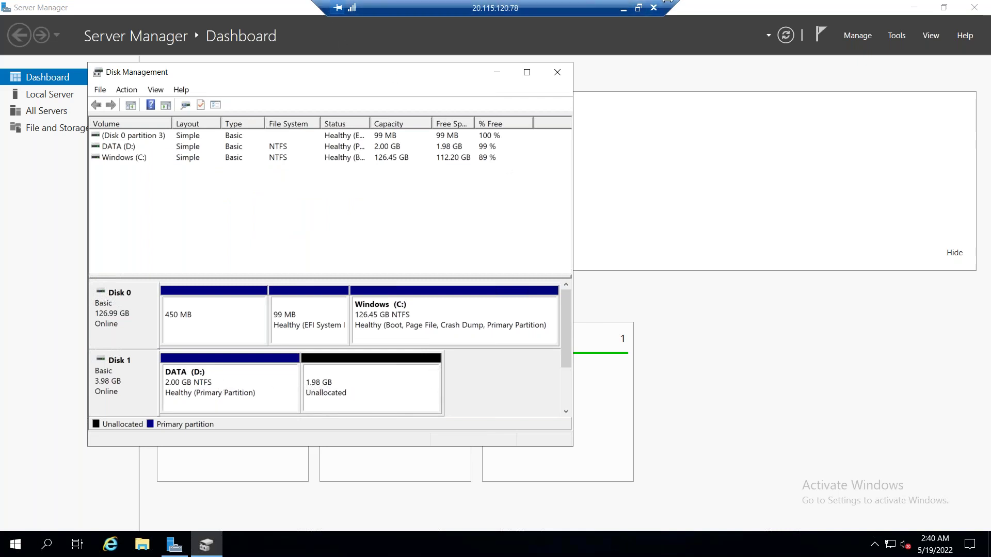
Minimize the remote session, open the size and performance settings of stanwebappvm1's DataDisk1 in the Azure portal and select the 8 GiB size.
left_click(621, 8)
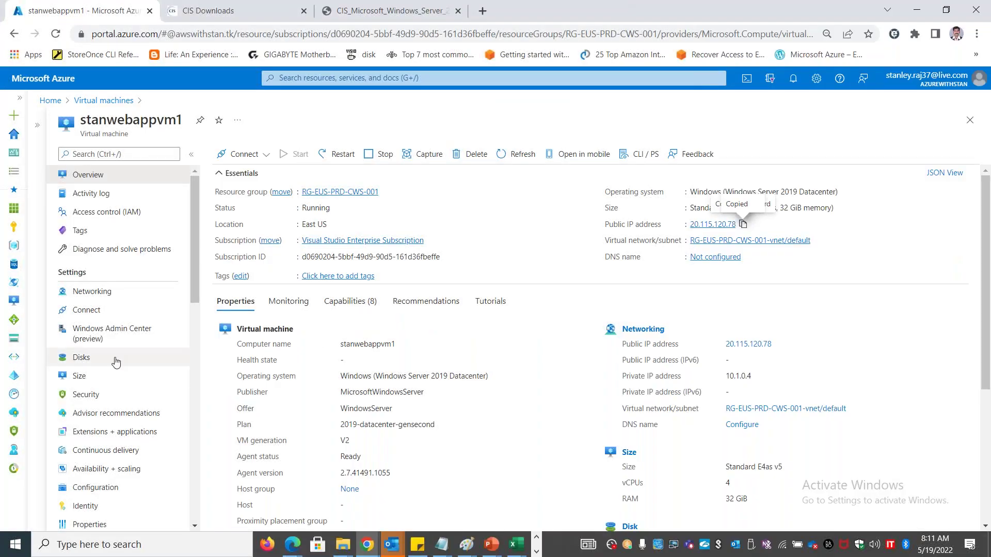
left_click(91, 359)
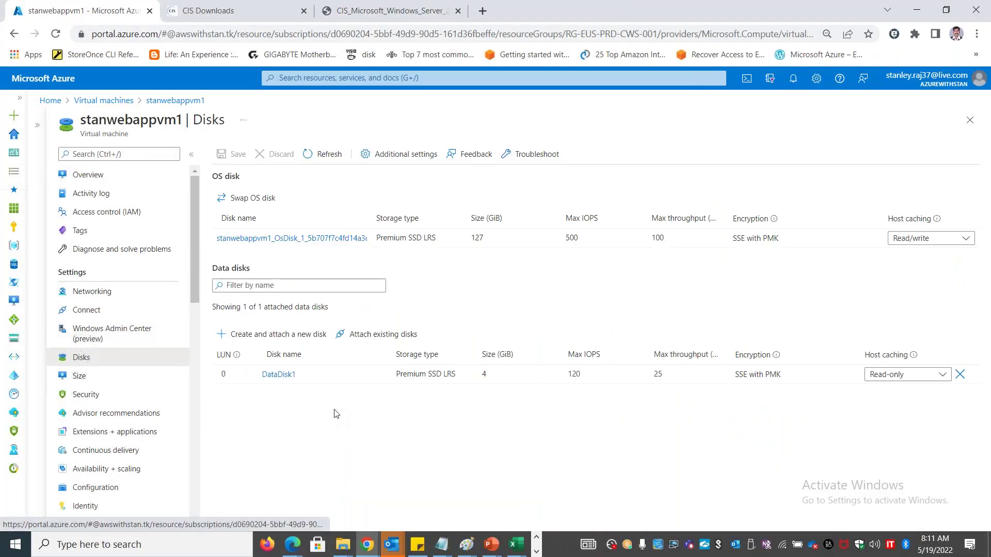
left_click(275, 375)
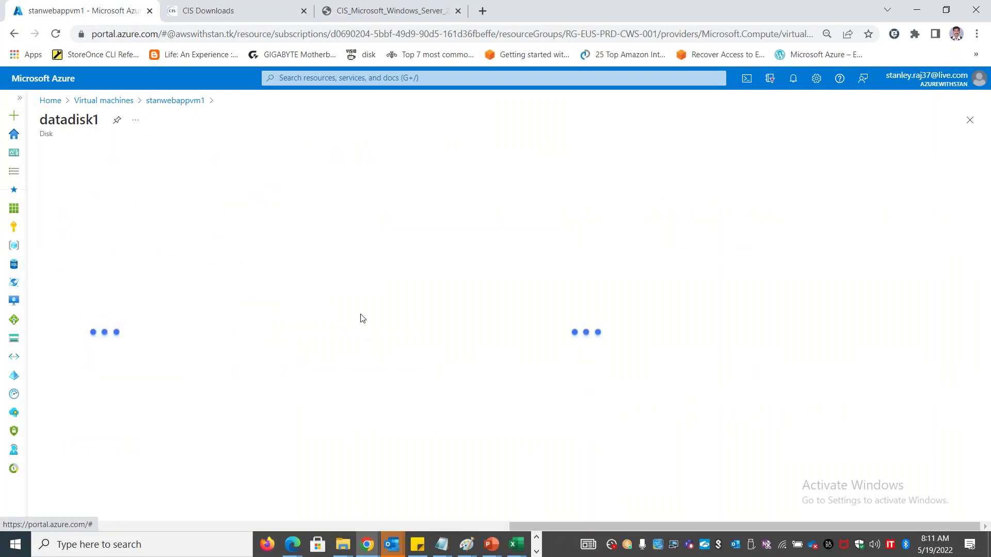
left_click(126, 273)
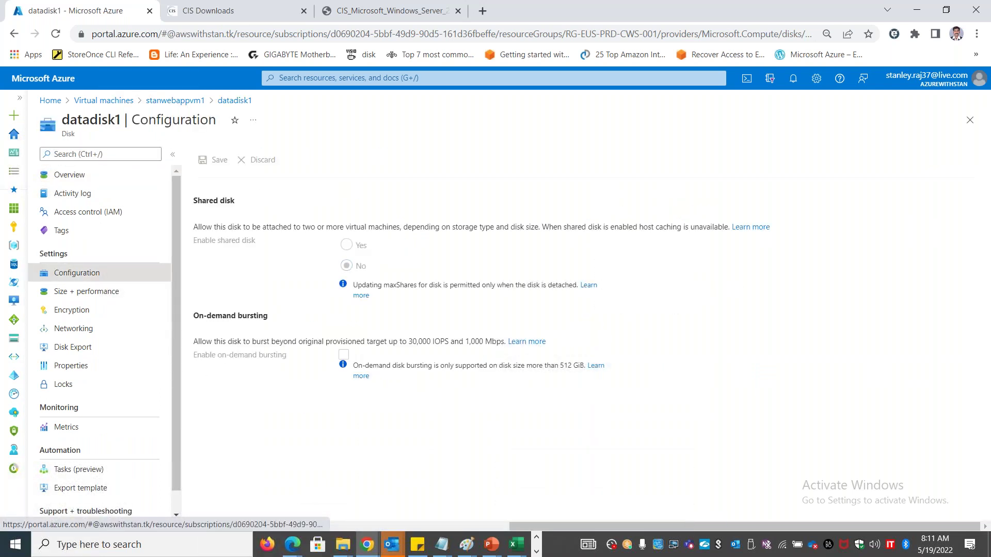
left_click(120, 289)
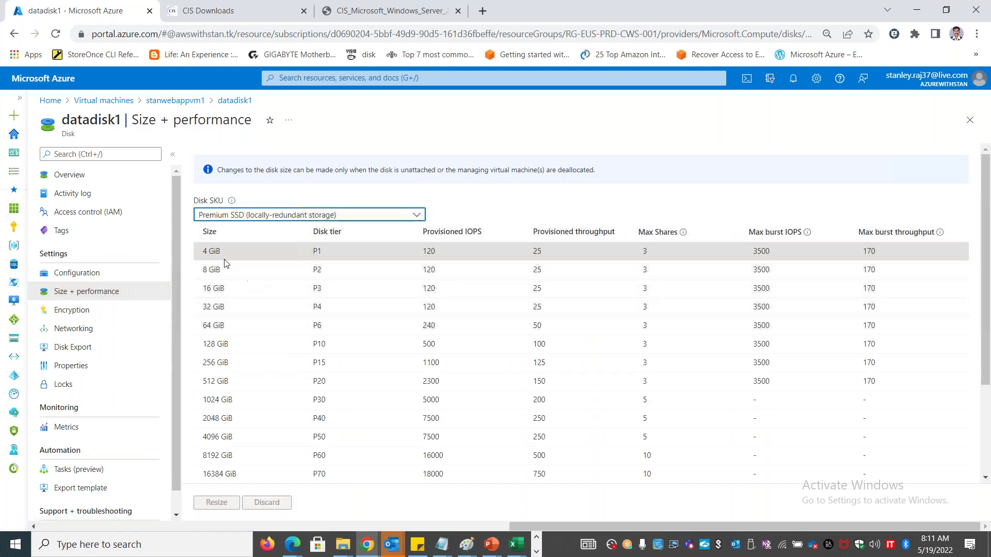
left_click(236, 269)
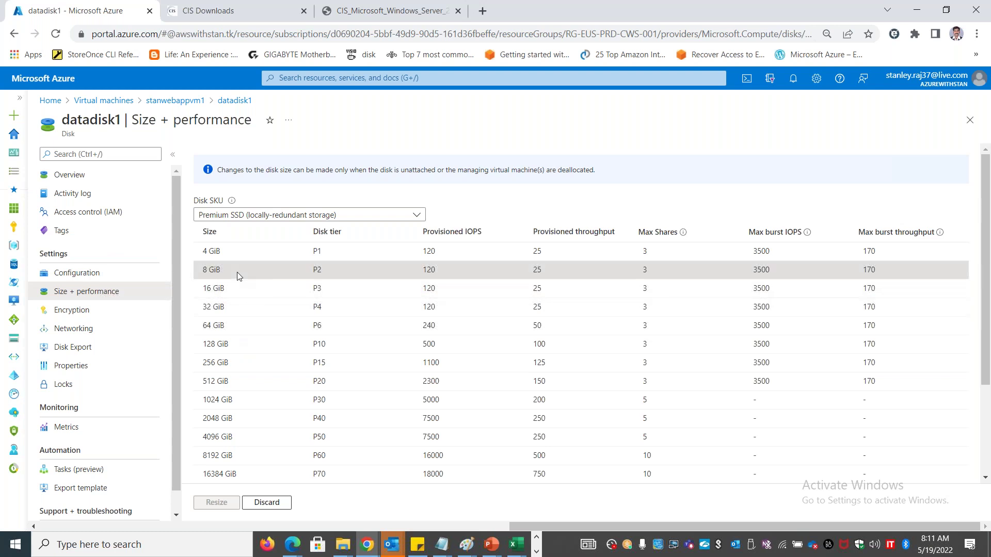
Copy the notice about changing the disk size and paste it into cell B32 of the Azure Disks sheet in Excel.
left_click_drag(221, 170, 577, 185)
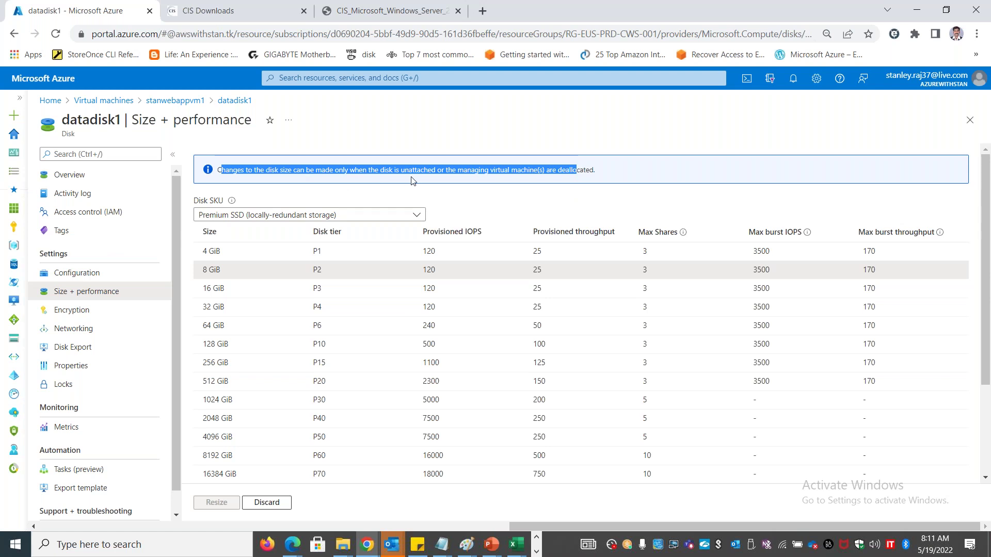
left_click_drag(619, 176, 205, 169)
key("ctrl+c")
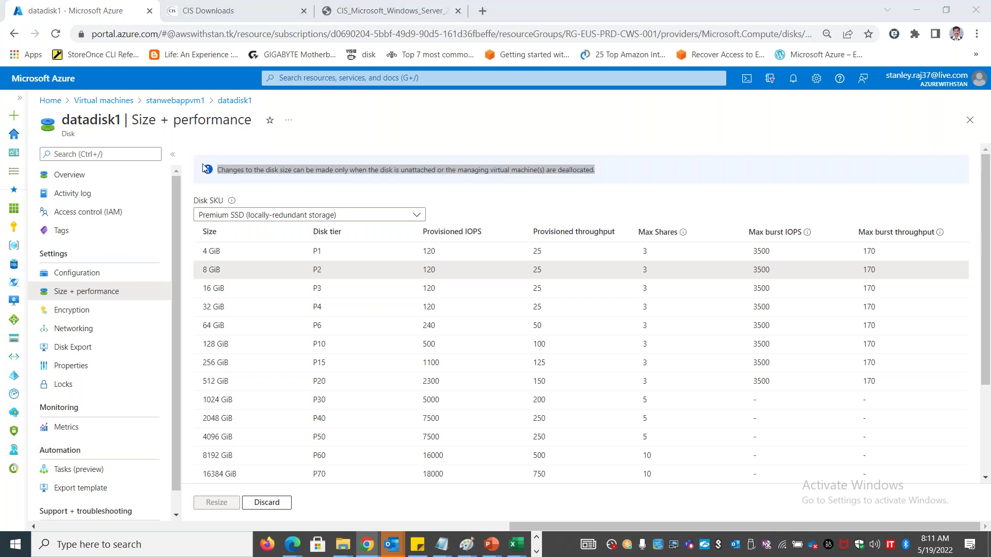
key("alt+Tab")
key("alt+Tab")
scroll(234, 361, "down", 5)
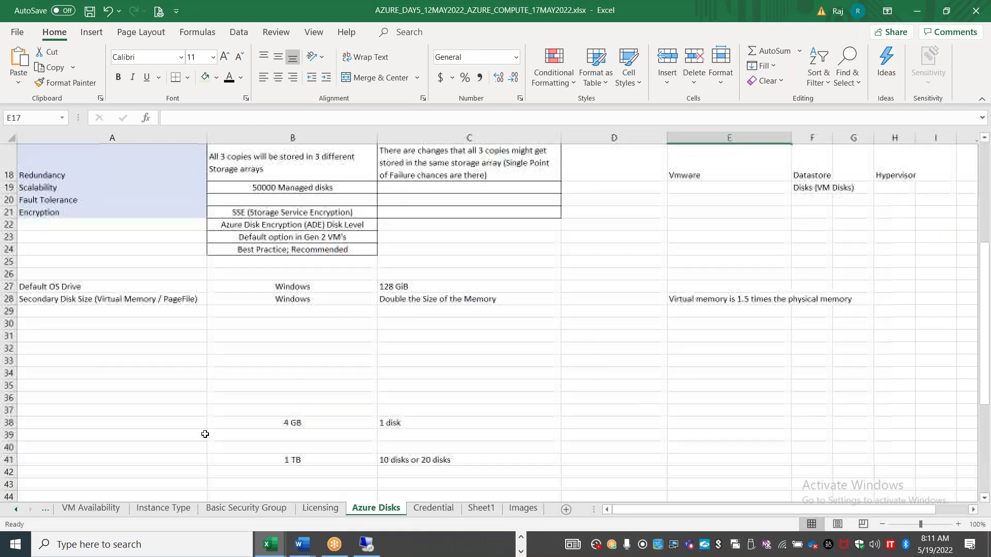
left_click(237, 351)
key("ctrl+v")
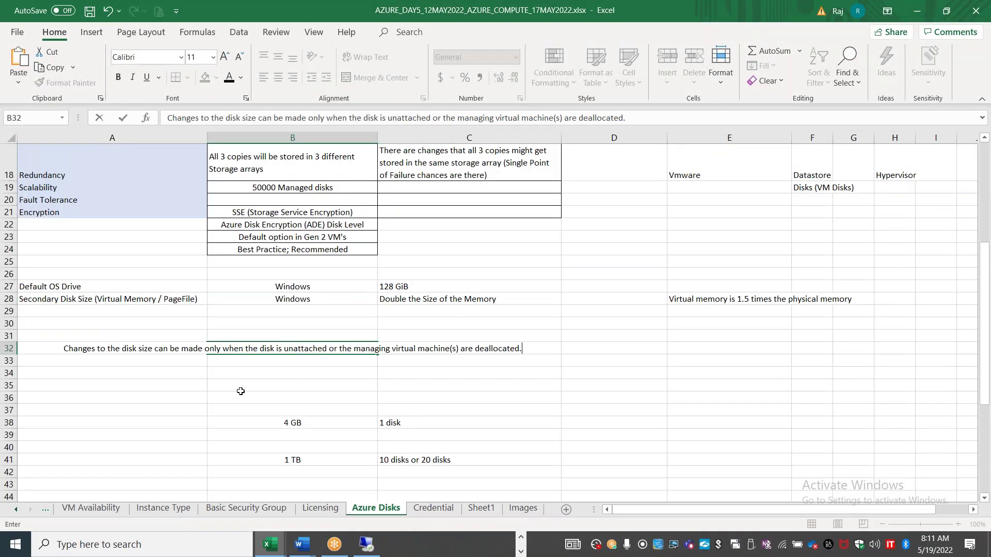
key("Down")
key("Down")
key("Down")
key("Down")
Left-align the pasted disk size note in cell B32 and select cell A32.
left_click(265, 351)
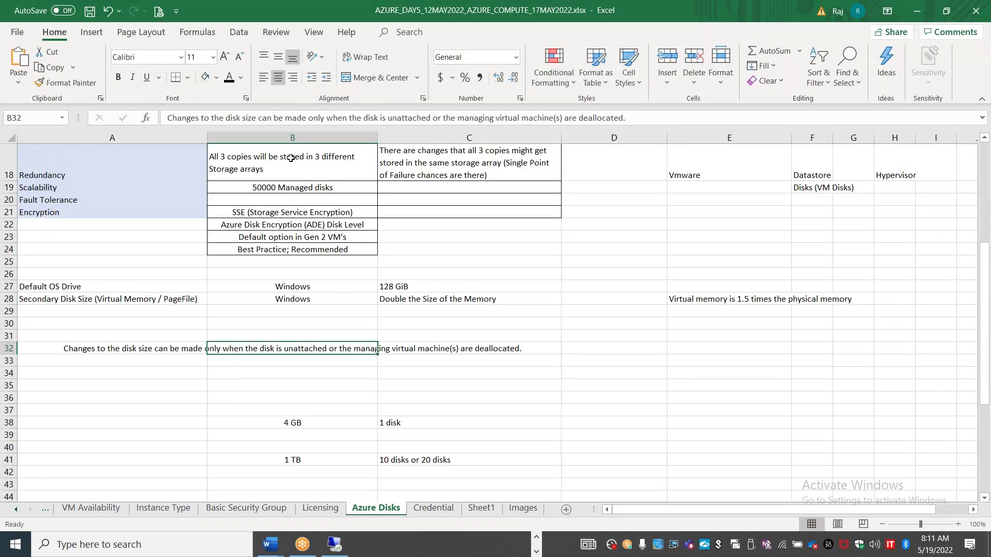
left_click(263, 77)
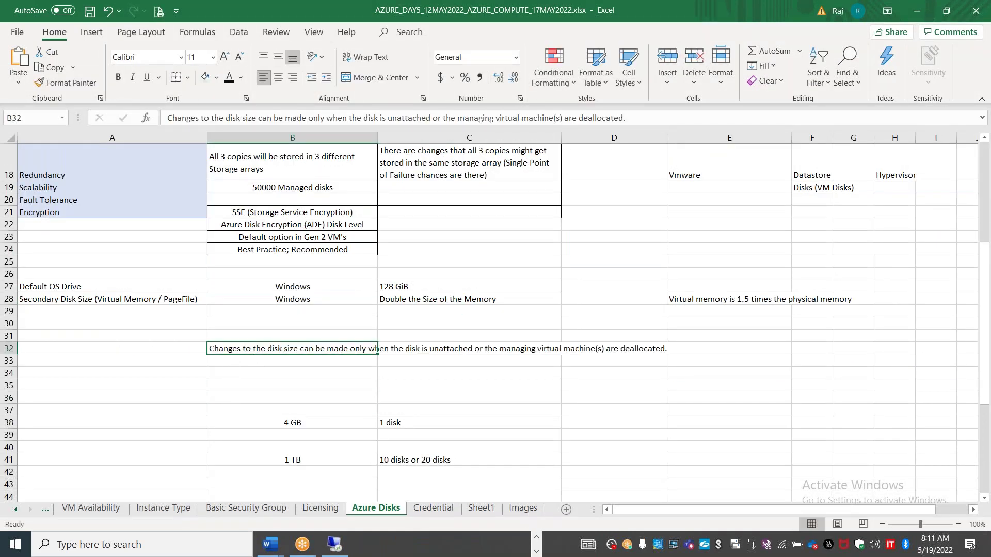
left_click(145, 343)
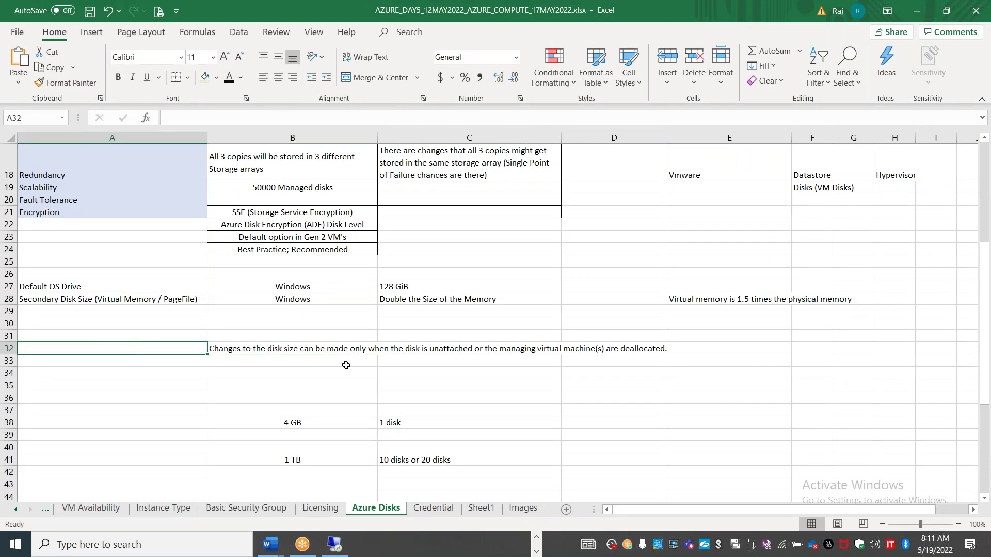
Return to stanwebappvm1 in the Azure portal, discarding the unsaved disk edits, view its networking settings and switch back to the Excel workbook.
key("alt+Tab")
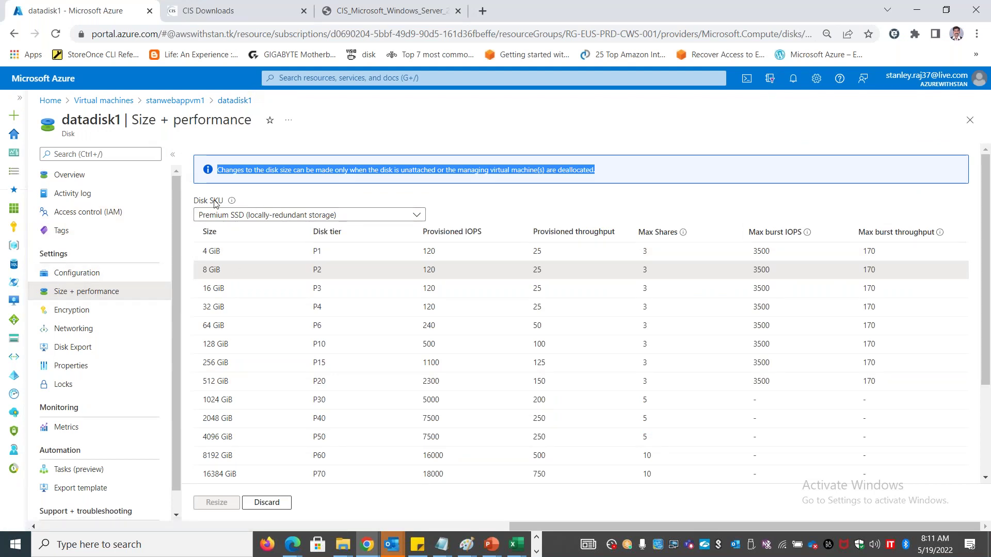
left_click(176, 102)
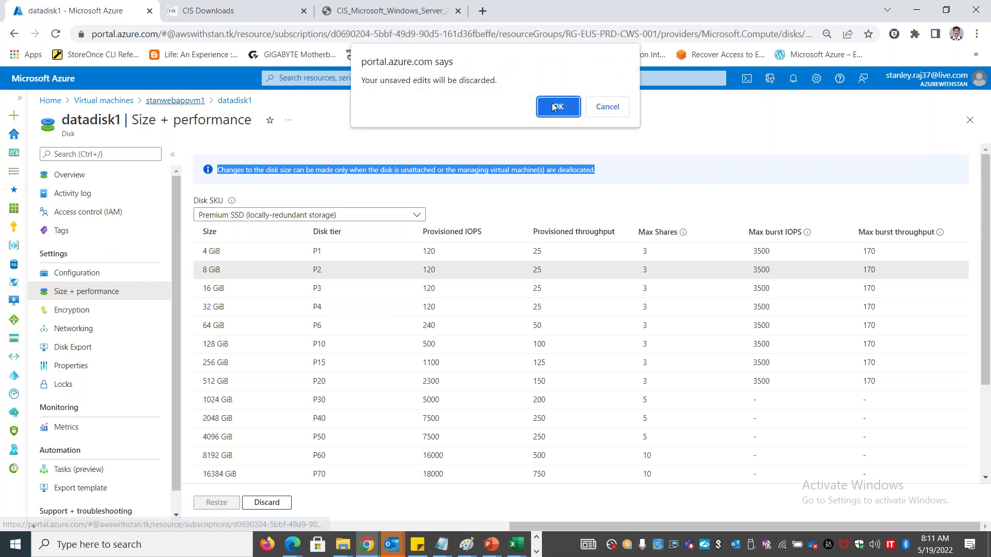
key("Return")
left_click(119, 293)
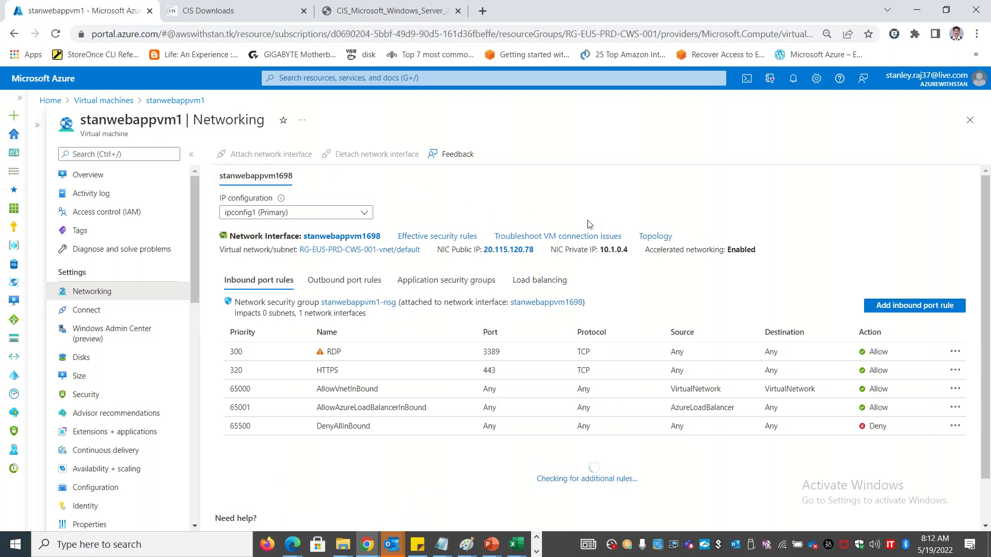
key("alt+Tab")
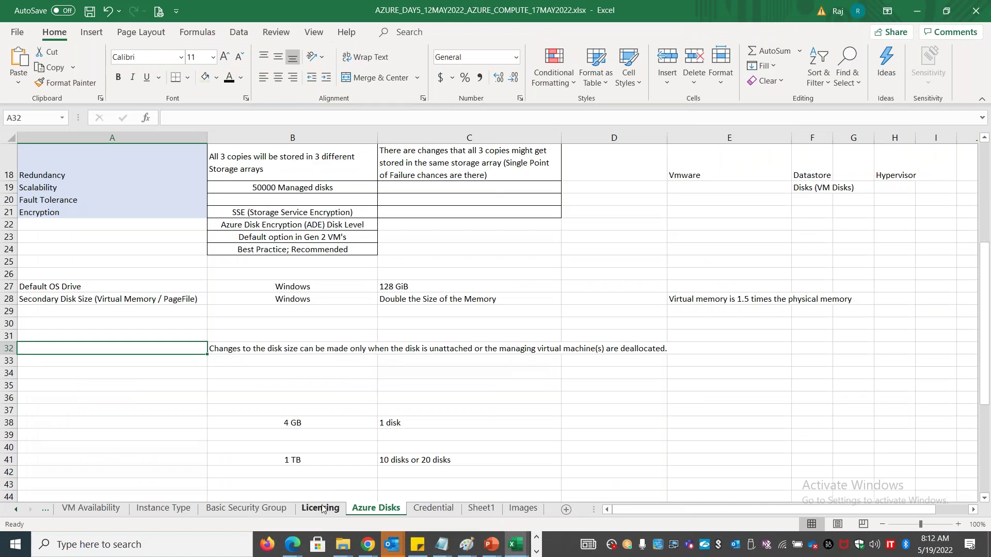
Enter the note "Add disks online to a running VM" in cell B31 of the Azure Disks sheet.
left_click(157, 459)
scroll(212, 456, "down", 6)
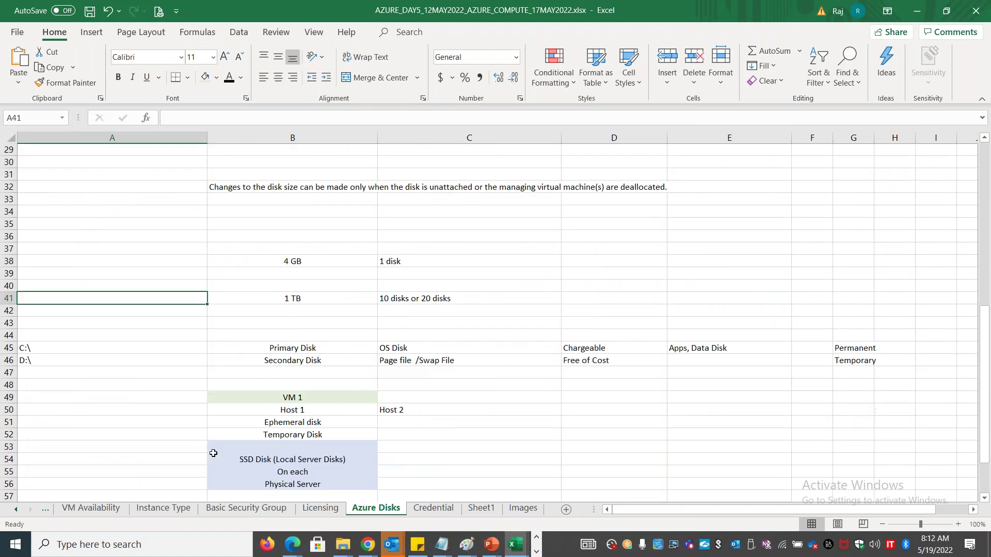
scroll(215, 456, "up", 6)
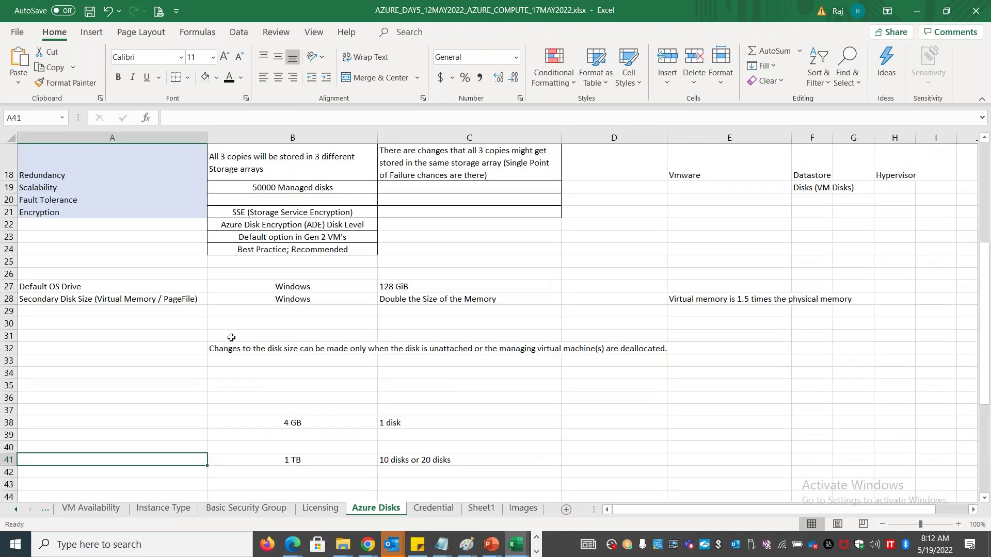
double_click(231, 338)
type("Add disks o")
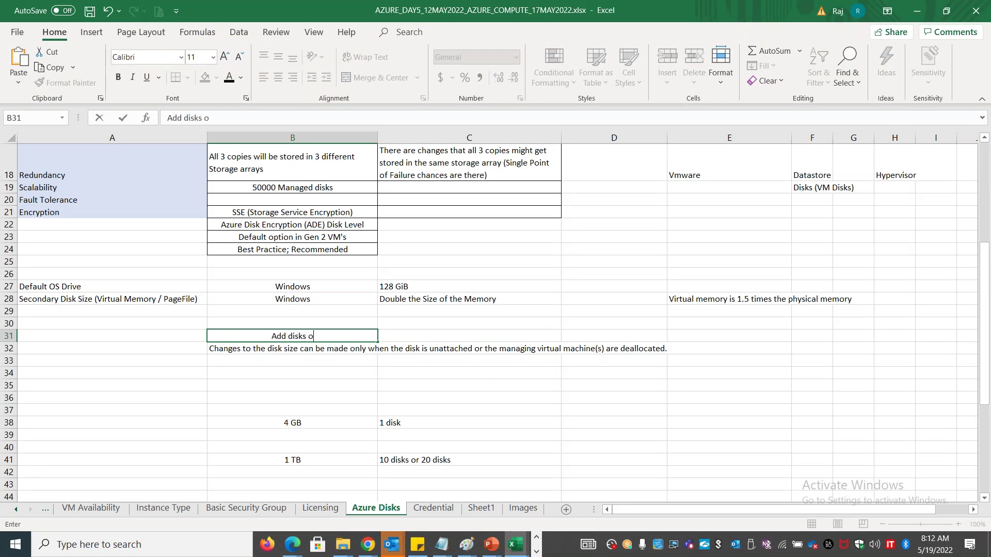
type("nline to a runni")
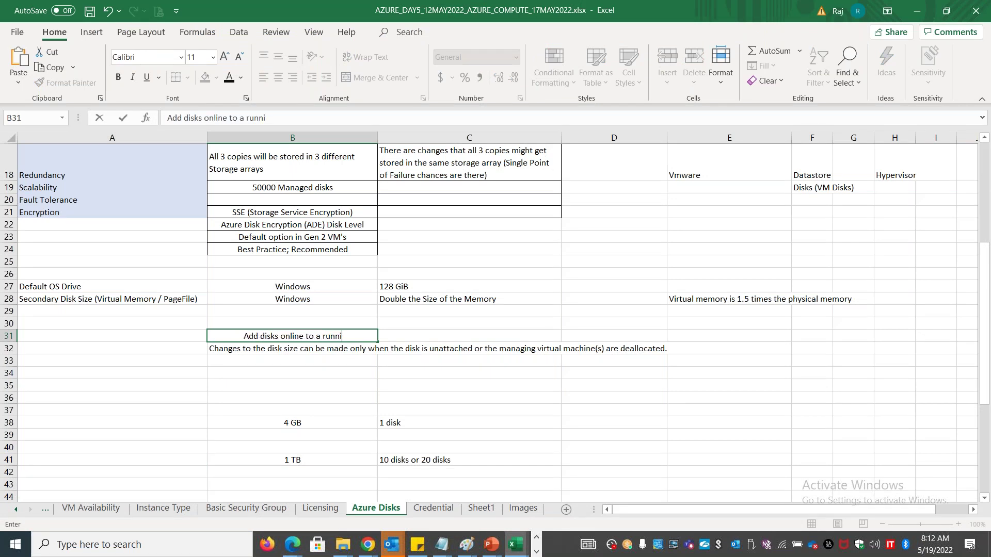
type("ng VM")
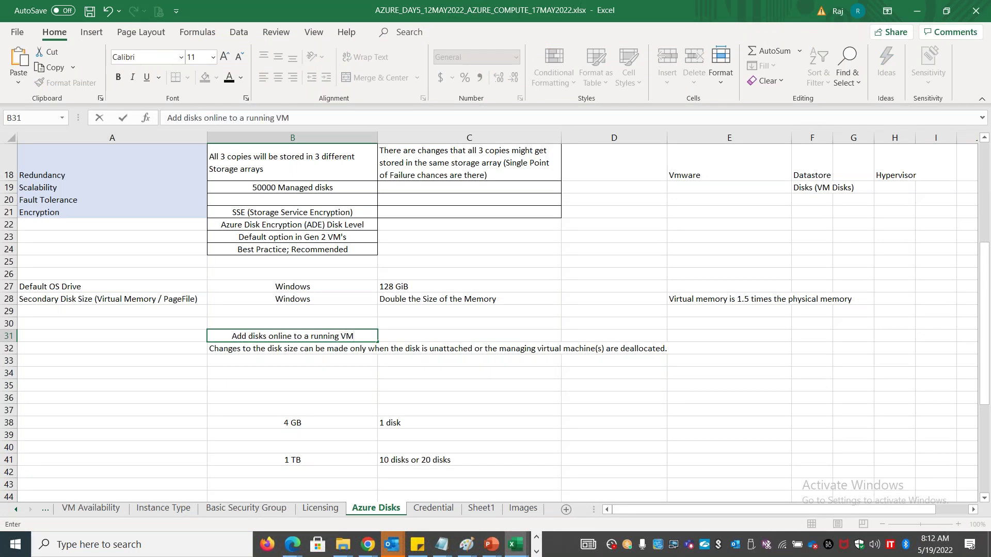
key("ctrl+Return")
On the Basic Security Group sheet, enter "You can create network interface and keep it ready before the activity" in cell B10.
left_click(239, 509)
left_click(88, 259)
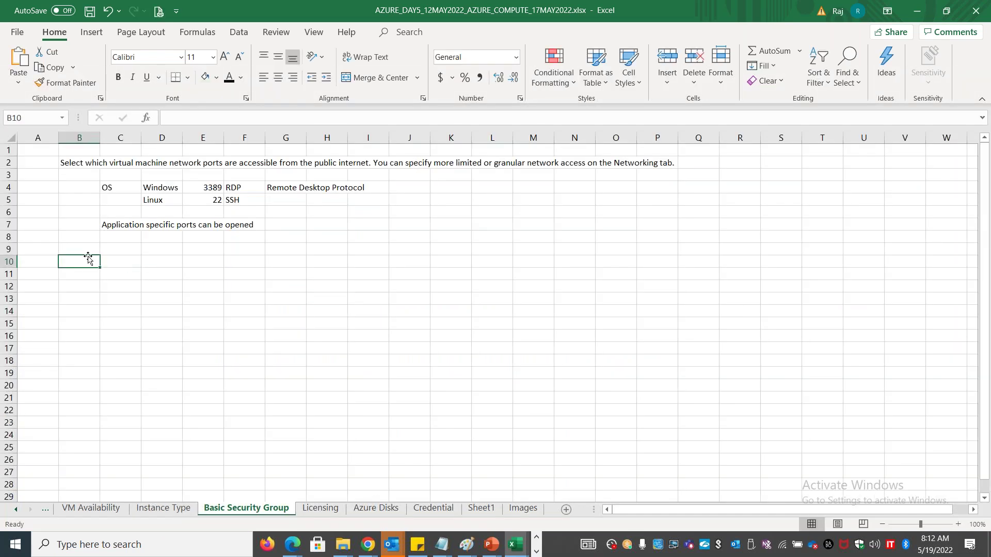
type("You can cret")
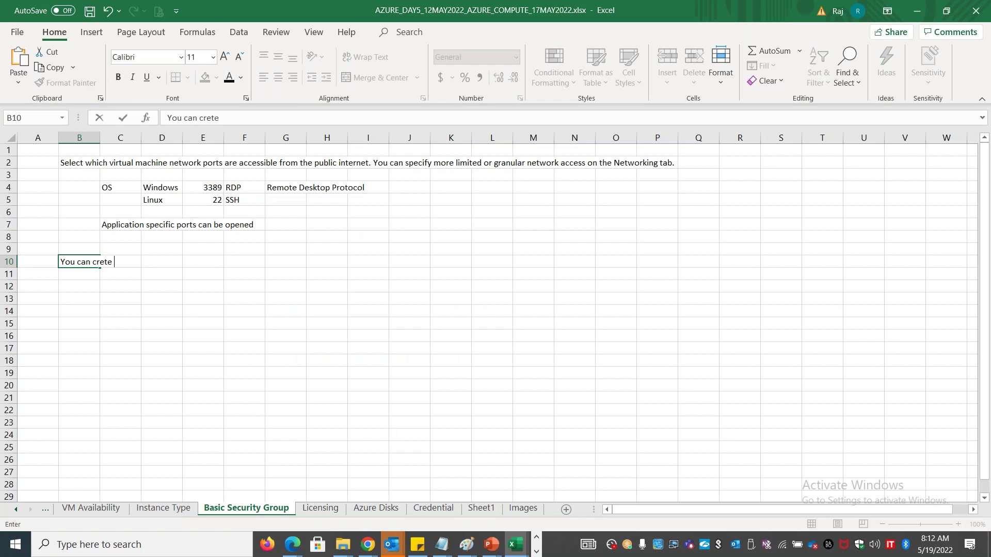
key("BackSpace")
type("ate network interface and ke")
key("BackSpace")
type("keep it ready before the activity")
key("Return")
key("Return")
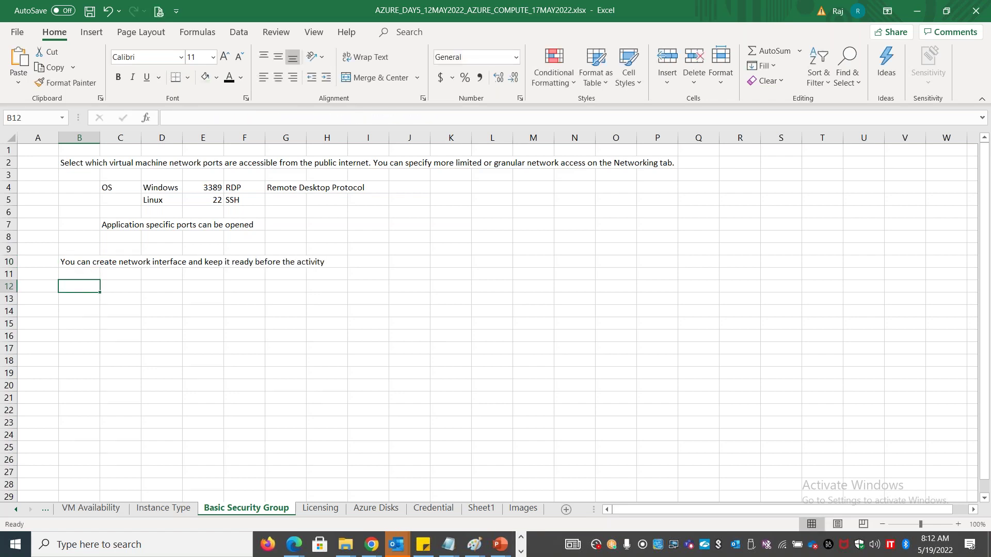
Fill row 12 with "Web Server" in column C, "NIC1" in column E and "Web1" in column F.
key("Right")
type("Web SEr")
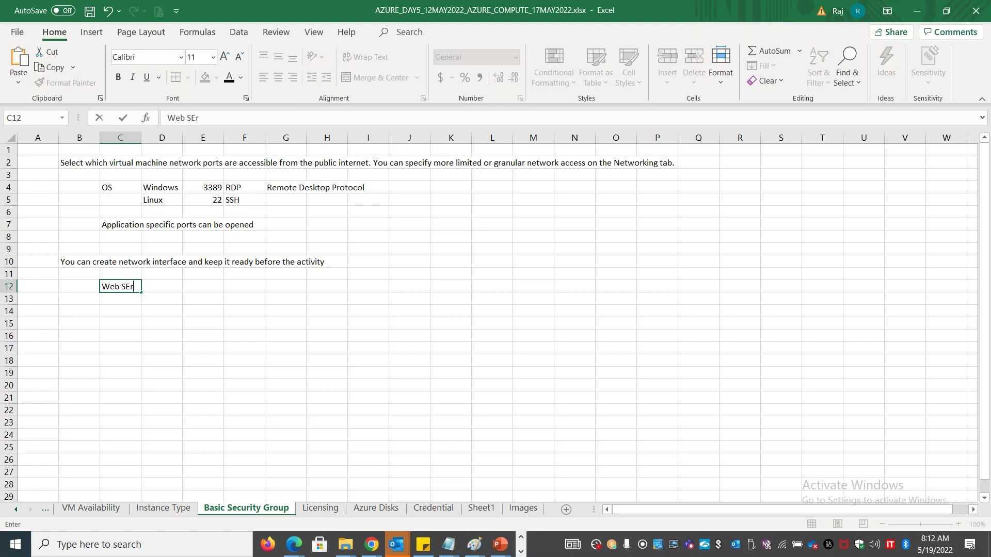
key("Right")
key("Right")
key("Right")
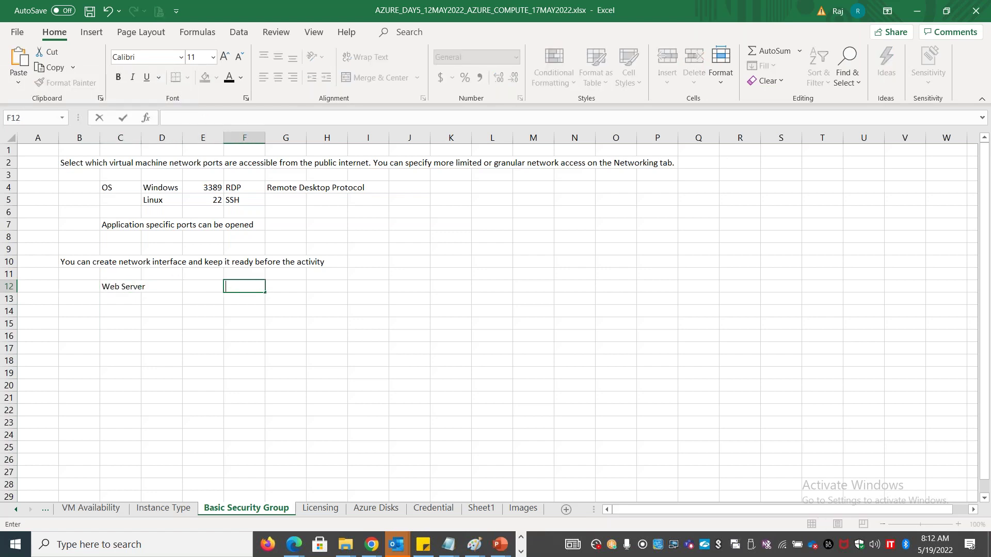
key("Left")
type("NI")
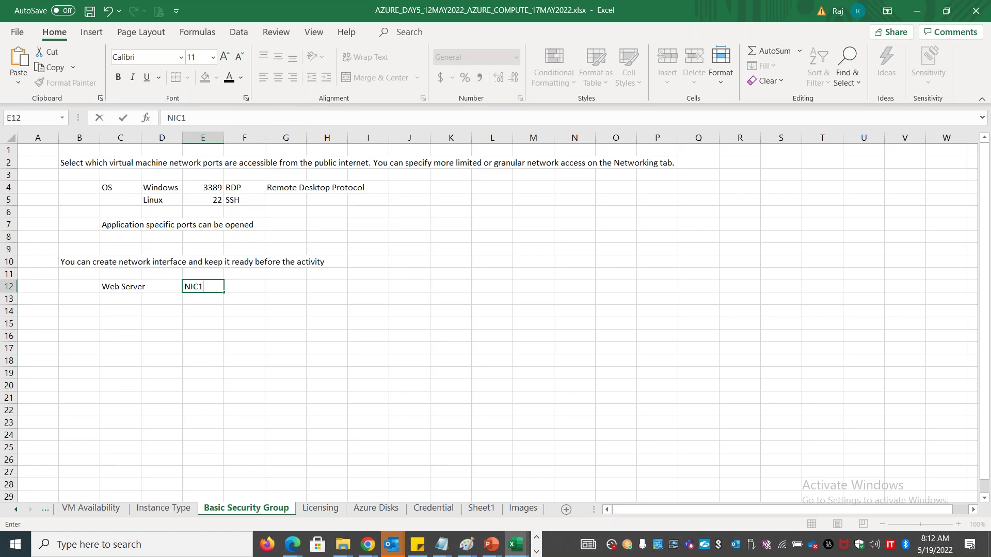
key("Right")
type("Web")
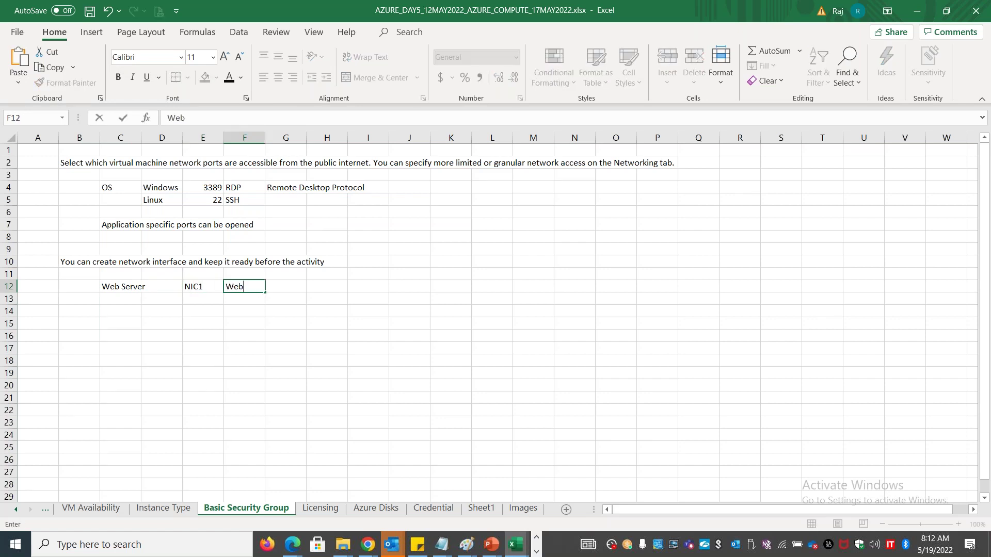
key("Return")
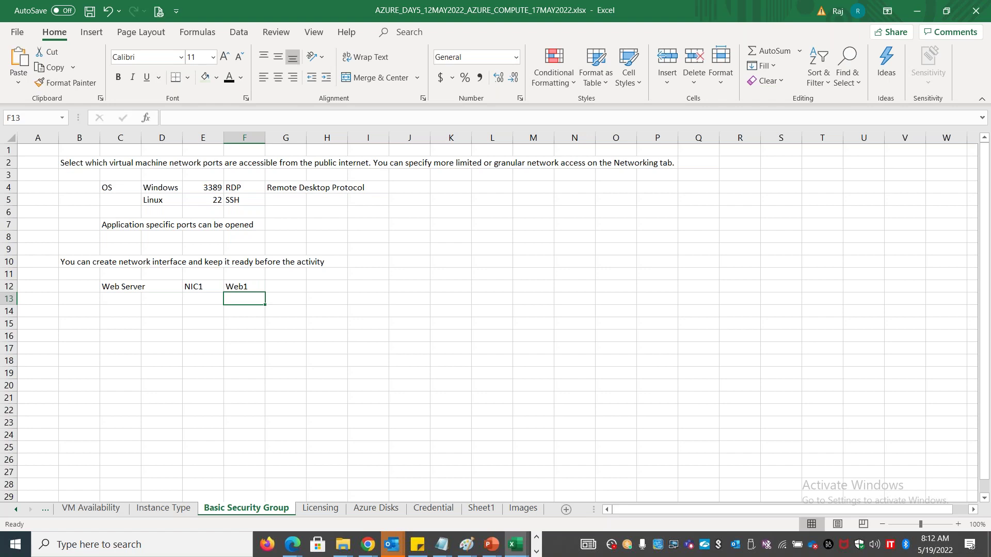
Add the second network interface in row 13, with "NIC2" in column E and "Weblink2" in column F.
key("Left")
type("NIC2")
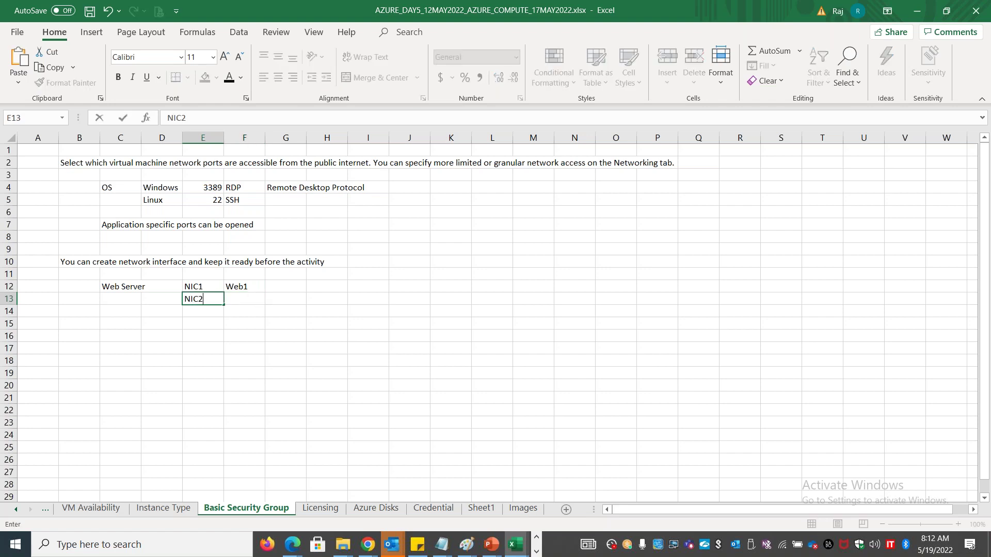
key("Right")
type("Weblink")
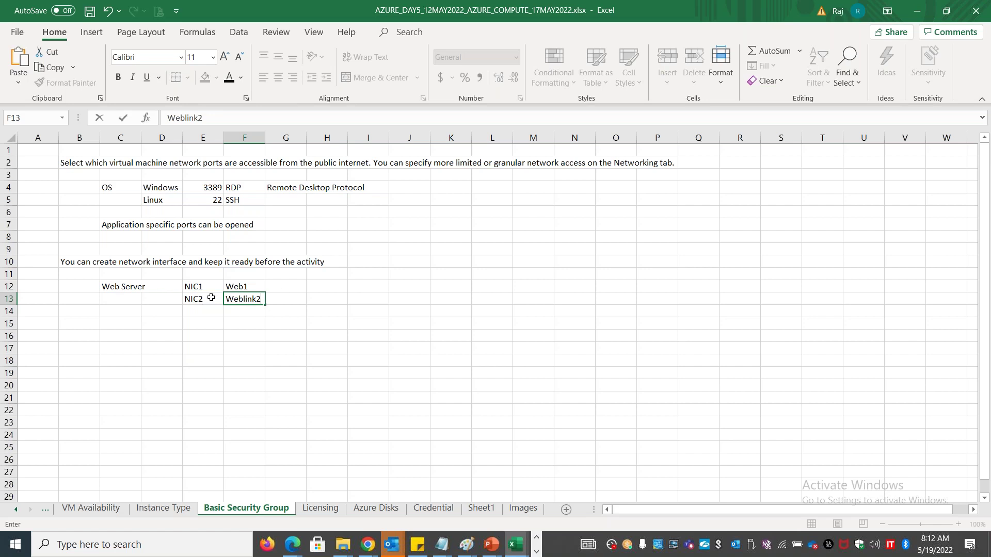
List the interface names ProdNIC, BackupNIC and ReplicationNIC in cells J12 to J14.
left_click(397, 284)
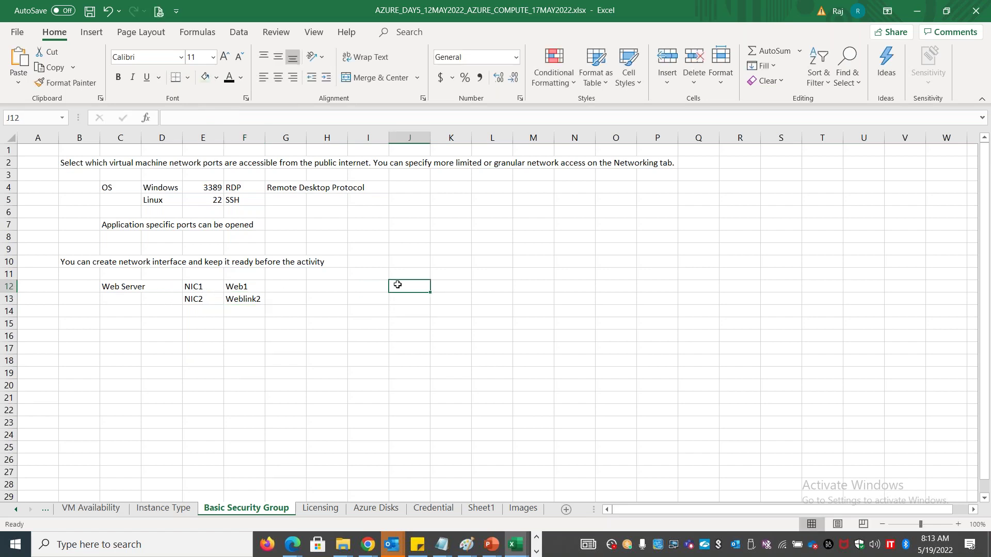
type("ProdNIC")
key("Return")
type("Backu")
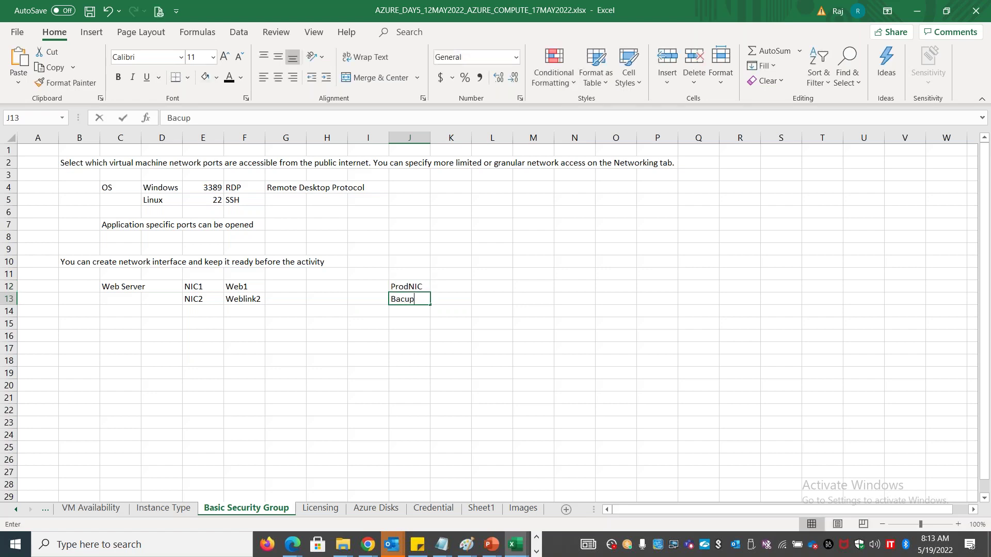
key("BackSpace")
key("BackSpace")
type("kupNIC")
key("Return")
type("Replictio")
key("BackSpace")
type("ationNIC")
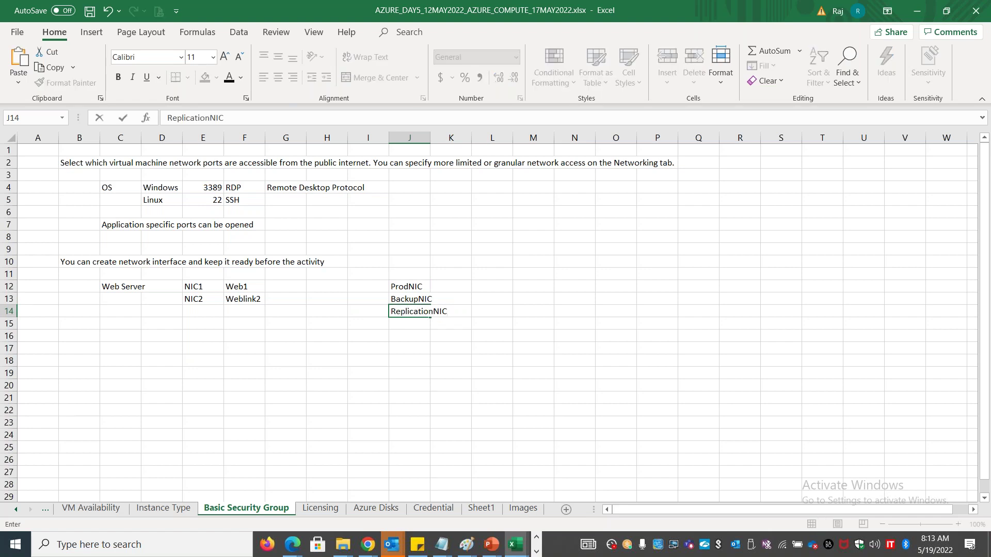
key("Return")
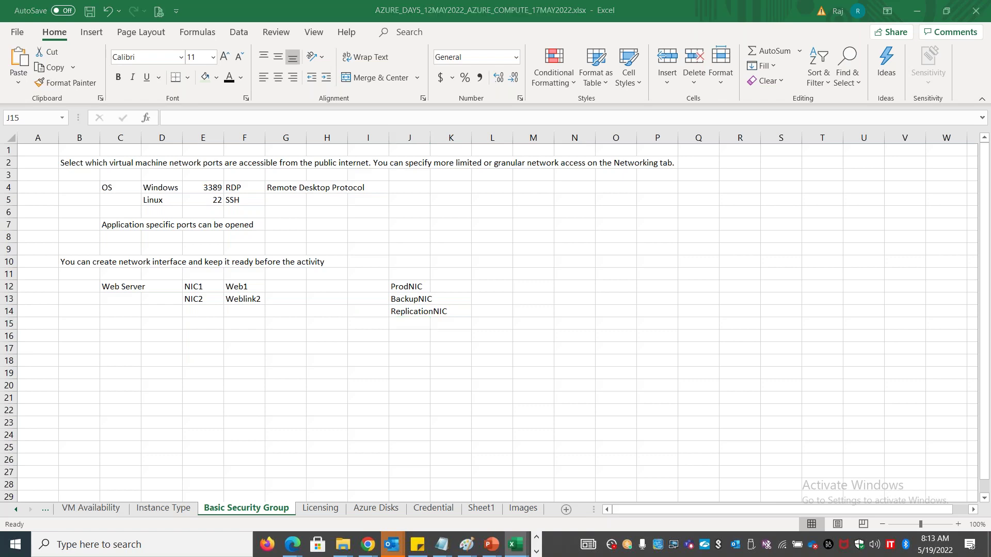
Switch to Chrome and search Google for "Azure Instance type" in a new tab.
key("alt+Tab")
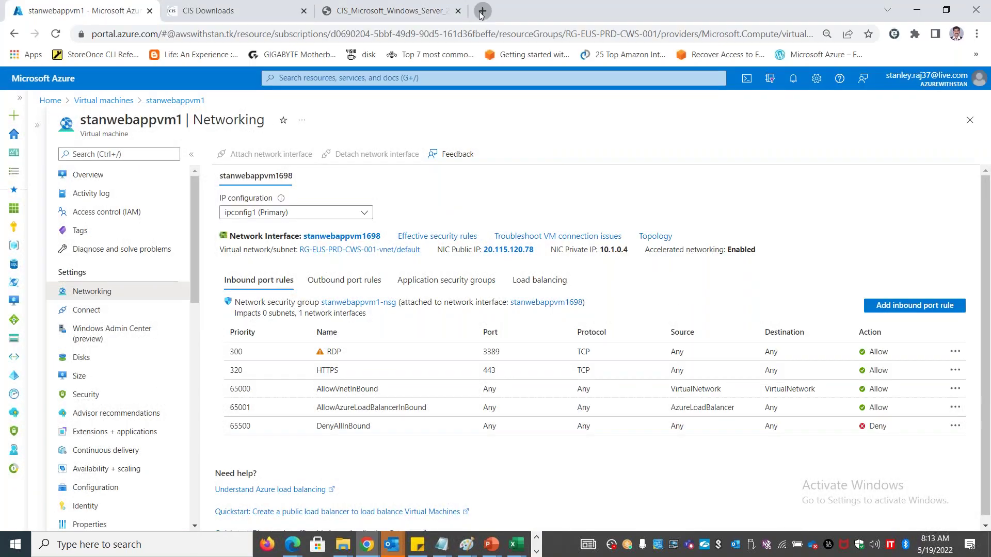
left_click(478, 11)
type("A")
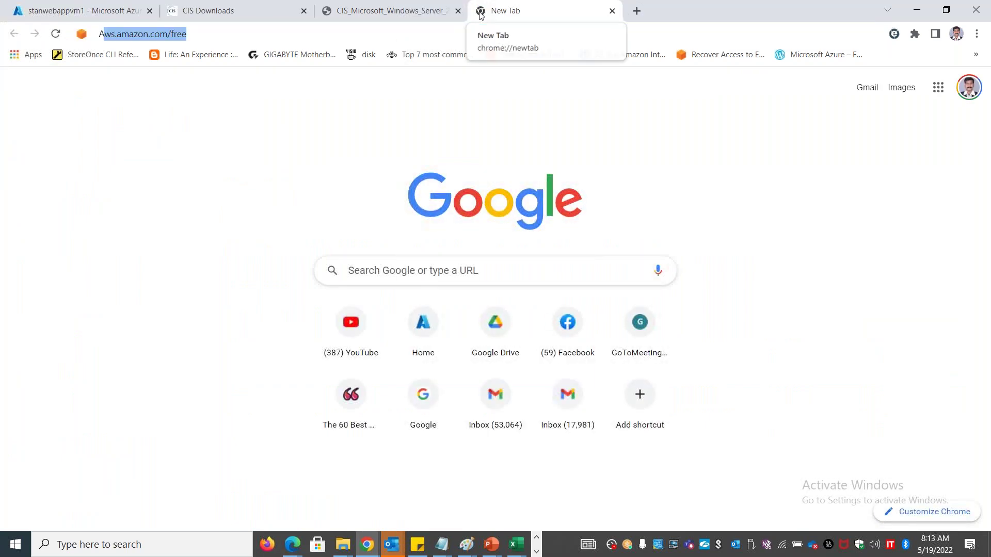
type("zure Instance ")
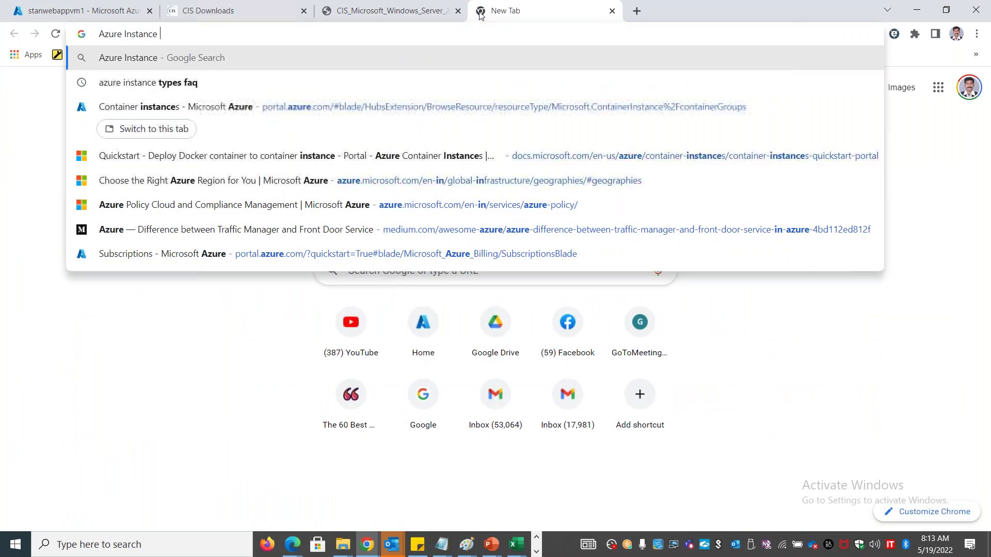
type("family")
key("BackSpace")
key("BackSpace")
key("BackSpace")
key("BackSpace")
key("BackSpace")
key("BackSpace")
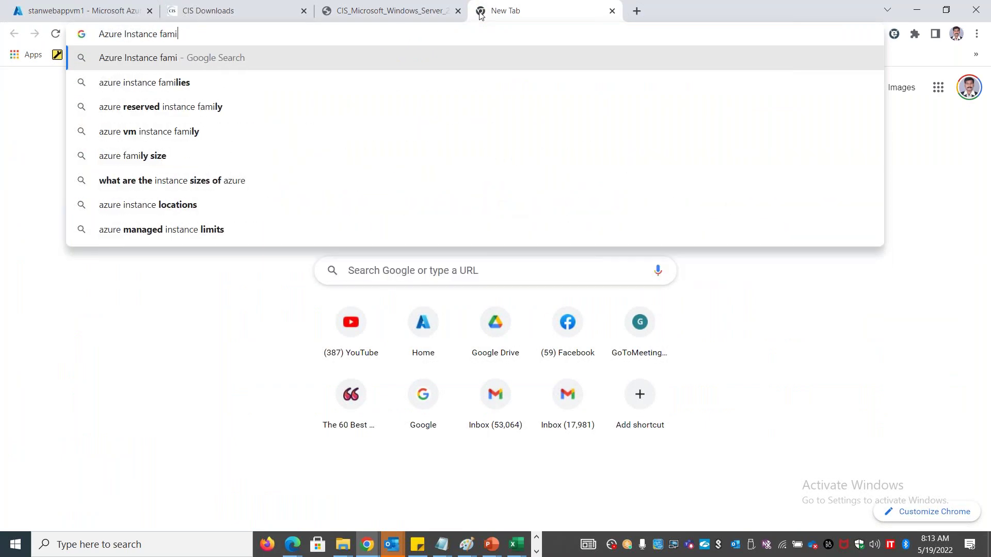
type("type")
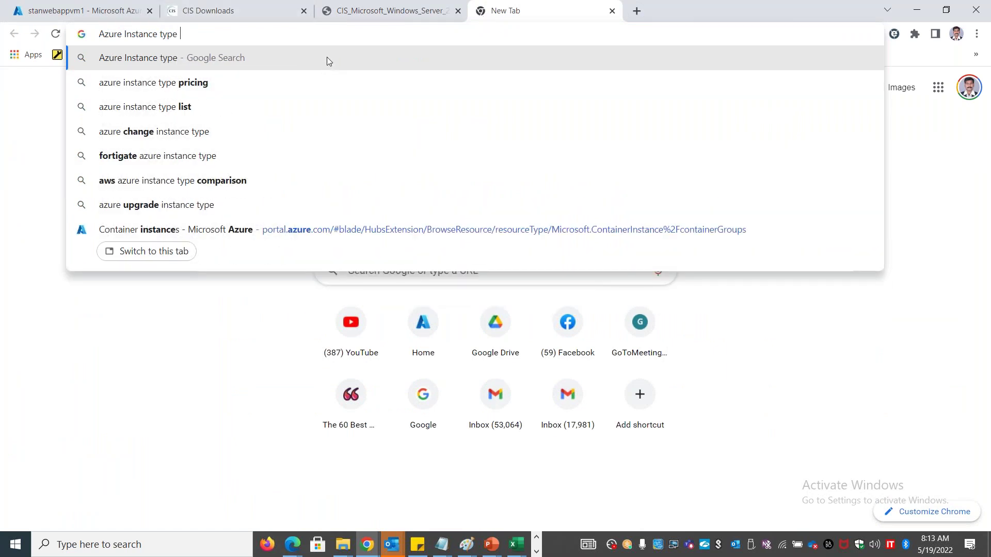
key("Return")
Return to the Azure portal, open the size settings of stanwebappvm1 and copy the name of its current size.
key("ctrl+1")
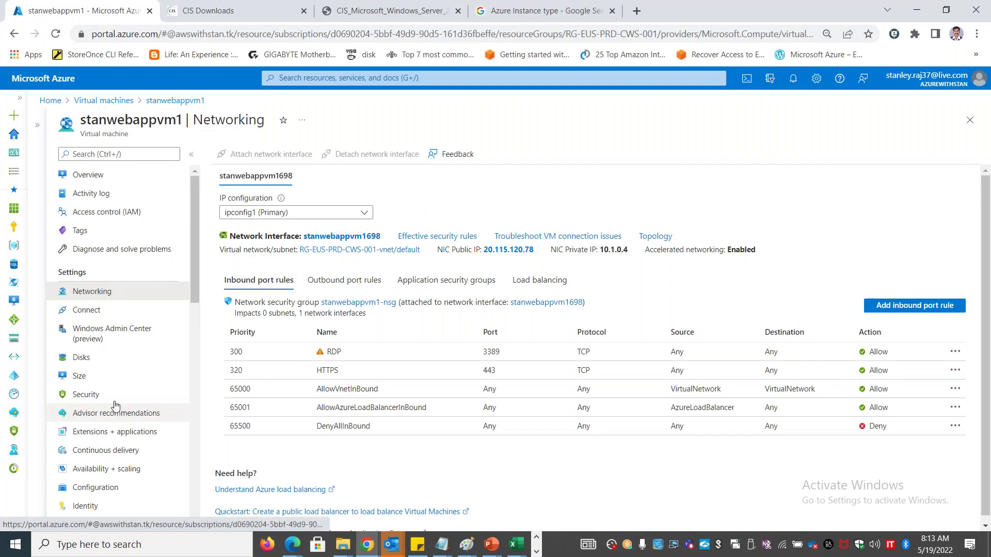
left_click(91, 376)
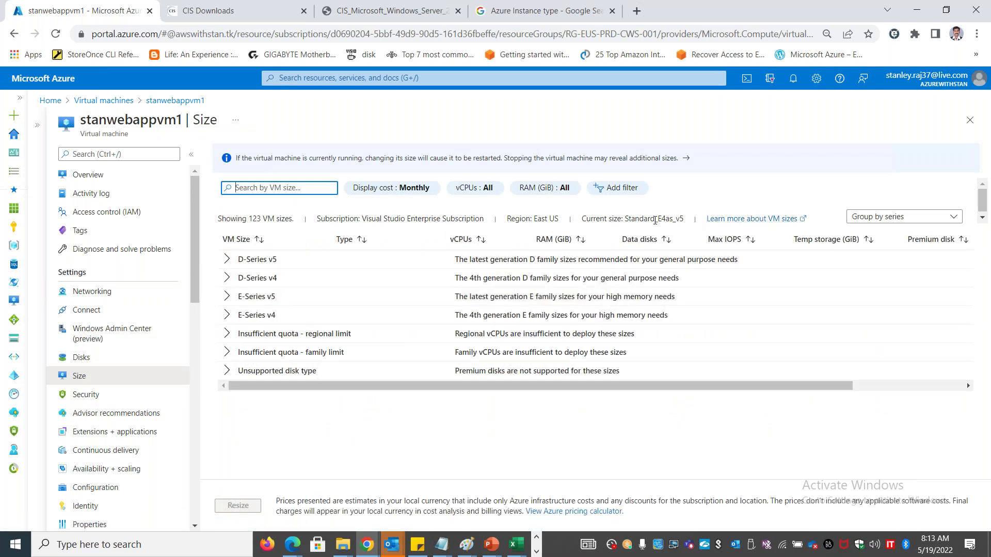
left_click_drag(626, 218, 687, 218)
key("ctrl+c")
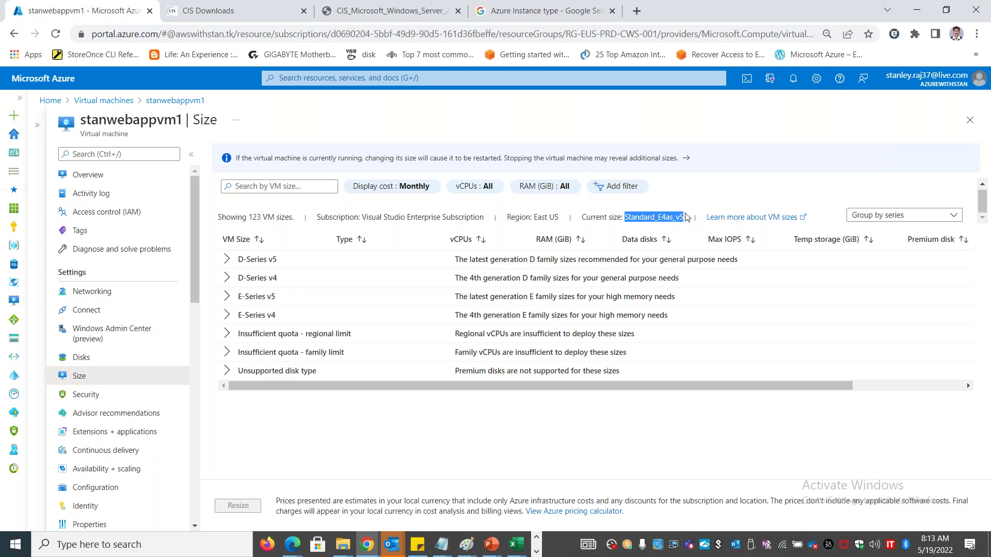
key("alt+Tab")
key("alt+Tab")
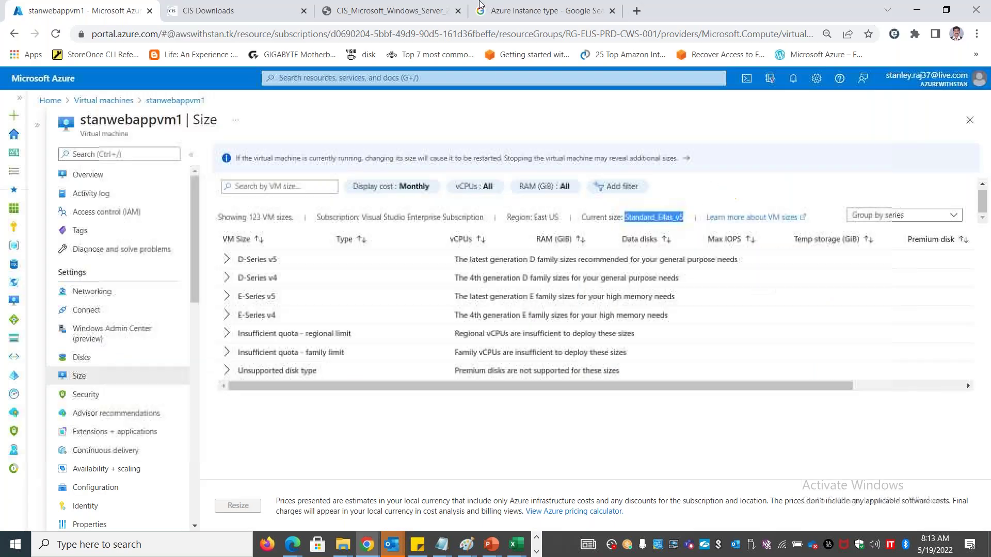
Extend the Google search for Azure instance types with the copied size name Standard_E4as_v5.
left_click(505, 11)
left_click(254, 91)
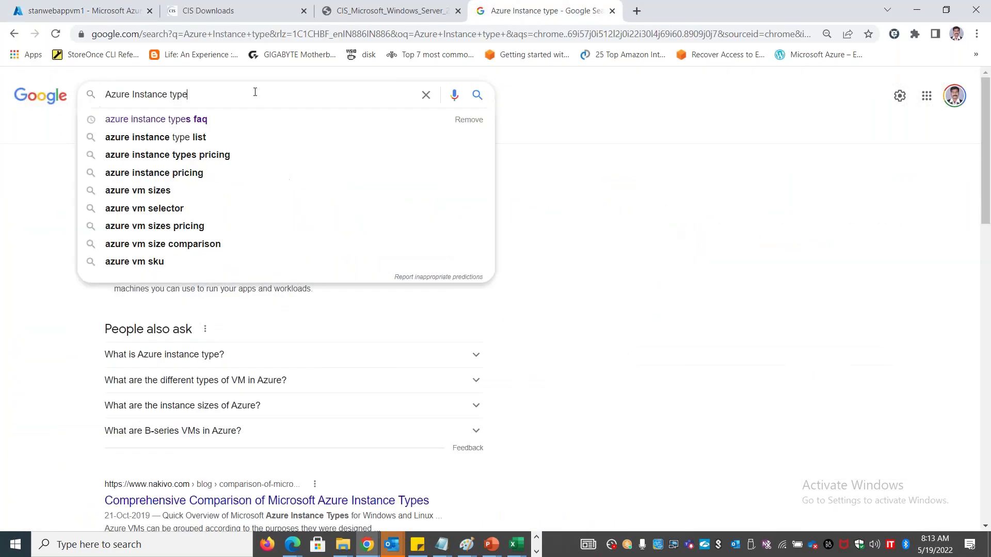
key("ctrl+v")
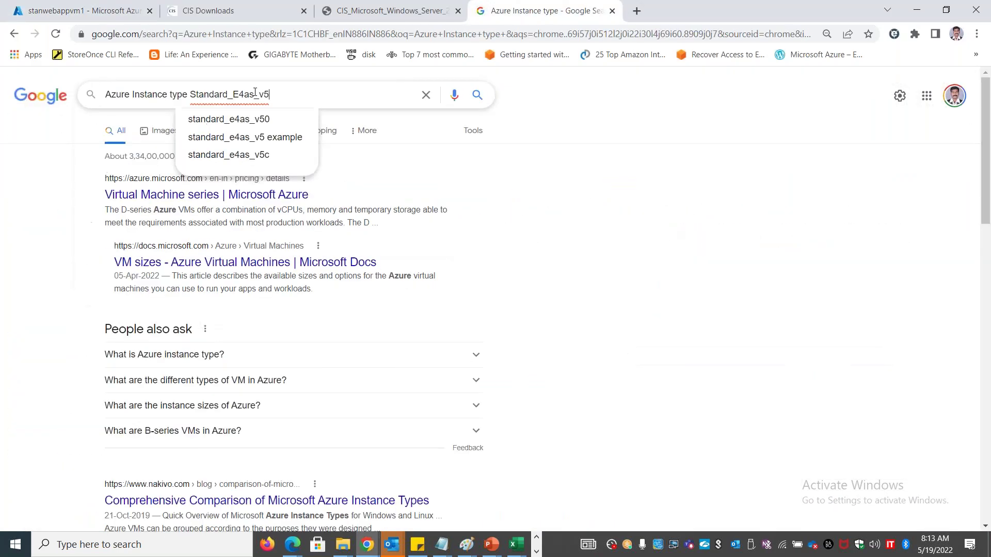
key("Return")
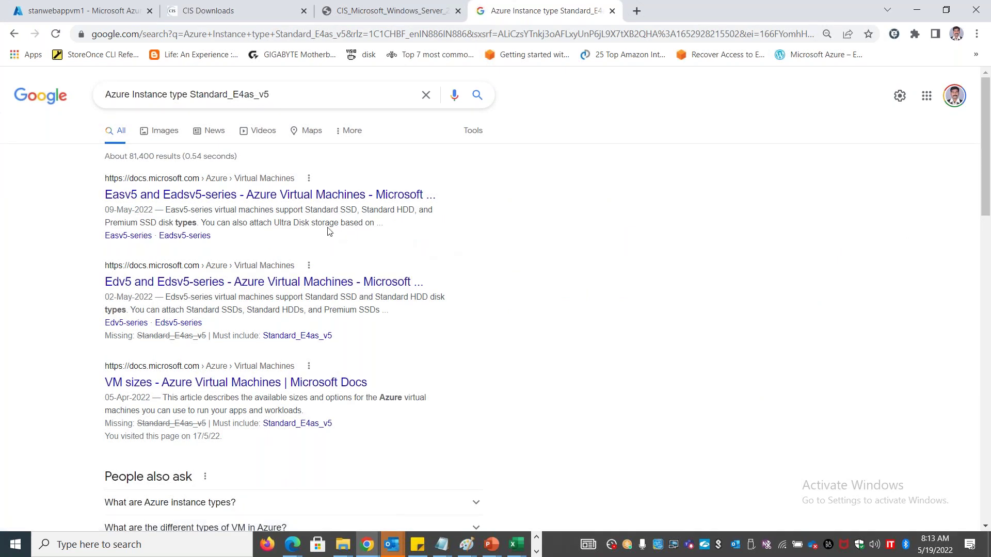
Open the Microsoft Docs article on the Easv5 and Eadsv5-series and examine the Max NICs column of the Easv5 size table.
left_click(283, 202)
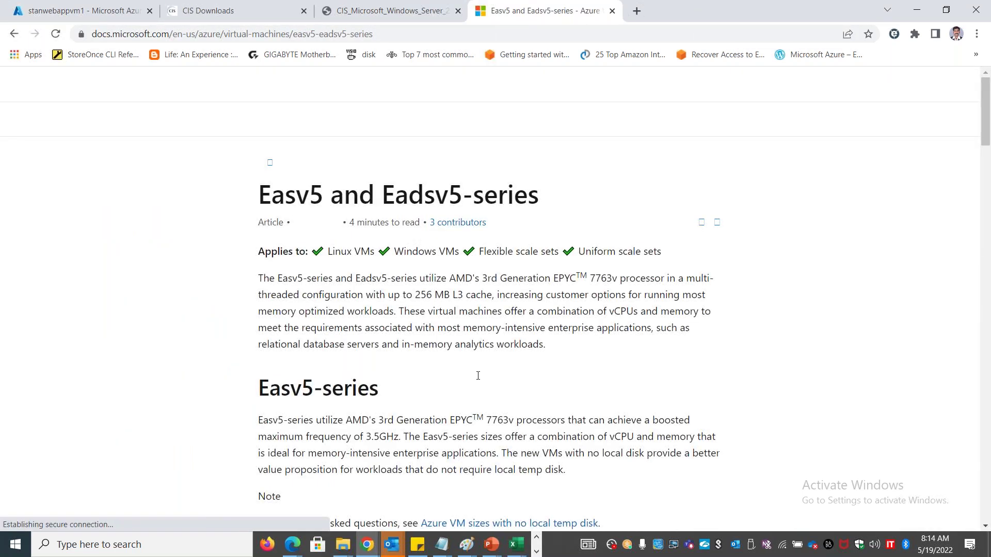
scroll(548, 321, "down", 10)
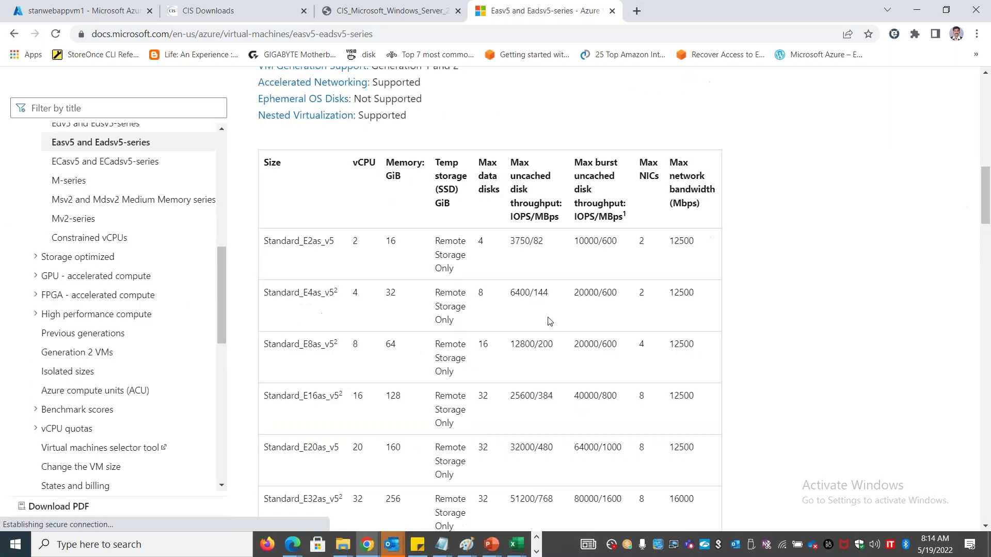
left_click_drag(640, 161, 658, 180)
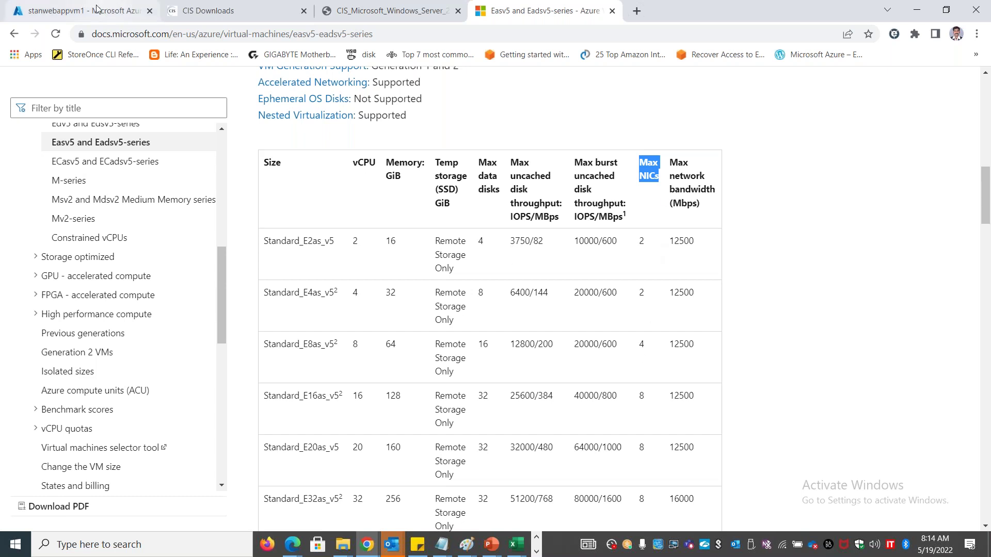
left_click_drag(300, 242, 333, 234)
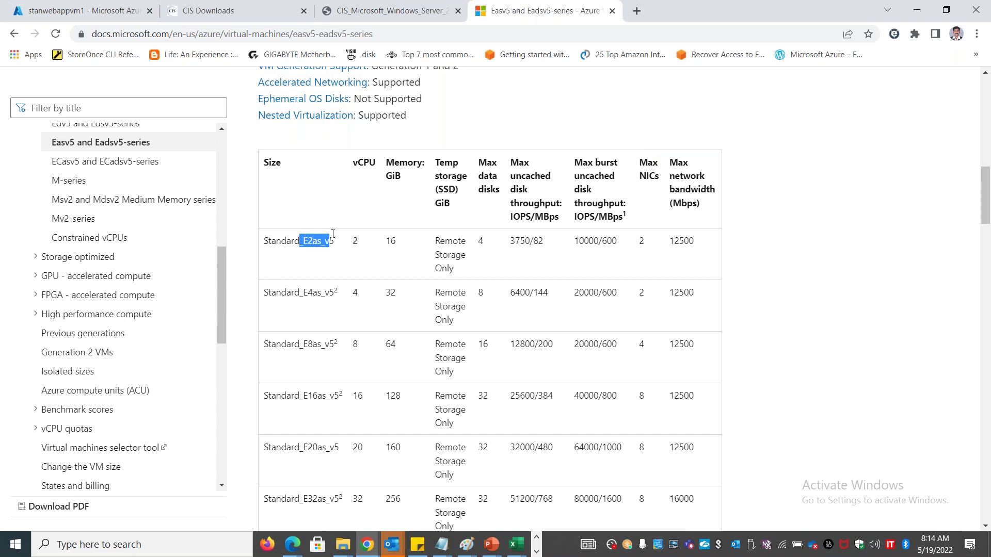
Copy the Easv5 table header and Standard_E2as_v5 row into cell B16 of the Basic Security Group sheet in Excel and widen columns B to F.
left_click_drag(650, 242, 639, 240)
left_click_drag(262, 162, 702, 246)
key("ctrl+c")
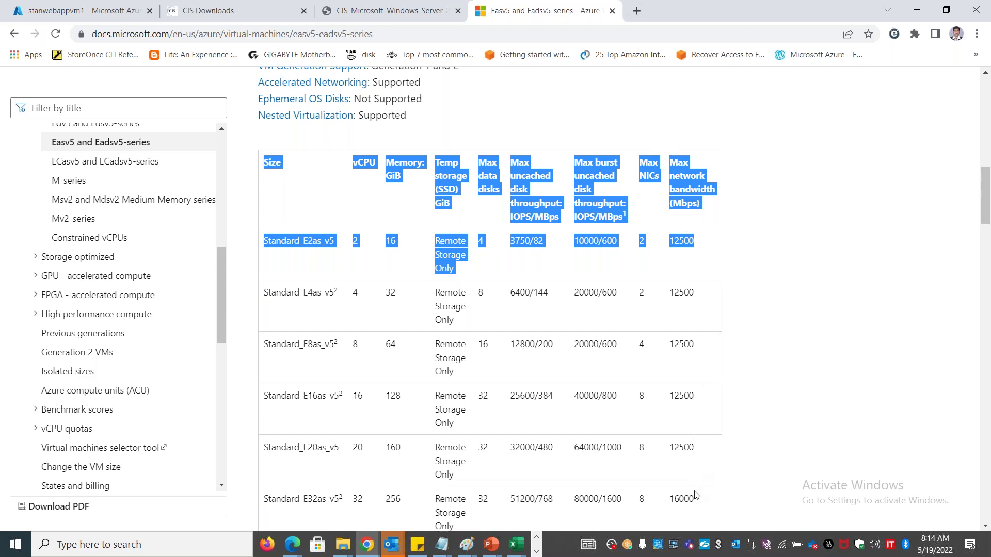
key("alt+Tab")
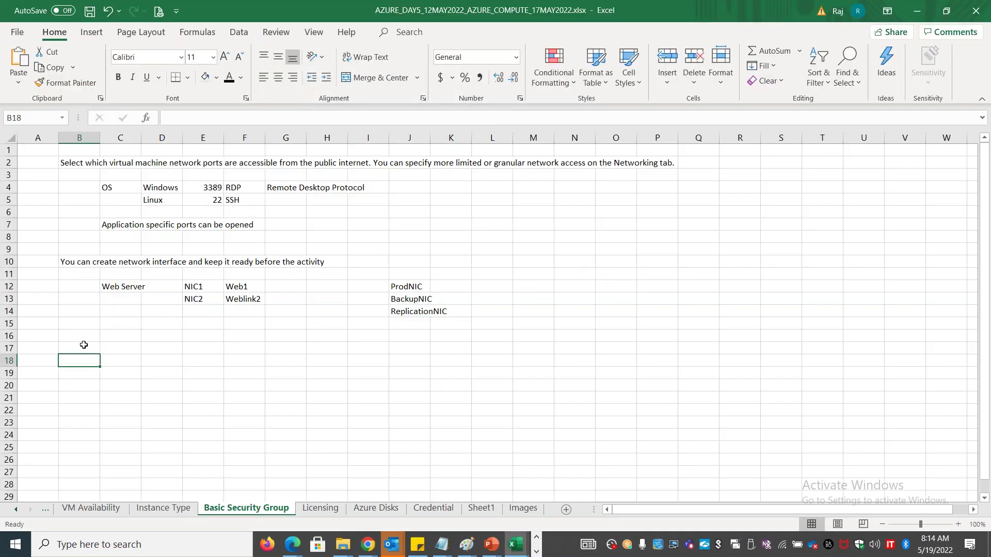
left_click(81, 338)
key("ctrl+v")
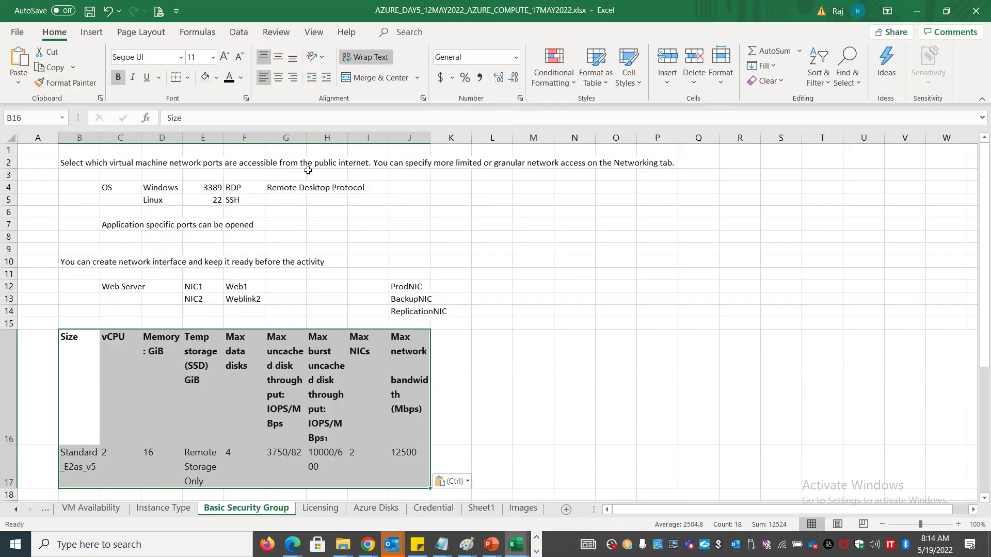
left_click(107, 148)
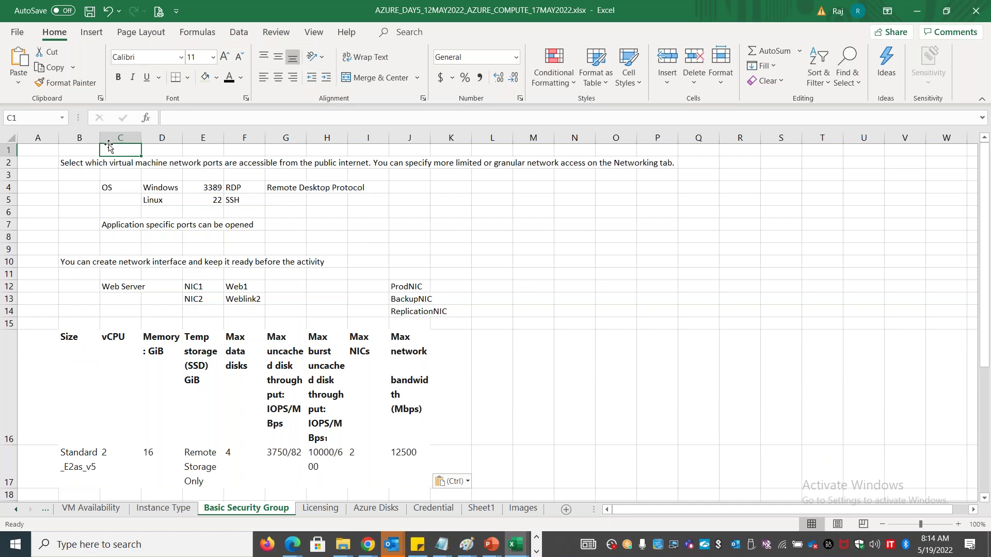
left_click_drag(100, 137, 496, 137)
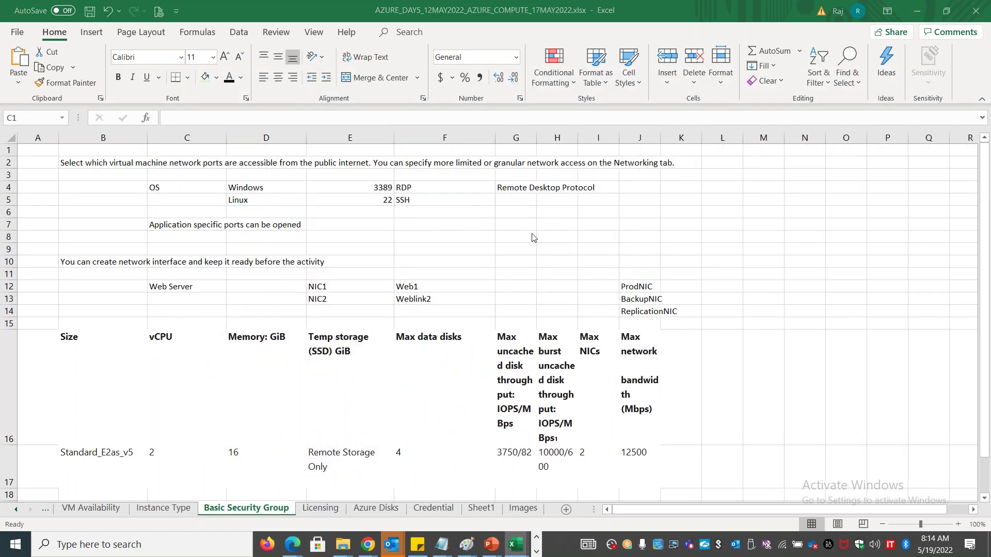
Return to the Microsoft Docs article in Chrome and compare the Max NICs values of Standard_E2as_v5, Standard_E4as_v5 and Standard_E8as_v5.
key("alt+Tab")
left_click_drag(281, 345, 357, 345)
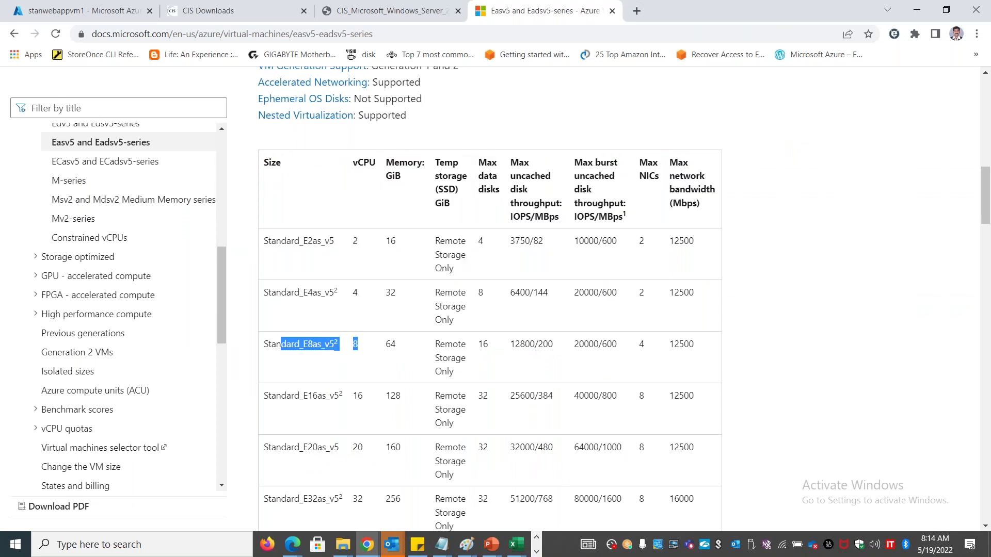
left_click_drag(310, 241, 341, 243)
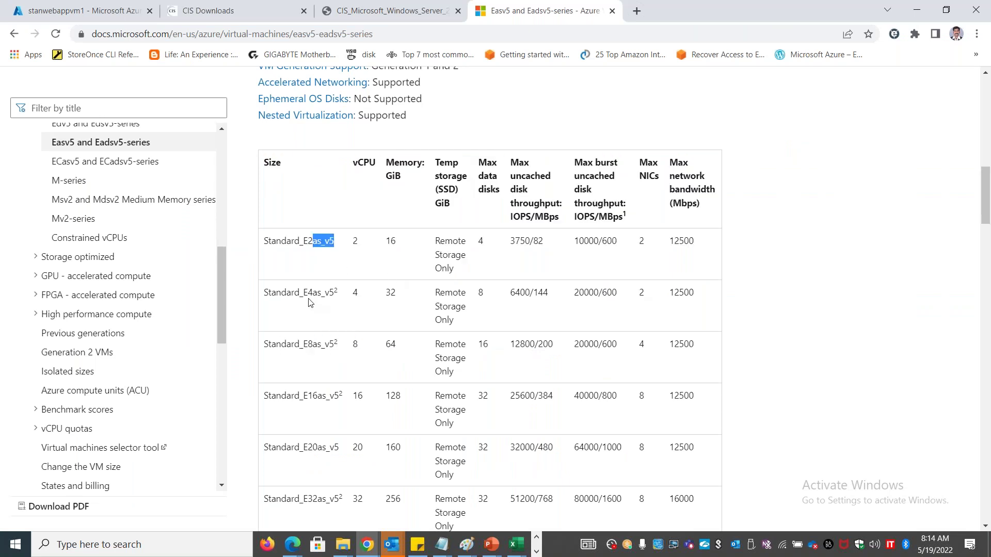
left_click_drag(309, 298, 335, 299)
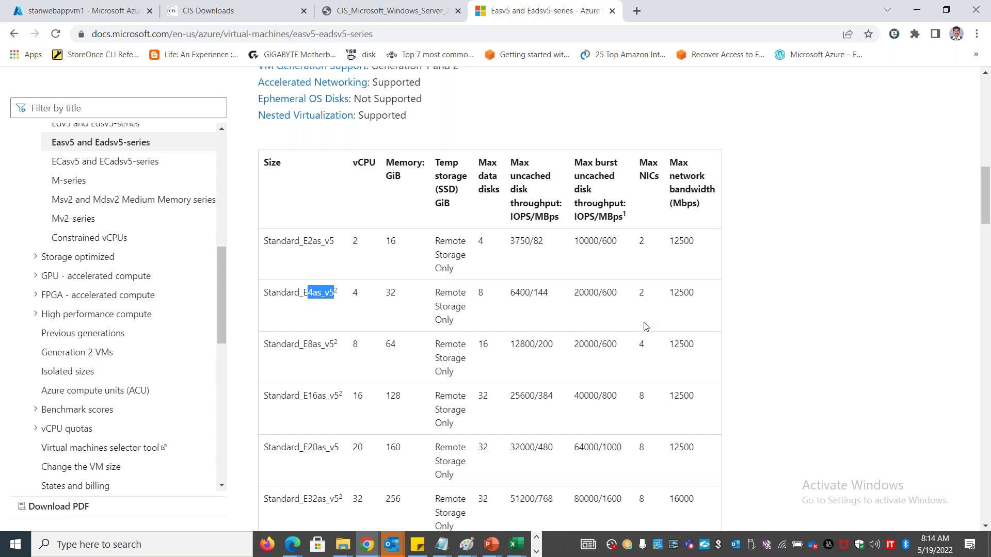
left_click(256, 336)
left_click_drag(313, 236, 310, 237)
left_click(310, 291)
left_click_drag(303, 240, 317, 240)
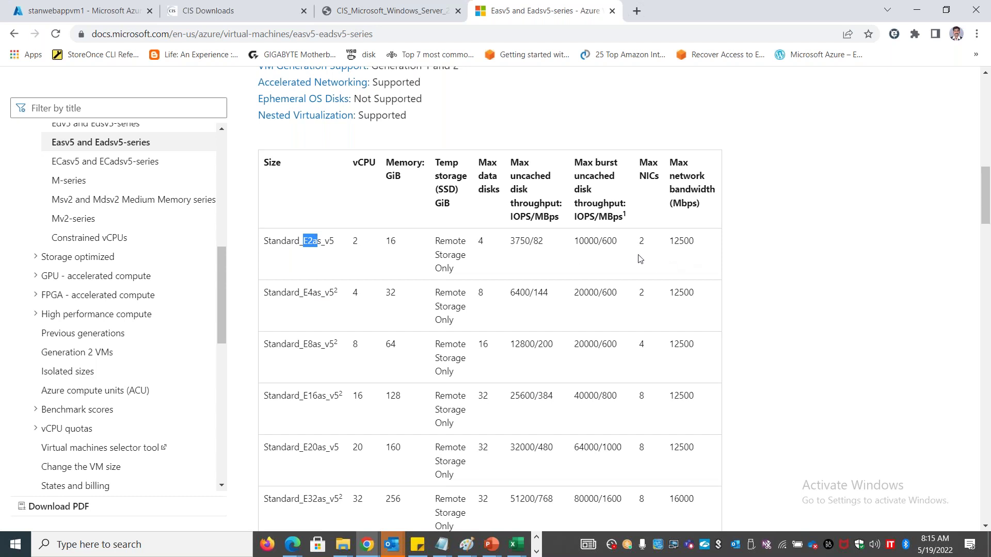
left_click_drag(646, 245, 636, 246)
left_click_drag(330, 243, 265, 241)
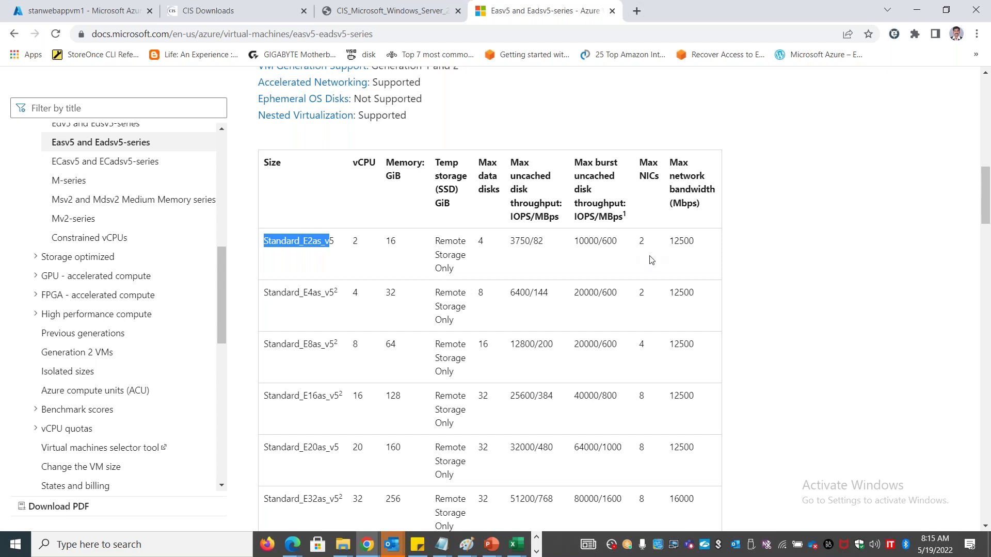
left_click_drag(287, 345, 338, 341)
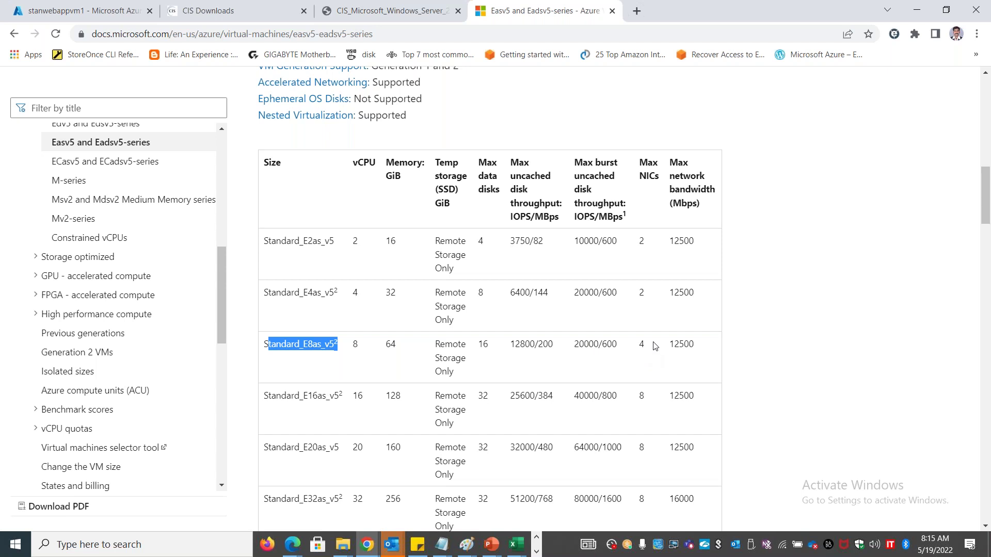
left_click_drag(652, 345, 630, 344)
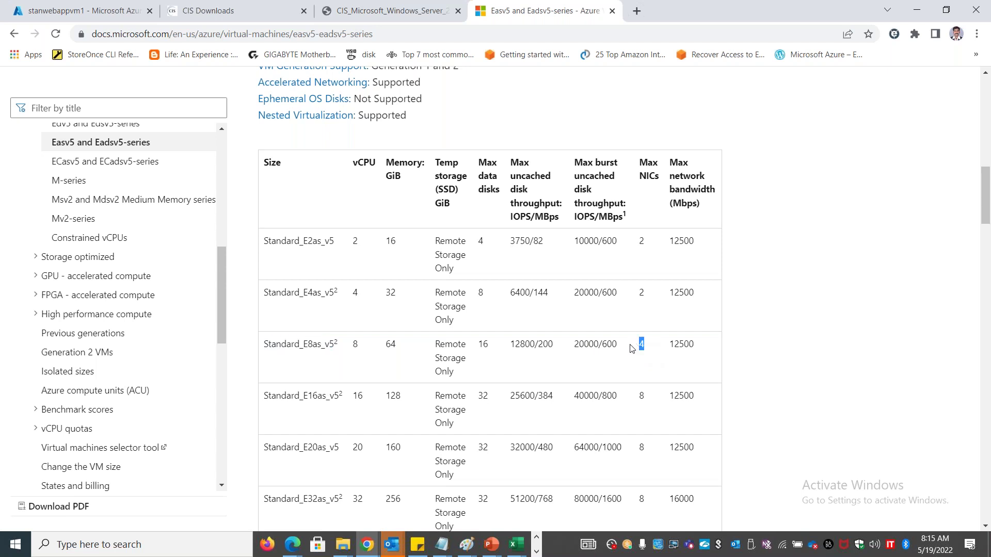
left_click_drag(361, 353, 353, 345)
left_click_drag(710, 360, 266, 356)
left_click(588, 368)
mouse_move(645, 345)
left_mouse_down()
mouse_move(615, 344)
mouse_move(639, 346)
left_mouse_up()
Return to the Azure portal, expand the E-Series v5 group in the size list of stanwebappvm1 and select E8-4as_v5 without resizing.
left_click(102, 9)
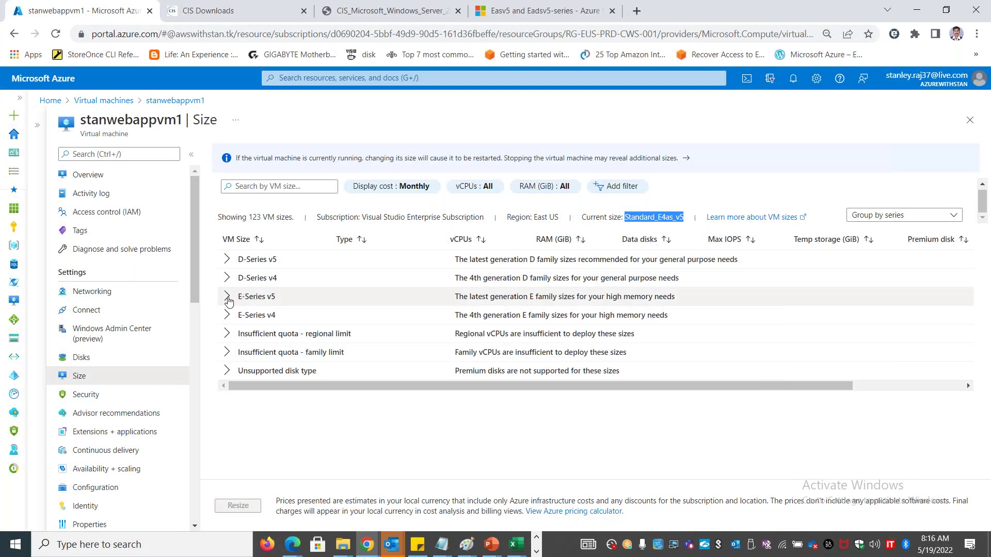
left_click(227, 298)
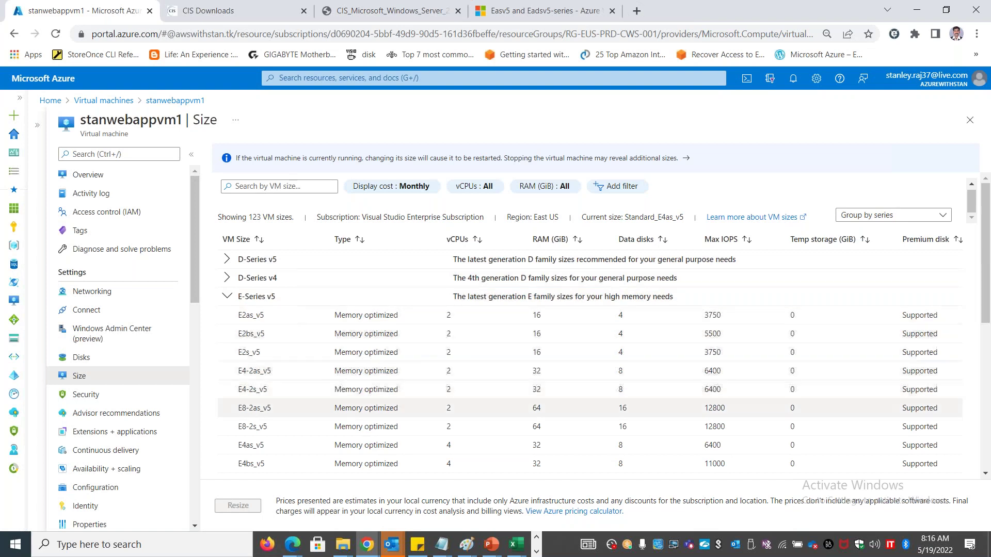
left_click(255, 446)
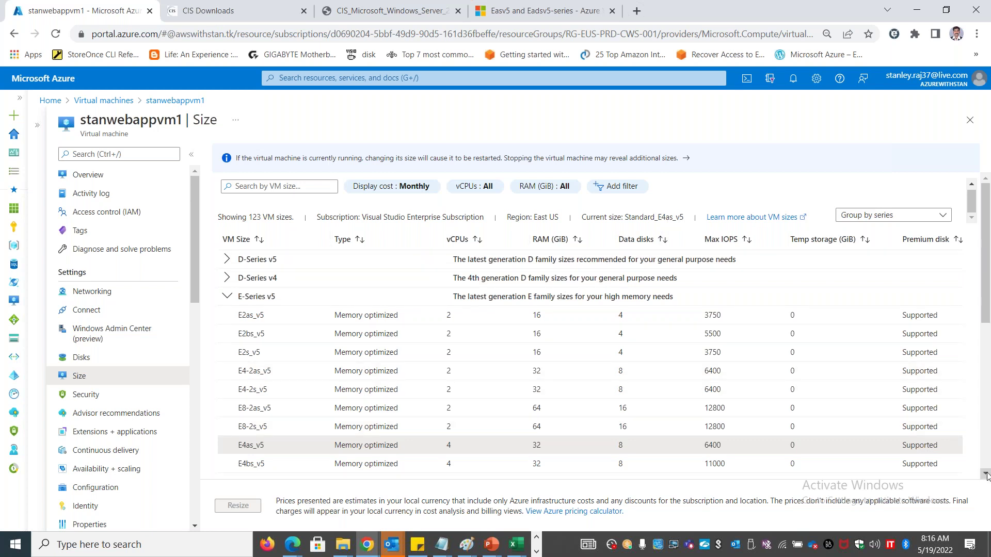
scroll(420, 421, "down", 3)
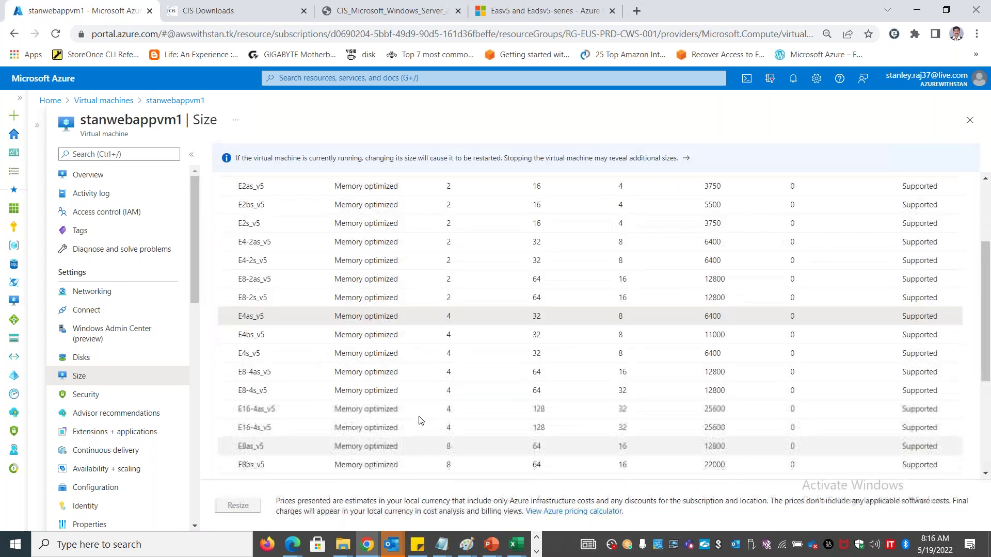
left_click(267, 374)
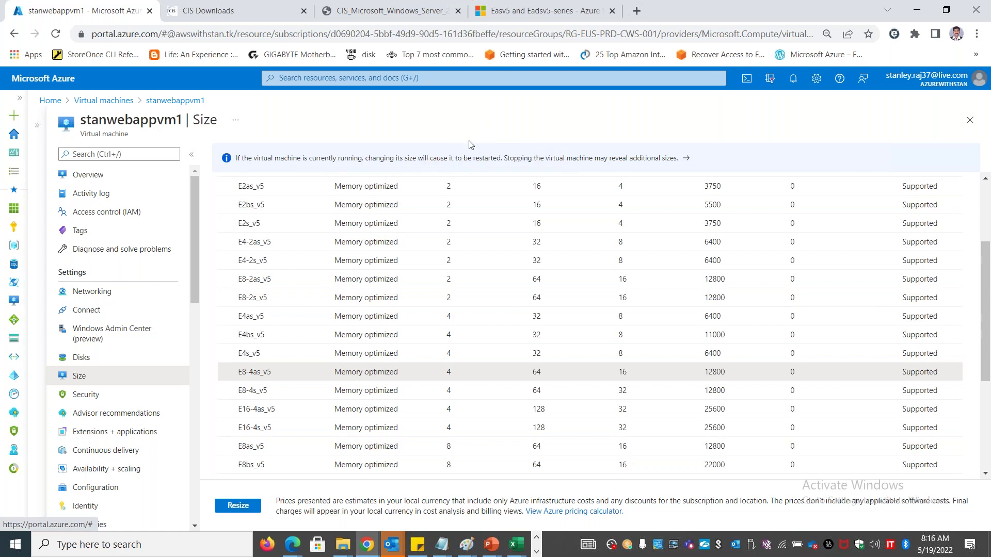
Switch to Excel and shade the downtime notes for changing instance type in D31:E32 of the Instance Type sheet light green.
key("alt+Tab")
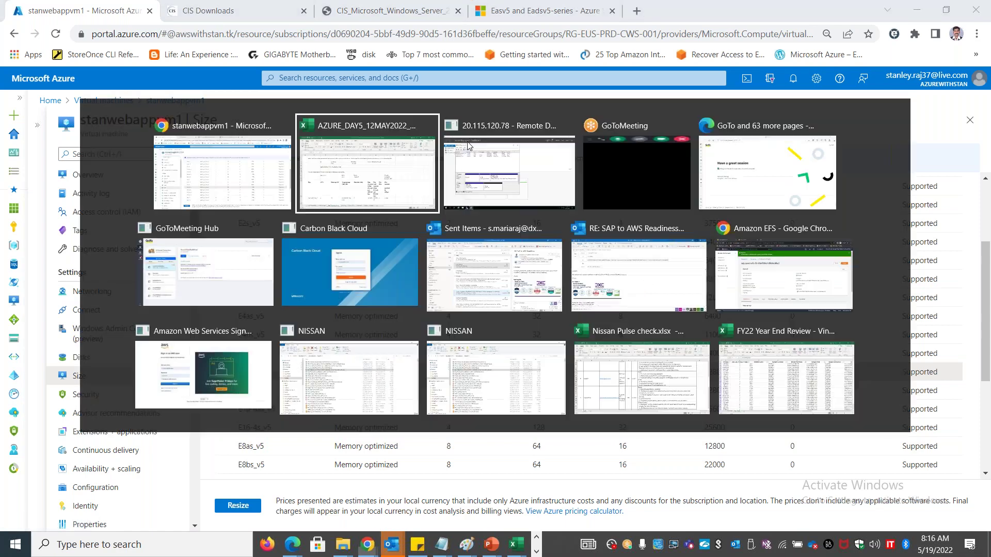
key("alt+Tab")
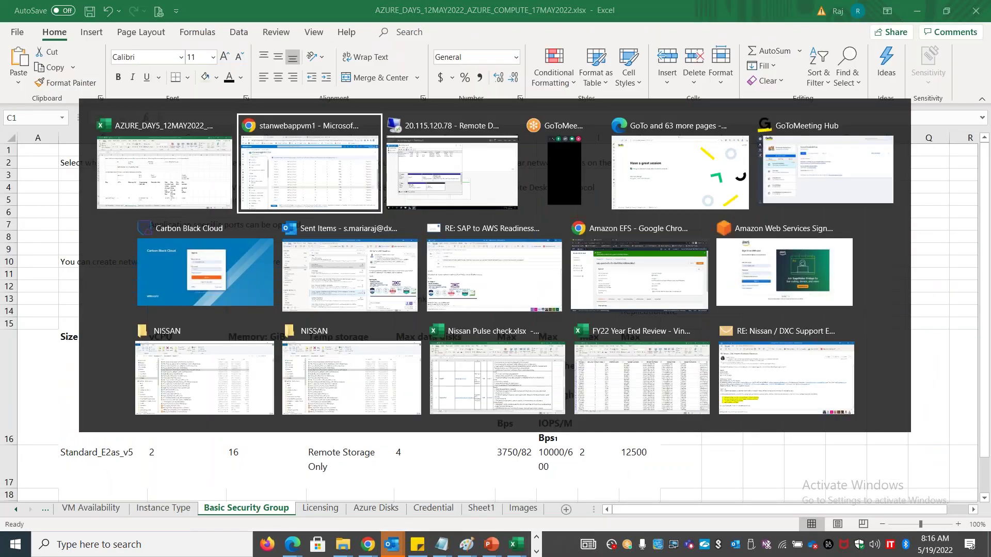
left_click(12, 511)
left_click(12, 511)
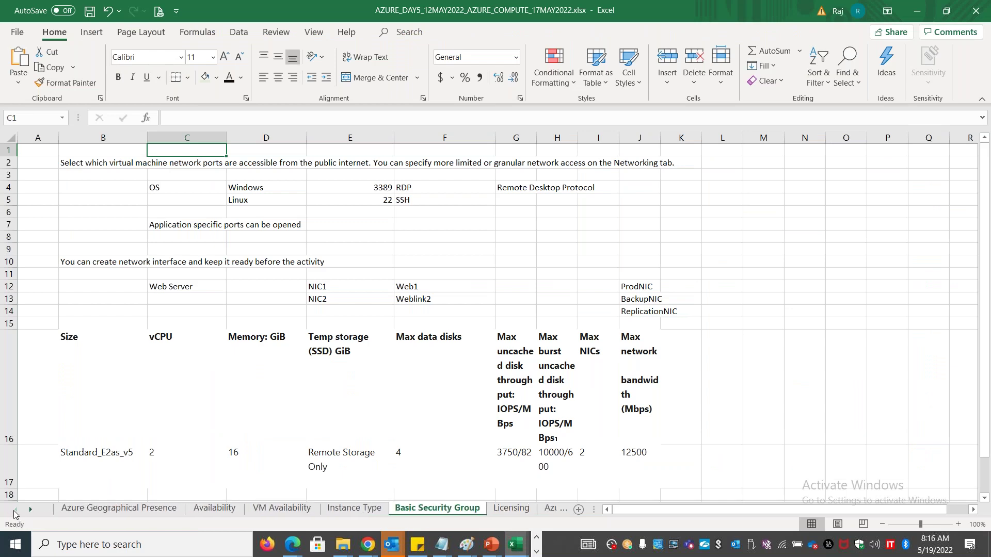
left_click(354, 508)
scroll(516, 392, "down", 6)
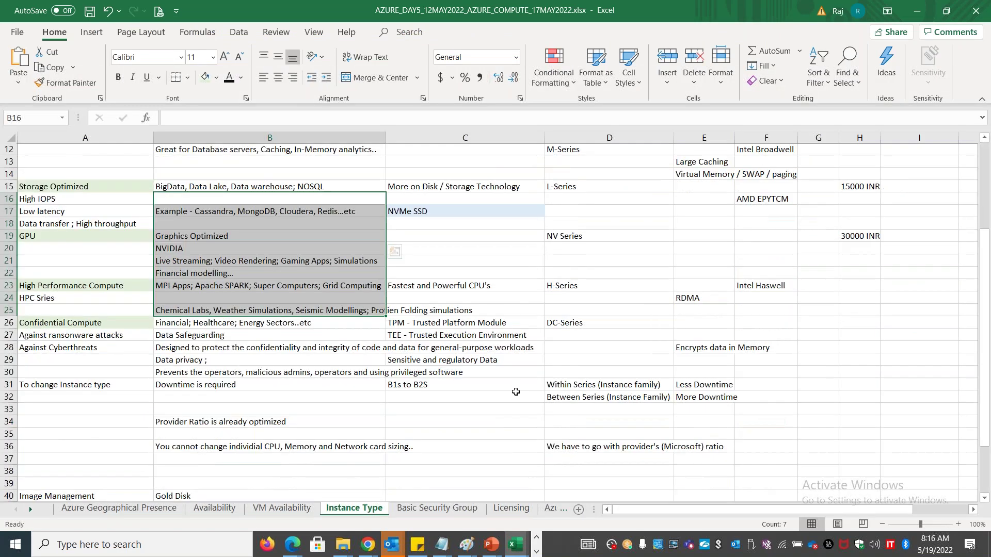
left_click_drag(644, 312, 705, 324)
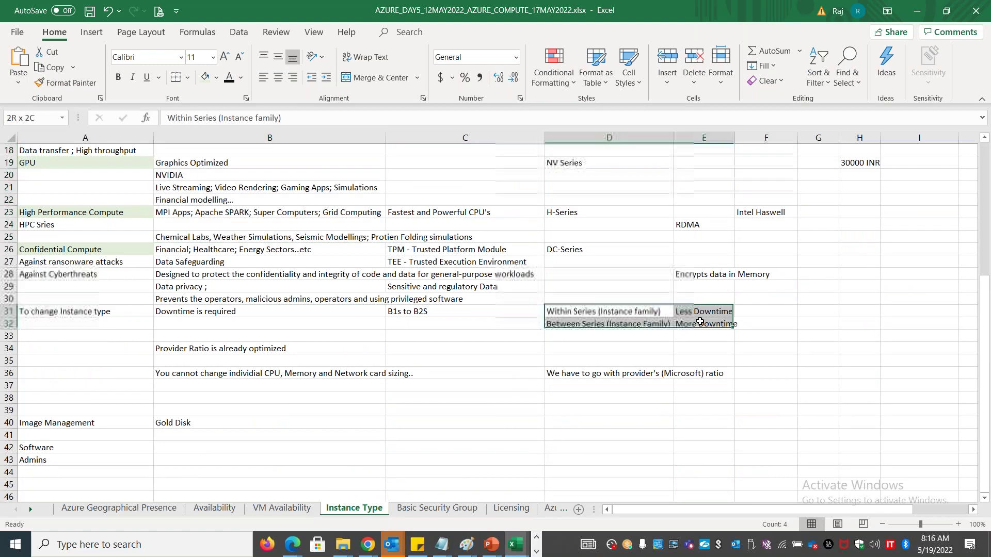
left_click(206, 77)
Widen columns D and E of the Instance Type sheet so the series and downtime notes fit.
left_click(627, 435)
left_click_drag(673, 137, 695, 138)
left_click_drag(755, 138, 783, 134)
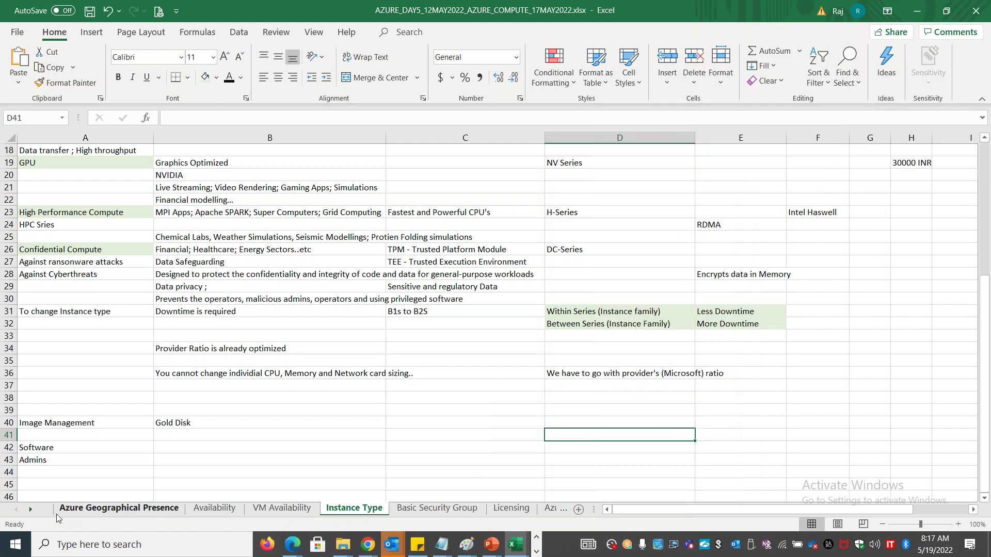
Open the Azure Disks sheet of the workbook to view its disk notes.
left_click(30, 510)
left_click(29, 510)
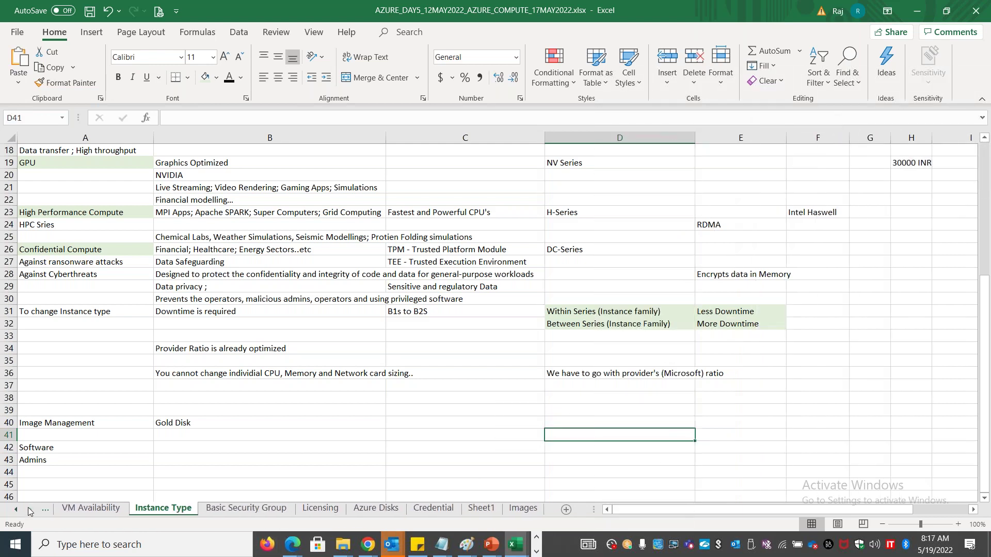
left_click(371, 510)
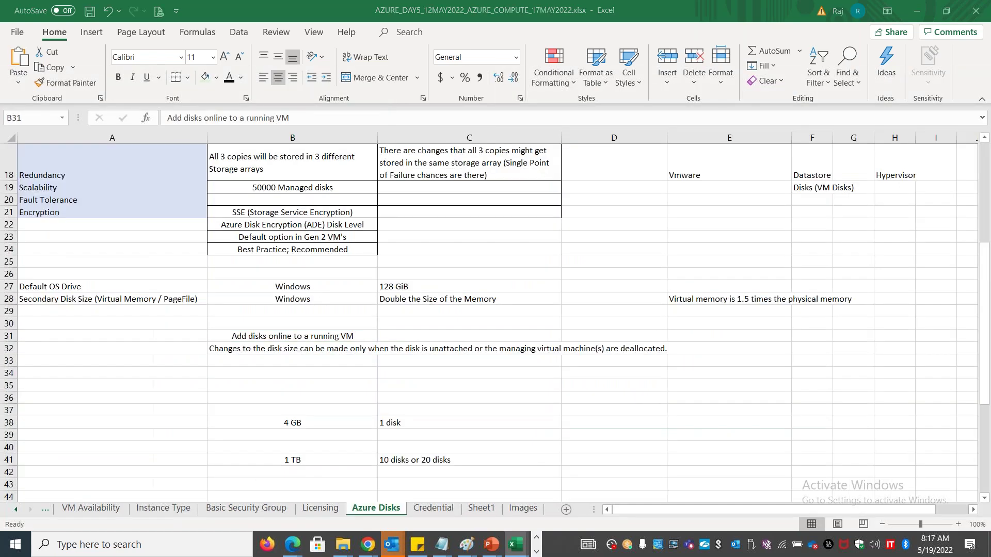
Switch to the Easv5 article in Chrome and review the Max NICs values across the size table.
key("alt+Tab")
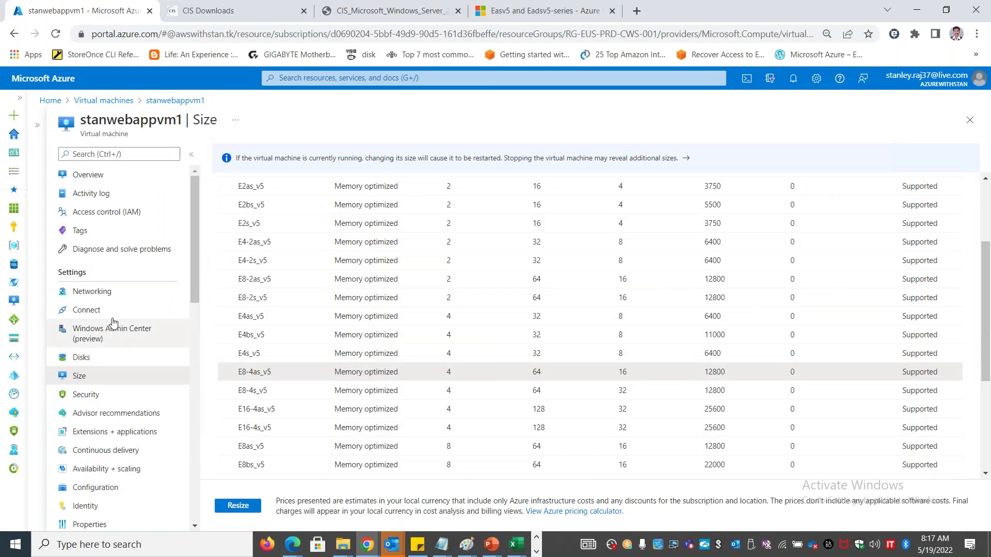
left_click(508, 15)
double_click(642, 242)
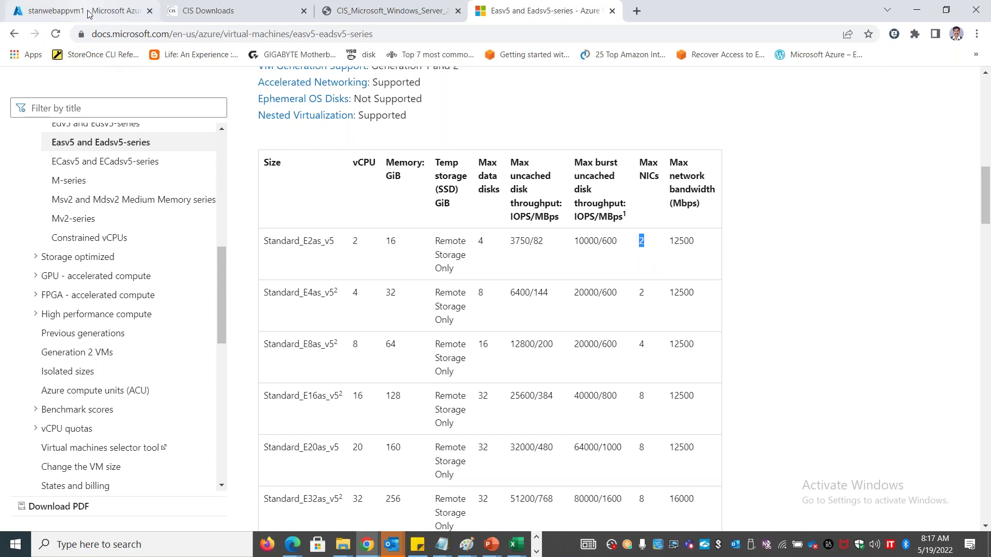
scroll(737, 348, "down", 7)
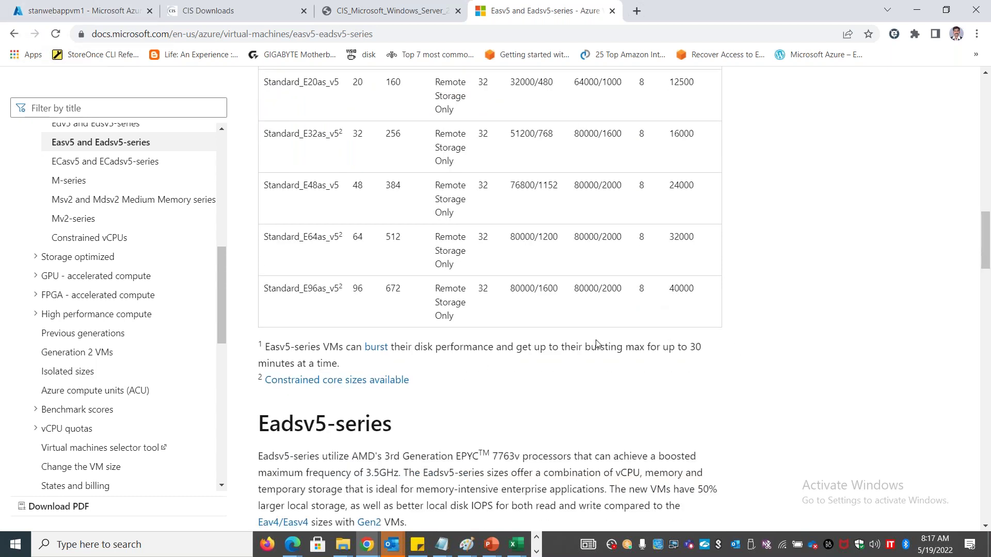
scroll(595, 377, "up", 10)
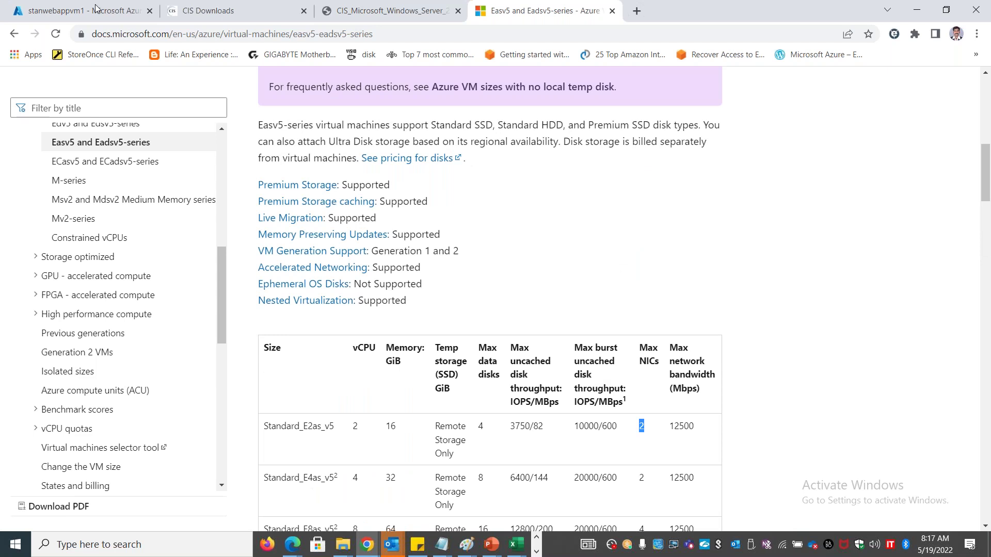
Check the current size of stanwebappvm1 in the Azure portal against the Max NICs column of the Easv5 size table.
left_click(94, 11)
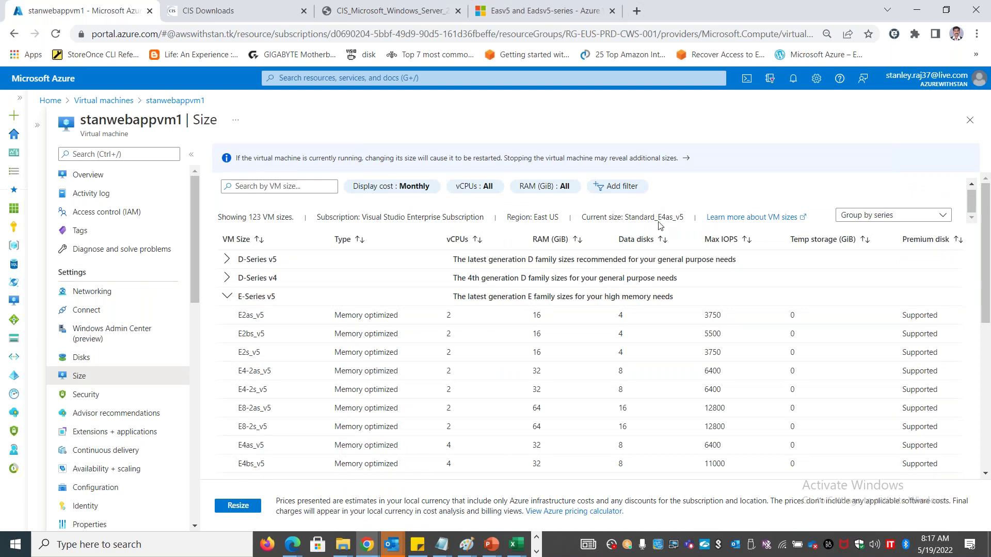
left_click_drag(657, 218, 686, 220)
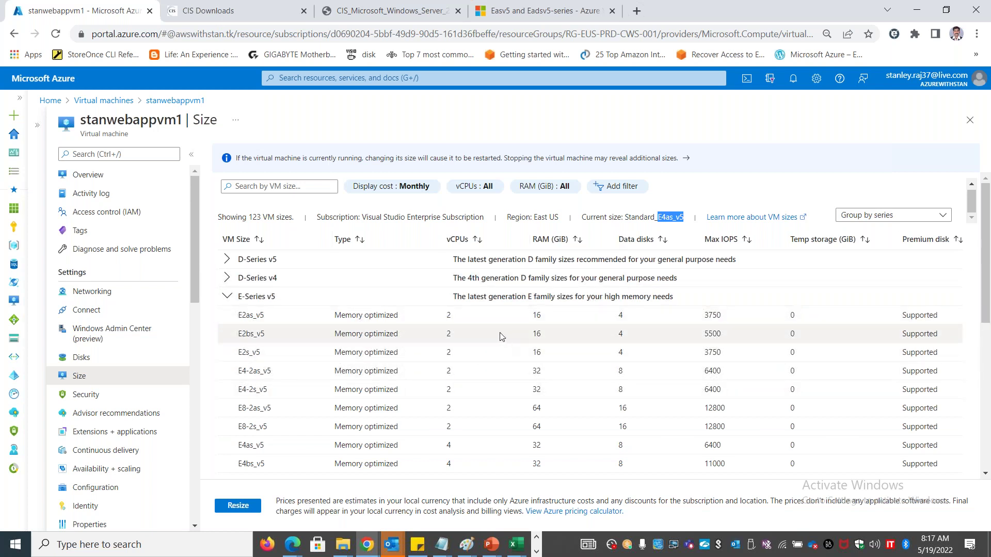
key("ctrl+4")
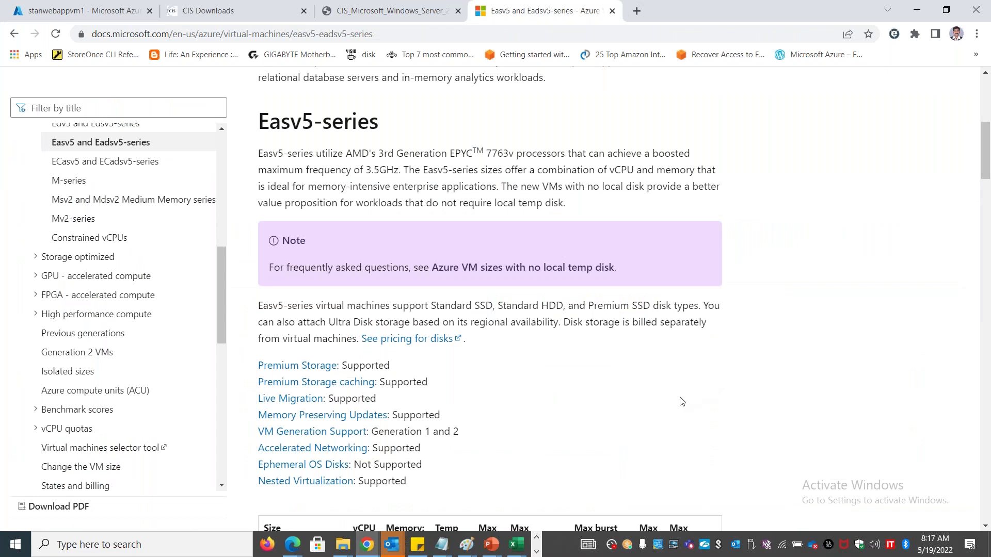
scroll(679, 260, "down", 15)
scroll(680, 260, "up", 7)
double_click(641, 241)
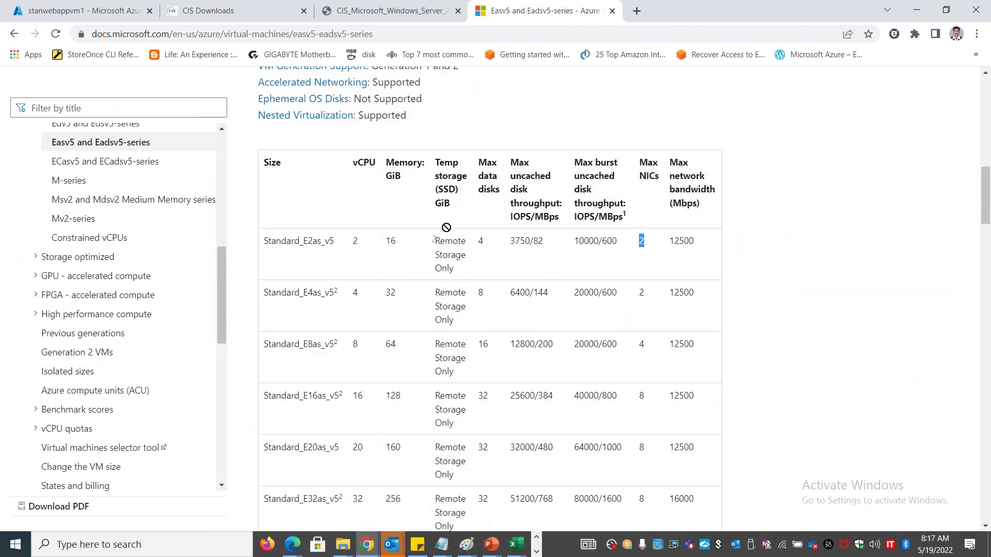
Return to the Azure portal and open the Networking settings of stanwebappvm1.
left_click(93, 10)
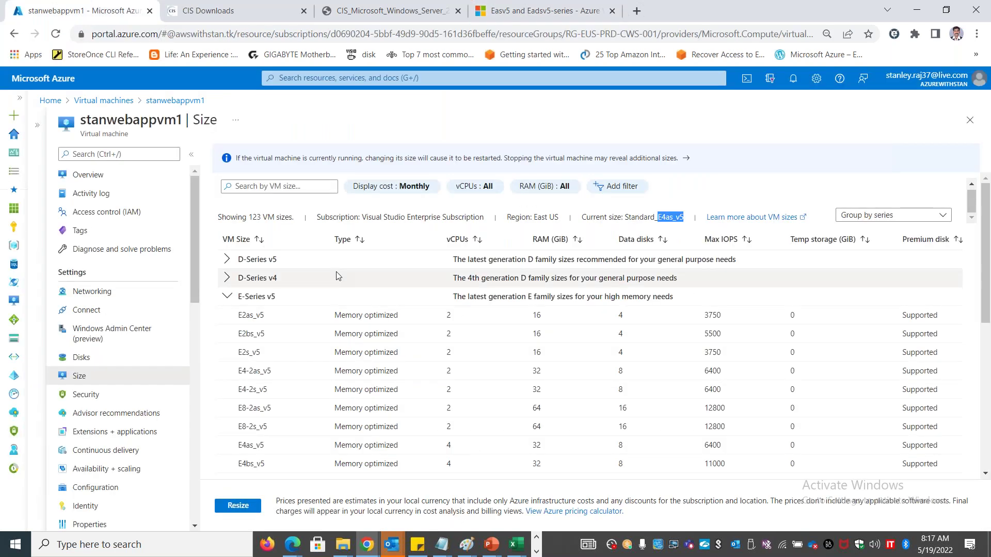
left_click(111, 298)
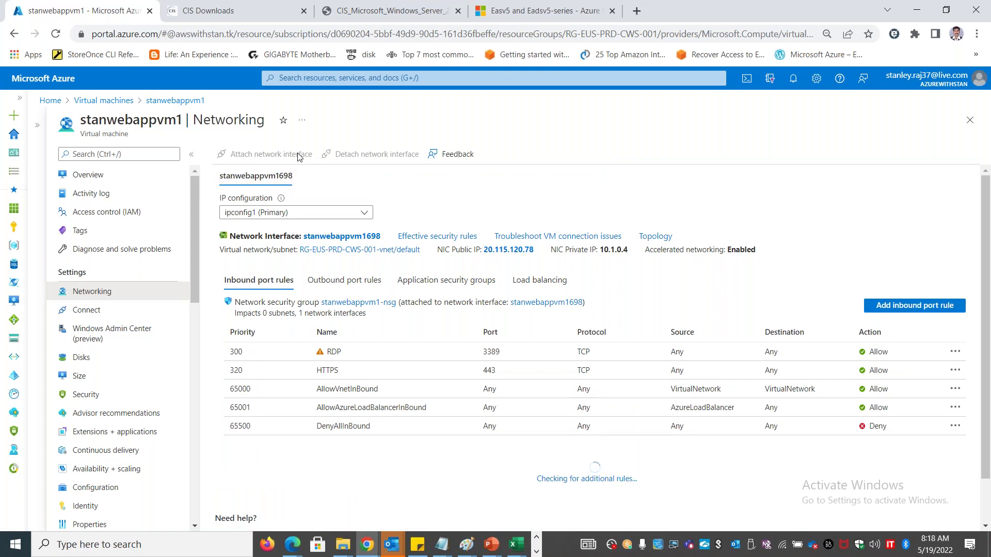
Search the portal for network and open the Network interfaces service.
left_click(306, 77)
type("n")
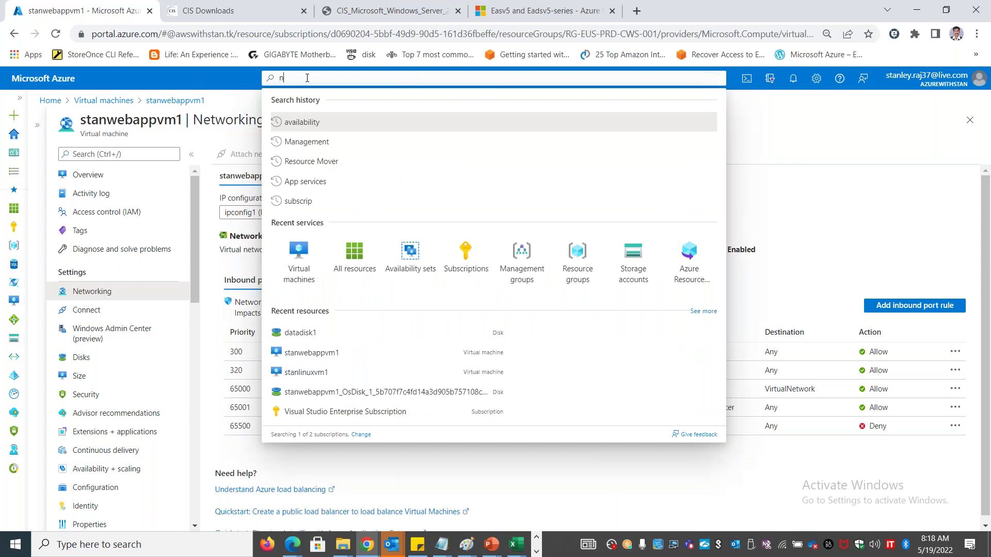
type("etw")
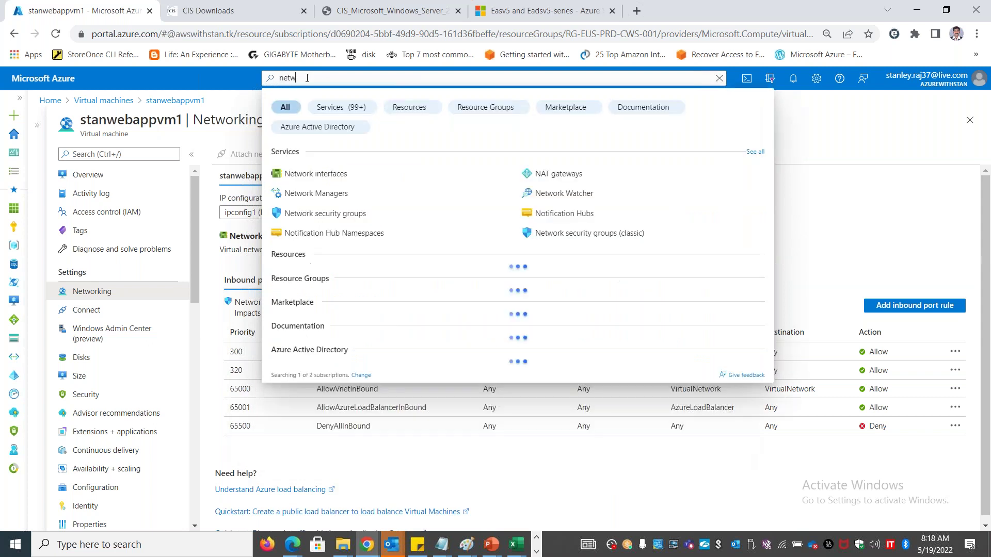
type("ork")
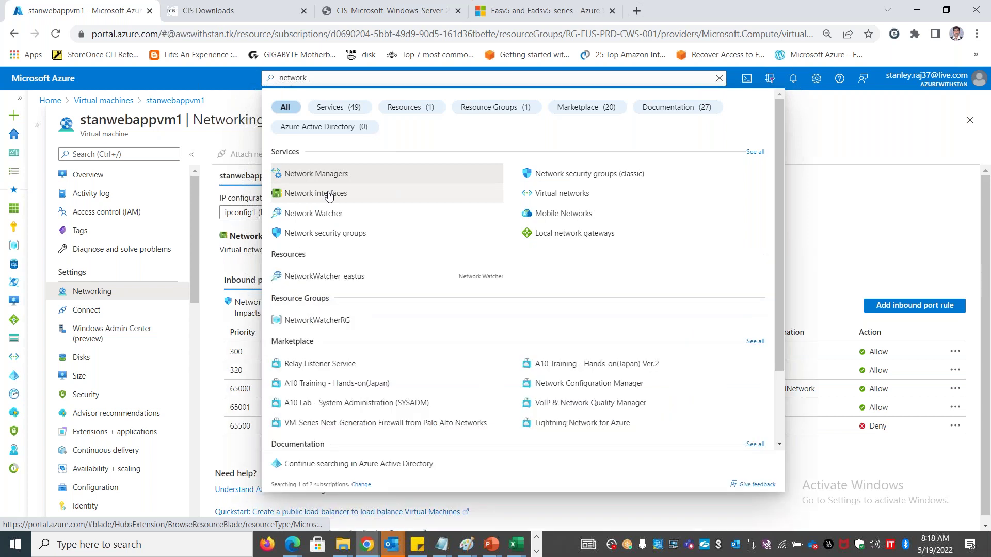
left_click(329, 194)
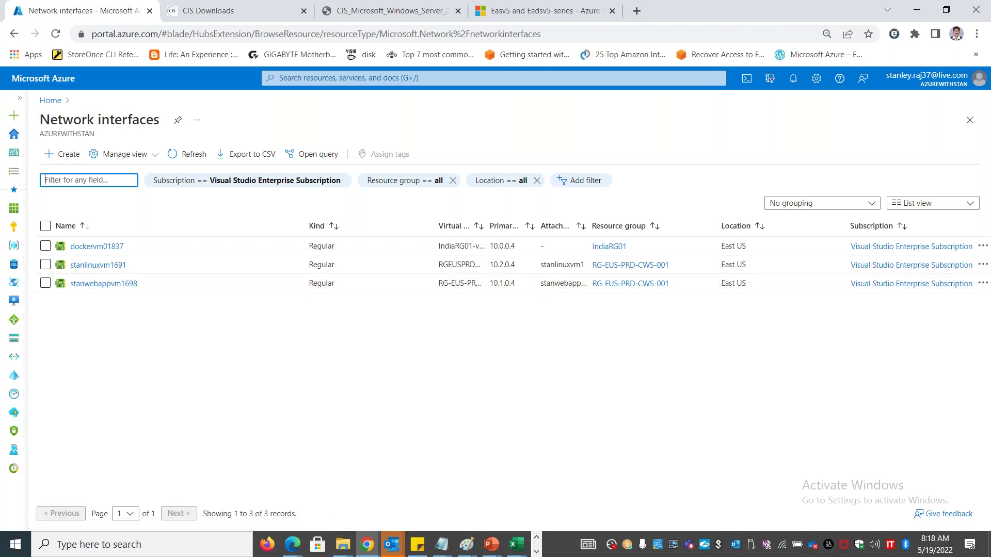
Start creating a network interface and set its subscription to Visual Studio Enterprise Subscription.
left_click(72, 154)
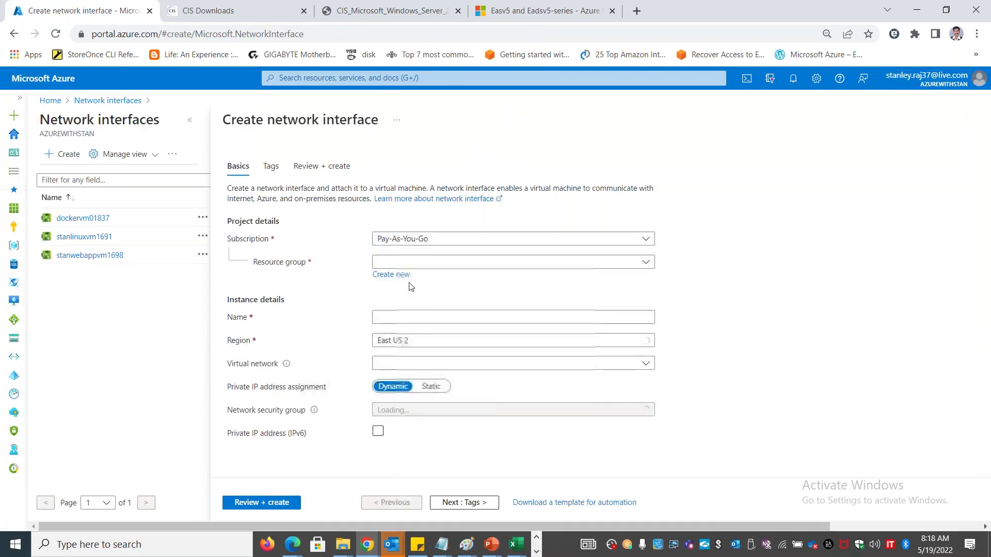
left_click(466, 239)
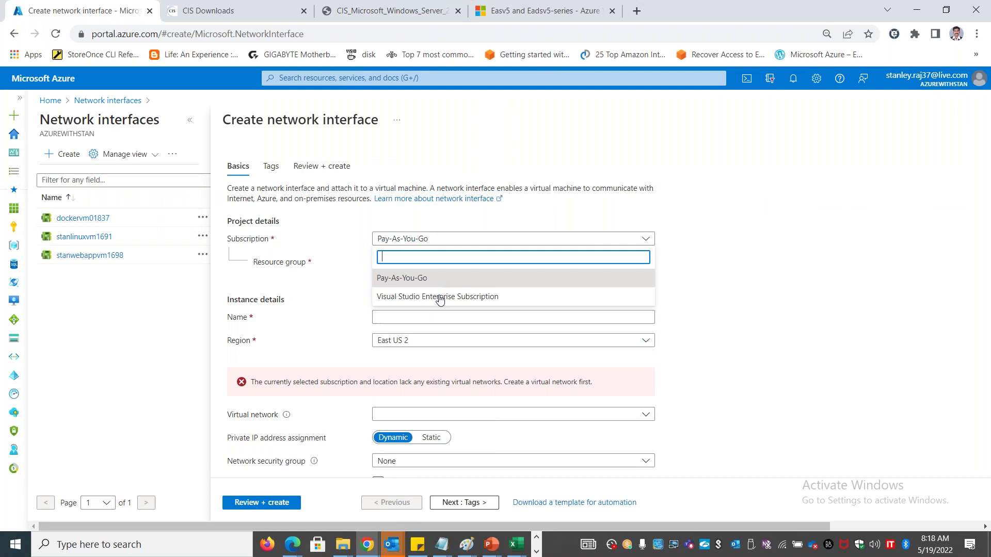
left_click(467, 296)
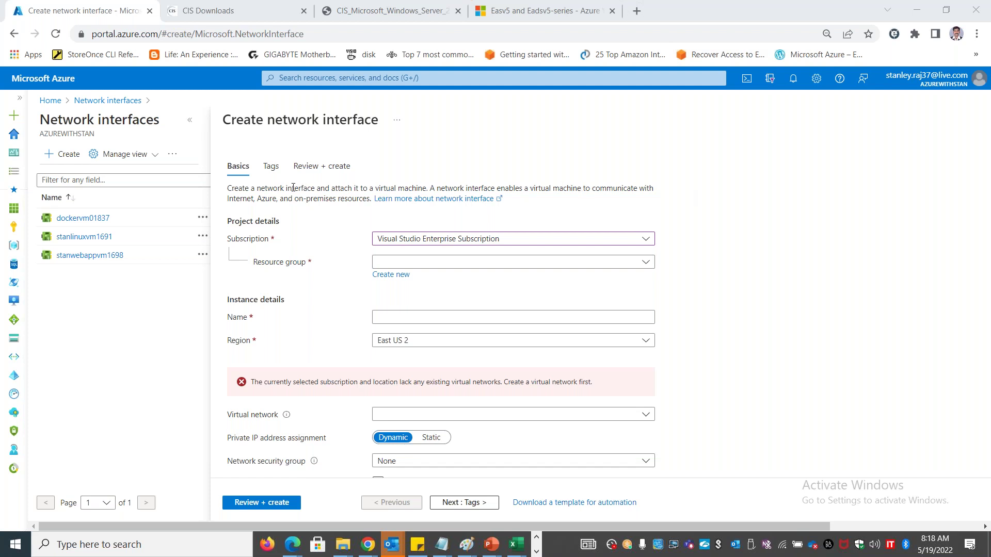
Copy the network interface description from the creation form into cell B38 of the workbook's Basic Security Group sheet in Excel.
left_click_drag(230, 187, 371, 198)
key("ctrl+c")
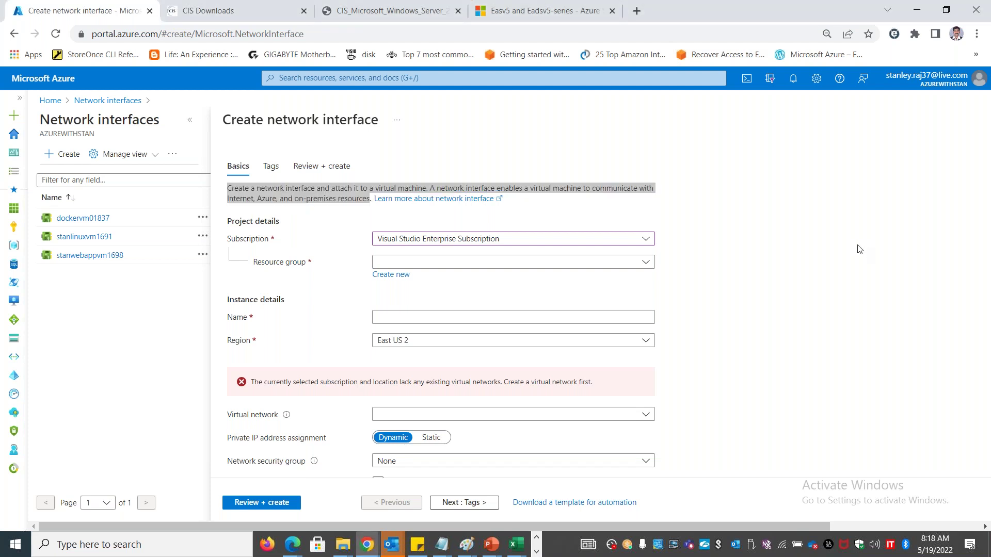
key("alt+Tab")
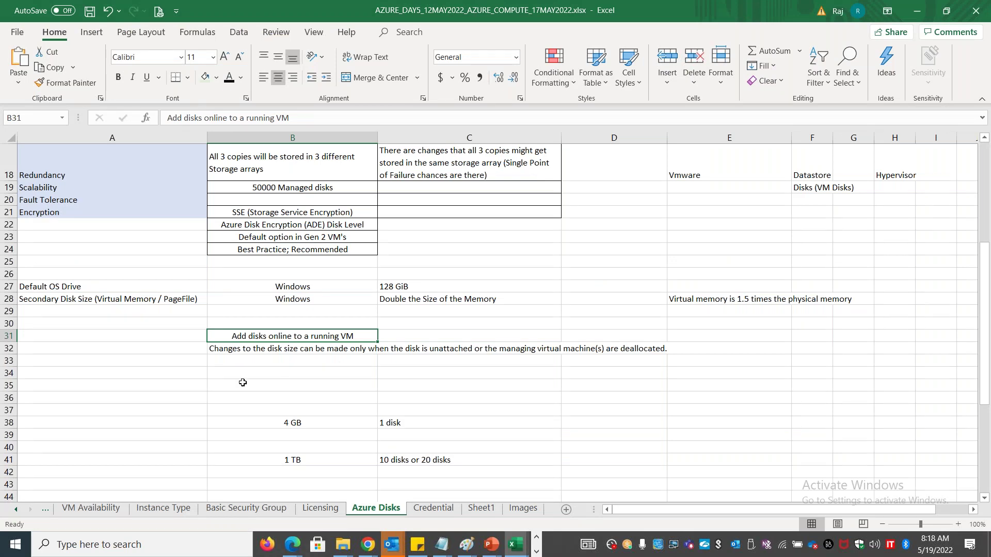
scroll(243, 382, "up", 5)
scroll(411, 443, "down", 5)
left_click(210, 511)
scroll(127, 252, "down", 11)
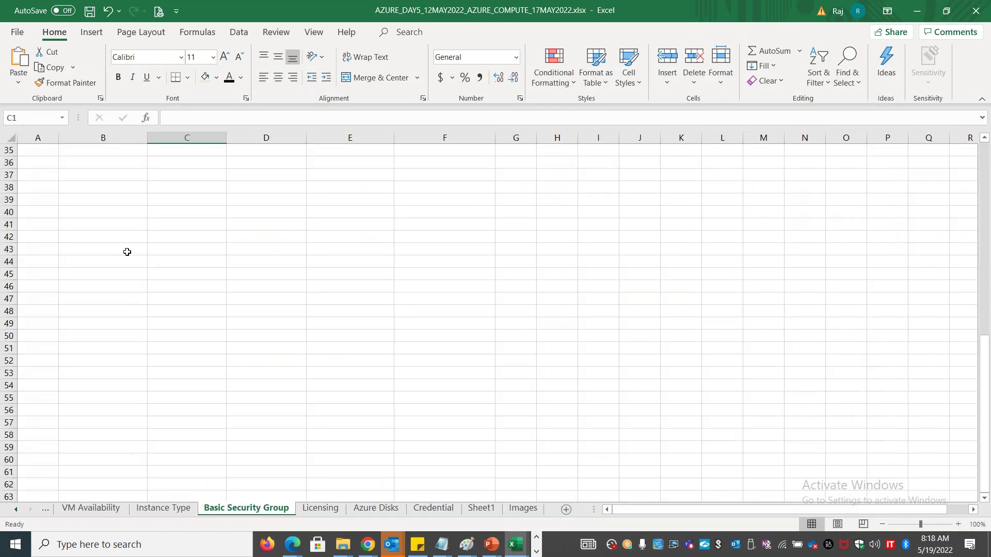
left_click(91, 186)
key("ctrl+v")
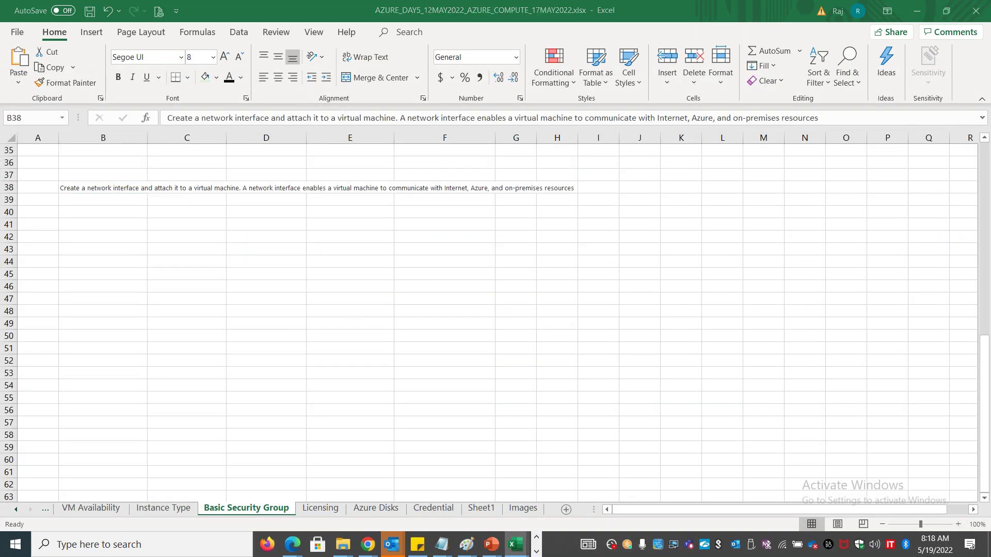
Return to the Azure portal, set the resource group to RG-EUS-PRD-CWS-001 and name the network interface stanwebappvmnic2.
key("alt+Tab")
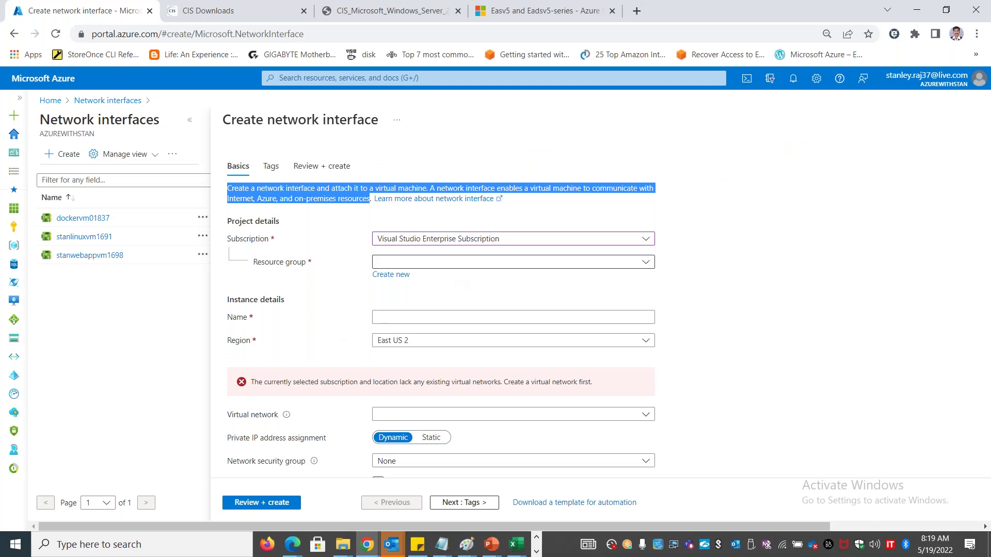
left_click(431, 264)
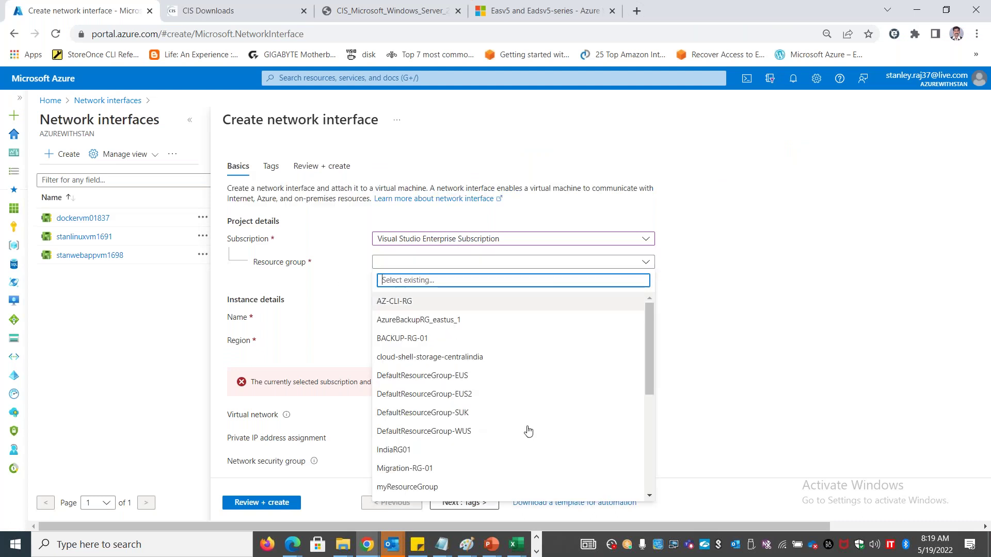
scroll(516, 413, "down", 3)
left_click(465, 359)
left_click(414, 317)
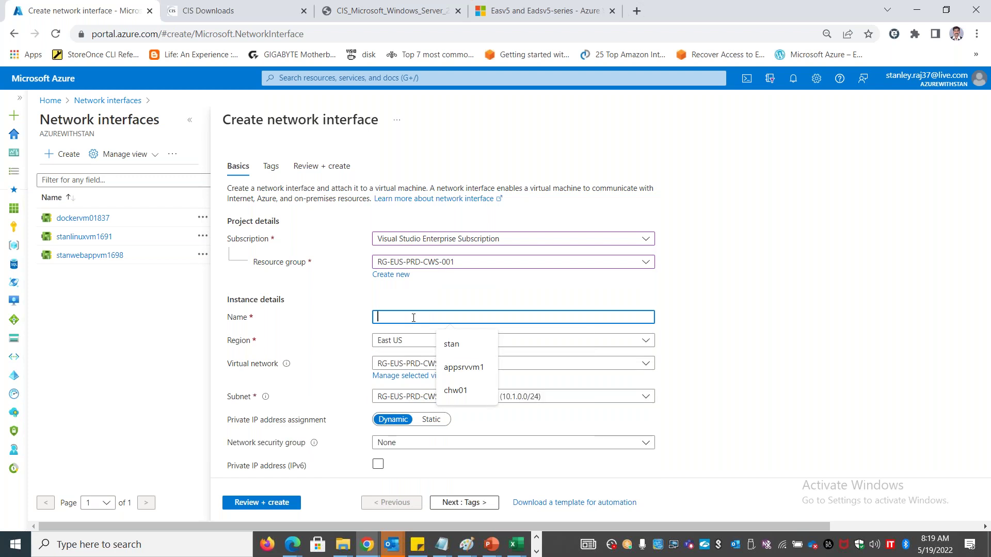
type("stanwebappvmnic2")
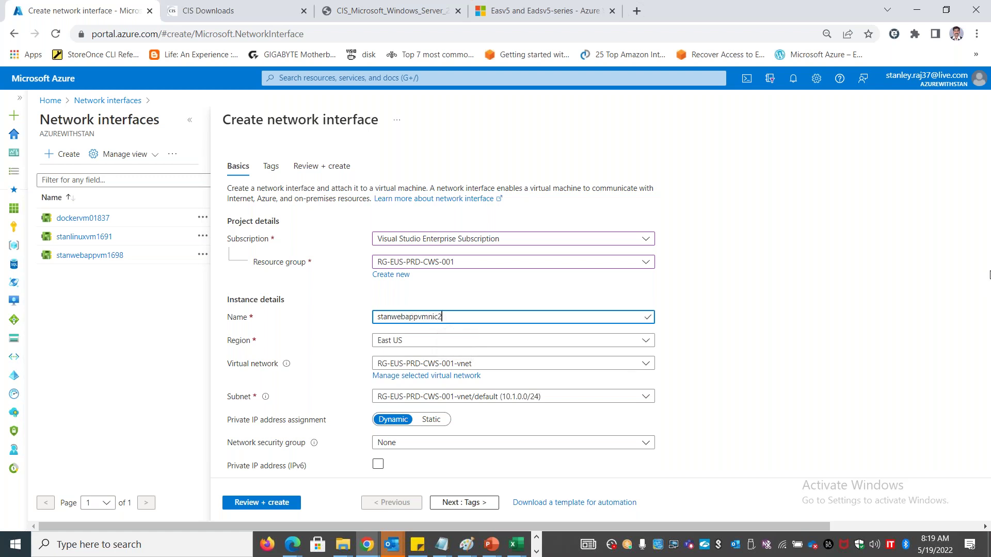
left_click(903, 361)
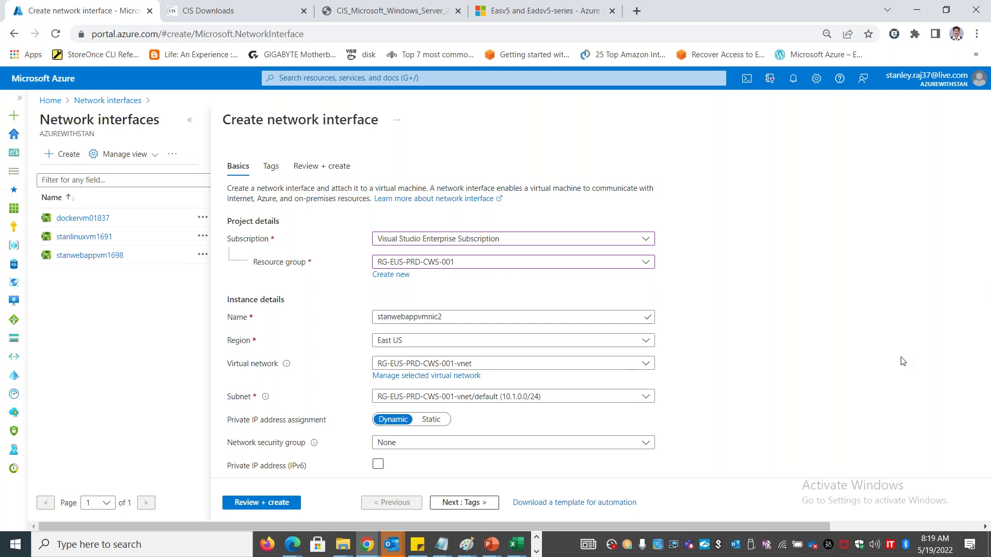
Keep dynamic private IP assignment and no network security group, and create the stanwebappvmnic2 network interface.
scroll(902, 360, "down", 1)
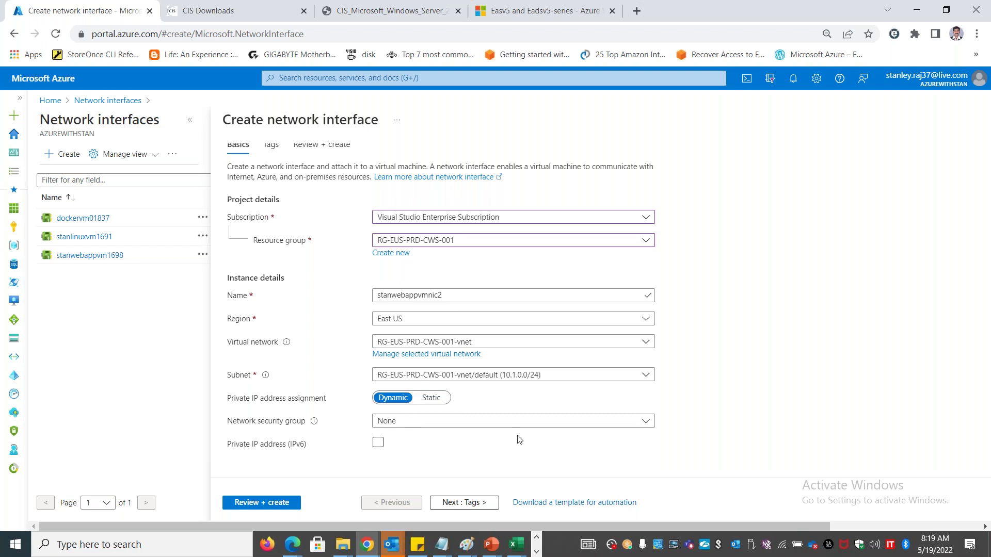
left_click(422, 404)
left_click(429, 403)
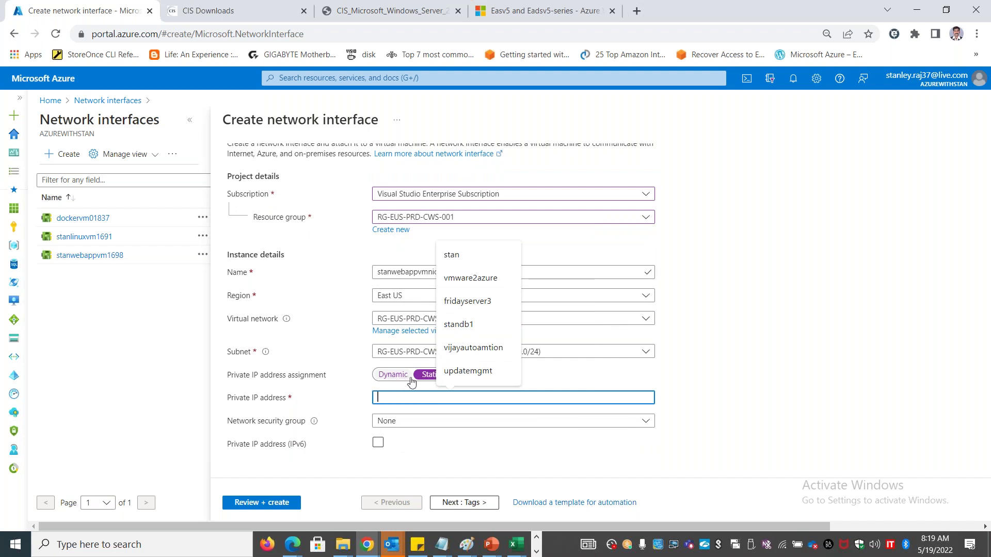
left_click(393, 379)
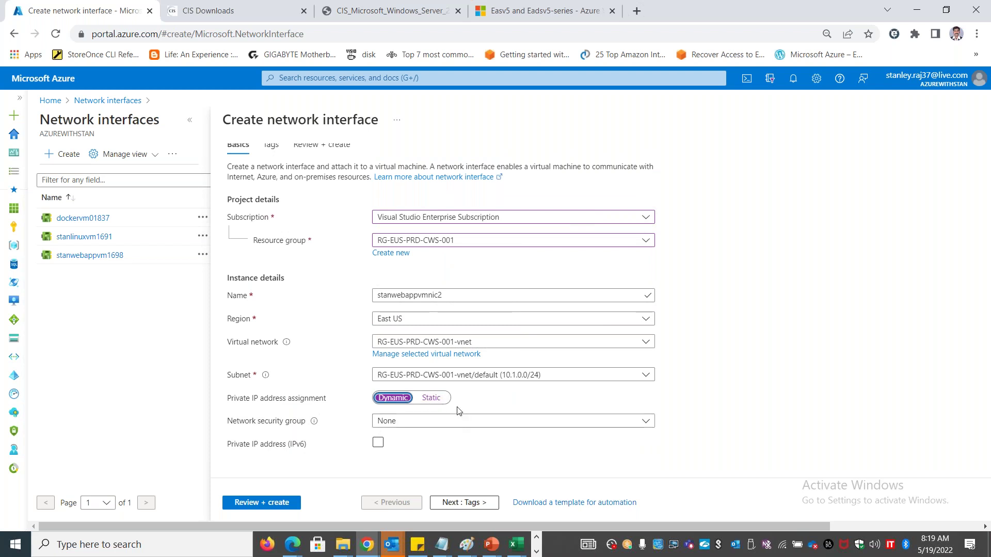
left_click(480, 427)
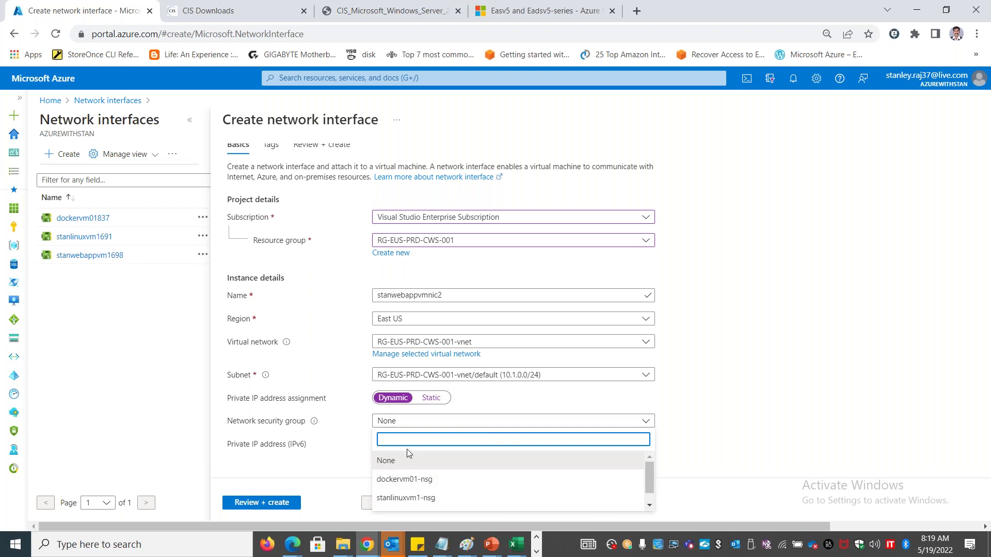
left_click(355, 436)
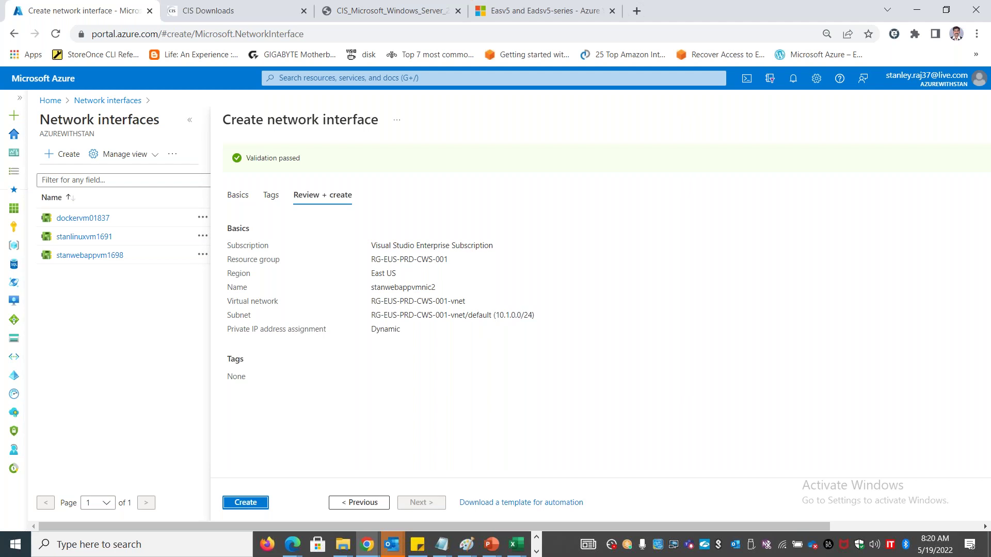
left_click(260, 504)
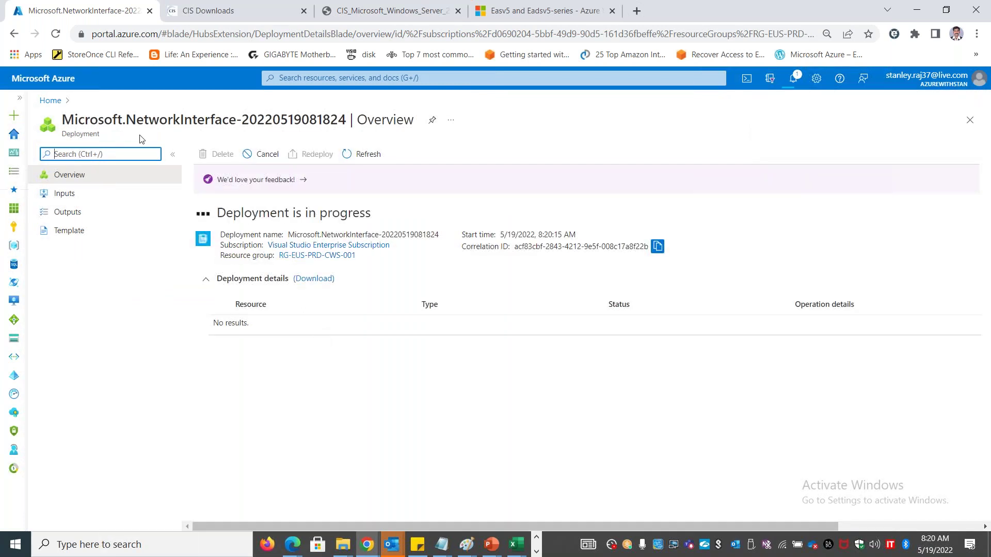
Open the deletion options of the stanwebappvm1 virtual machine and deselect deleting the OS disk with the VM.
left_click(50, 100)
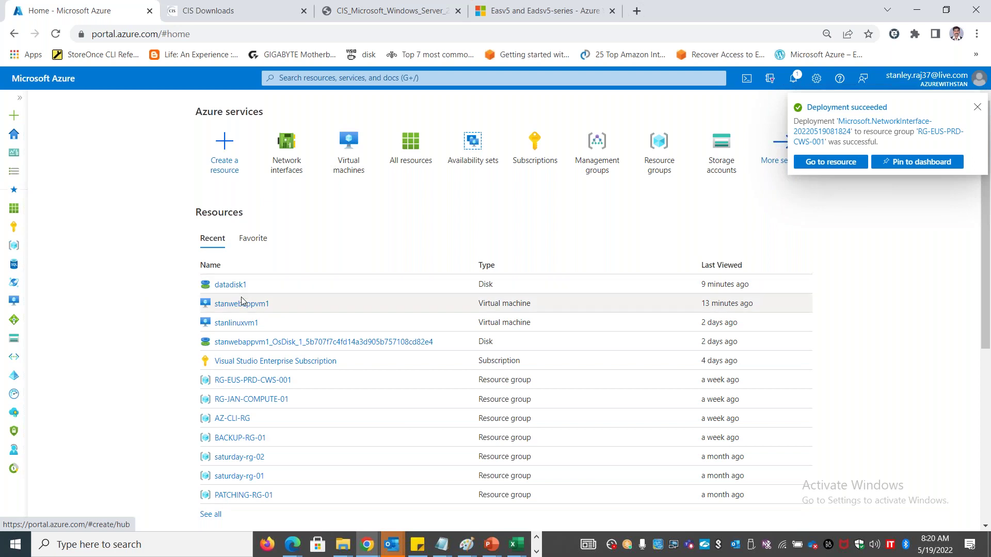
left_click(349, 172)
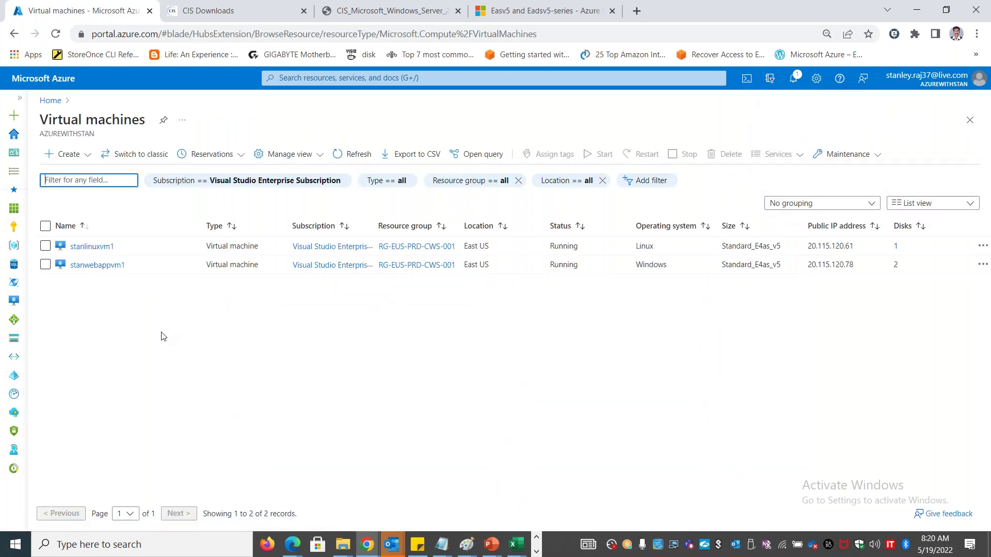
left_click(86, 265)
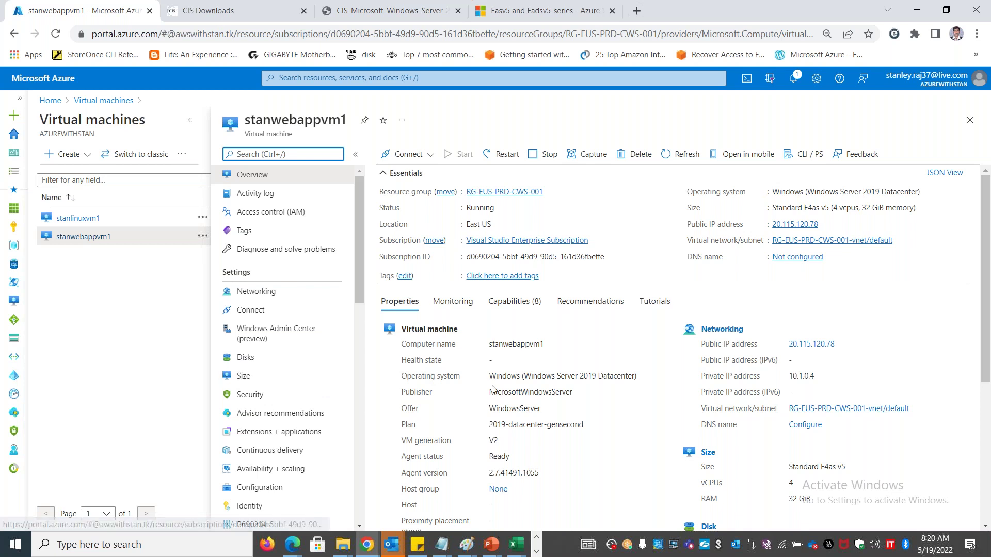
left_click(638, 154)
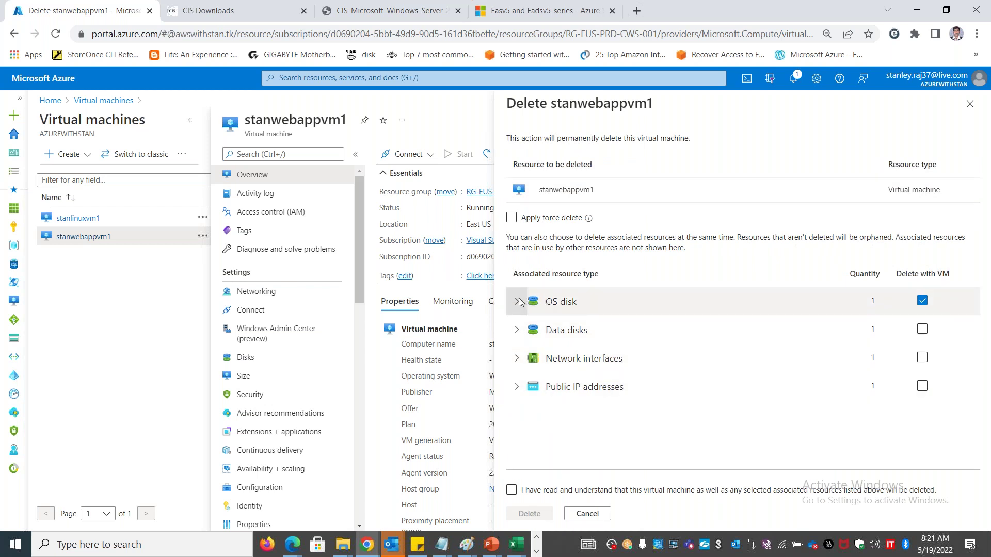
left_click(922, 301)
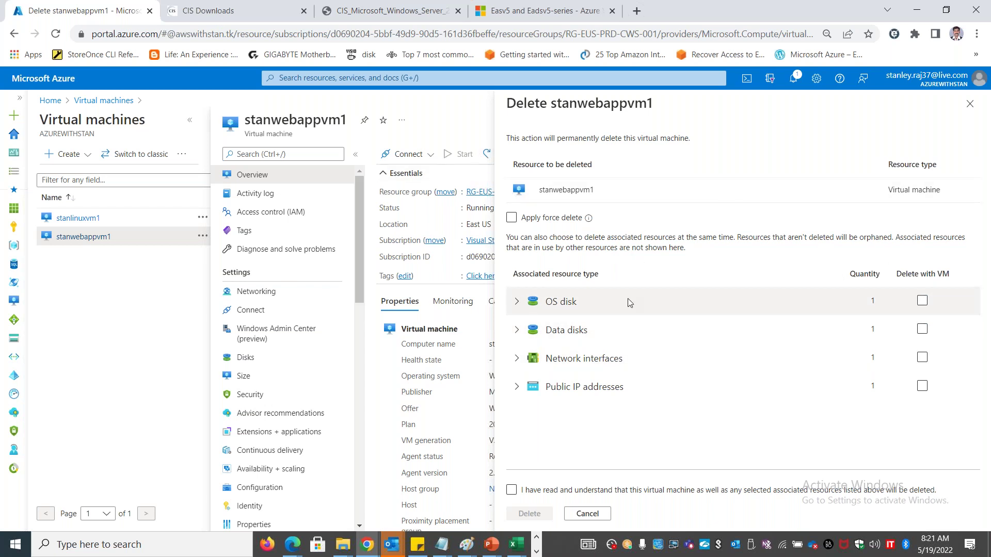
Copy the permanent deletion notice for the virtual machine into cell B35 of the Azure Disks sheet in Excel.
left_click_drag(691, 138, 505, 135)
key("ctrl+c")
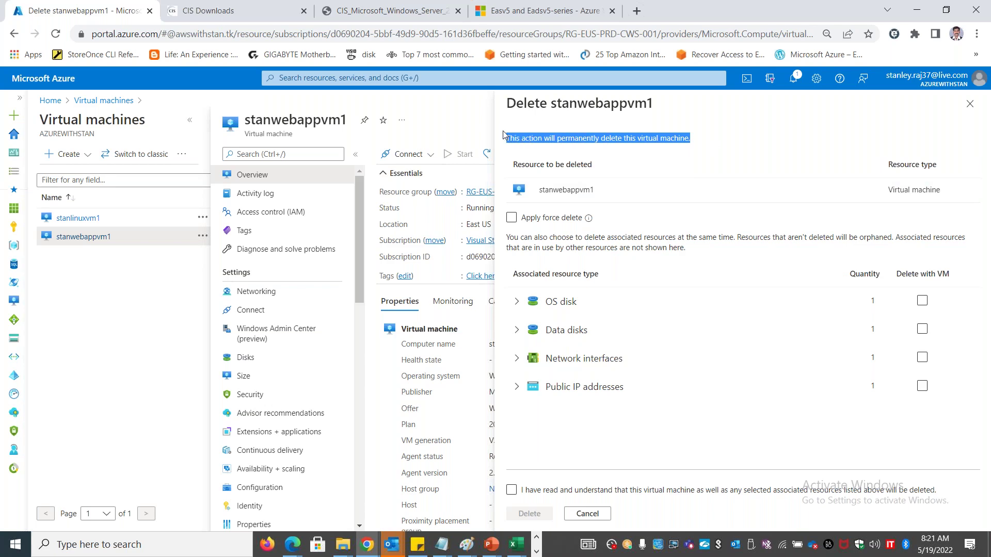
key("alt+Tab")
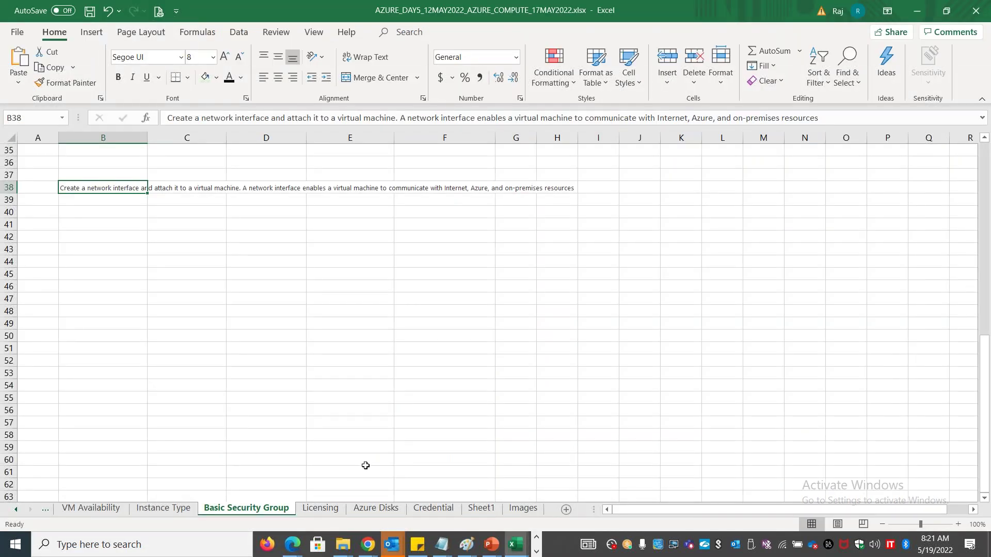
left_click(375, 508)
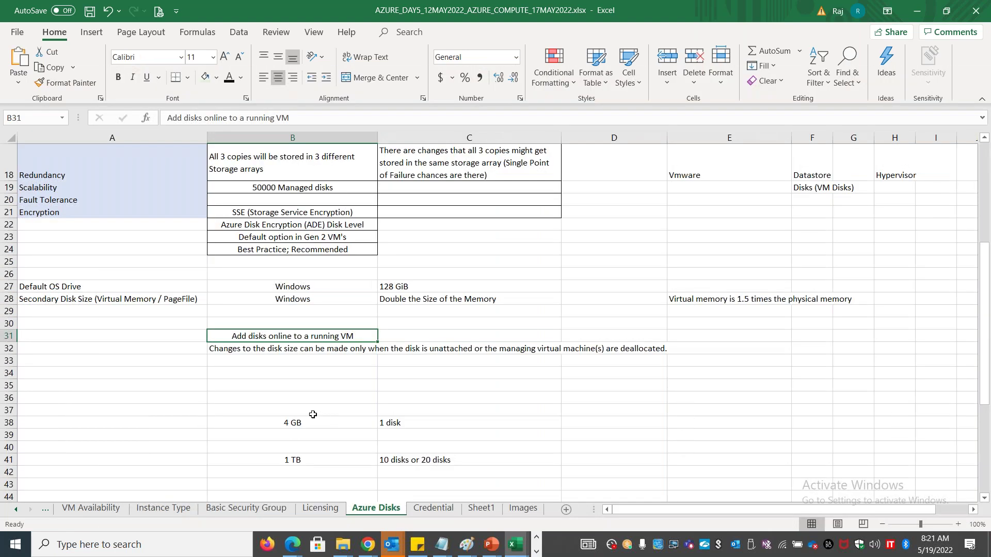
left_click(228, 385)
key("ctrl+v")
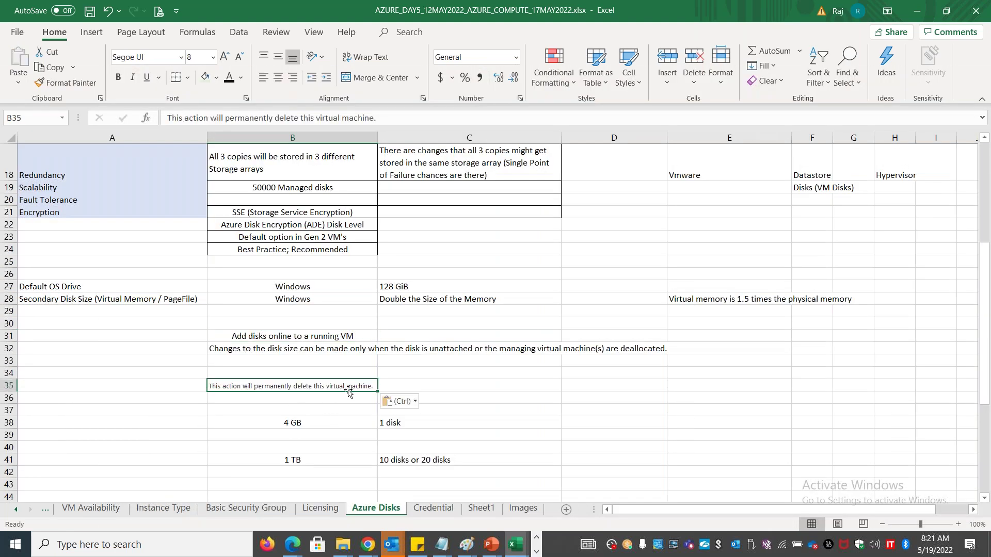
Enter the note "Deleting VM will also delete the OS disk by default" in cell C35.
left_click(462, 385)
type("Del")
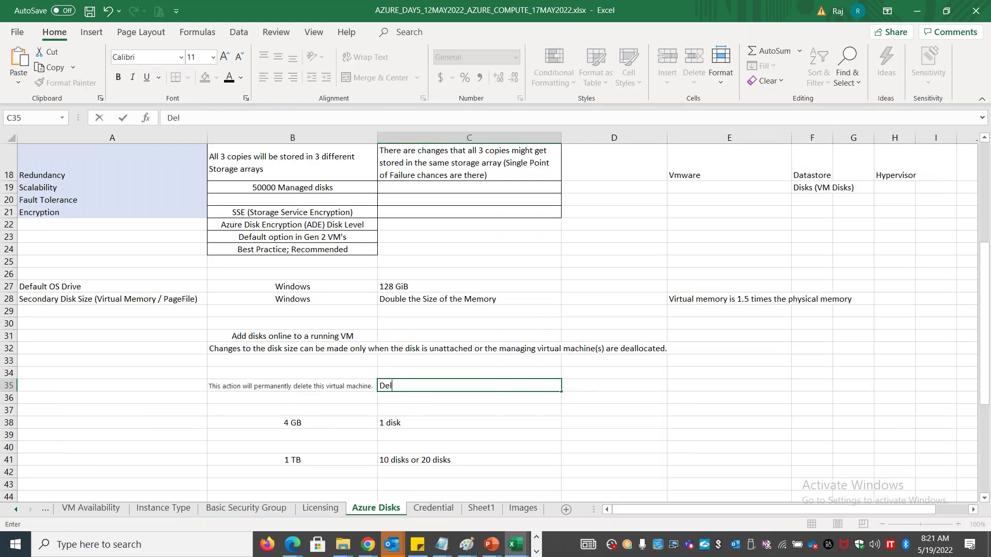
type("eting VM wi")
key("BackSpace")
type("will also d")
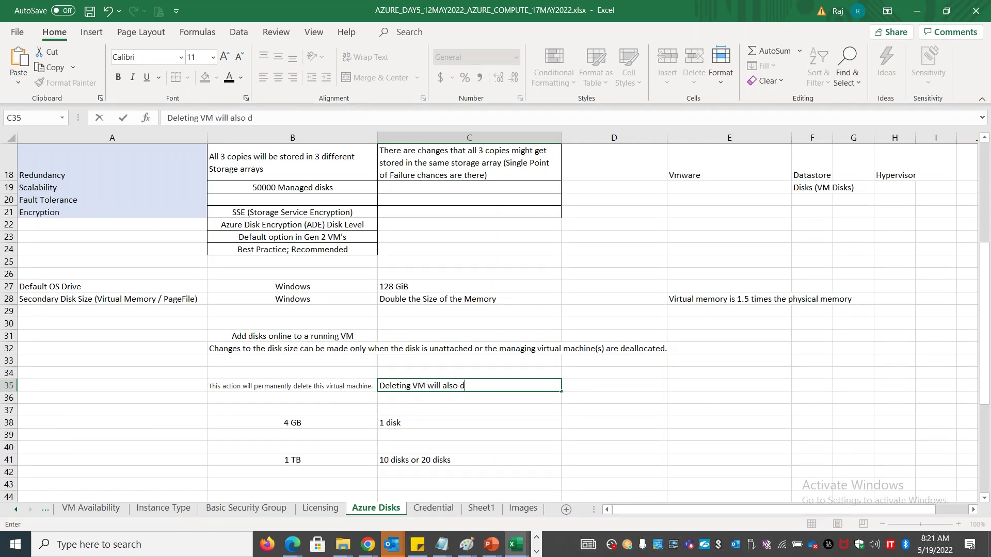
type("elete the OS di")
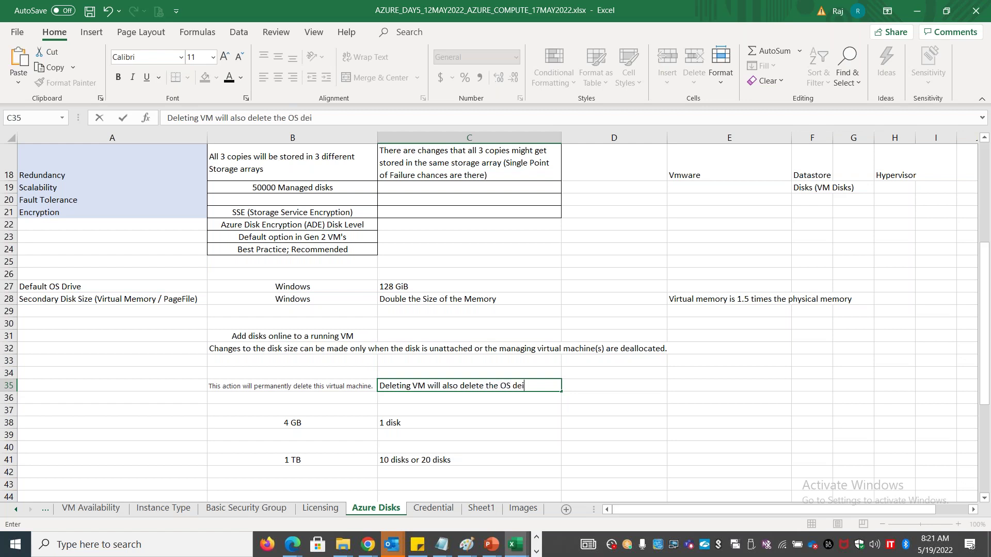
type("isk by default")
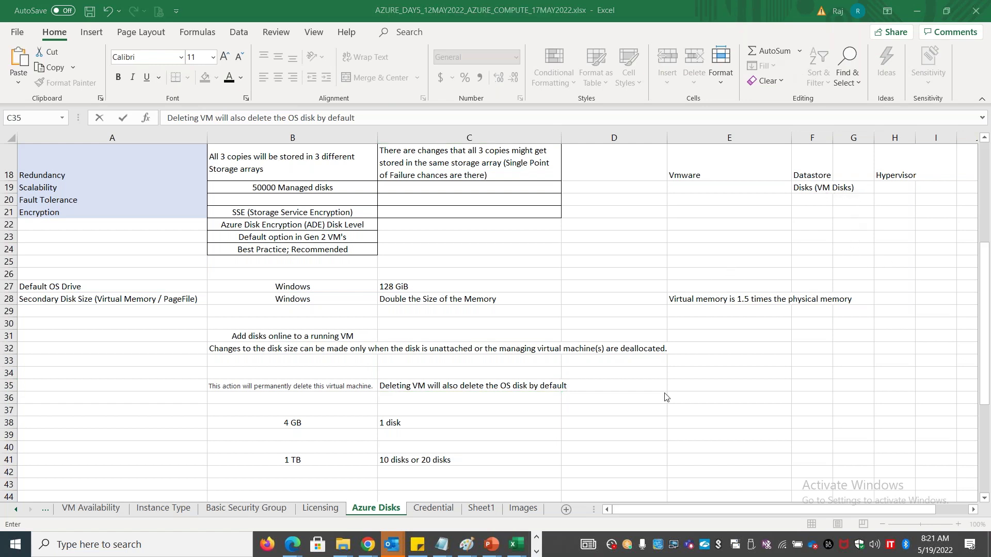
List "Data disks", "Public IP" and "Network interface" in cells D35 to D37 beside the OS disk deletion note.
key("Return")
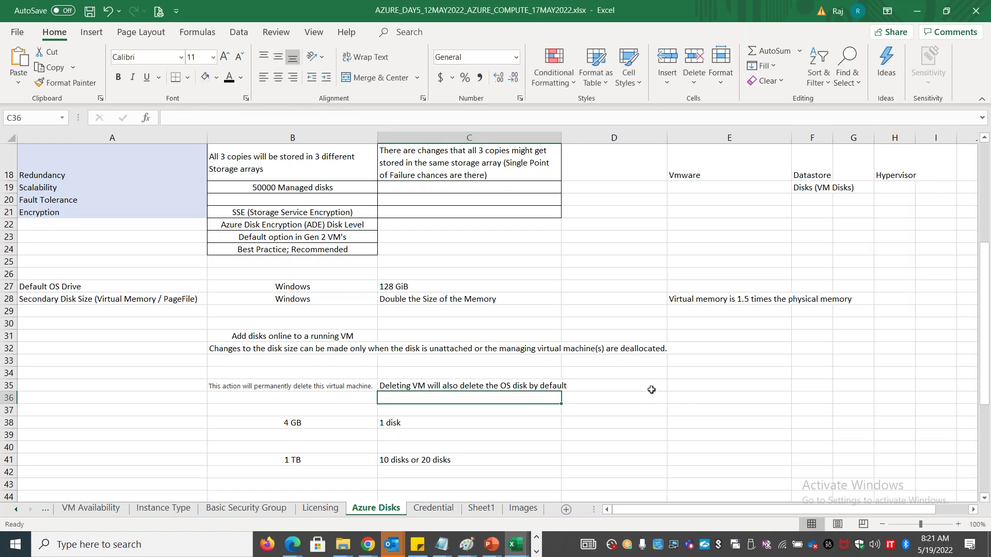
left_click(643, 391)
type("Data disks")
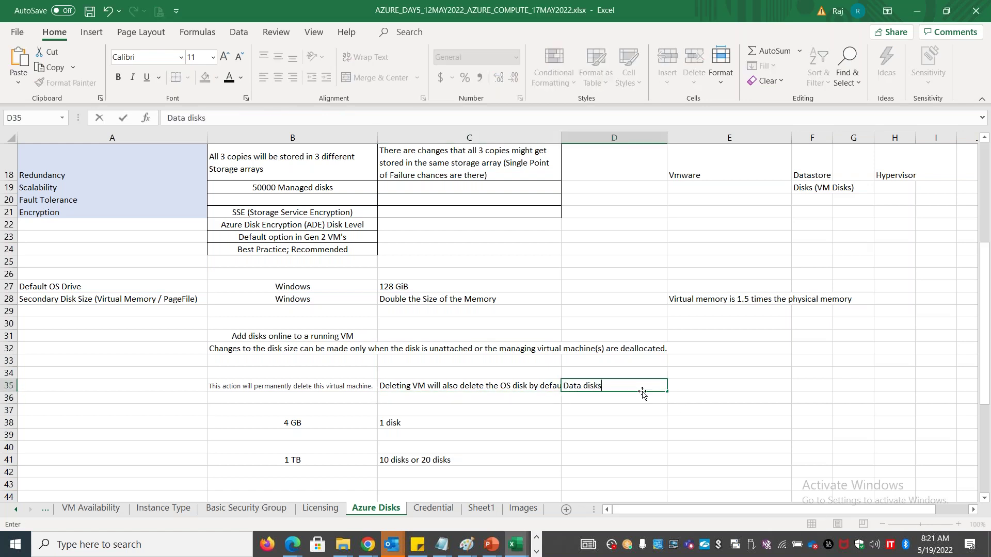
key("Return")
type("Public IP")
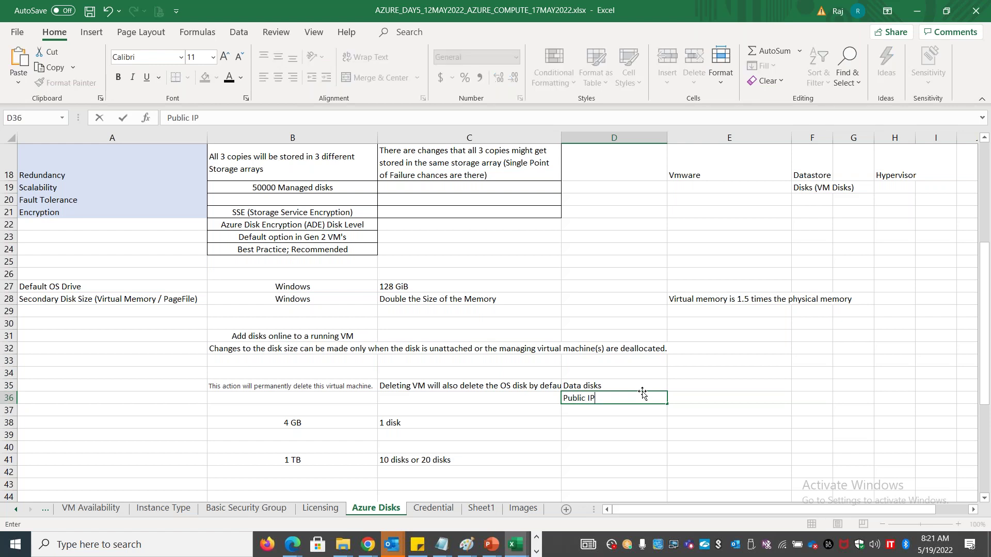
key("Return")
type("N")
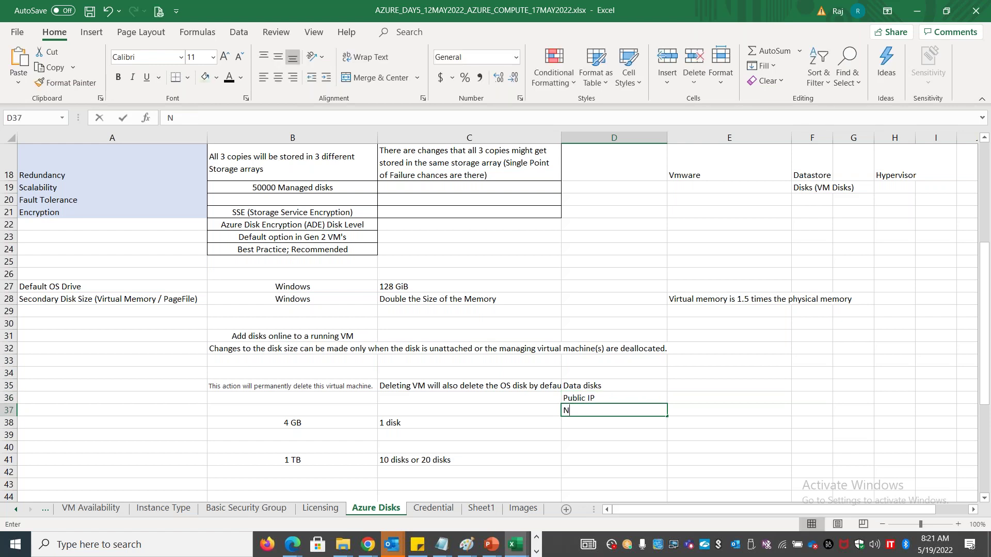
type("etwork interface")
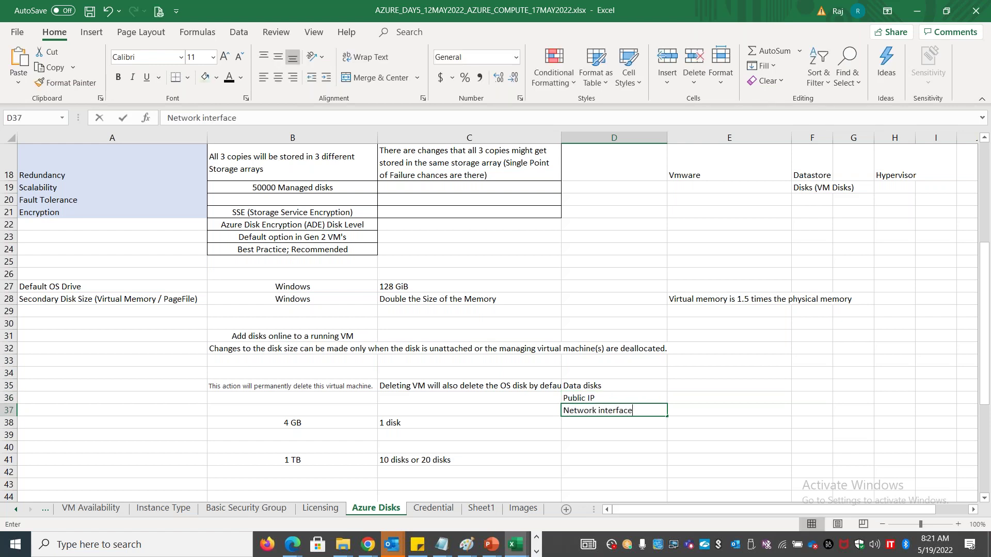
Switch to the Azure portal, close the deletion options, and view the stop confirmation for stanwebappvm1 without stopping it.
key("alt+Tab")
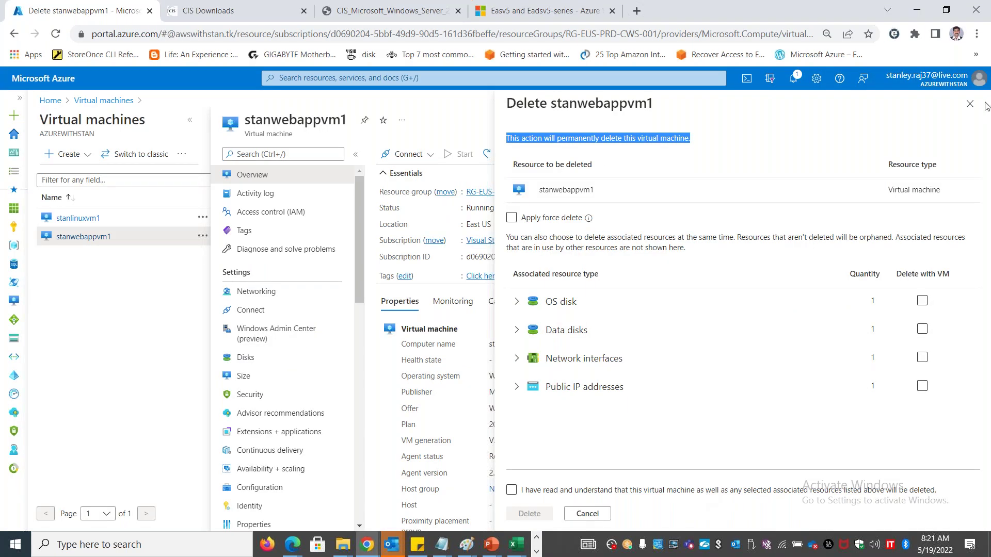
left_click(963, 111)
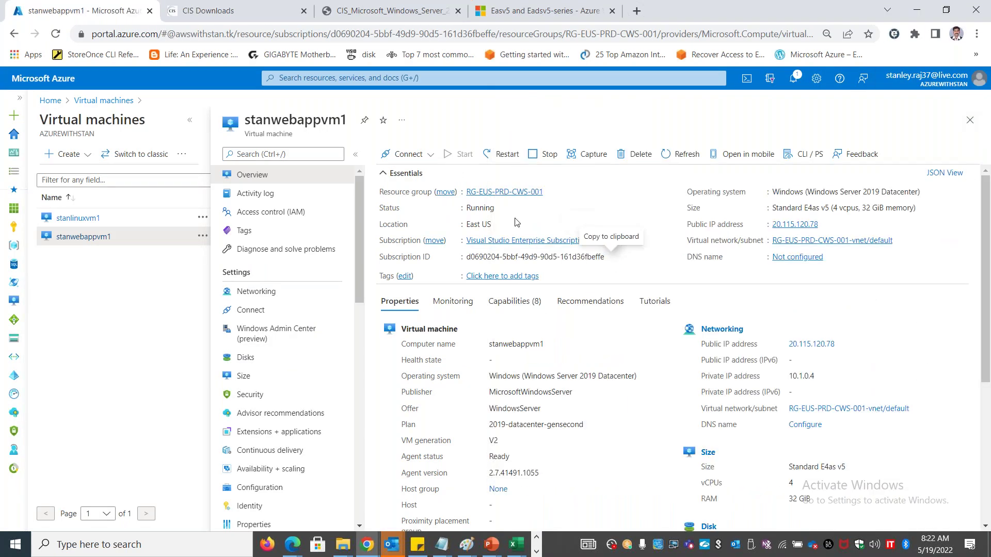
left_click(544, 156)
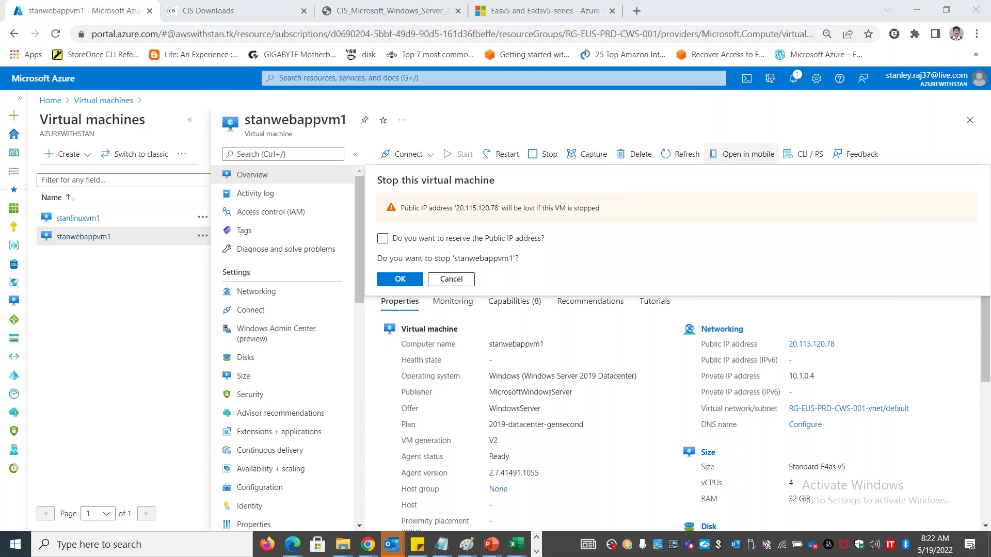
left_click(602, 109)
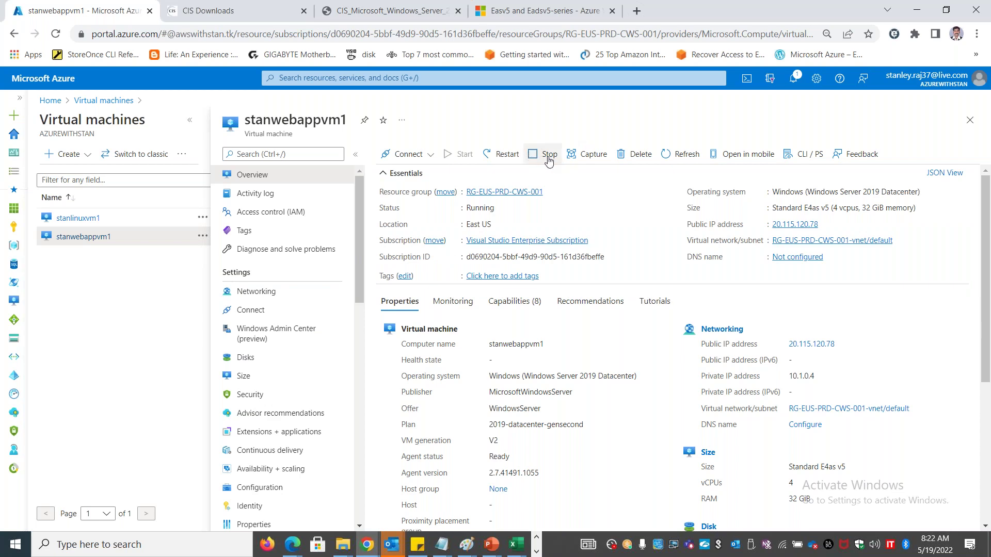
Enter "Stopping the VM will release the Public IP address" in cell B41 of the Basic Security Group sheet in Excel.
key("alt+Tab")
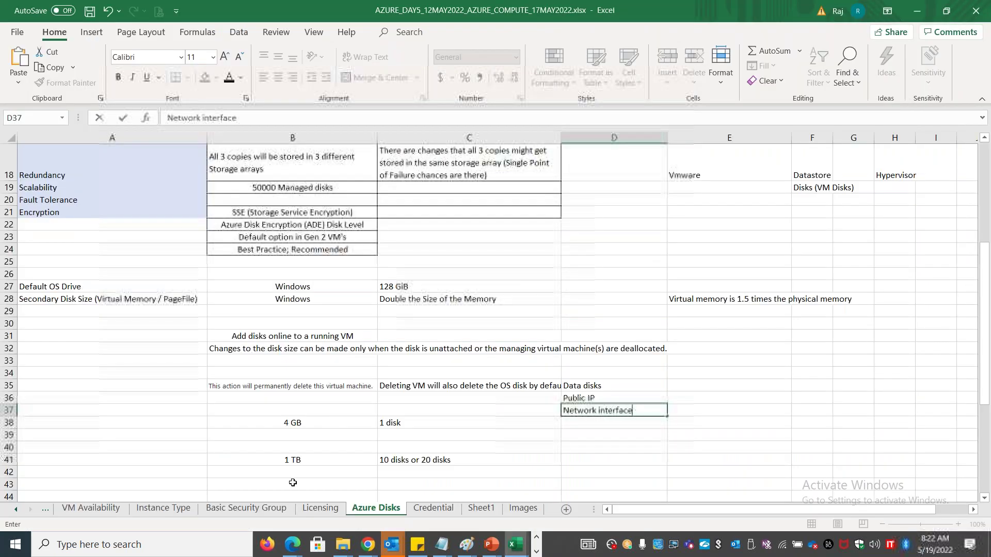
left_click(253, 511)
left_click(119, 224)
type("Stopping ")
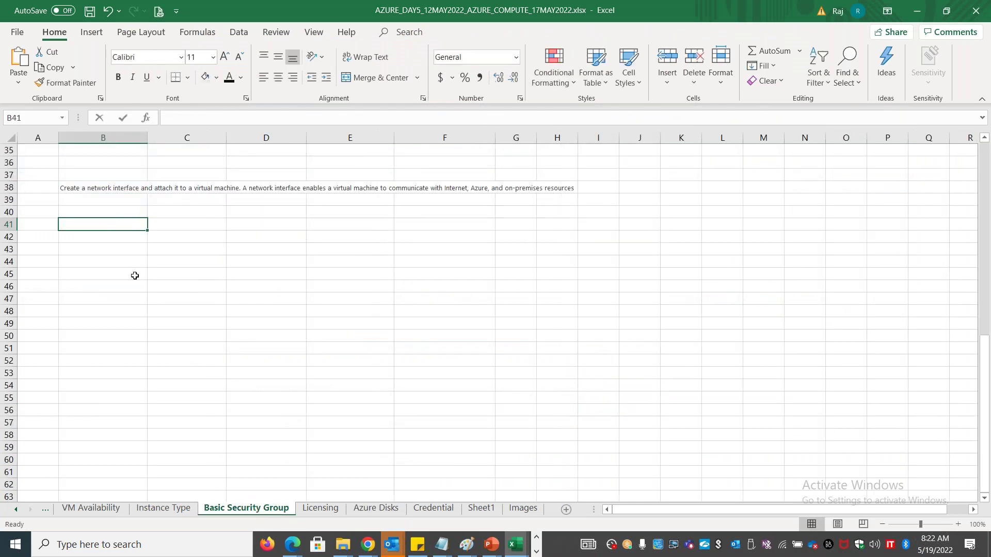
type("the VM will r")
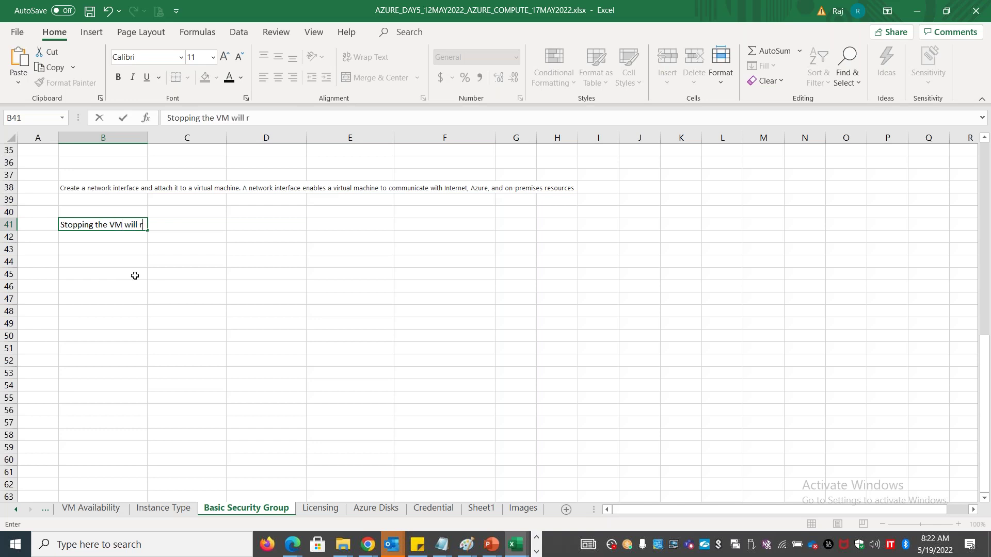
type("elease the PU")
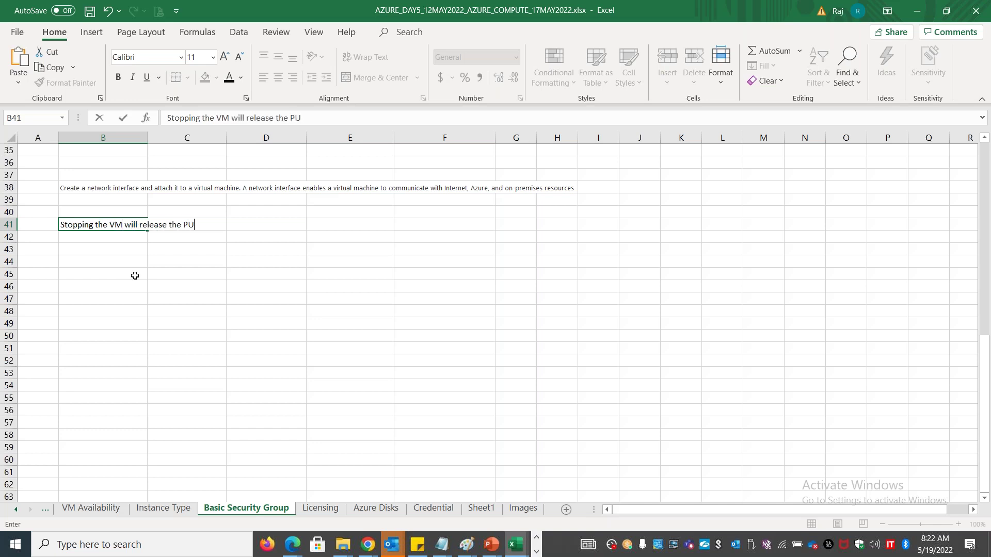
type("bilic IP address")
Open the stop confirmation for stanwebappvm1 in Azure and copy the public IP address 20.115.120.78 into cell E41 in Excel.
key("alt+Tab")
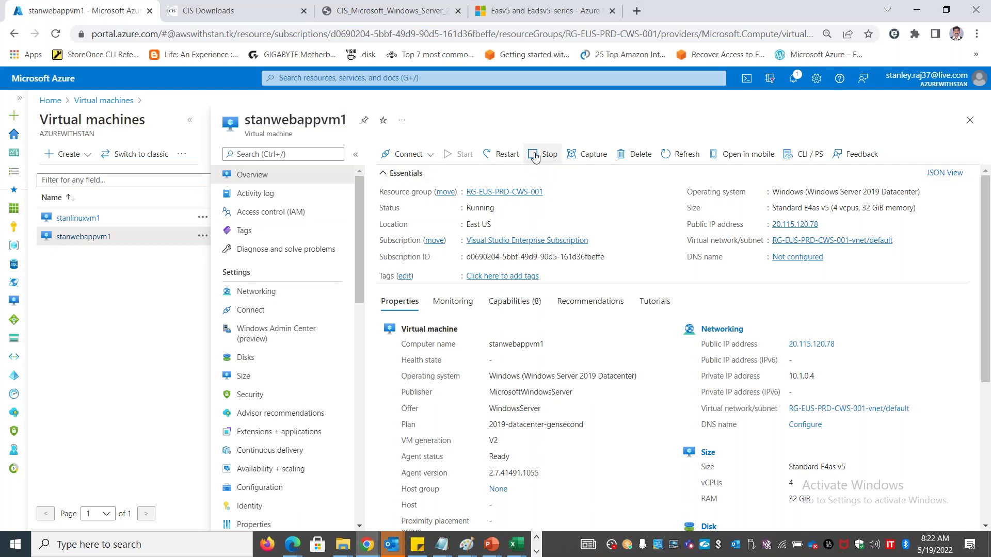
left_click(537, 155)
left_click(401, 244)
left_click_drag(457, 208, 498, 209)
key("ctrl+c")
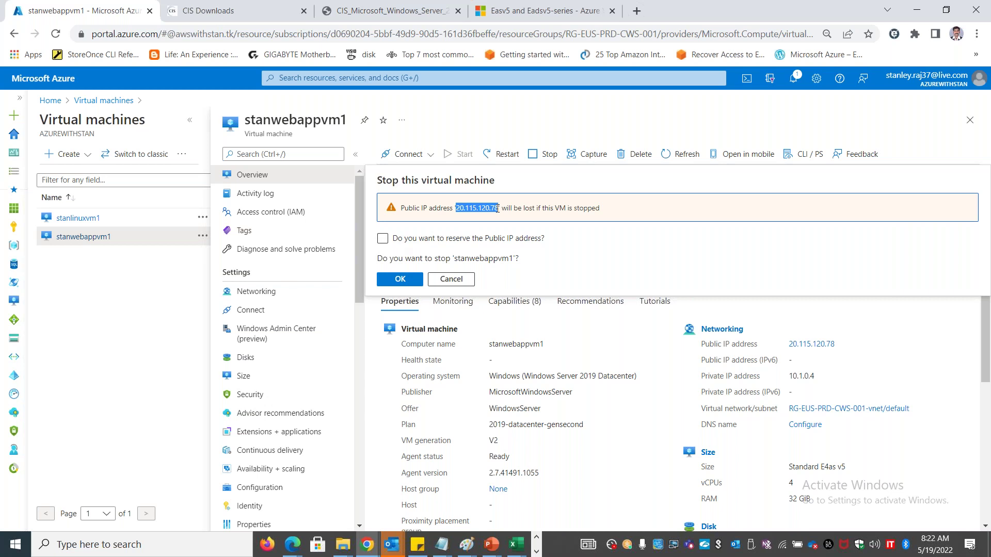
key("alt+Tab")
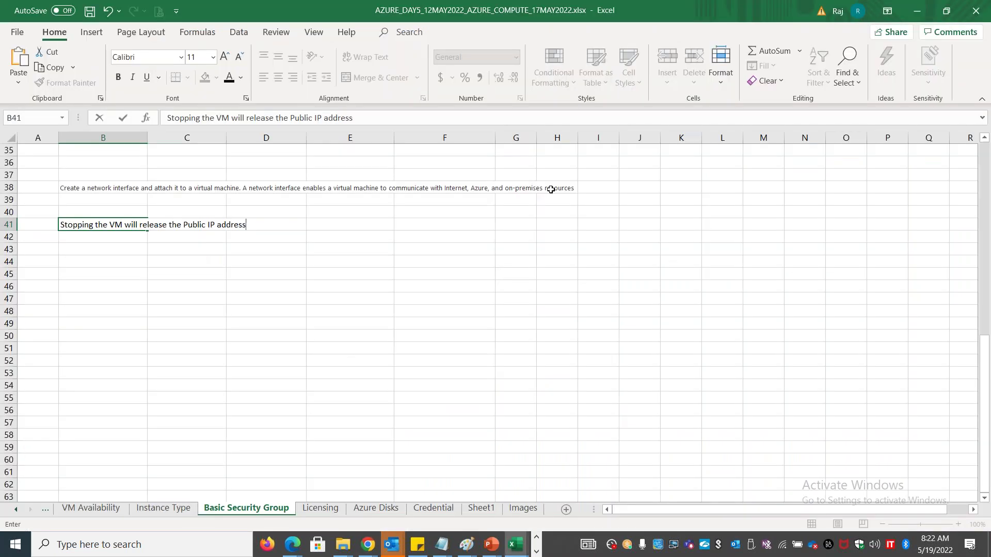
left_click(354, 222)
key("ctrl+v")
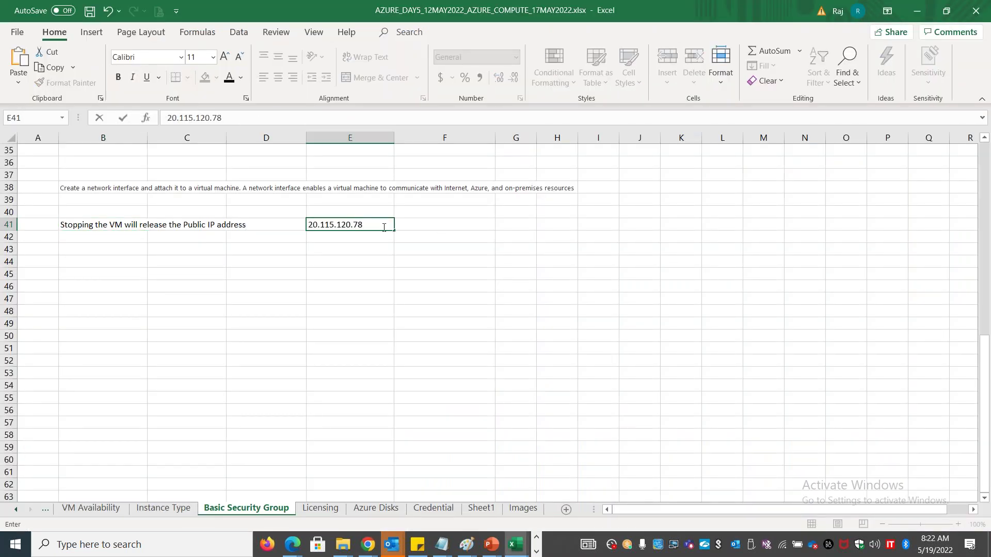
Replace the content of cell E41 with "Reserved Public IP address".
left_click_drag(384, 226, 36, 225)
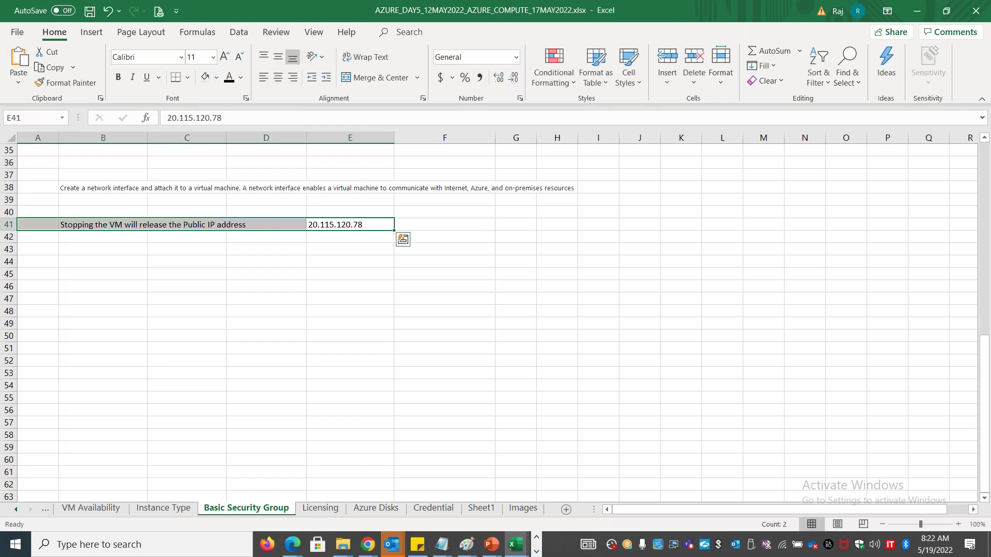
left_click(350, 225)
type("Reserved Public IP")
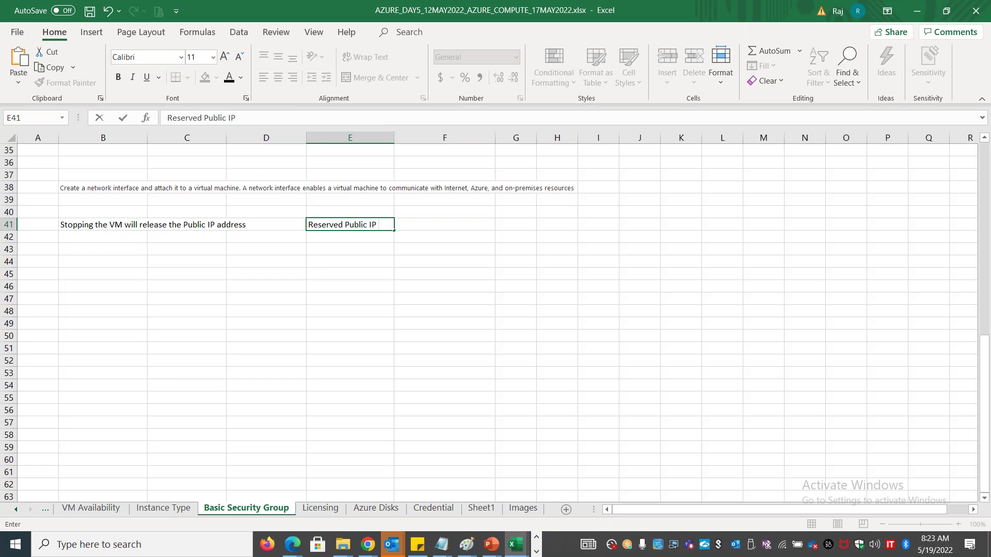
type("address")
left_click(390, 323)
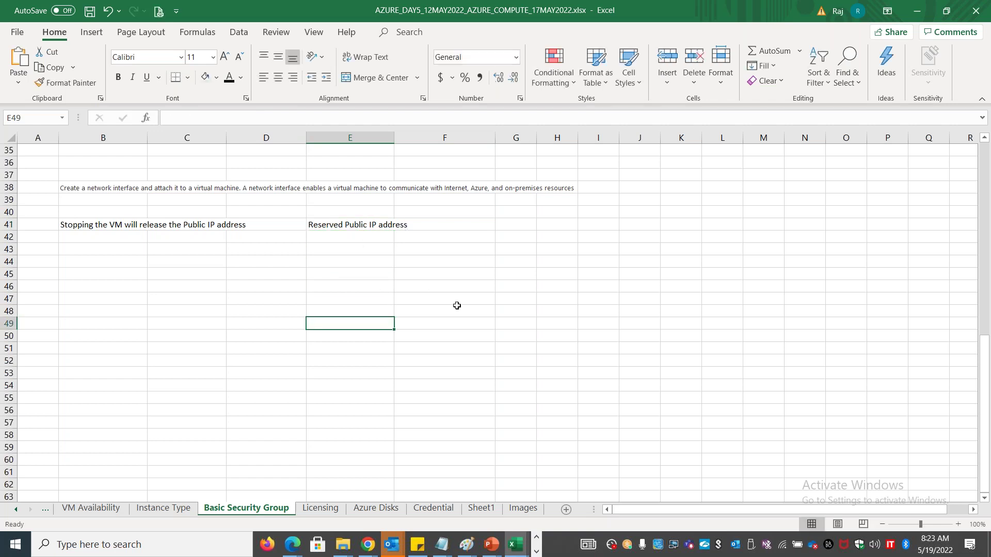
Stop the stanwebappvm1 virtual machine in the Azure portal without reserving its public IP address.
key("alt+Tab")
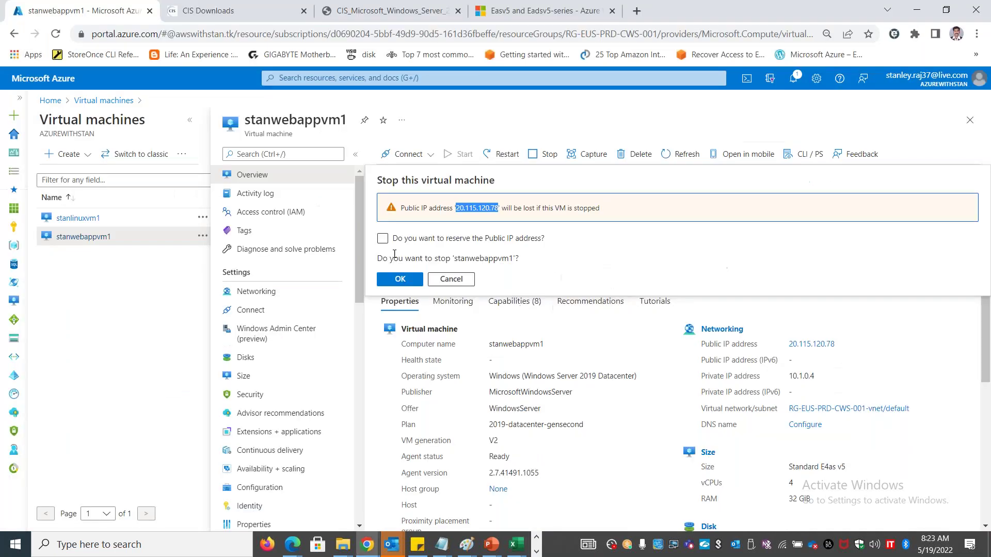
left_click(393, 279)
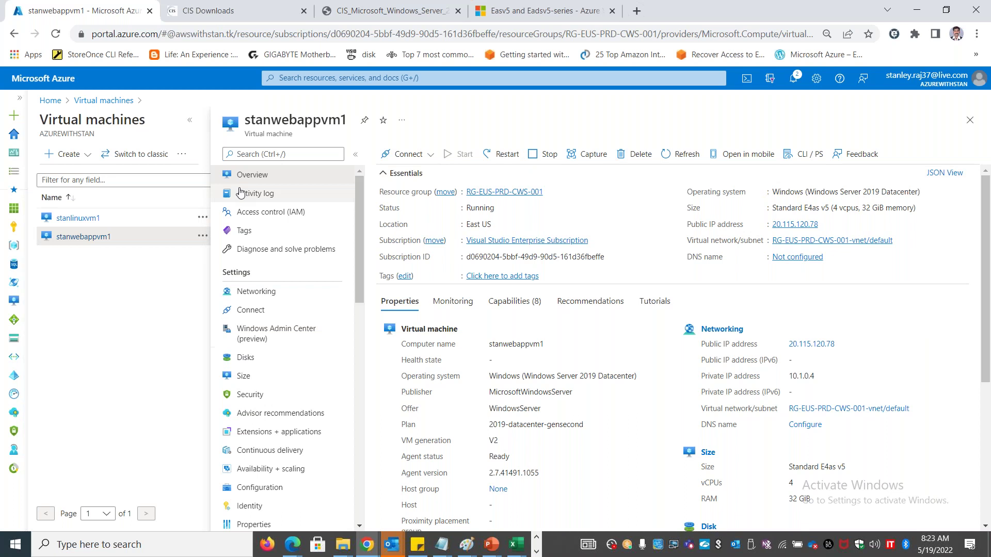
Copy the VM generation, agent status and agent version properties of stanwebappvm1 into Excel from cell B43, matching the destination formatting.
left_click_drag(522, 461, 403, 439)
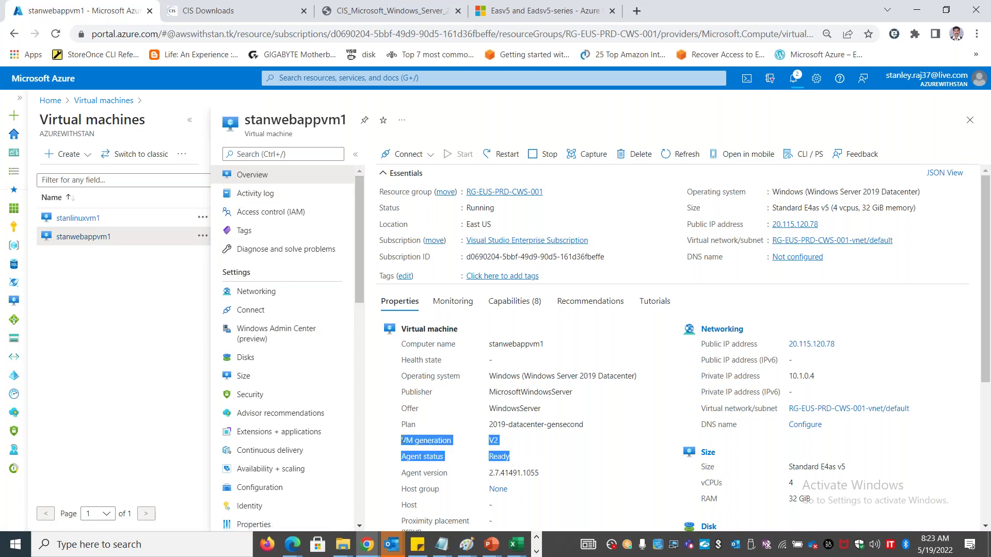
double_click(535, 471)
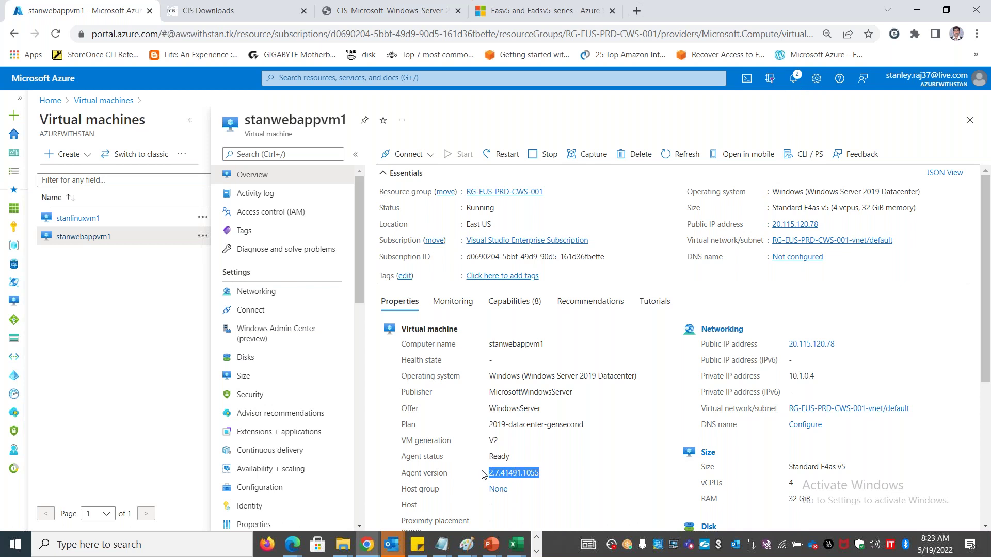
left_click_drag(522, 473, 399, 447)
key("ctrl+c")
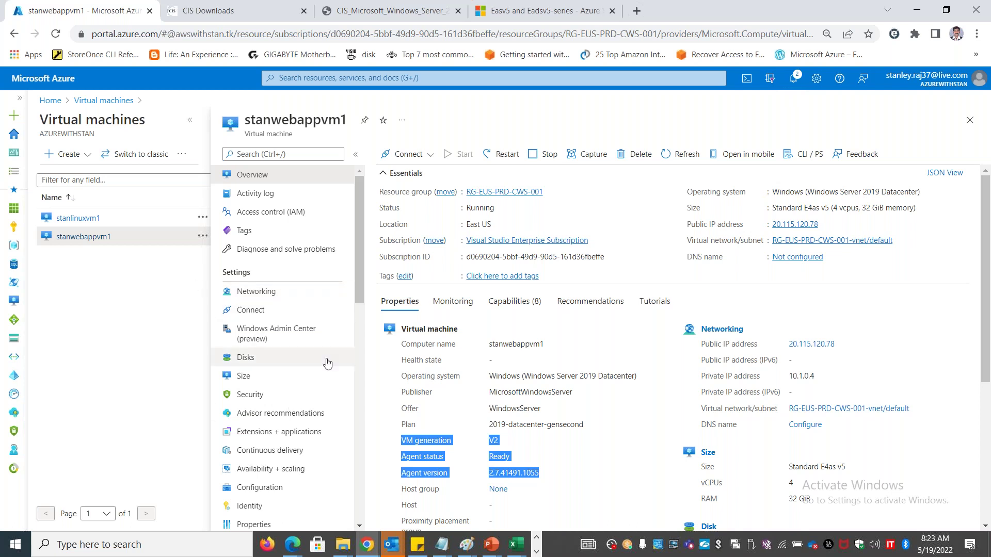
key("alt+Tab")
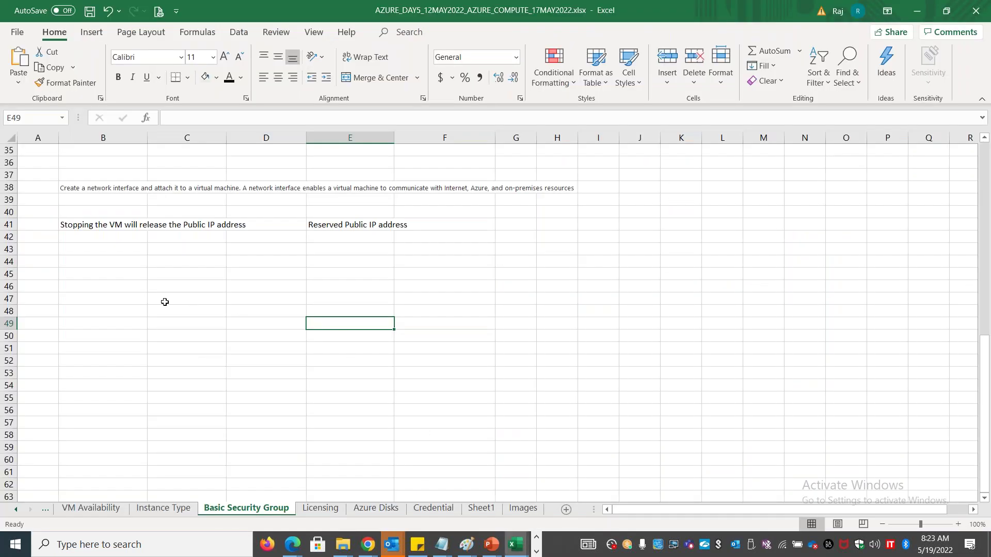
left_click(101, 250)
key("ctrl+v")
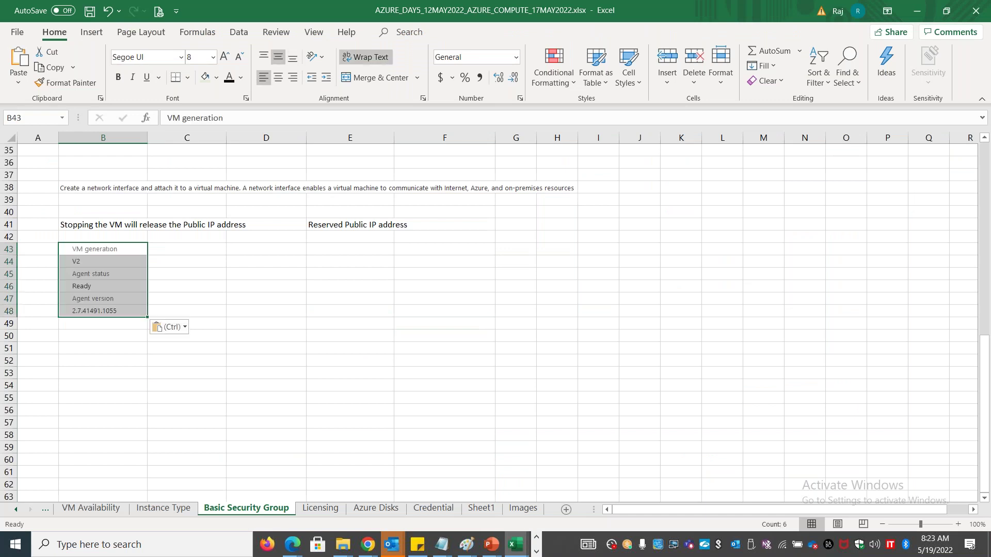
left_click(166, 326)
left_click(185, 364)
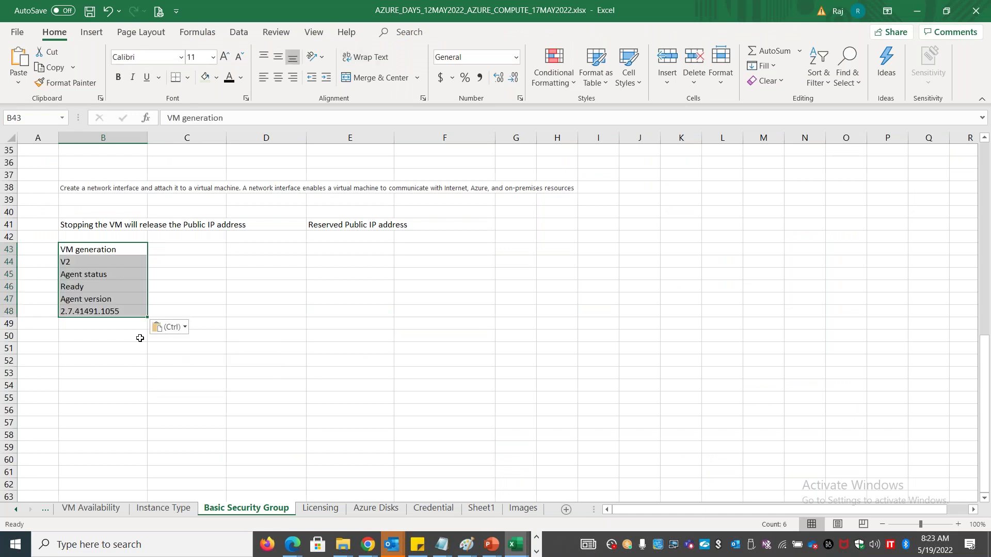
Move the values V2, Ready and 2.7.41491.1055 into column C beside their VM generation, Agent status and Agent version labels.
left_click(111, 262)
key("ctrl+x")
left_click(197, 250)
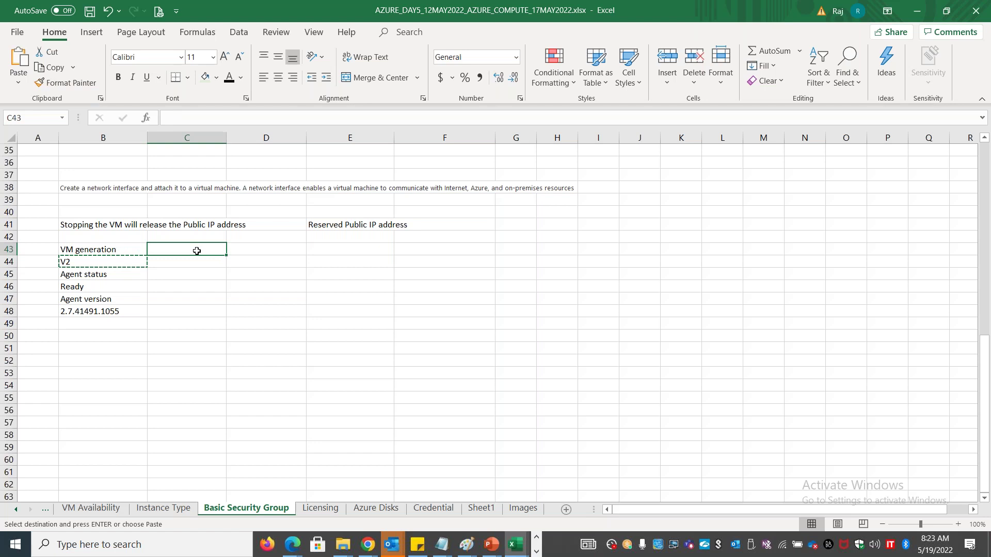
key("ctrl+v")
left_click(108, 287)
key("ctrl+x")
left_click(164, 276)
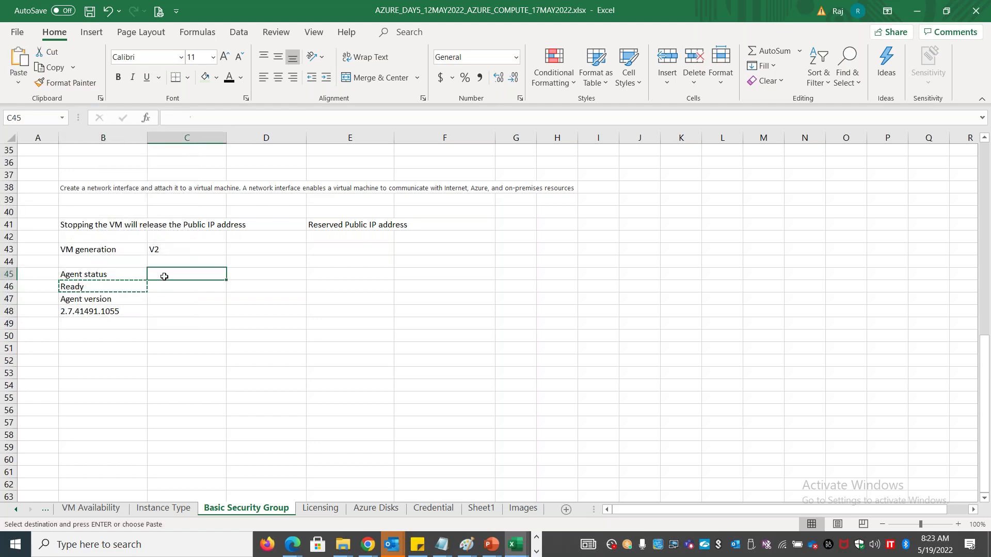
key("ctrl+v")
left_click(109, 314)
key("ctrl+x")
left_click(189, 312)
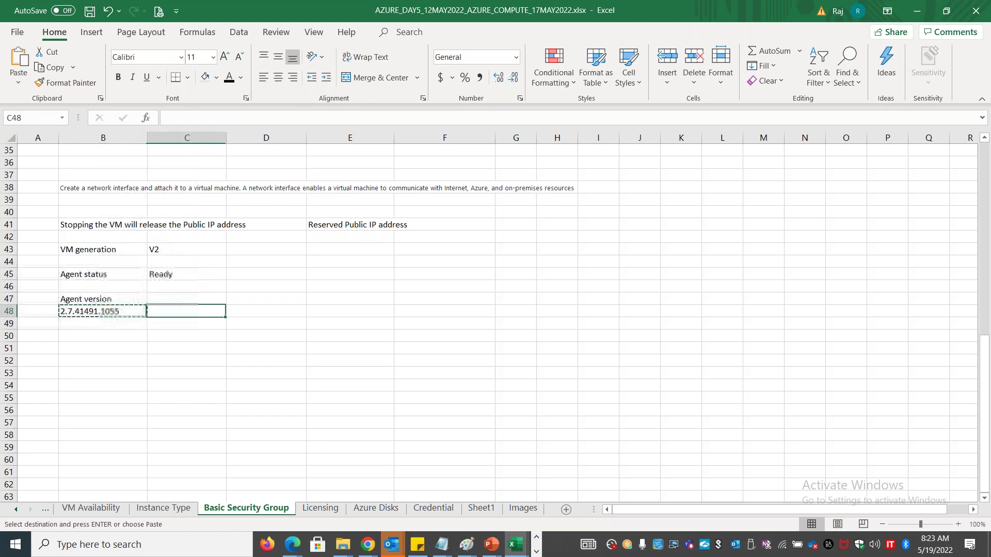
key("ctrl+v")
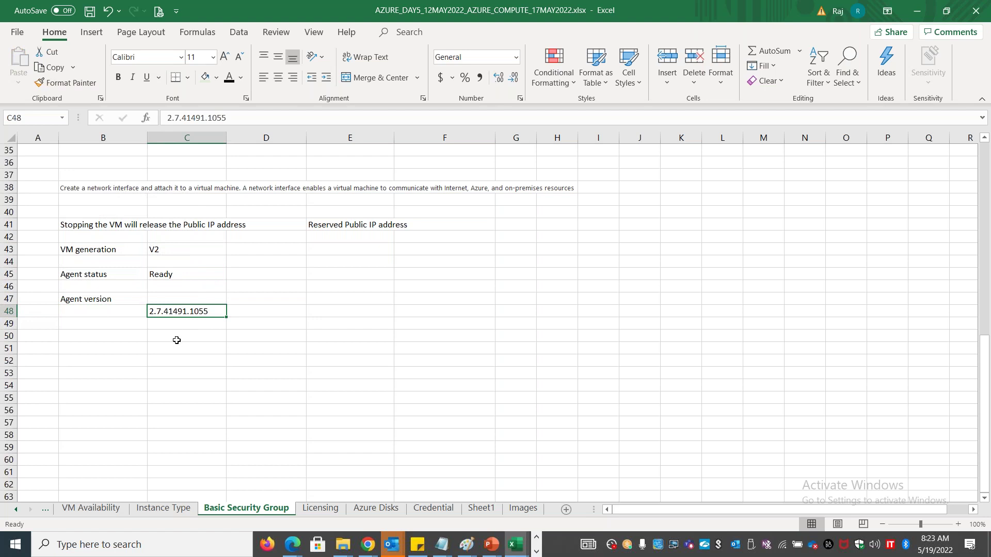
key("ctrl+x")
left_click(186, 300)
key("ctrl+v")
Close up the blank rows so Agent status and Agent version, with their values, sit in rows 44 and 45.
left_click_drag(132, 302, 119, 261)
left_click(153, 344)
left_click(170, 264)
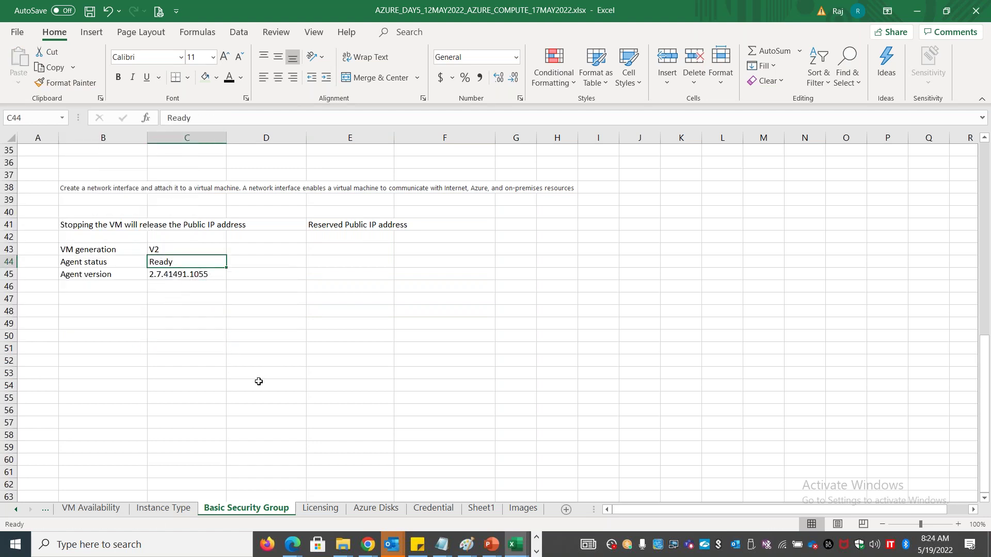
Switch to the Azure portal and open the disks page of the stanwebappvm1 virtual machine.
key("alt+Tab")
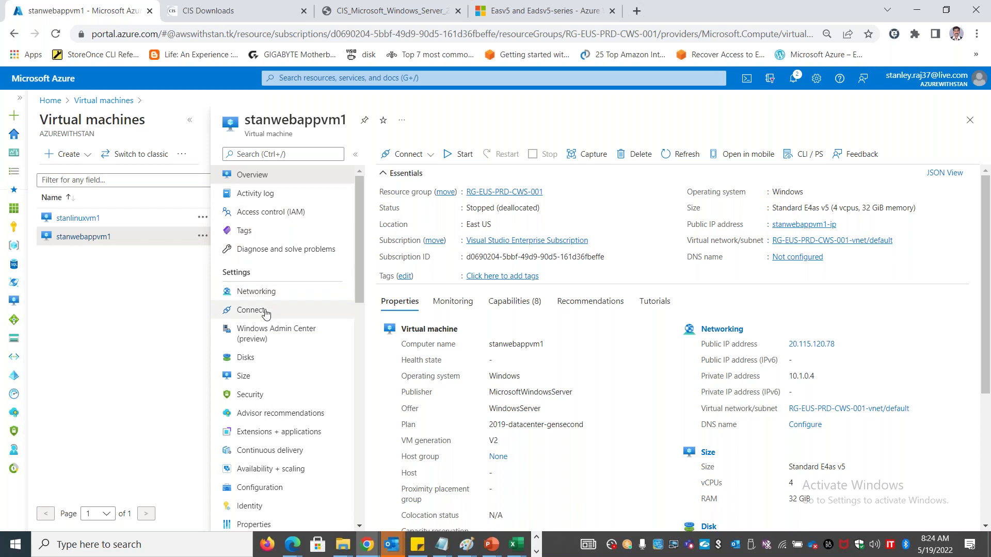
left_click(266, 359)
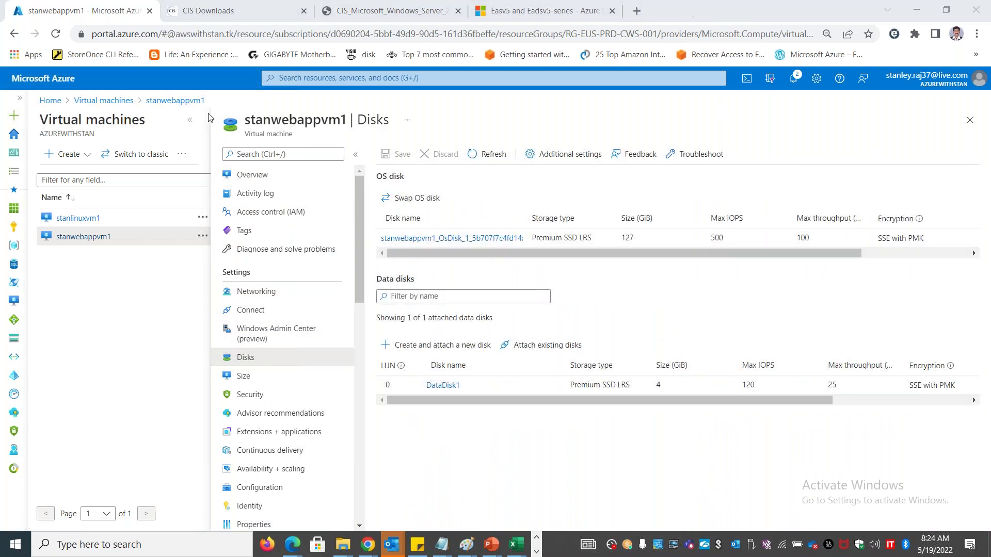
Collapse the virtual machines list, check the VM's overview, and inspect the OS disk's storage type on its disks page.
left_click(190, 120)
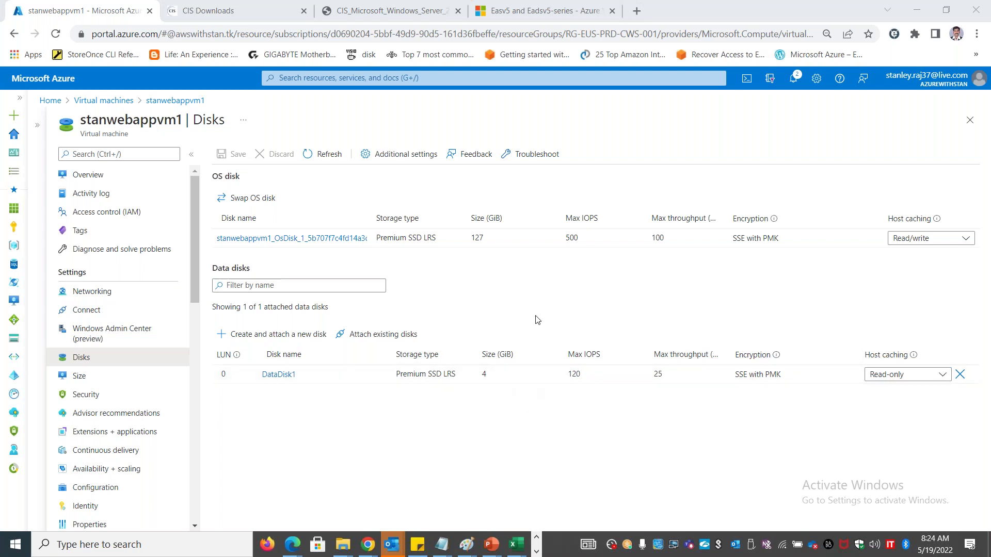
left_click(187, 102)
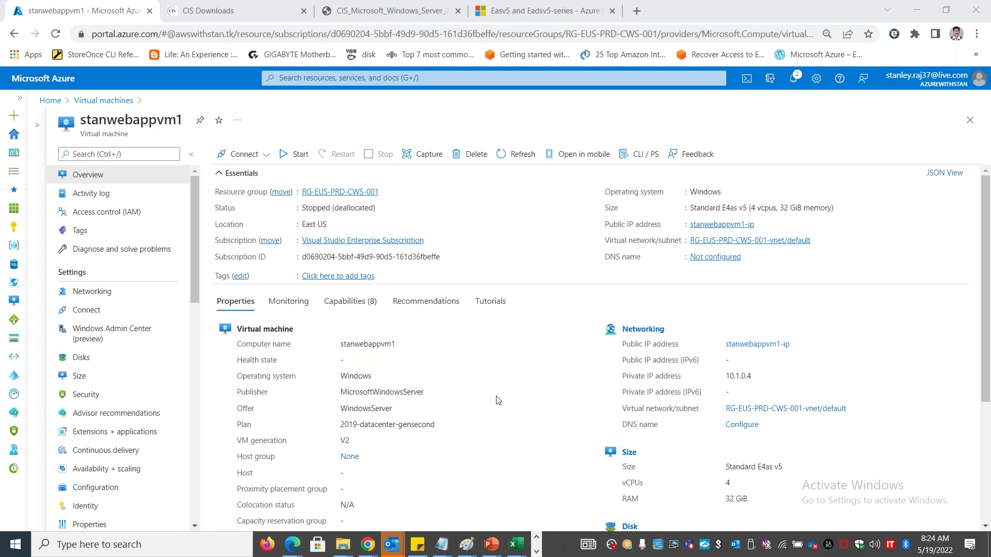
left_click(109, 360)
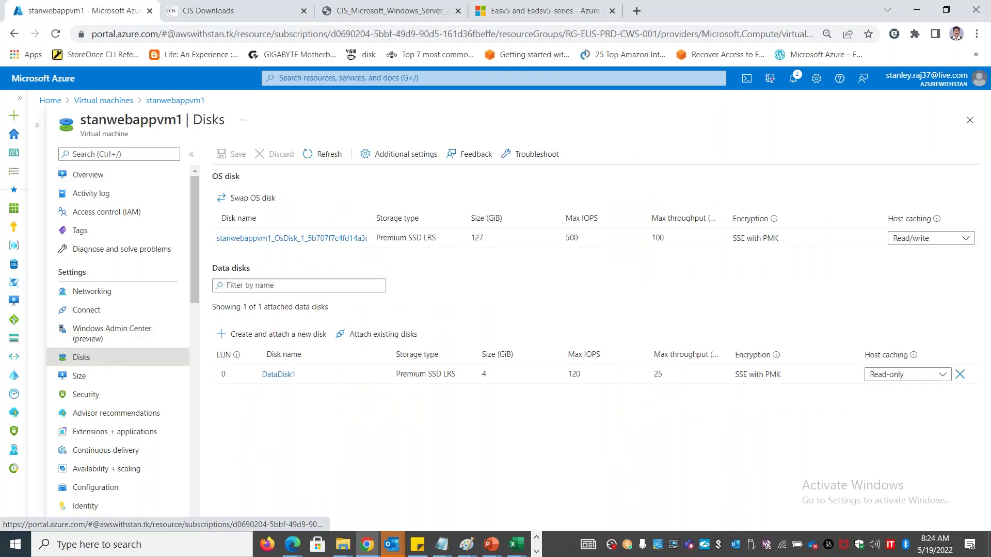
left_click_drag(380, 236, 423, 237)
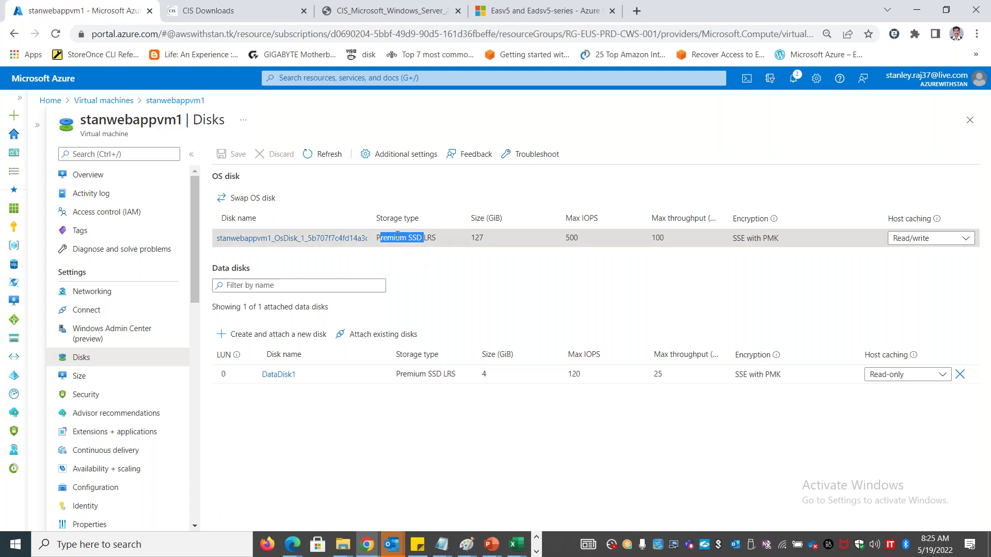
left_click(514, 272)
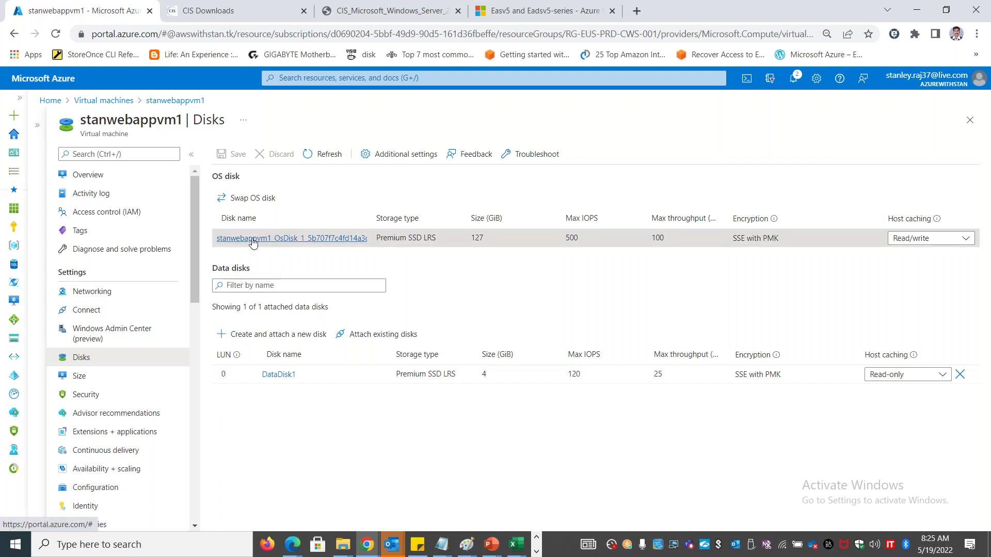
Open DataDisk1's size and performance settings, keep the Premium SSD SKU, and select the 8 GiB P2 size.
left_click(290, 381)
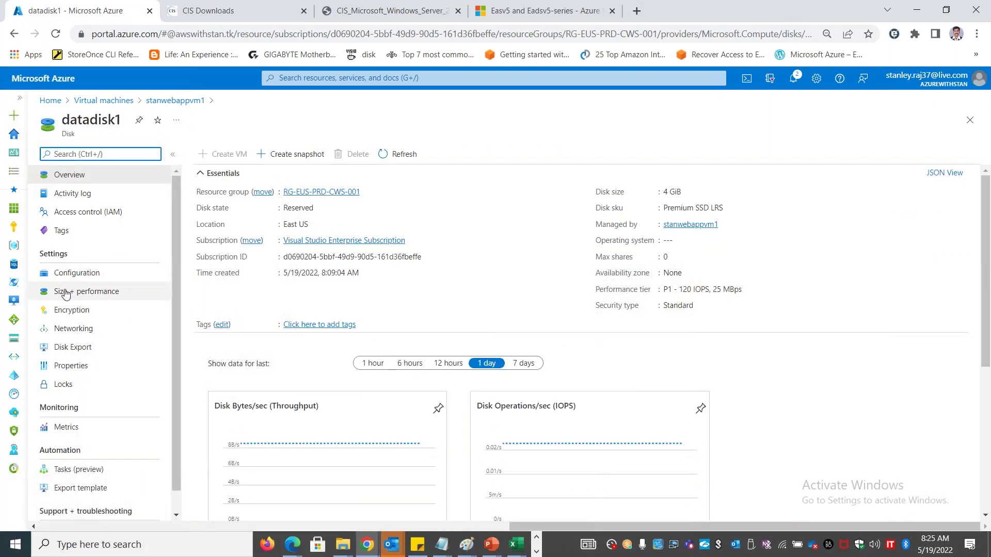
left_click(85, 299)
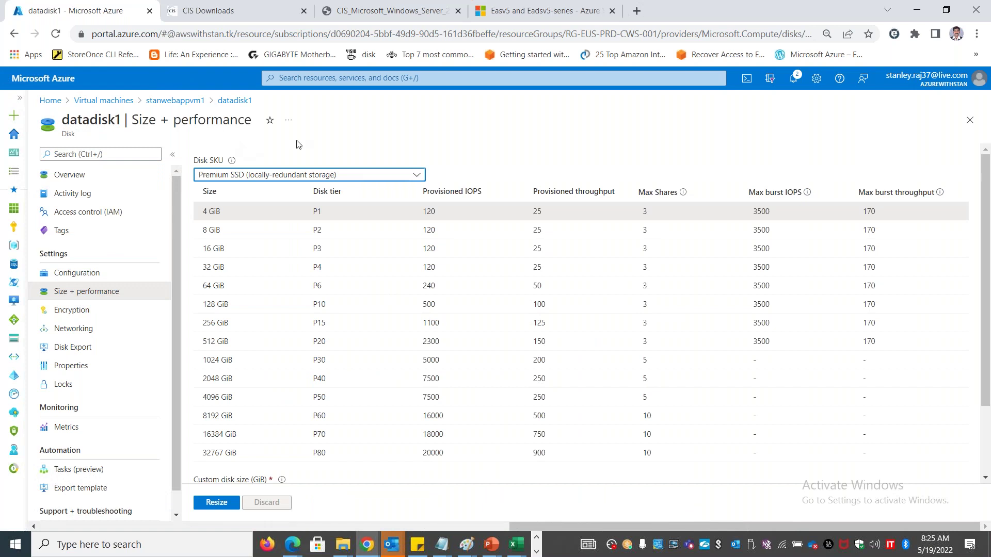
left_click(409, 176)
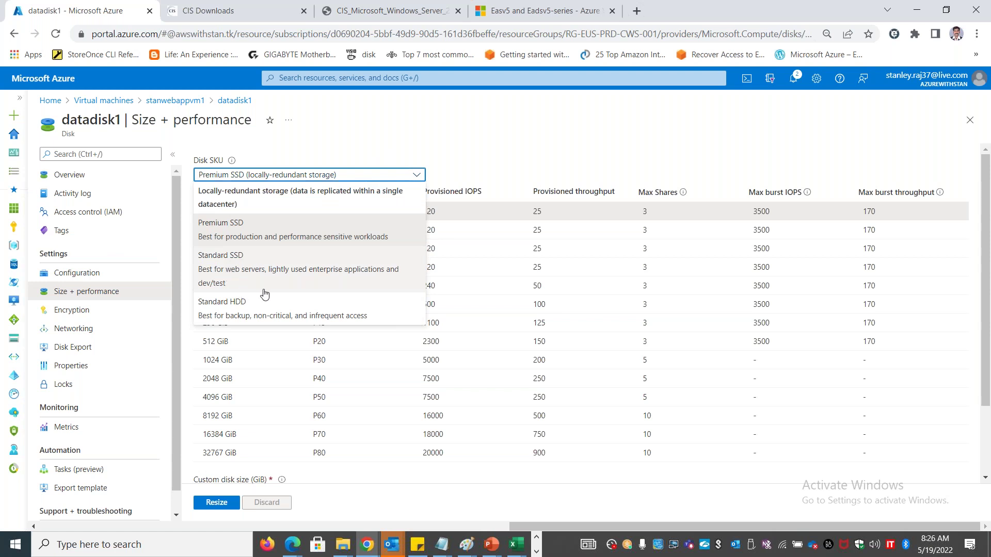
left_click(503, 153)
left_click(240, 230)
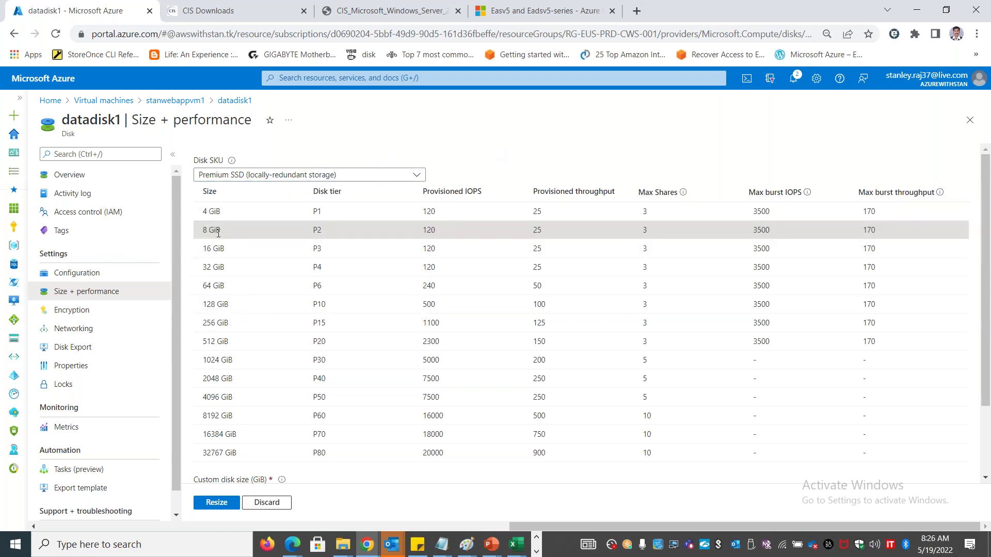
Examine the custom disk size and the available performance tier upgrades against the disk size table.
scroll(255, 413, "down", 2)
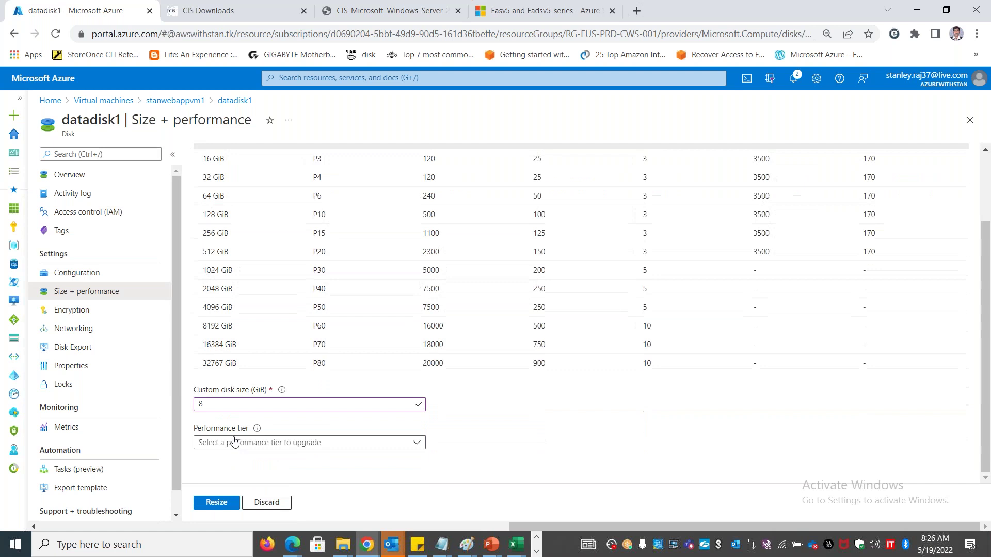
double_click(199, 404)
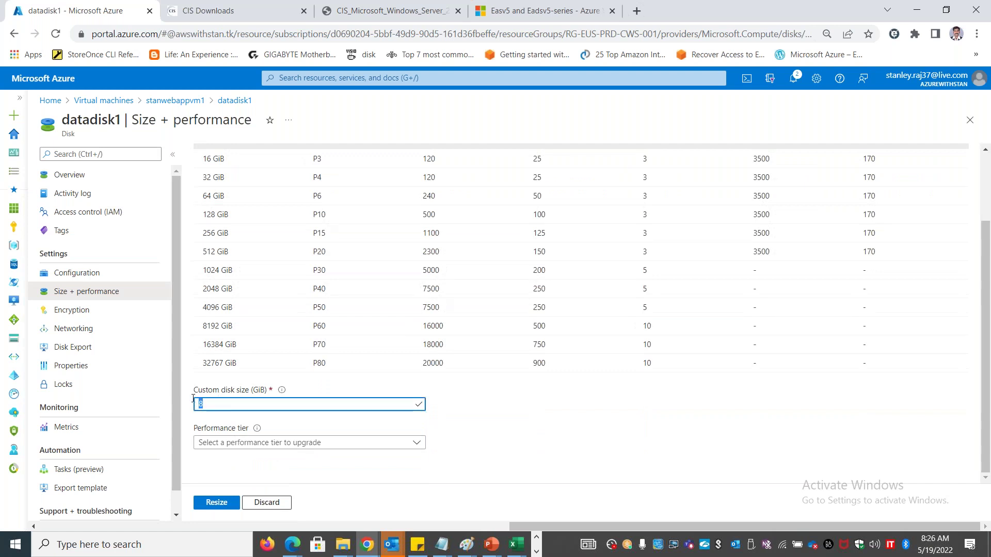
left_click(338, 443)
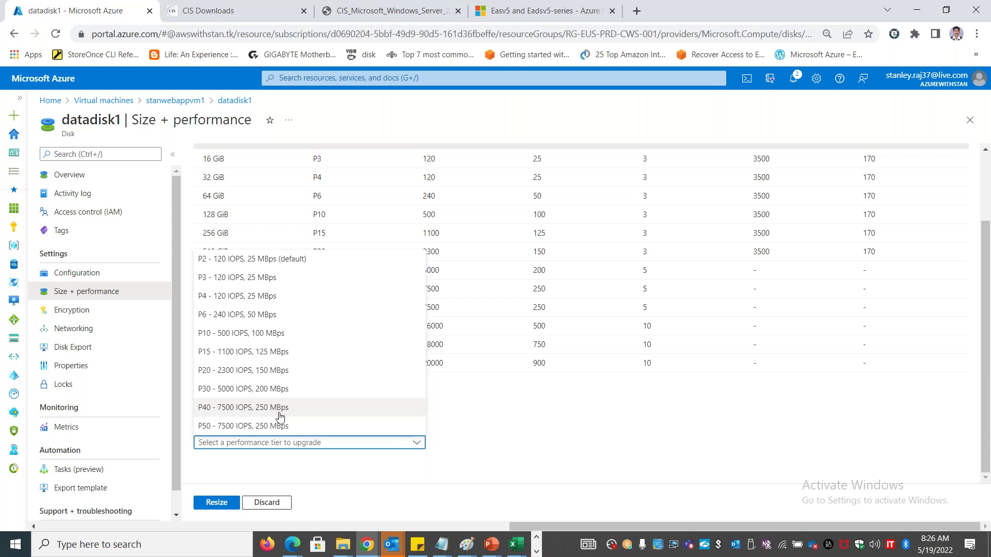
left_click(579, 443)
scroll(361, 273, "up", 2)
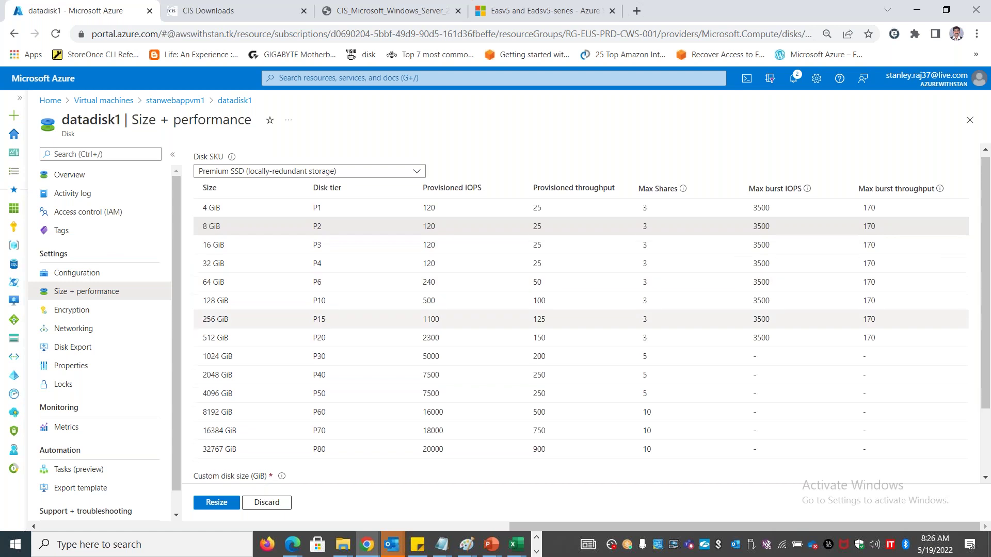
scroll(323, 440, "down", 2)
left_click(324, 442)
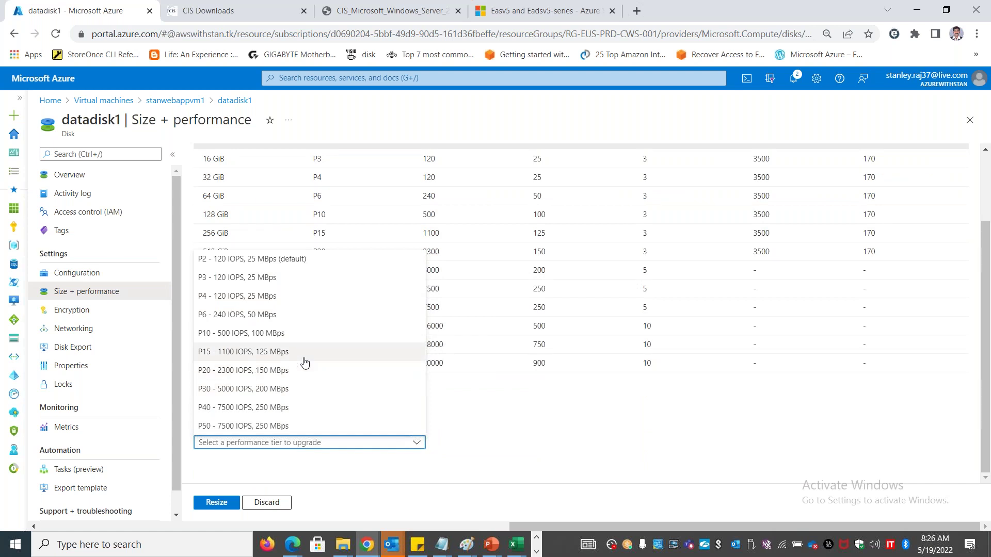
left_click(531, 436)
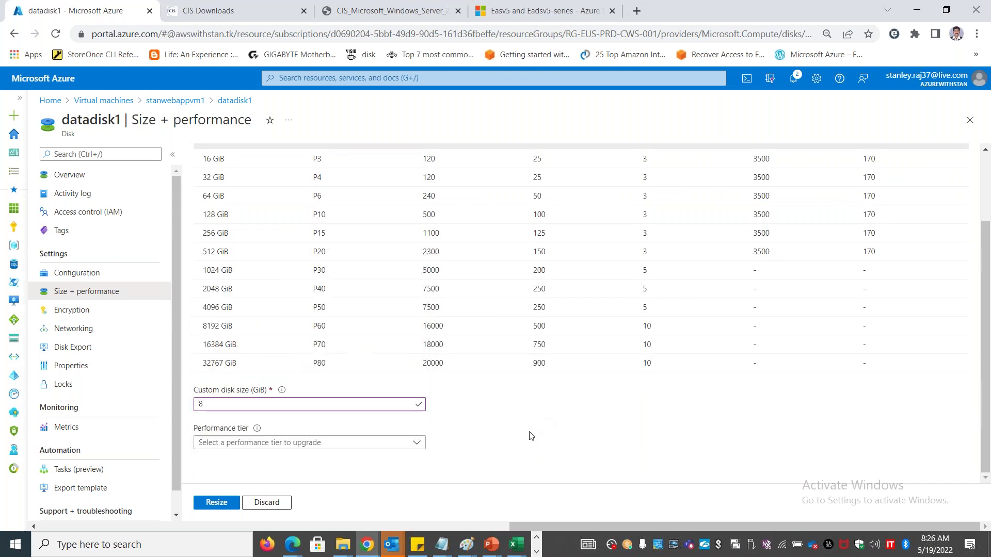
scroll(310, 237, "up", 2)
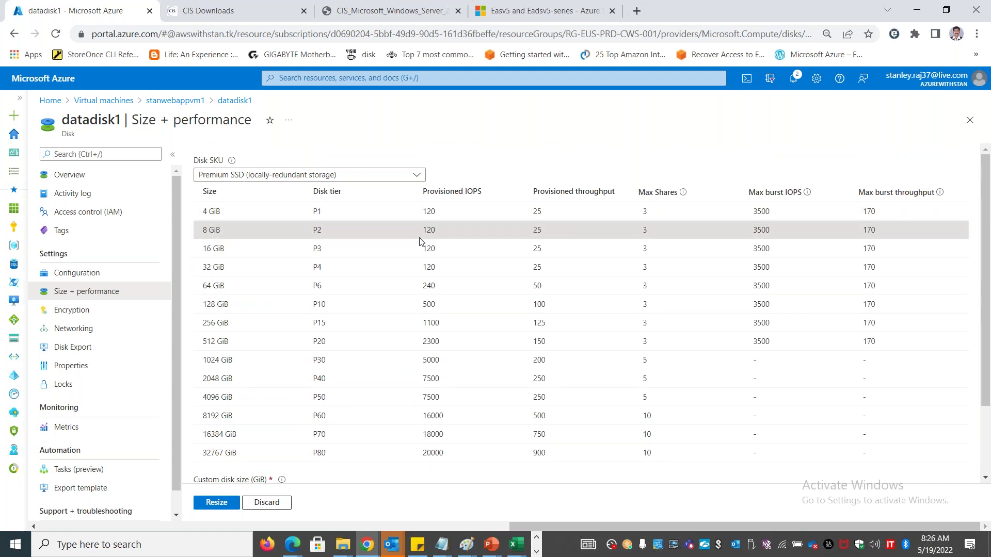
scroll(297, 399, "down", 2)
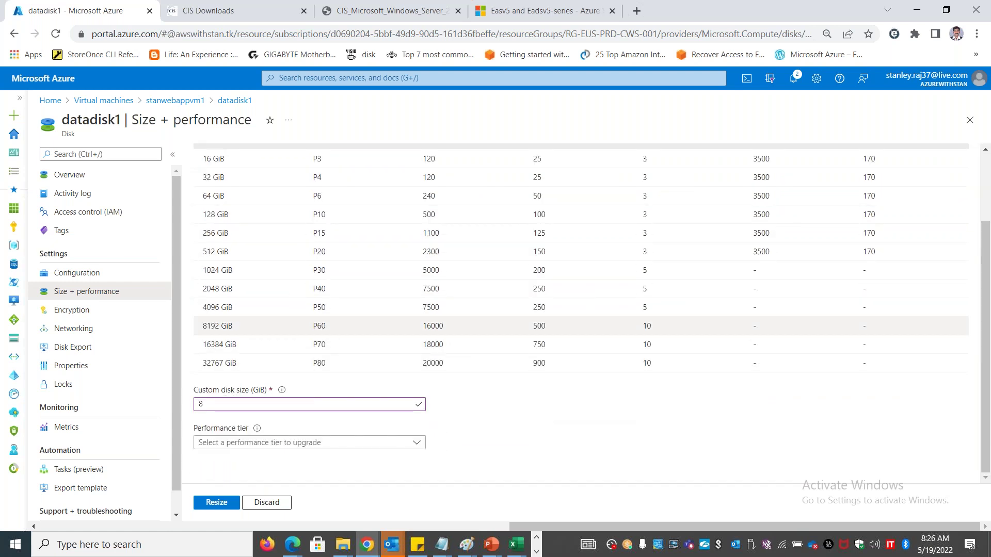
scroll(310, 312, "up", 2)
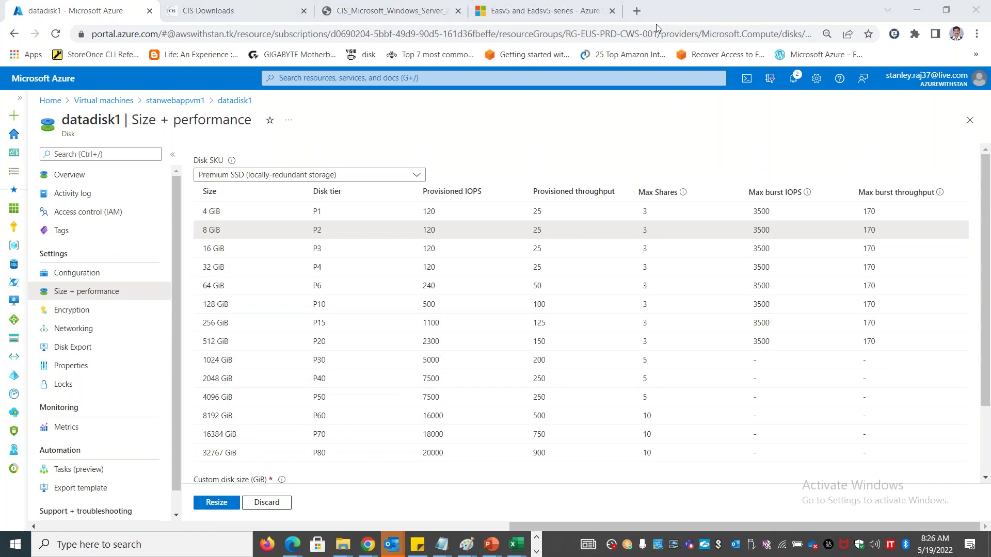
Resize datadisk1 to the selected 8 GiB P2 Premium SSD size and check the size table and settings.
left_click(214, 503)
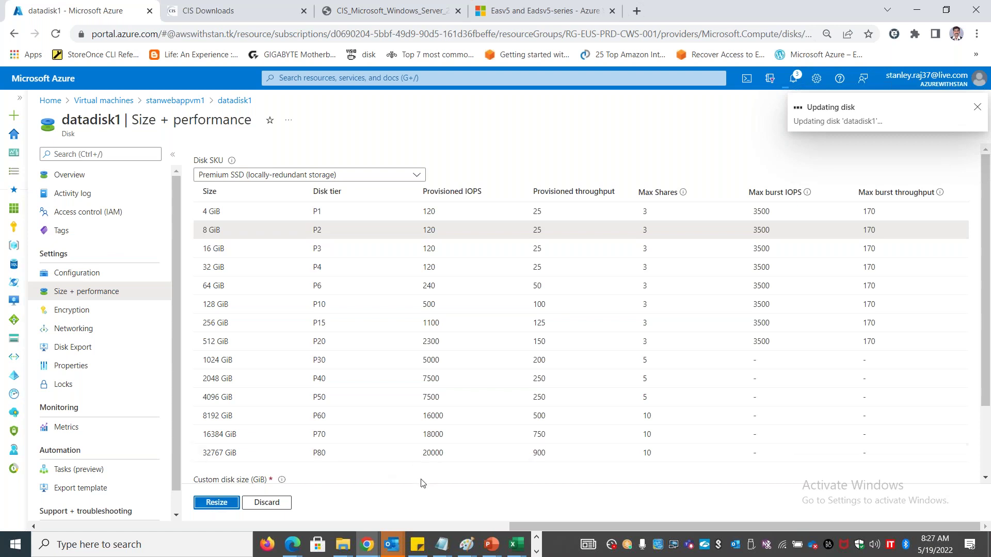
left_click(225, 503)
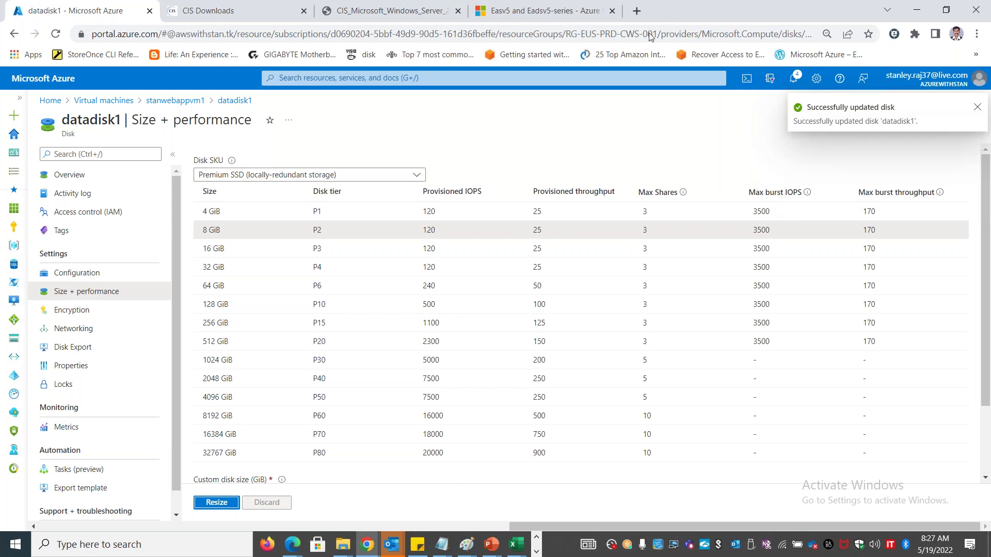
scroll(296, 243, "down", 1)
scroll(297, 243, "up", 1)
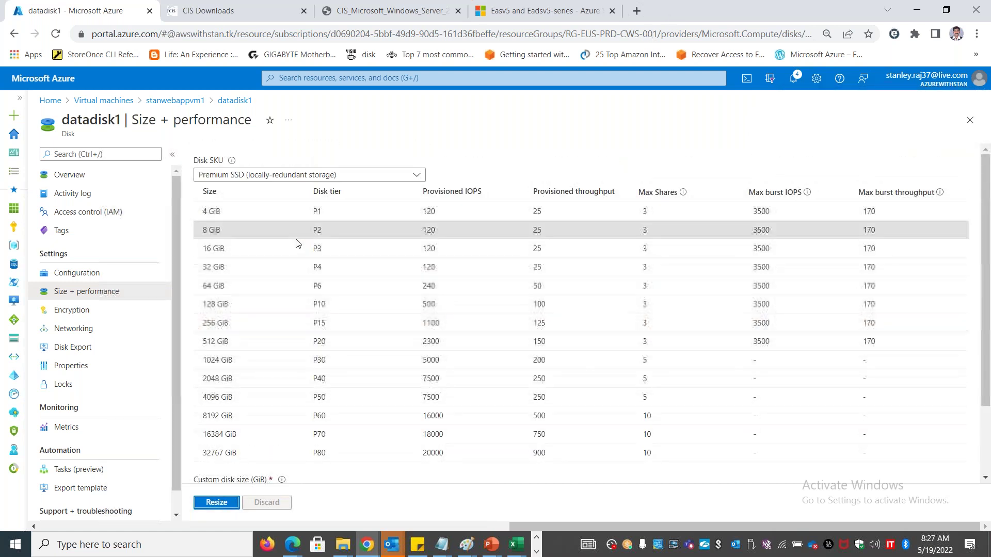
scroll(297, 243, "down", 2)
scroll(297, 243, "up", 2)
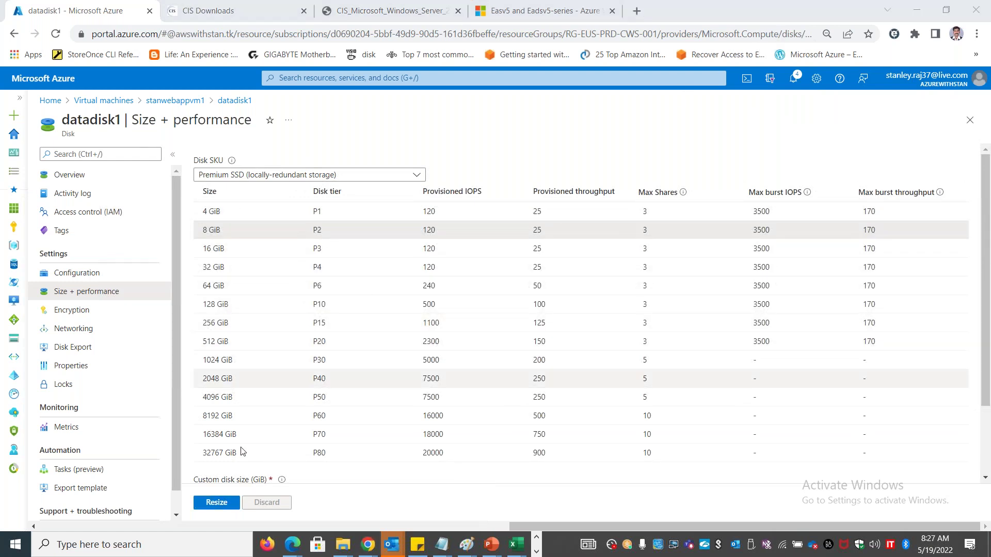
left_click(216, 502)
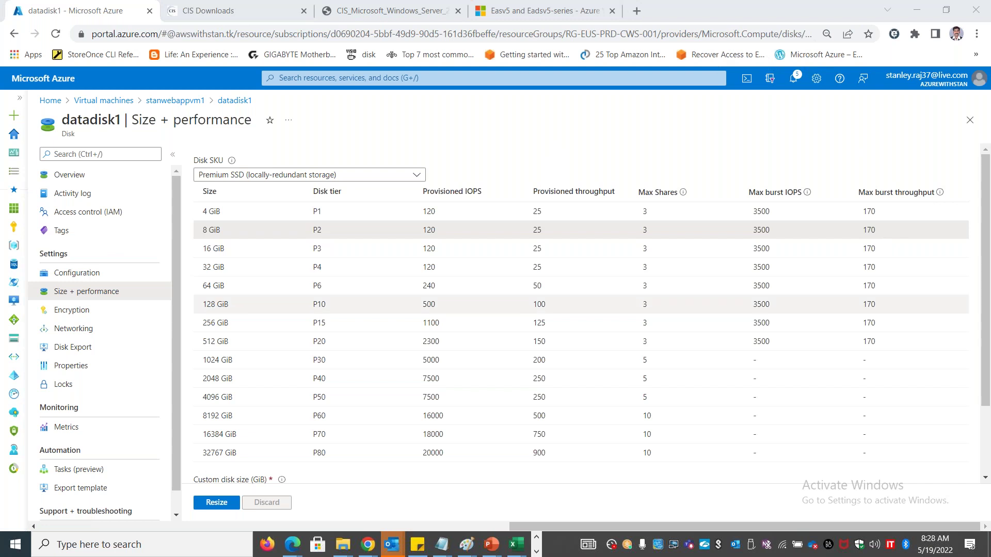
Check the portal notifications for the disk updates and view datadisk1's network access options.
left_click(793, 78)
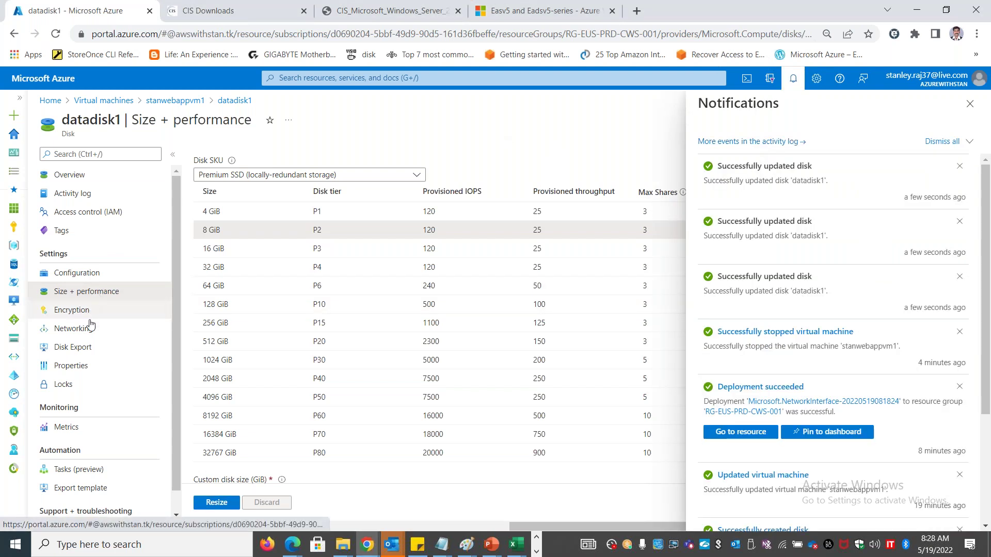
left_click(111, 329)
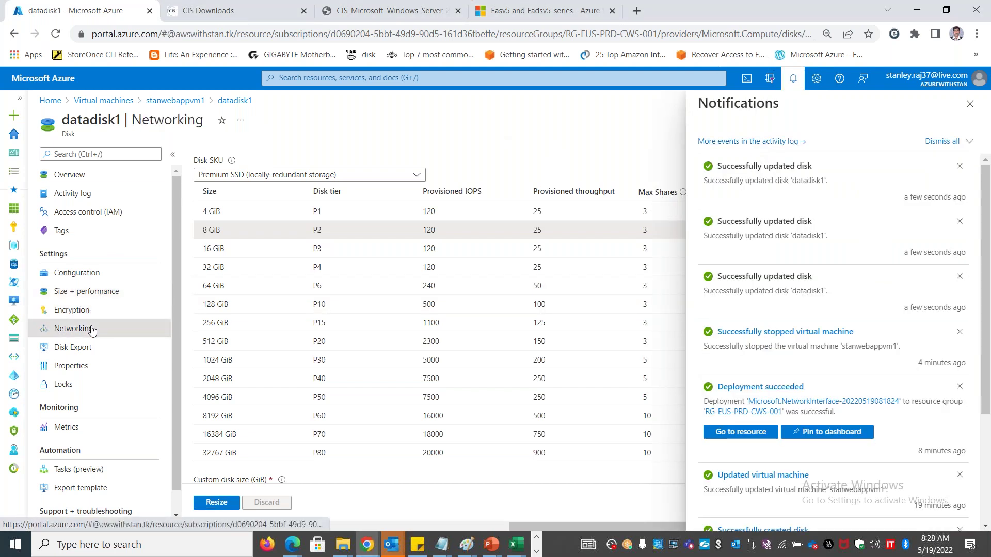
left_click(969, 104)
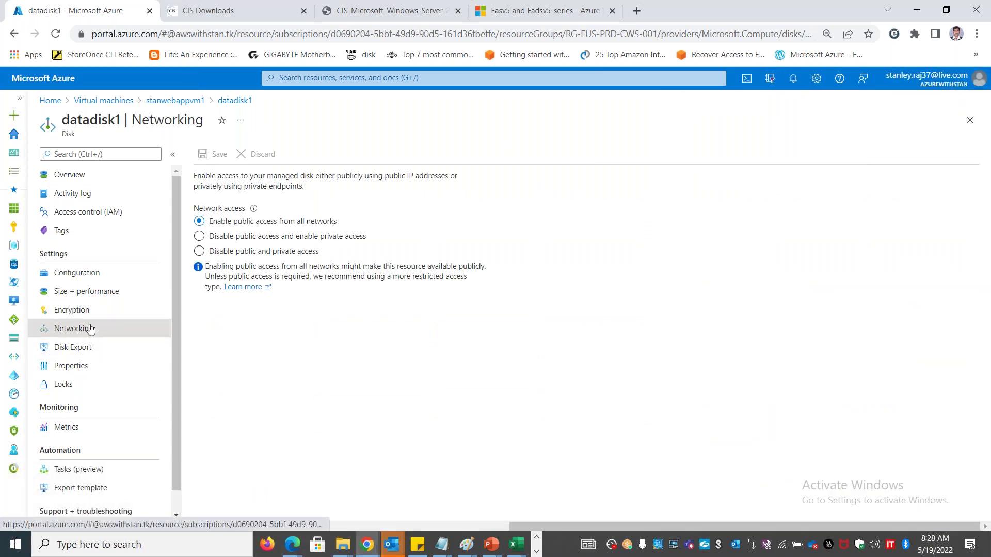
Return to the disks page of stanwebappvm1 and refresh it to check DataDisk1's size.
left_click(179, 100)
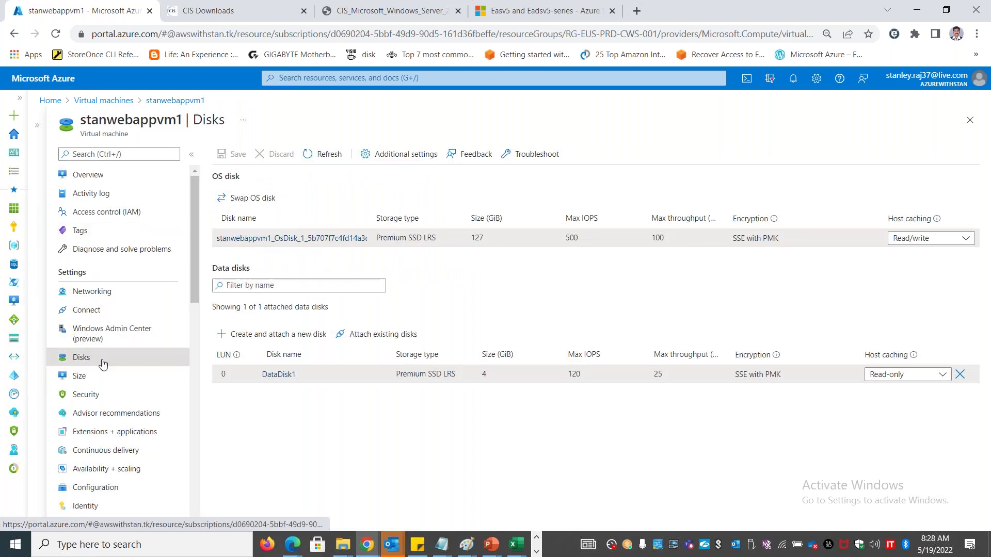
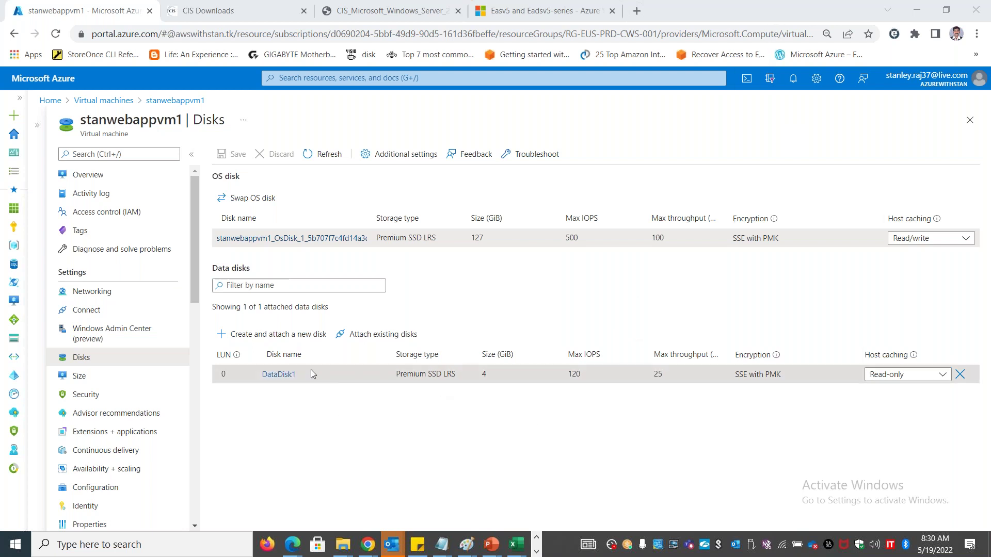
left_click(325, 154)
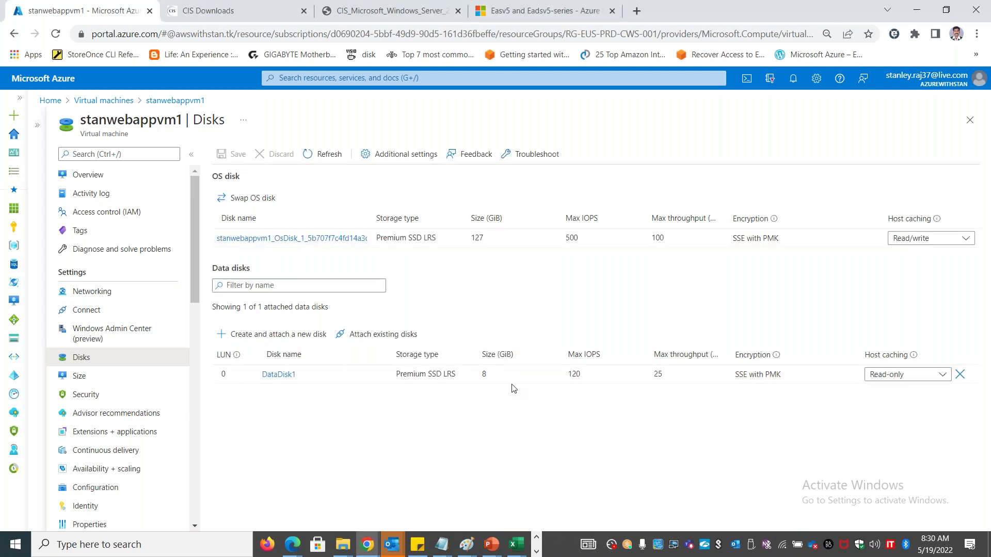
double_click(485, 374)
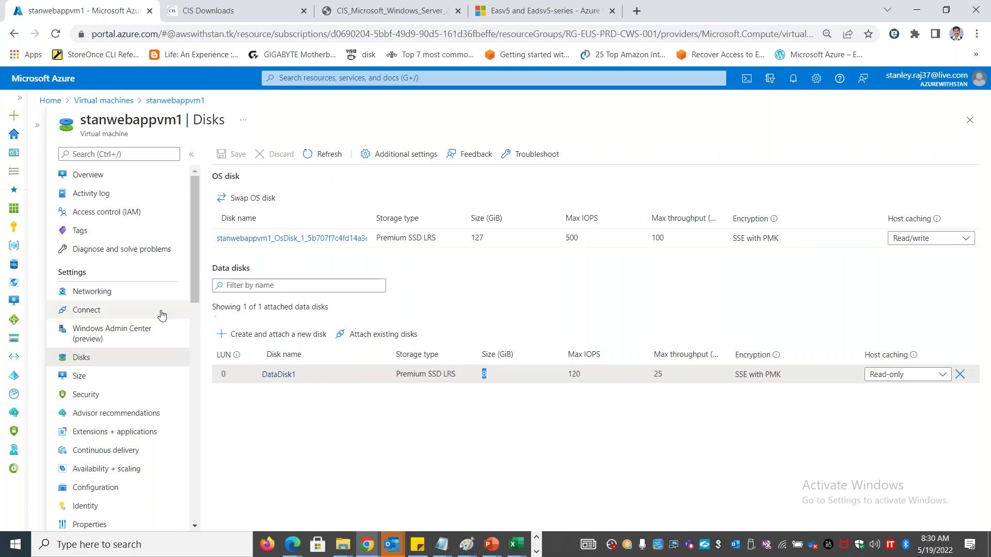
Attach the existing network interface stanwebappvmnic2 to stanwebappvm1 from the VM's networking settings.
left_click(122, 298)
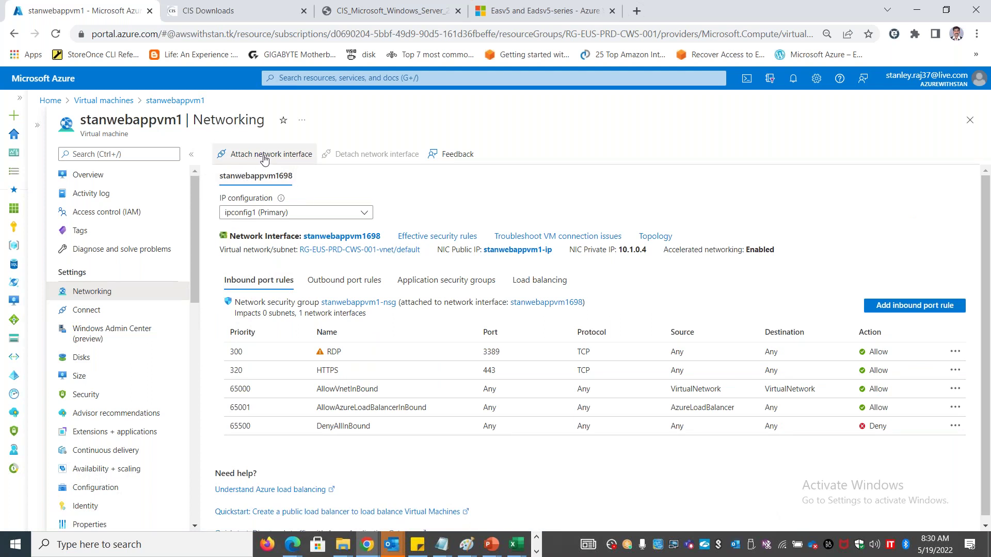
left_click(263, 156)
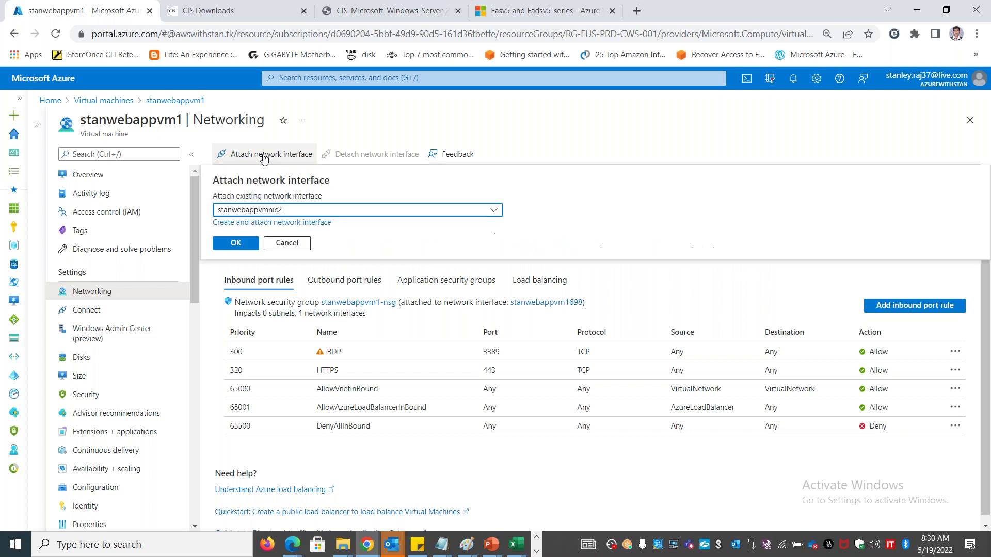
left_click(308, 211)
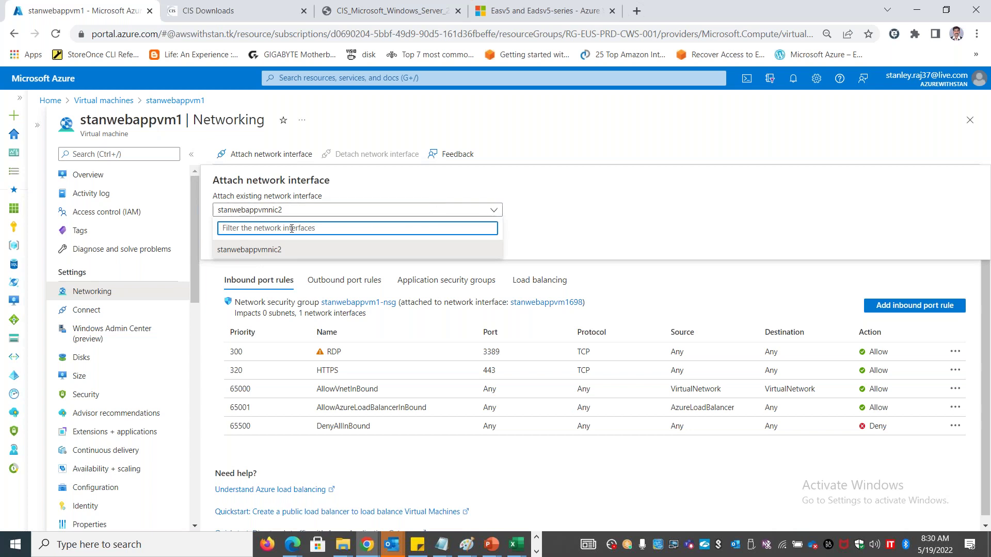
left_click(279, 249)
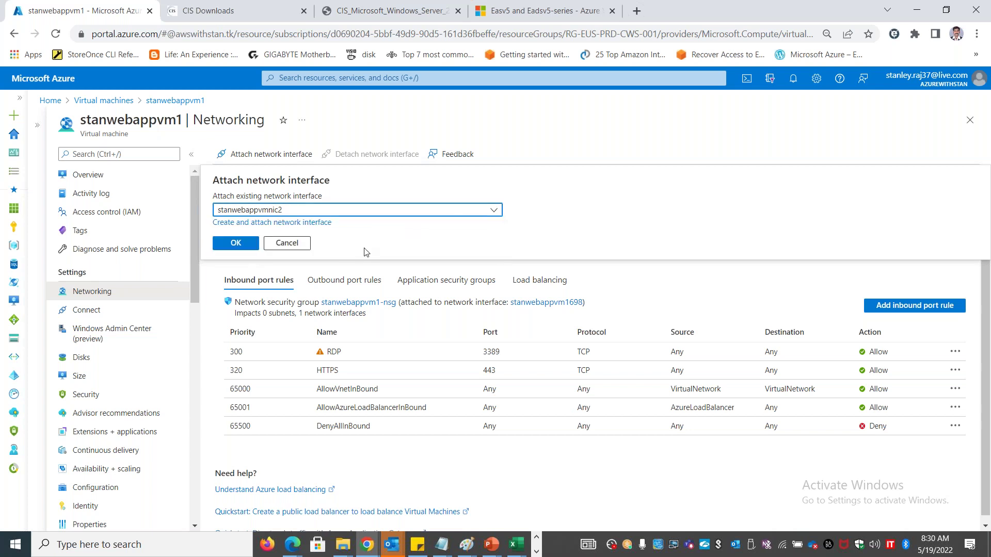
left_click(251, 244)
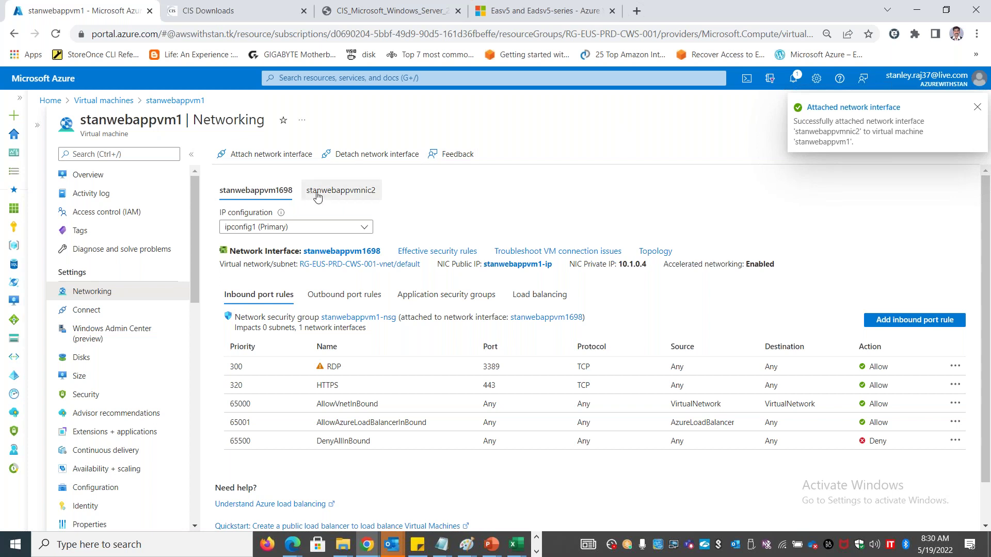
Assign the network security group stanwebappvm1-nsg to the attached network interface stanwebappvmnic2 and save it.
left_click(345, 197)
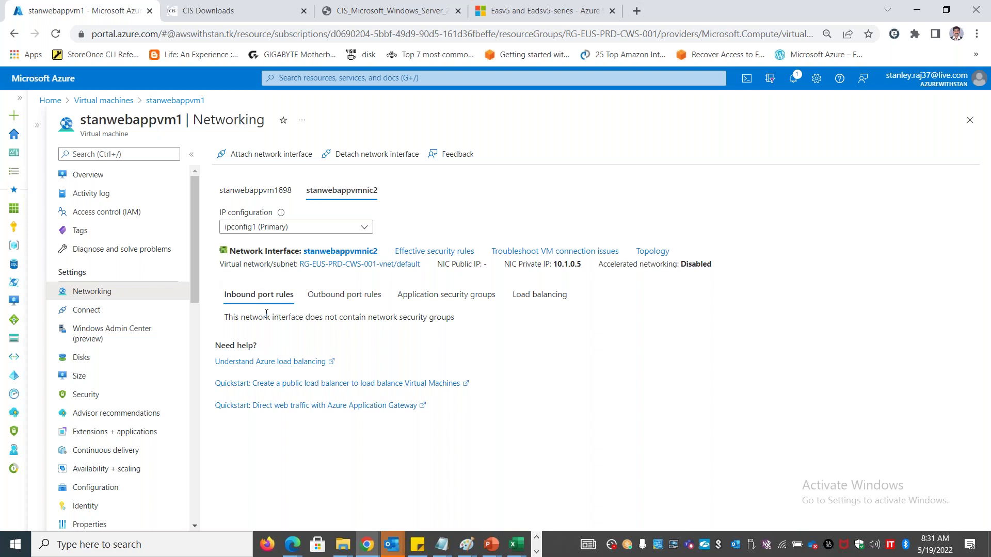
left_click_drag(247, 320, 414, 319)
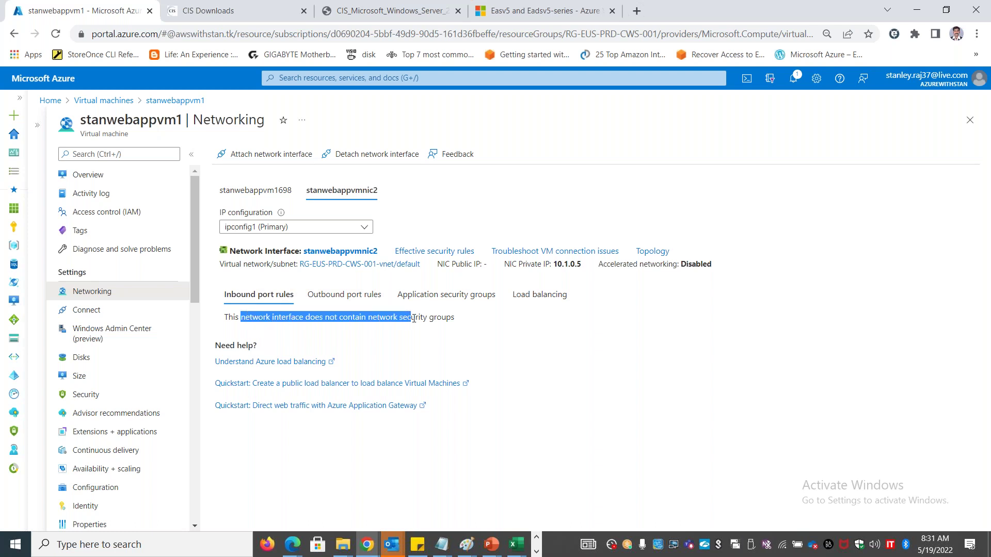
left_click_drag(413, 319, 416, 317)
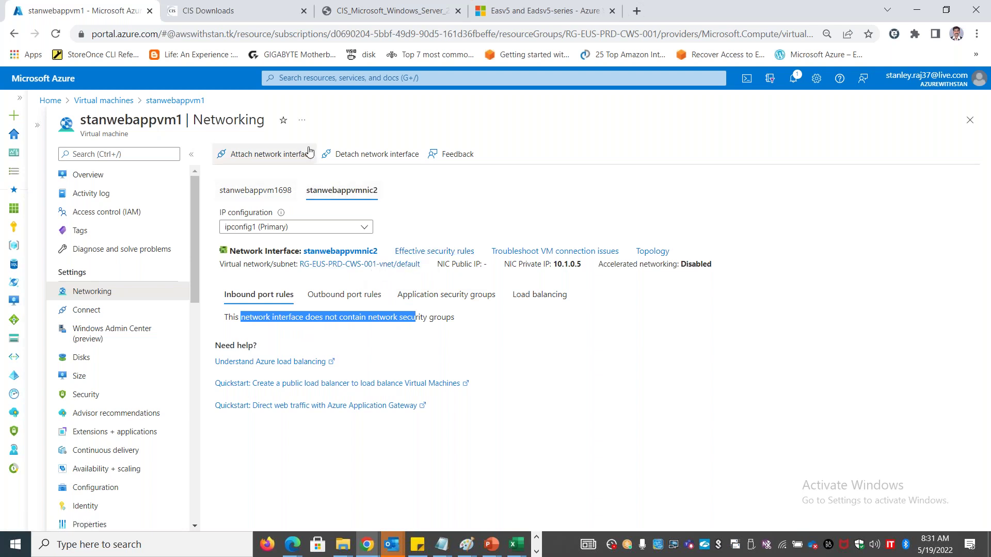
left_click(335, 252)
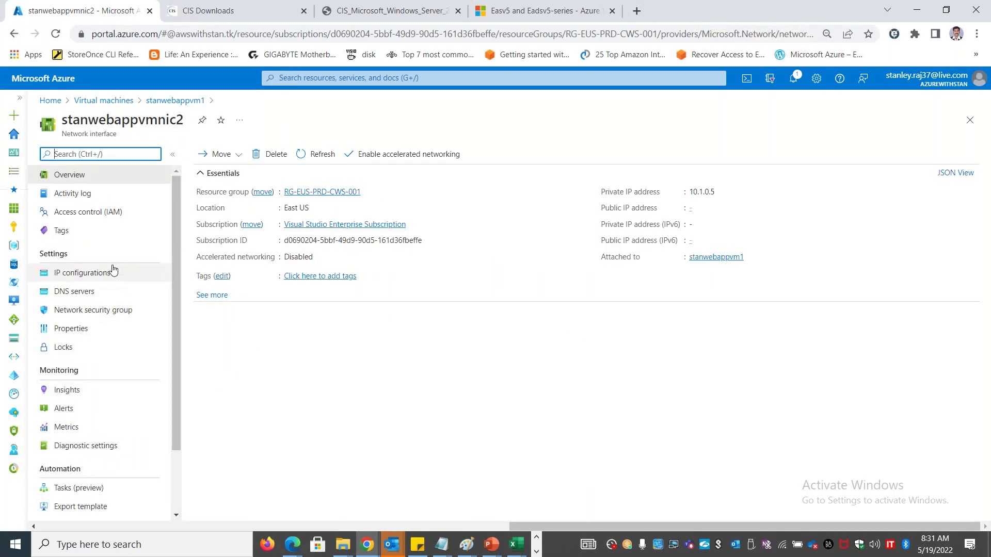
left_click(117, 313)
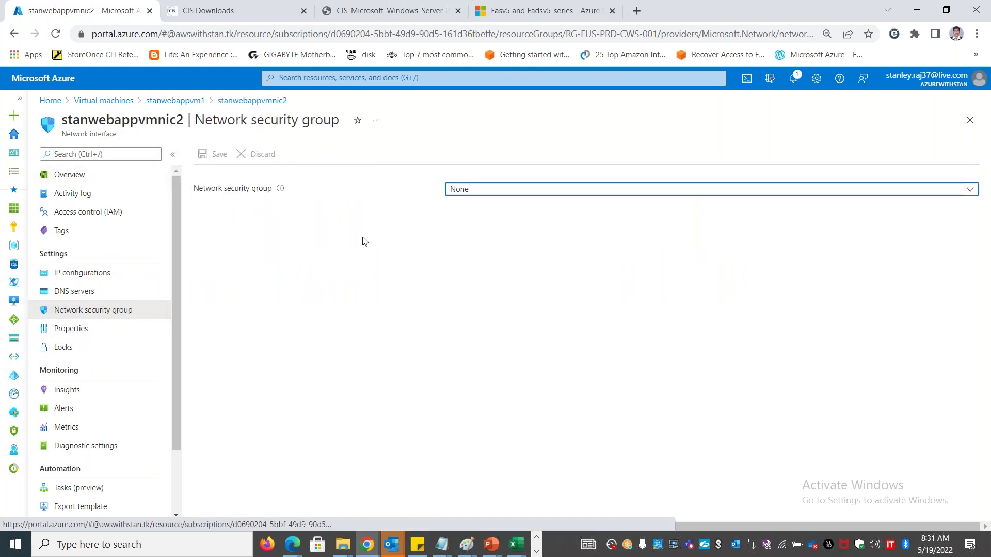
left_click(498, 191)
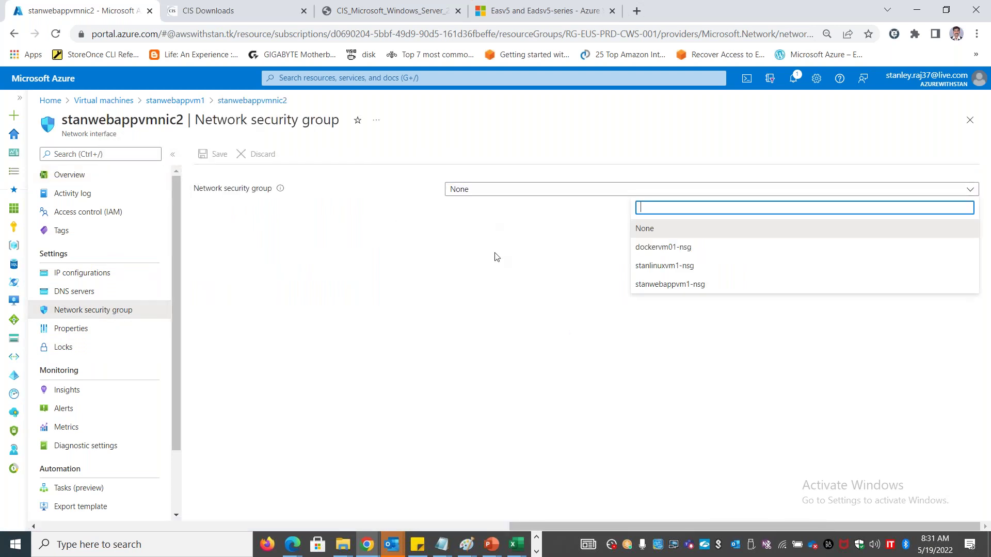
left_click(671, 285)
left_click(203, 156)
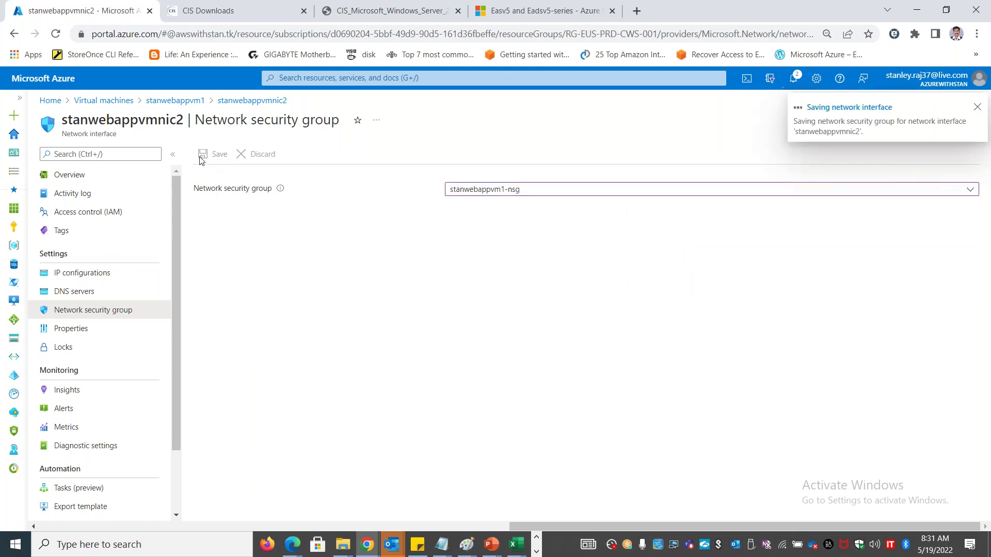
Search the portal for network security and return to the networking page of stanwebappvm1.
left_click(314, 79)
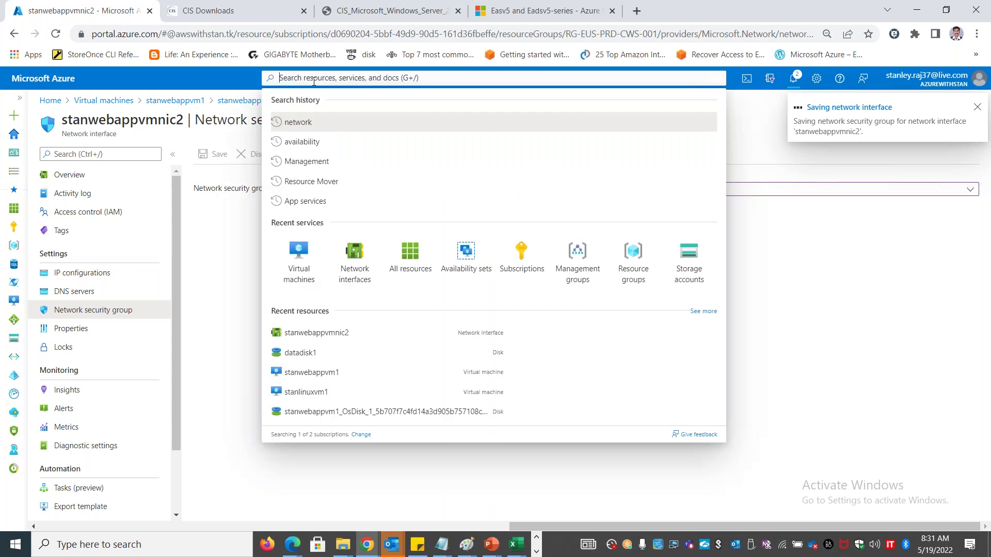
type("network security")
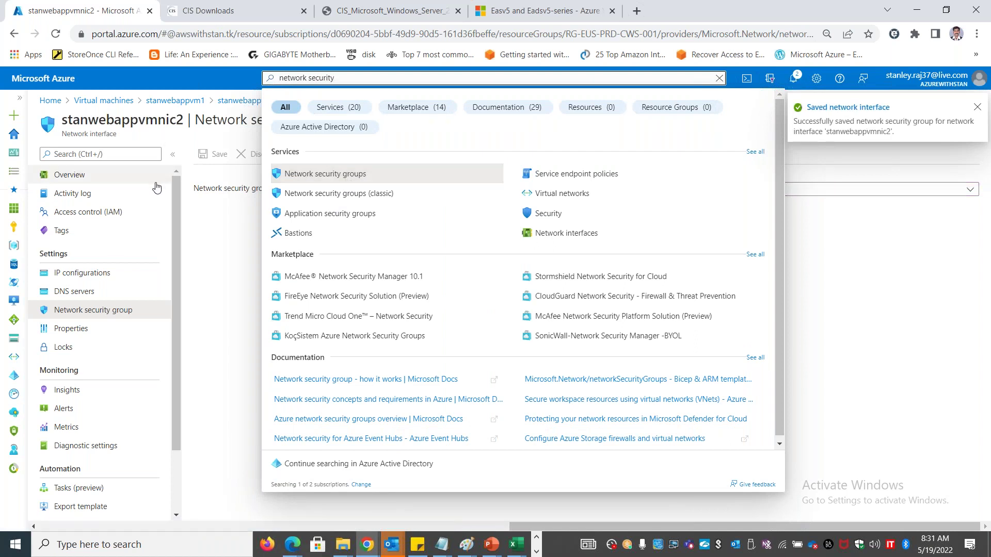
left_click(162, 122)
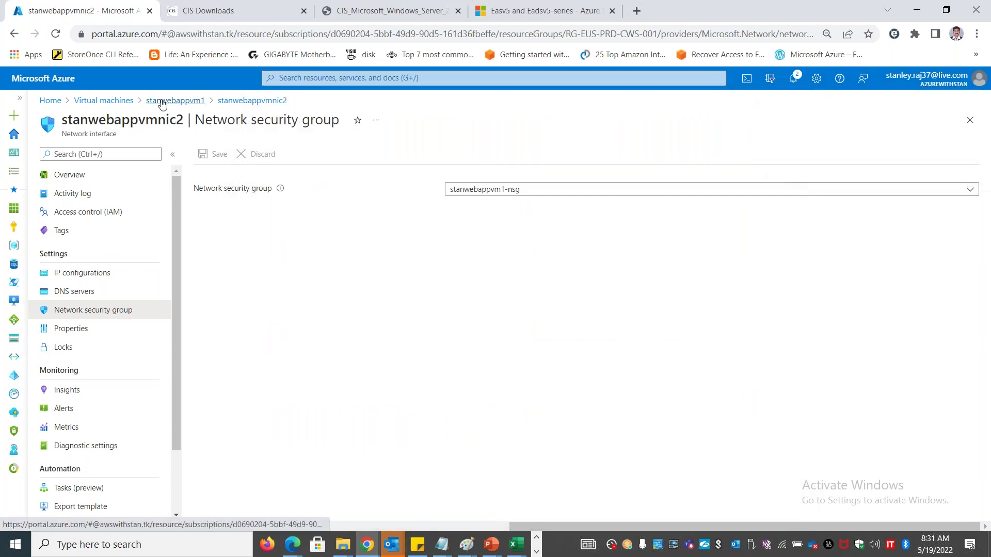
left_click(162, 101)
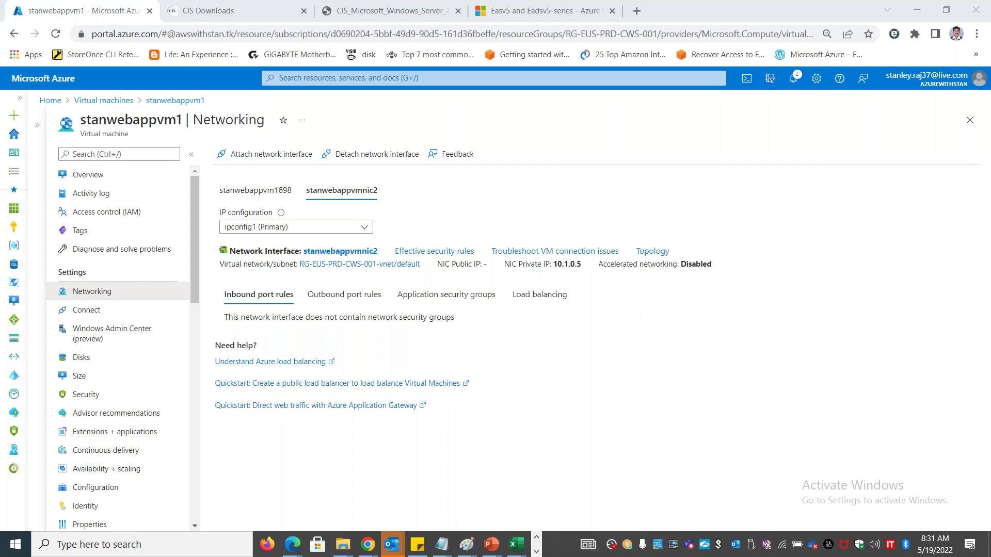
Switch to the Excel workbook and enter Load balancer in F47, >>> in H47 and NIC 2 in I47.
key("alt+Tab")
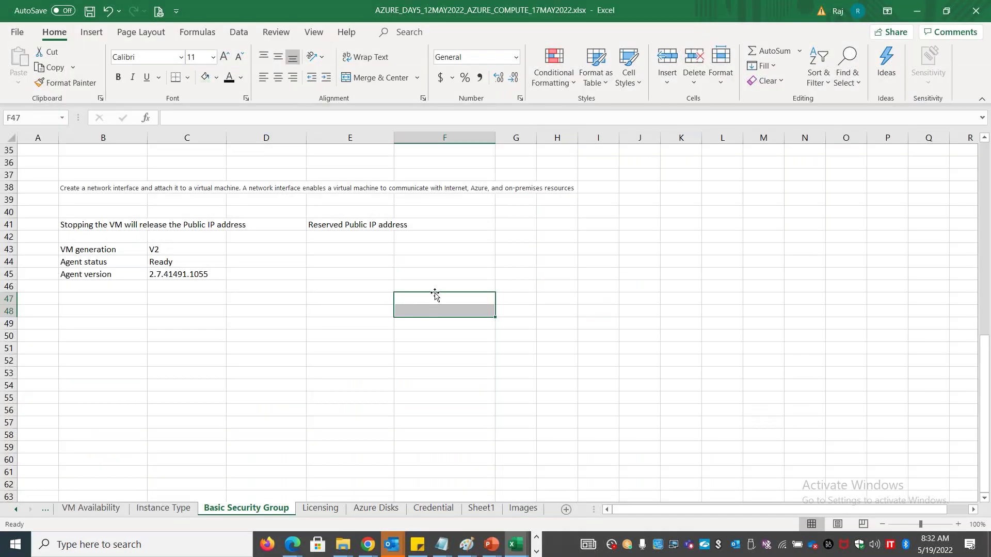
left_click(443, 299)
type("Loab")
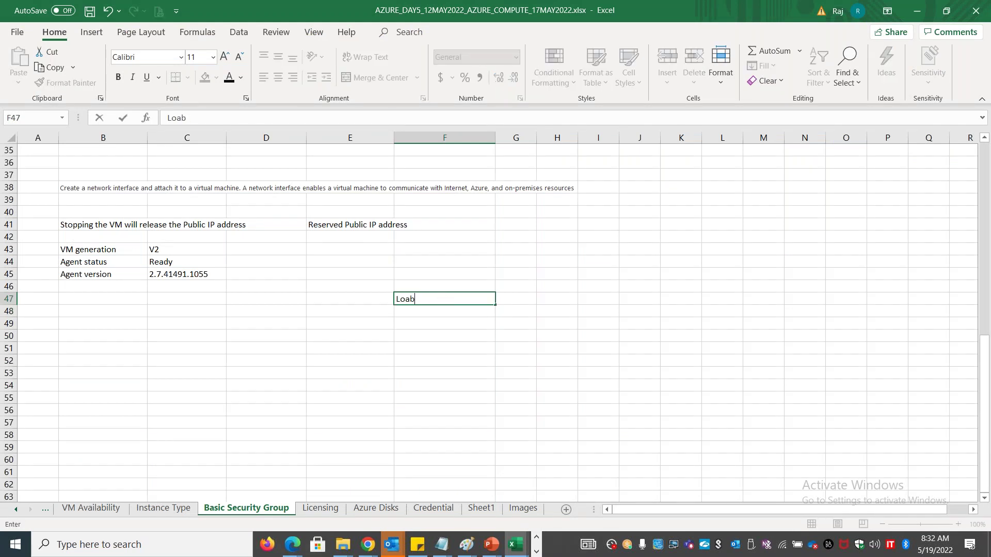
type(" balancer")
key("Tab")
key("Tab")
type(">>>")
key("Tab")
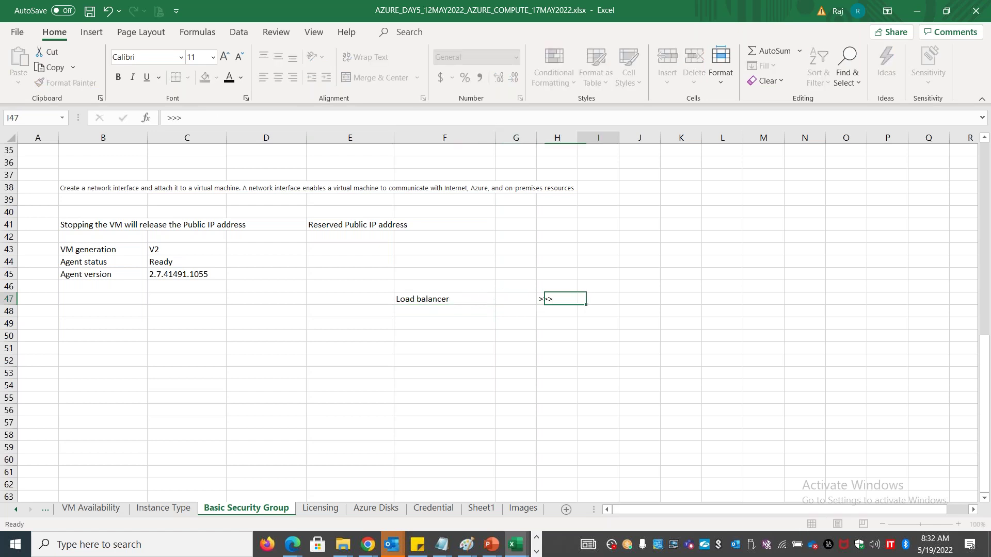
type("NIC 2")
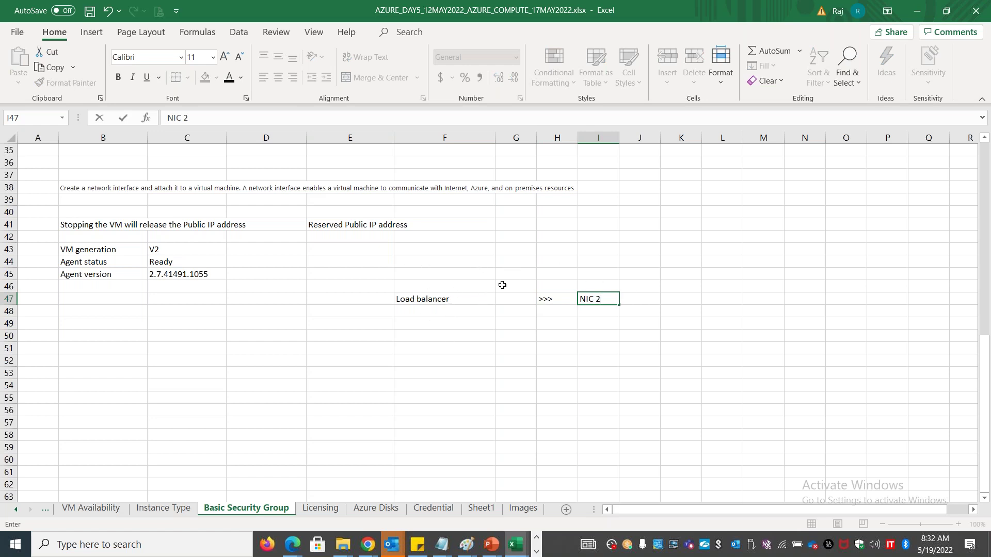
Switch back to the Azure portal and start stanwebappvm1 from its overview page.
key("alt+Tab")
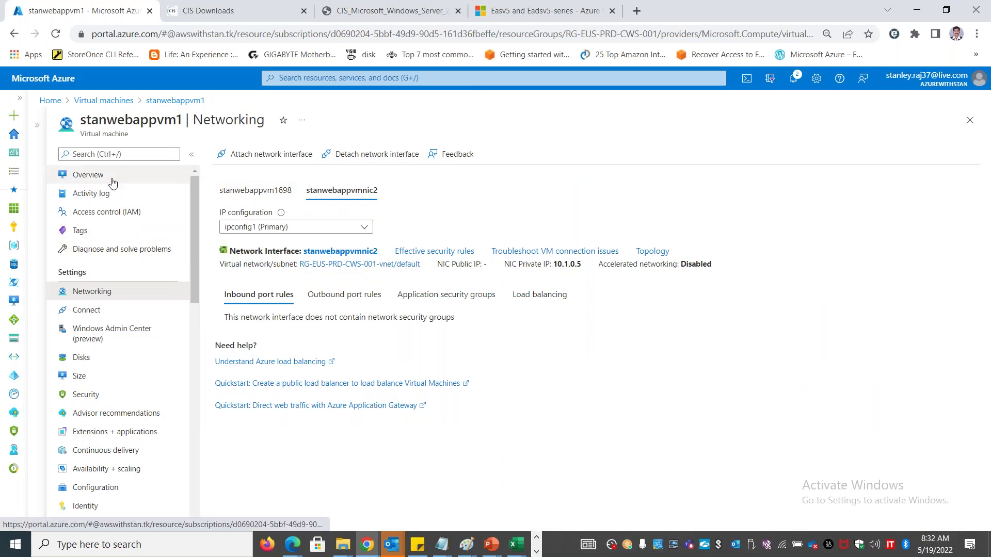
left_click(85, 175)
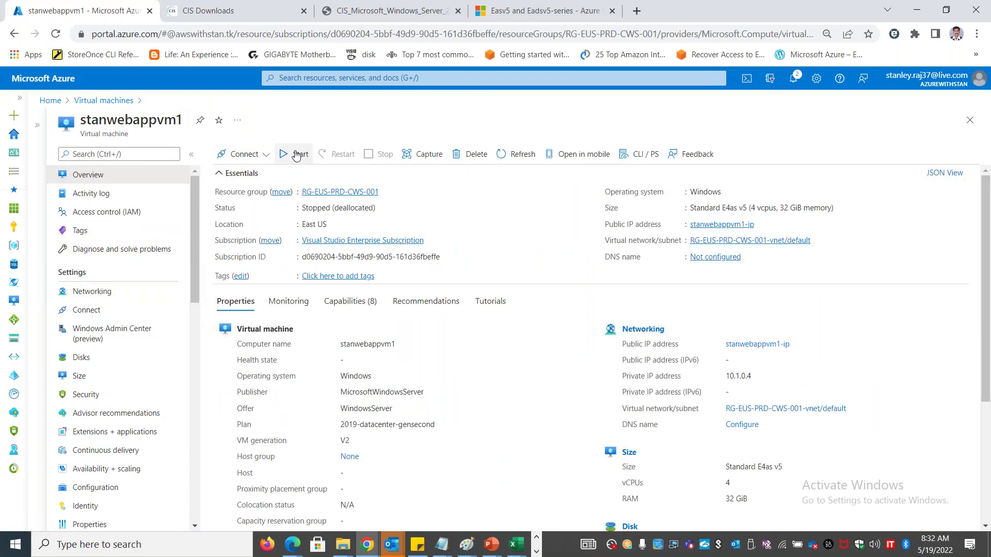
left_click(295, 155)
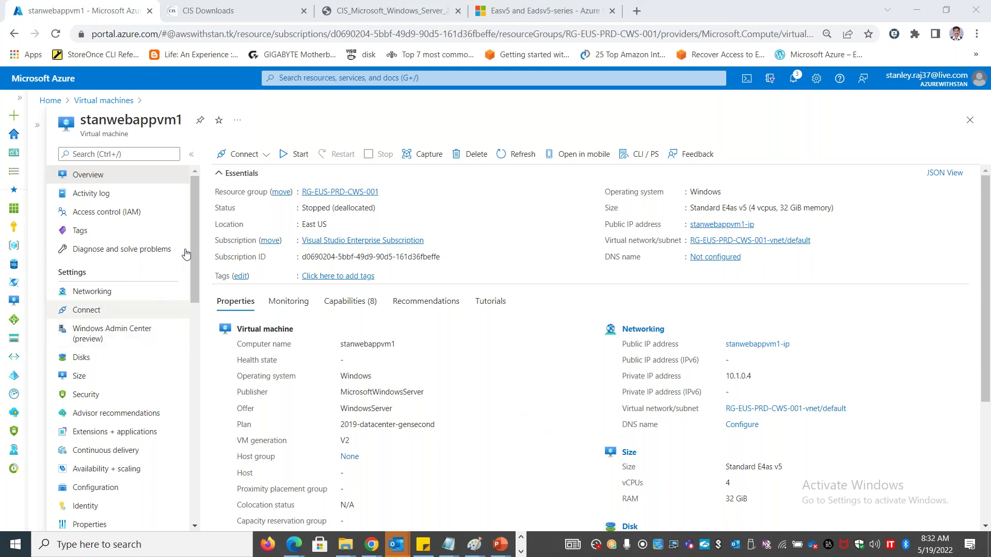
scroll(198, 247, "down", 1)
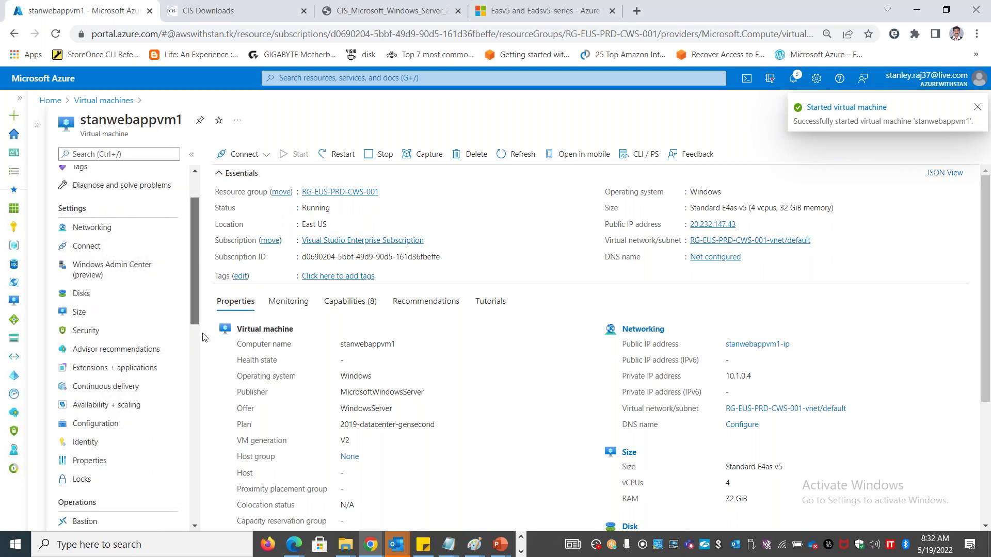
scroll(202, 345, "down", 3)
scroll(202, 341, "up", 1)
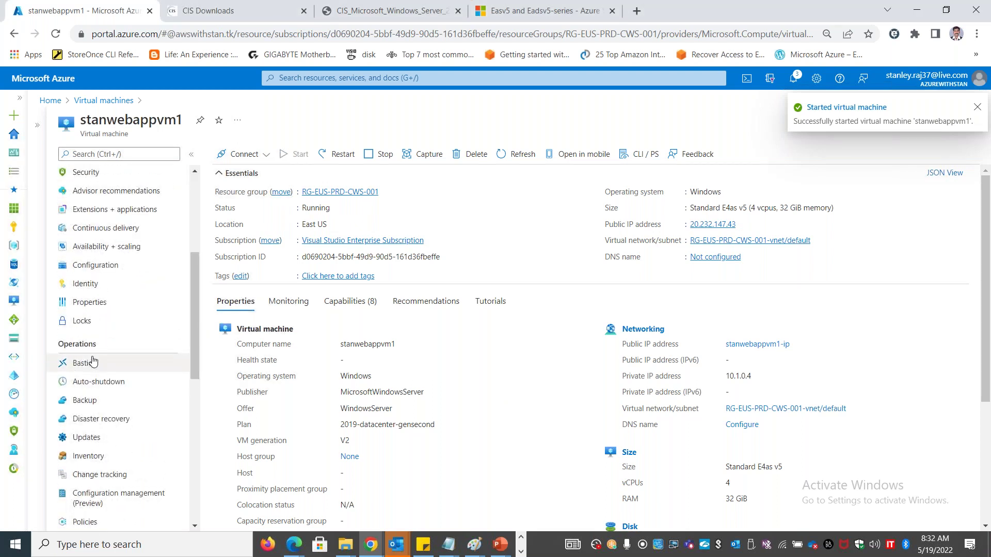
scroll(90, 342, "down", 6)
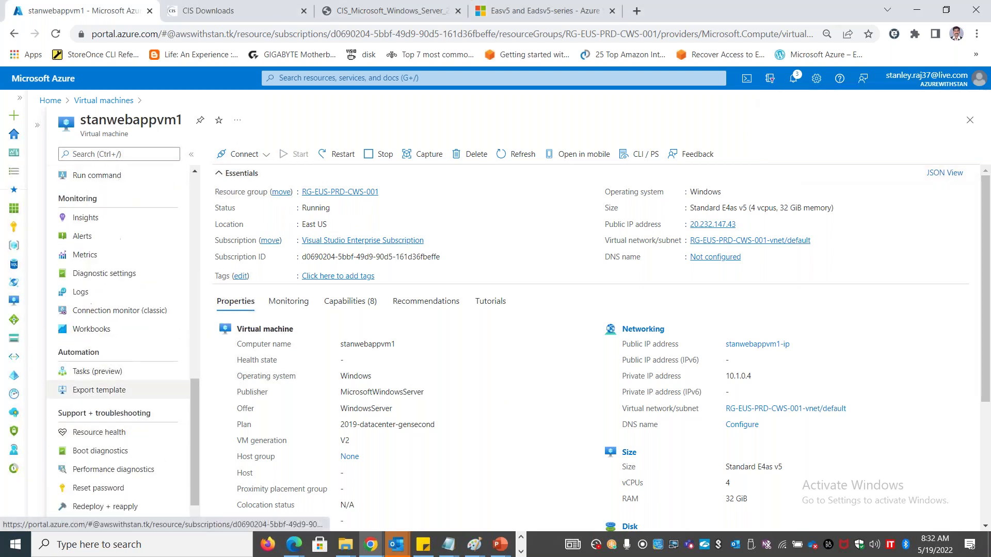
scroll(116, 449, "up", 10)
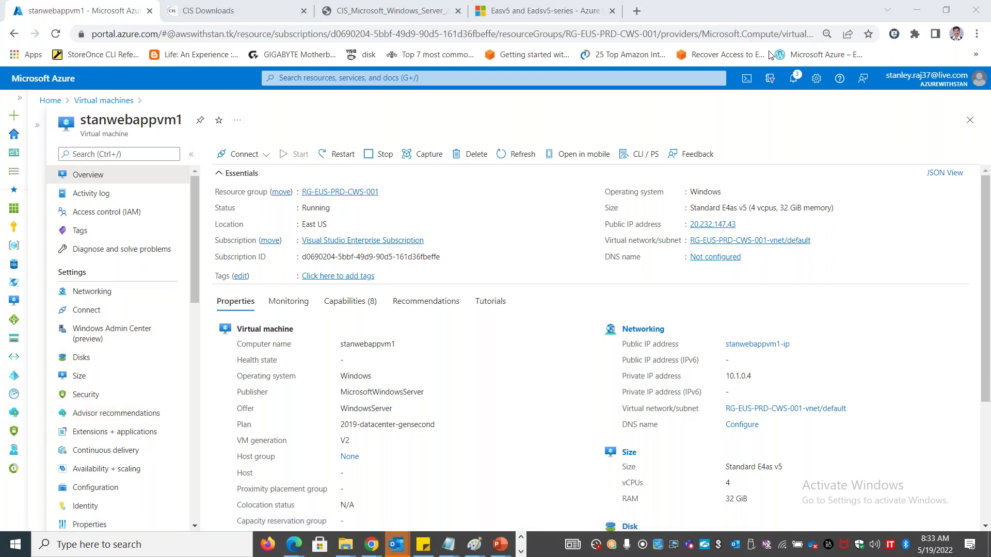
Copy the public IP address of stanwebappvm1 and start a Remote Desktop connection (mstsc) to it.
left_click(744, 224)
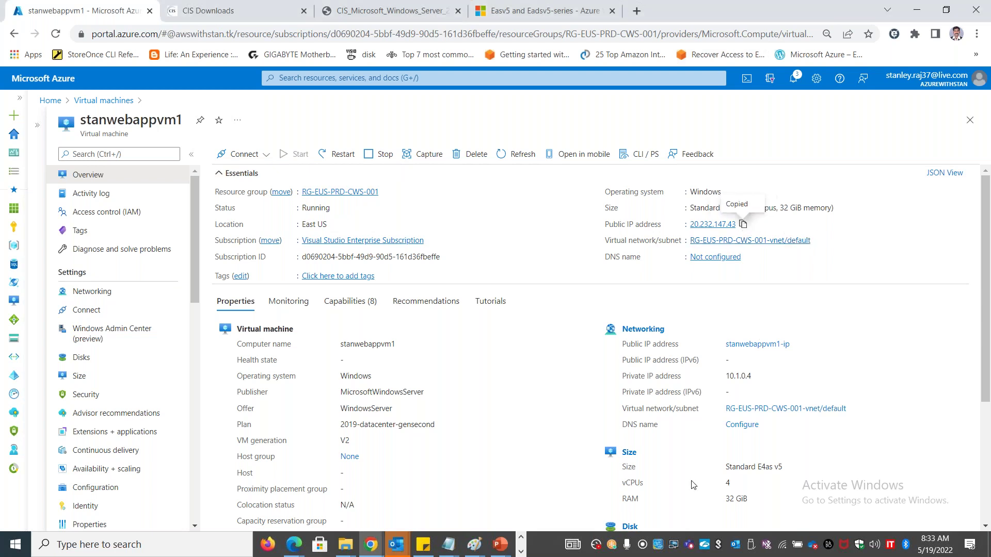
left_click(521, 552)
key("super+r")
type("mstsc")
key("Return")
key("ctrl+v")
key("Return")
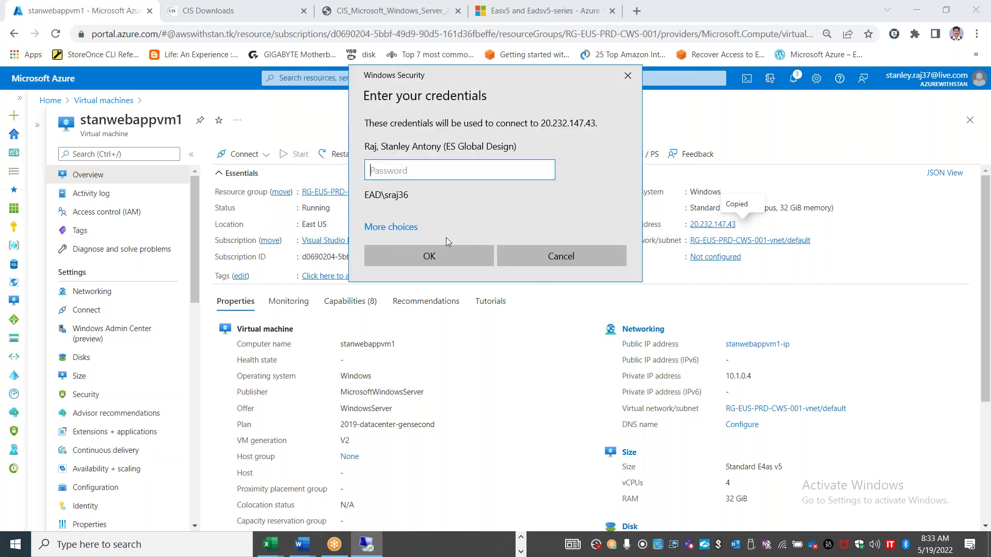
Sign in to the remote VM with a different account, entering its user name and password, and accept the connection.
left_click(419, 227)
left_click(459, 301)
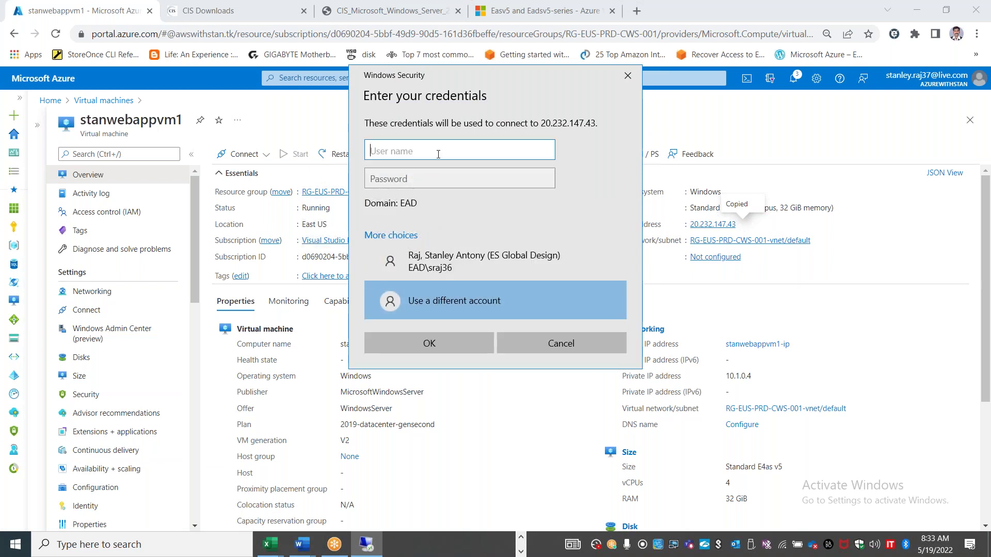
type("stan")
key("Tab")
type("*")
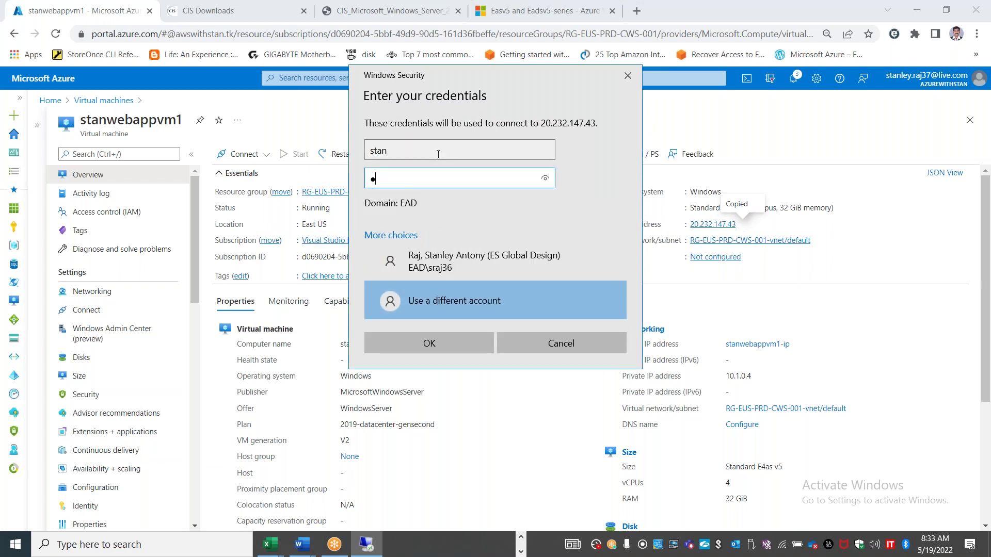
type("**********")
key("Return")
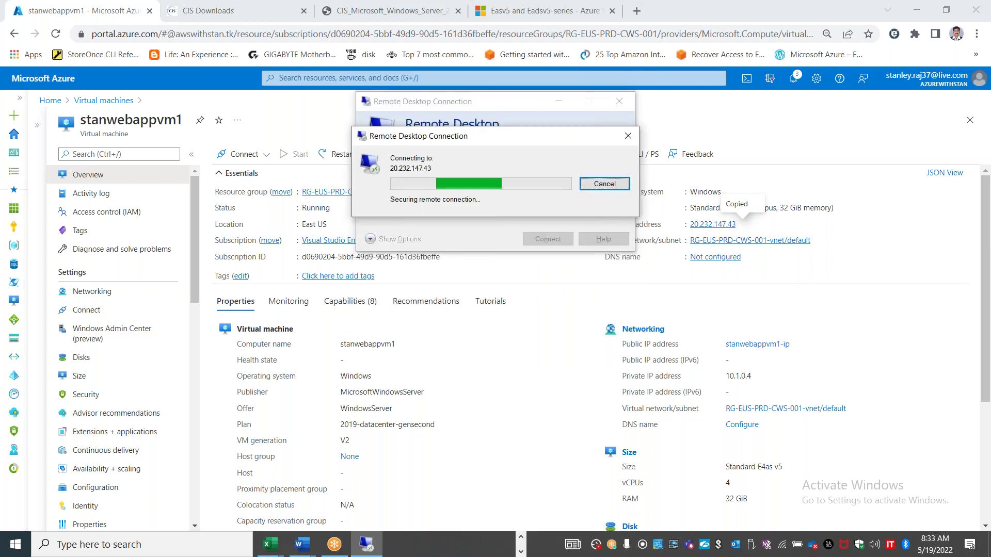
left_click(539, 283)
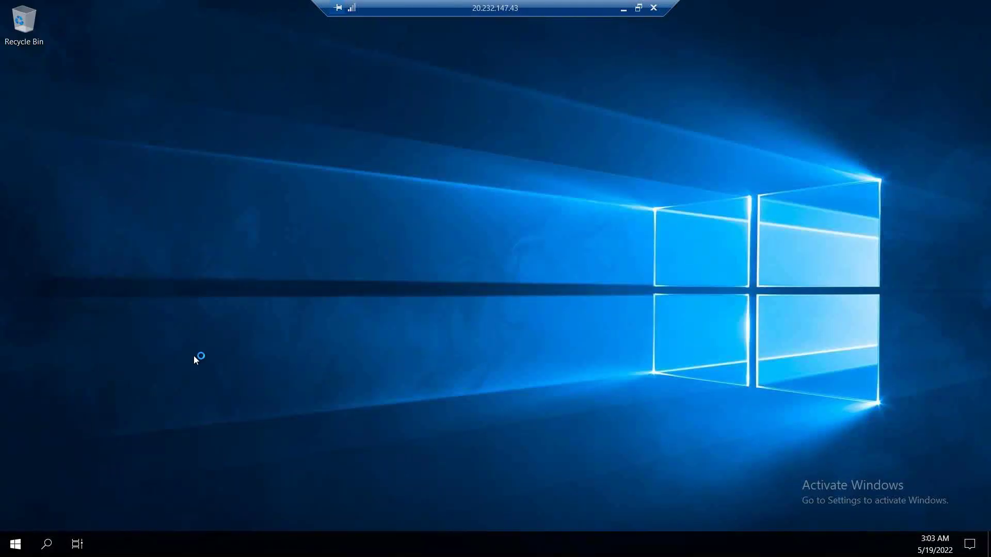
Open Disk Management on the remote VM.
key("super")
right_click(16, 545)
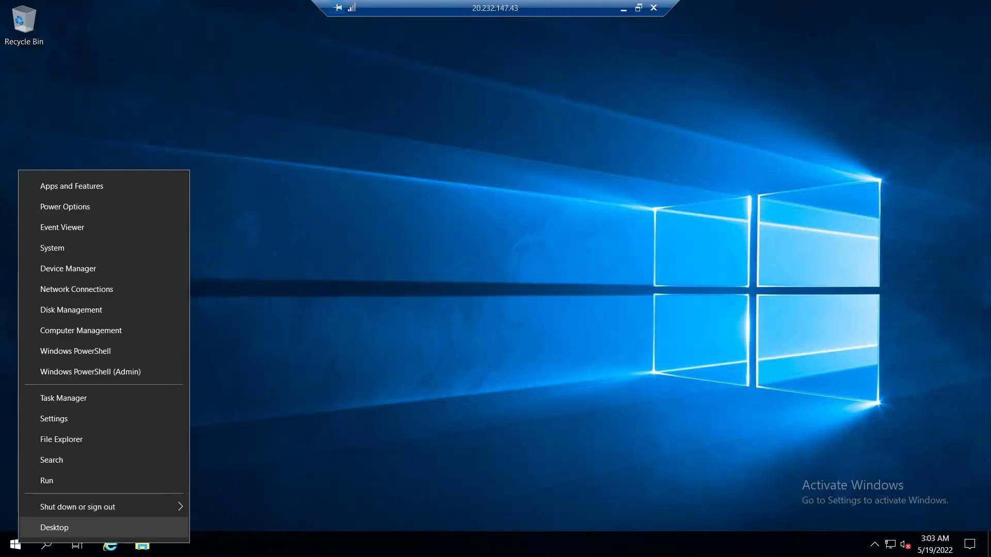
left_click(72, 310)
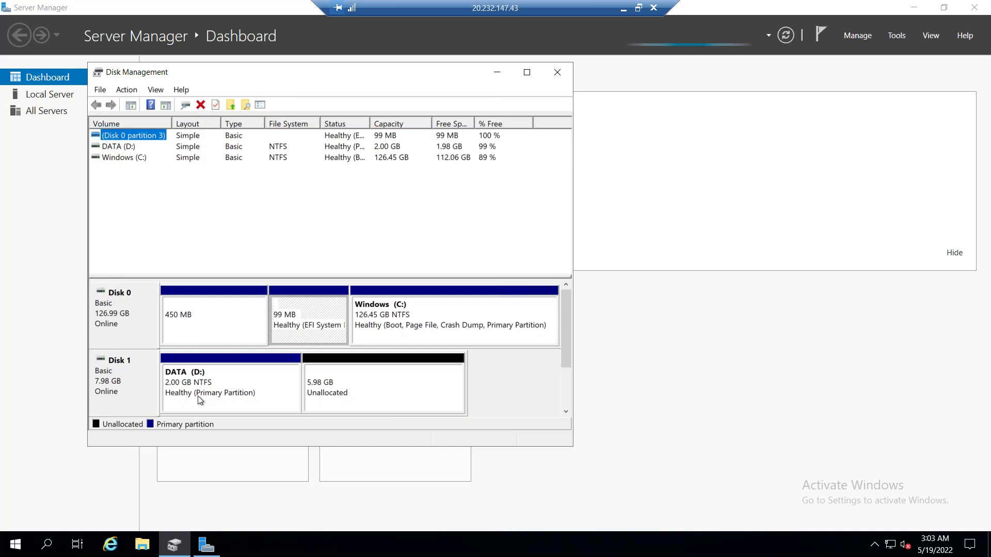
Extend the DATA (D:) volume on Disk 1 by 4096 MB and open the volume's list of actions.
right_click(264, 392)
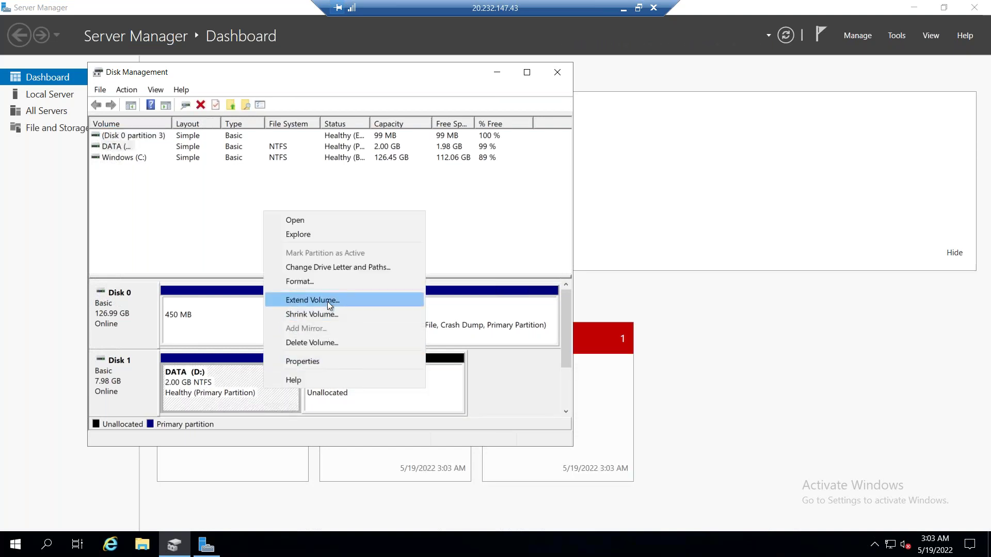
left_click(327, 300)
left_click(340, 376)
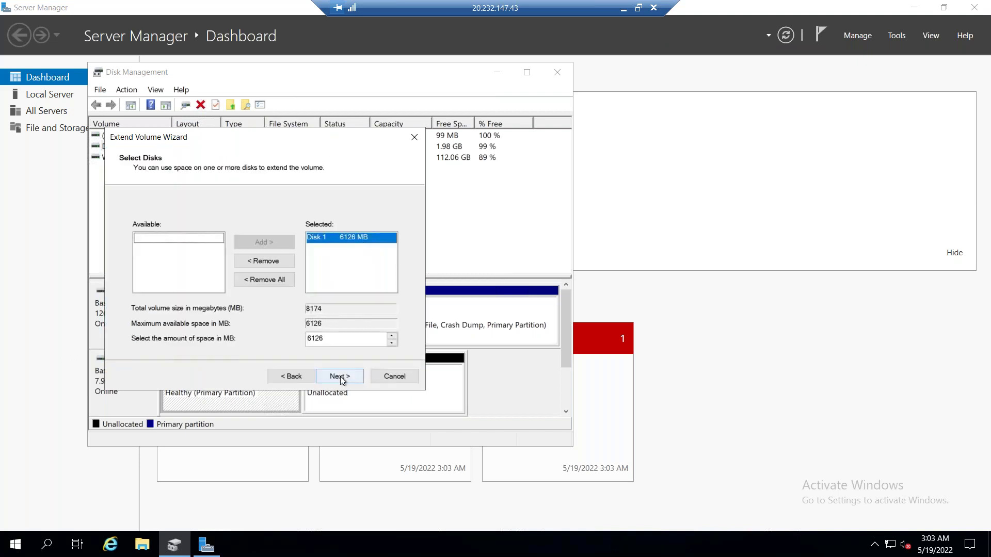
left_click_drag(326, 339, 290, 340)
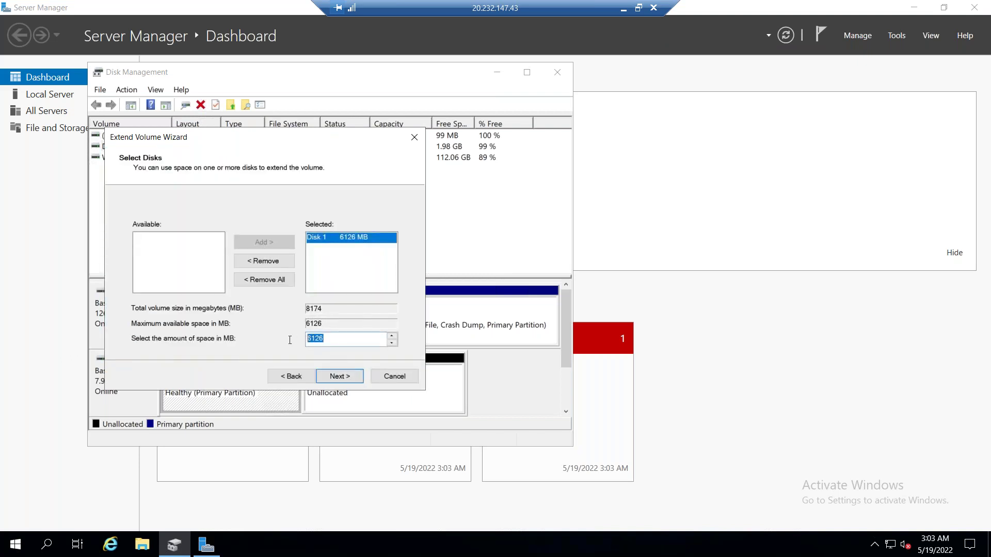
type("4096")
left_click(347, 377)
left_click(349, 378)
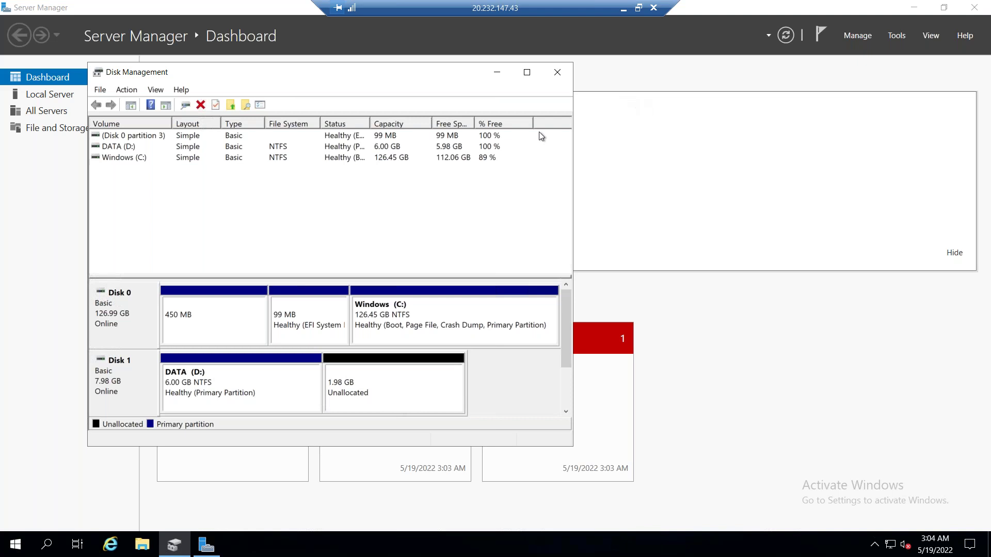
right_click(308, 379)
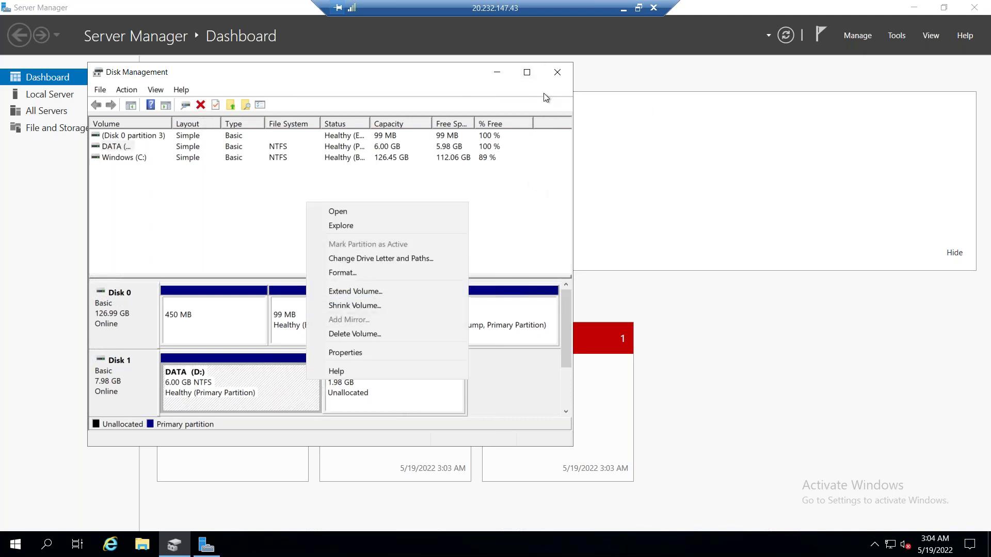
Clear Disk Management and the Windows Admin Center message from view, and open Network Connections on the remote VM with ncpa.cpl.
left_click(497, 72)
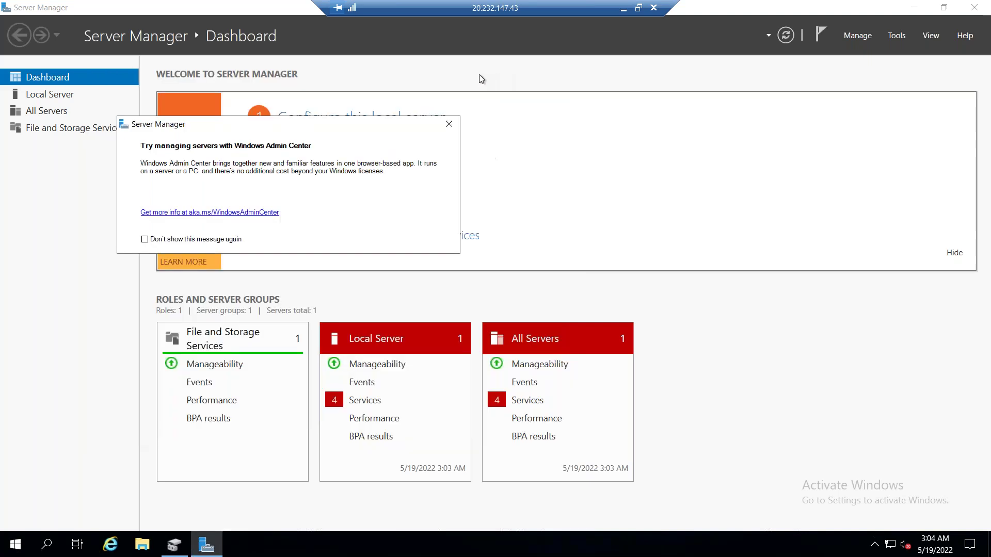
left_click(449, 122)
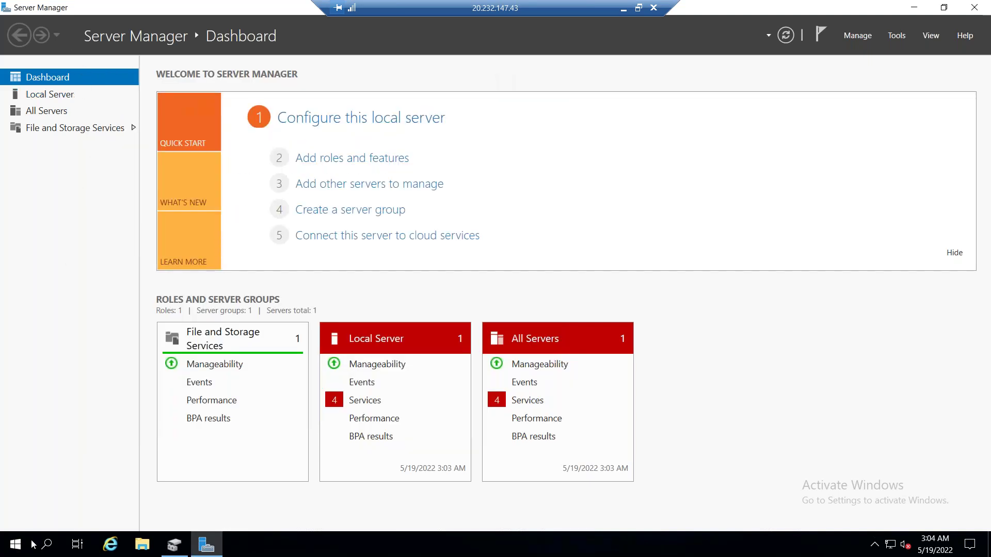
right_click(16, 545)
left_click(66, 494)
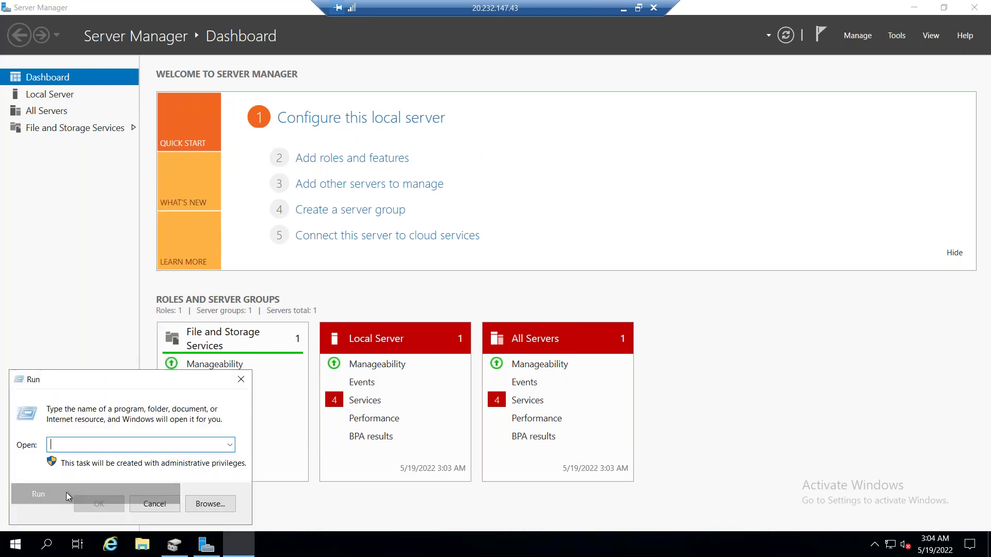
type("explorer")
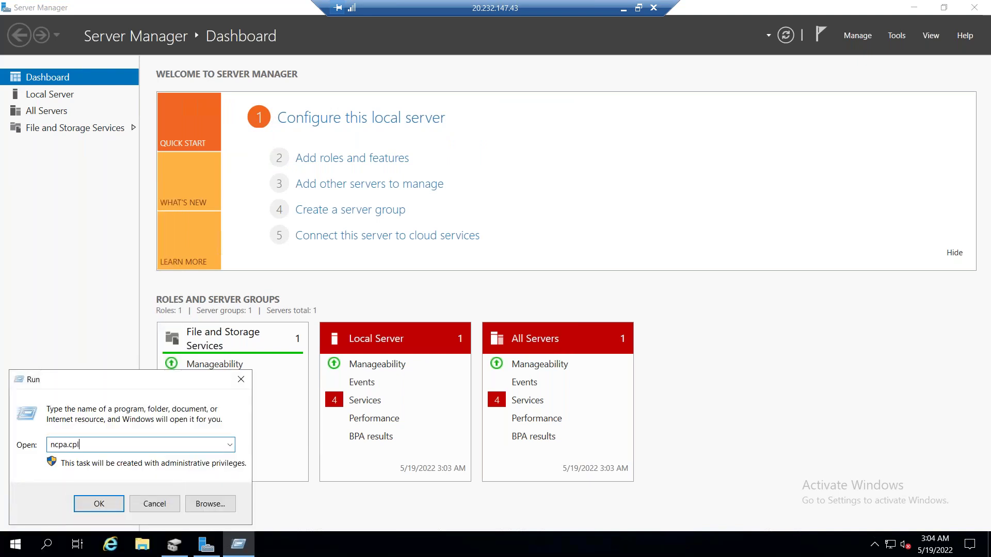
key("Return")
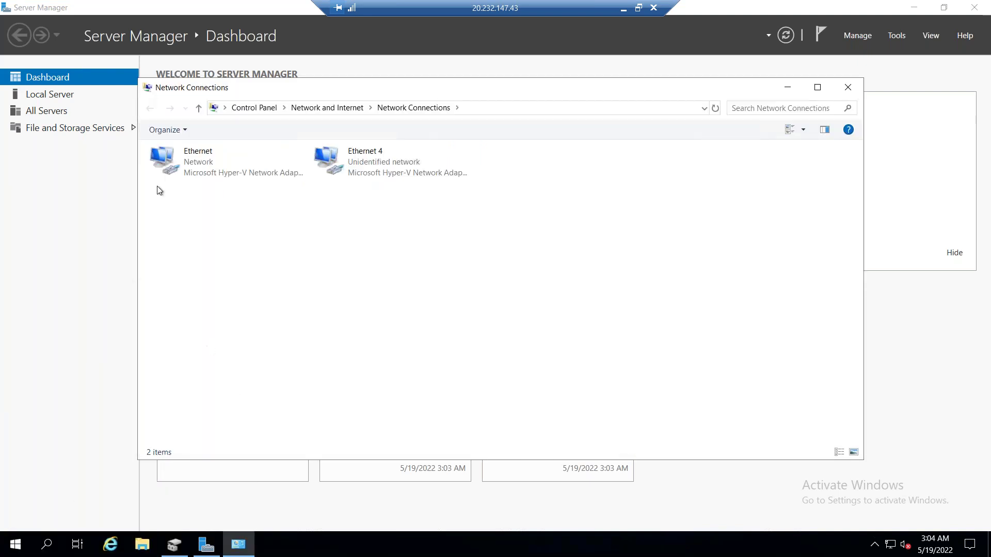
Examine the Ethernet and Ethernet 4 adapters in the remote VM's Network Connections.
left_click(341, 163)
left_click(260, 175)
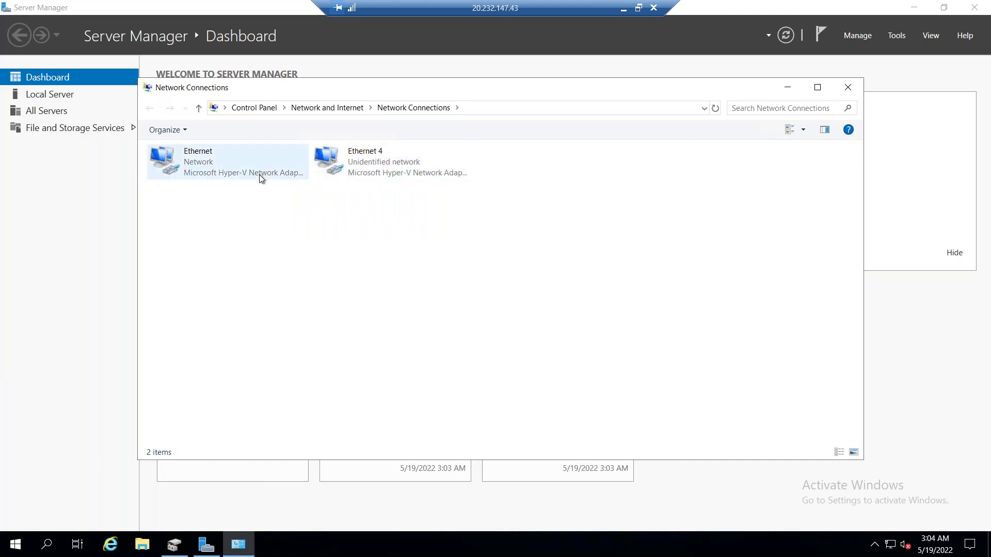
left_click(371, 168)
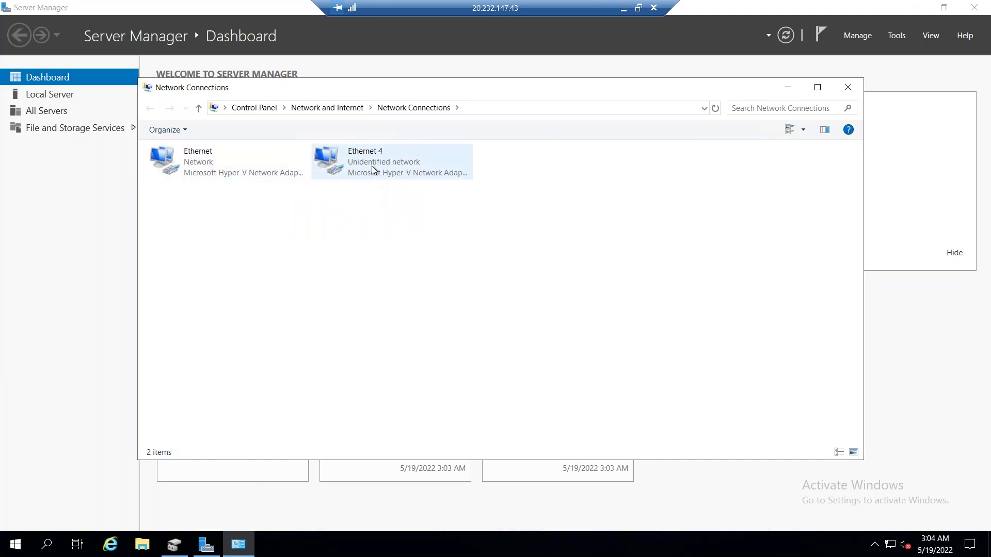
left_click(372, 166)
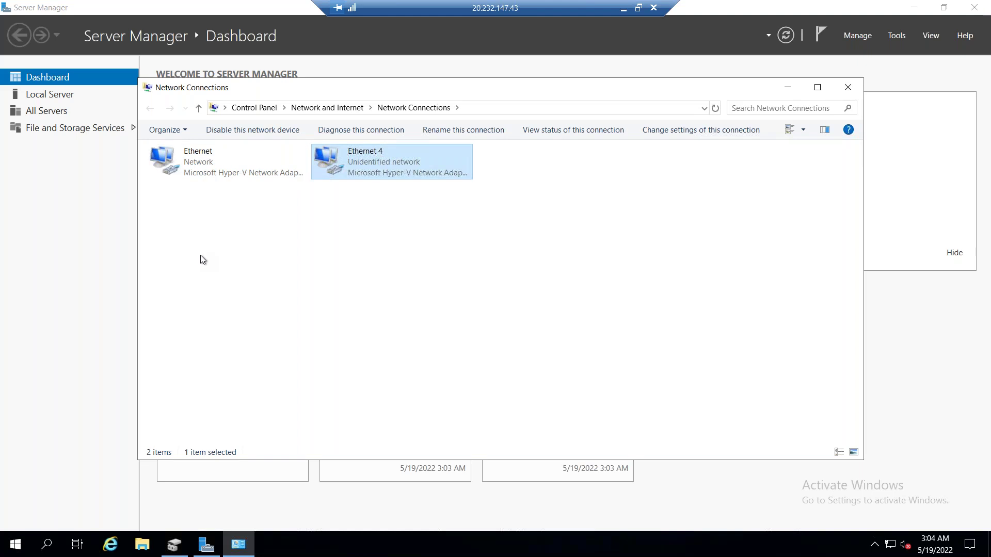
Switch back to the Azure portal and open network interface stanwebappvm1698 from stanwebappvm1's networking settings.
left_click(623, 11)
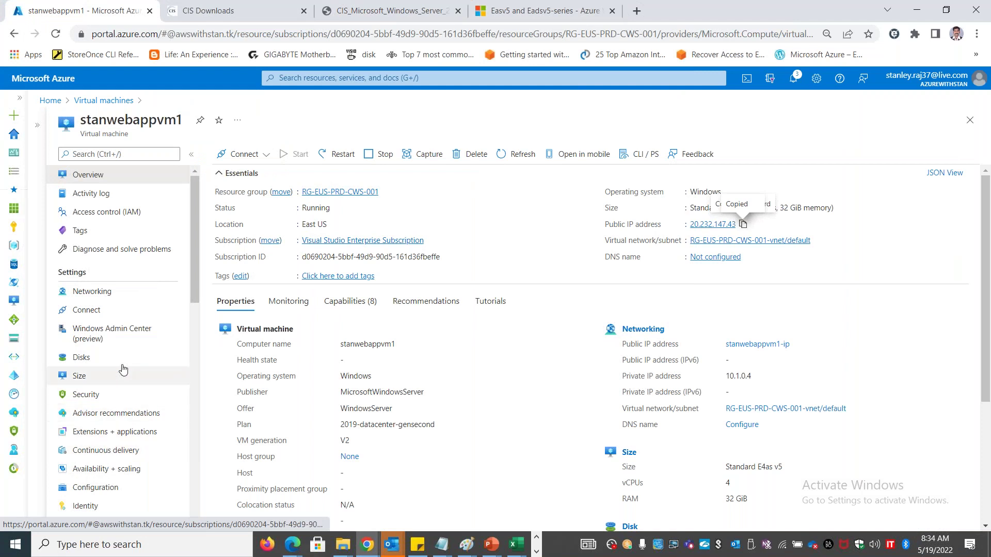
left_click(93, 292)
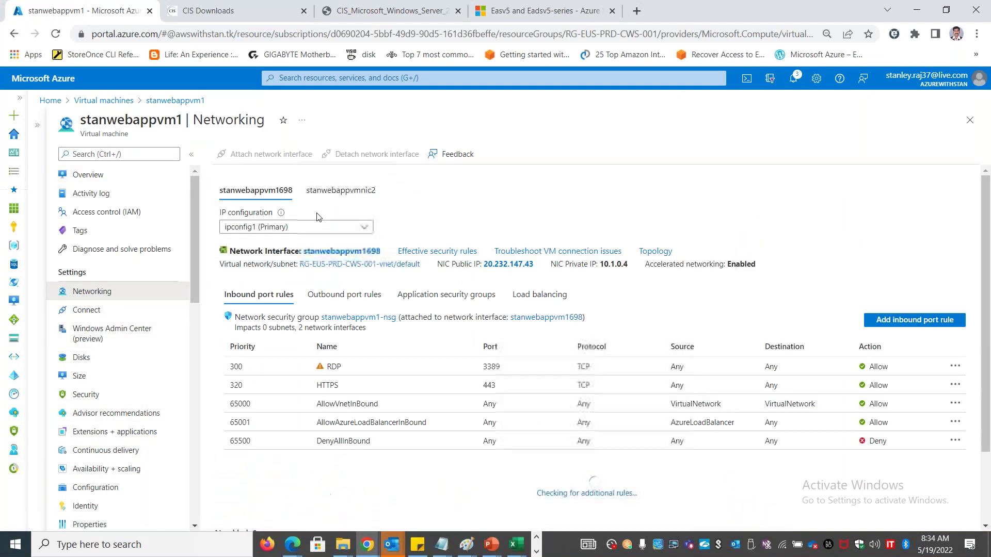
left_click(327, 252)
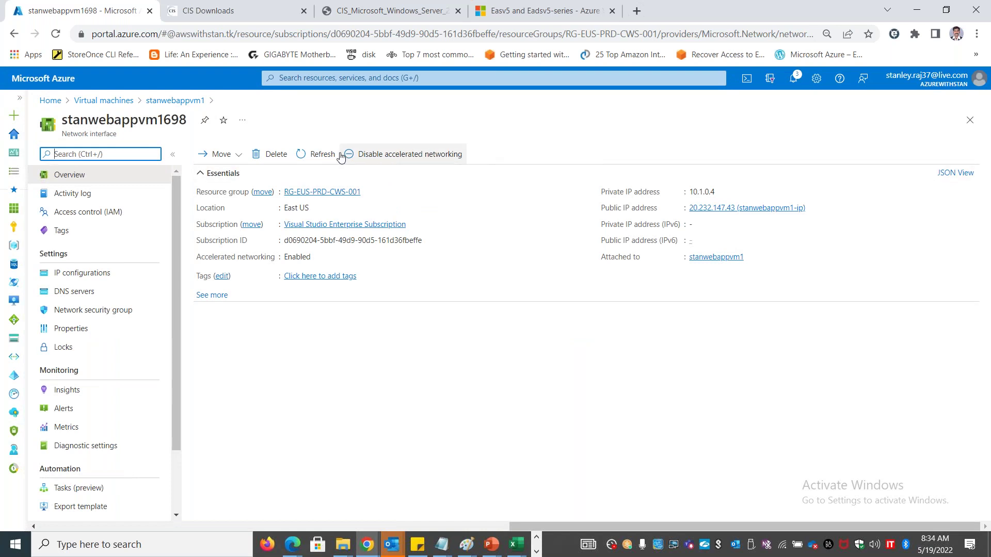
Go back through the virtual machines list to stanwebappvm1's networking settings and open network interface stanwebappvmnic2.
left_click(122, 101)
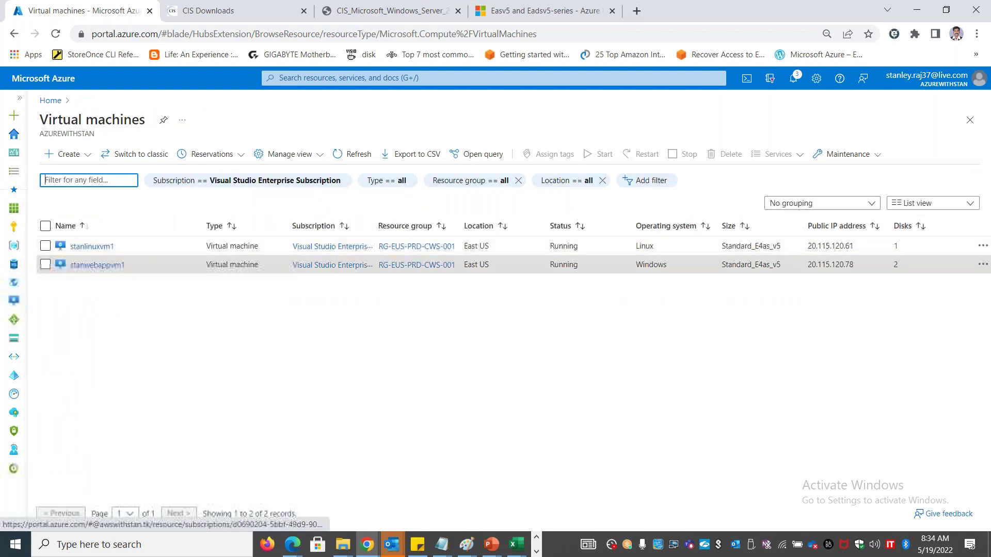
left_click(90, 266)
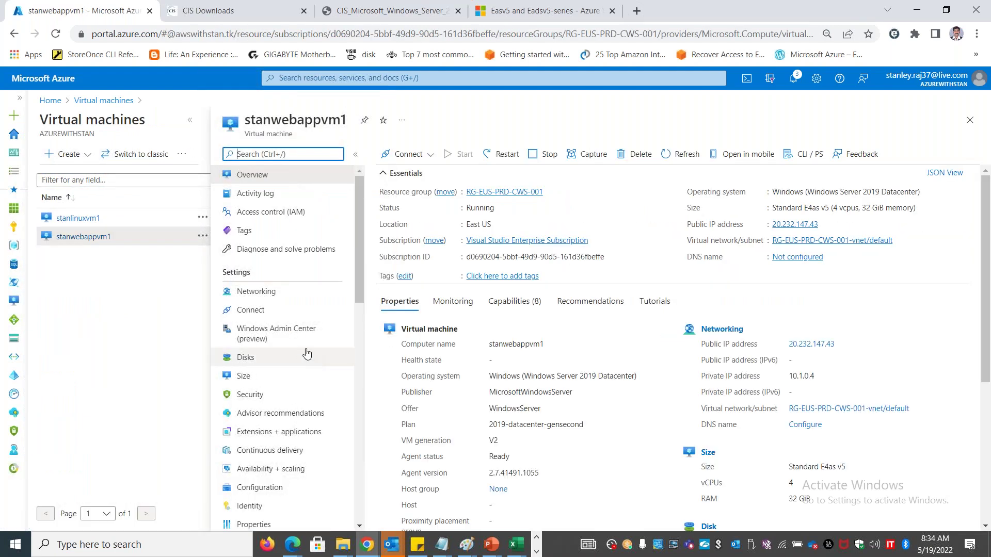
left_click(287, 291)
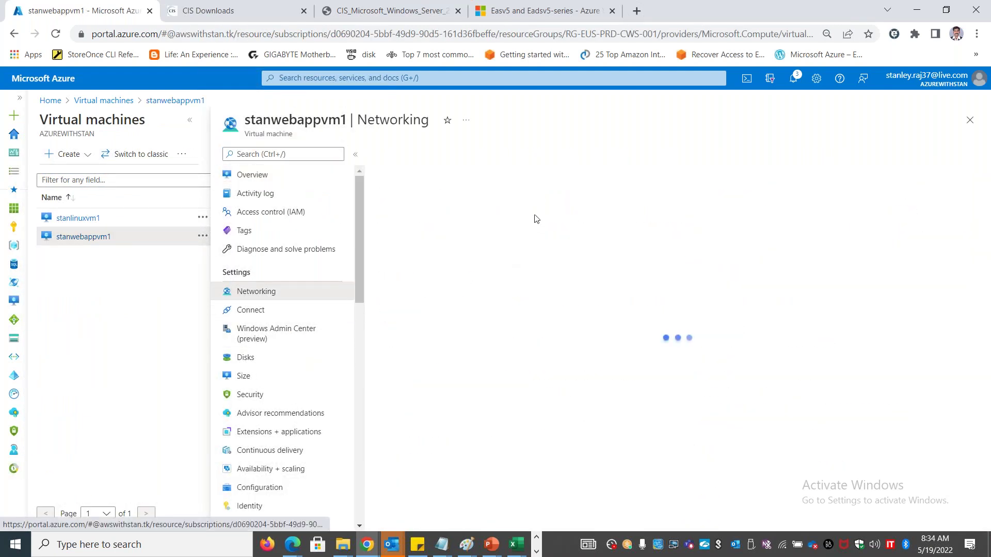
left_click(498, 191)
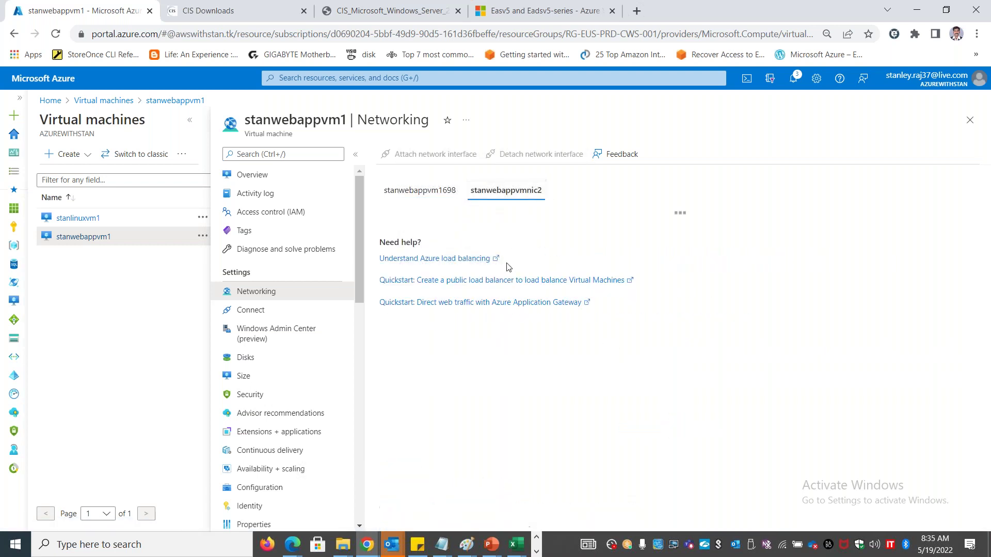
left_click(487, 256)
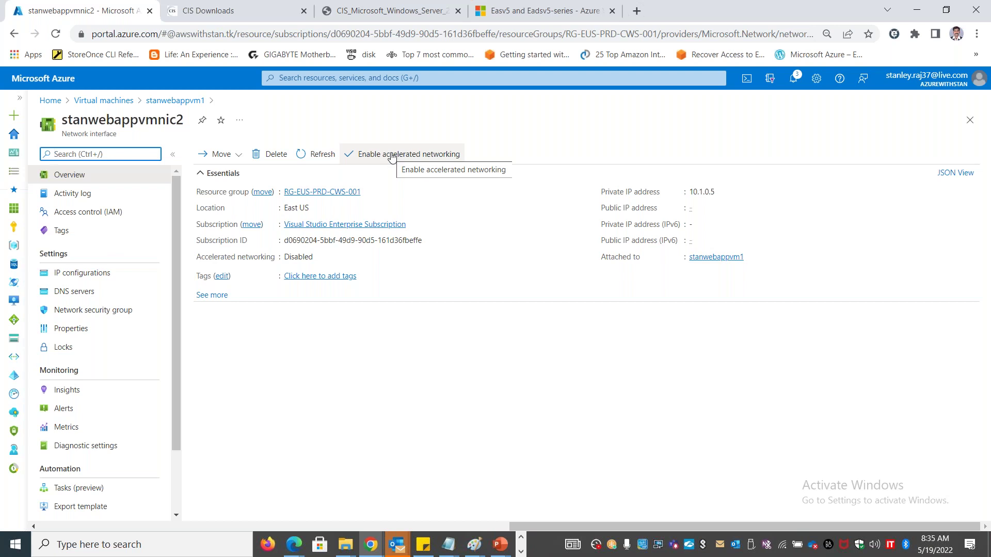
Enable accelerated networking on stanwebappvmnic2, confirming the operating system is supported, and return to stanwebappvm1's networking settings at full width.
left_click(392, 154)
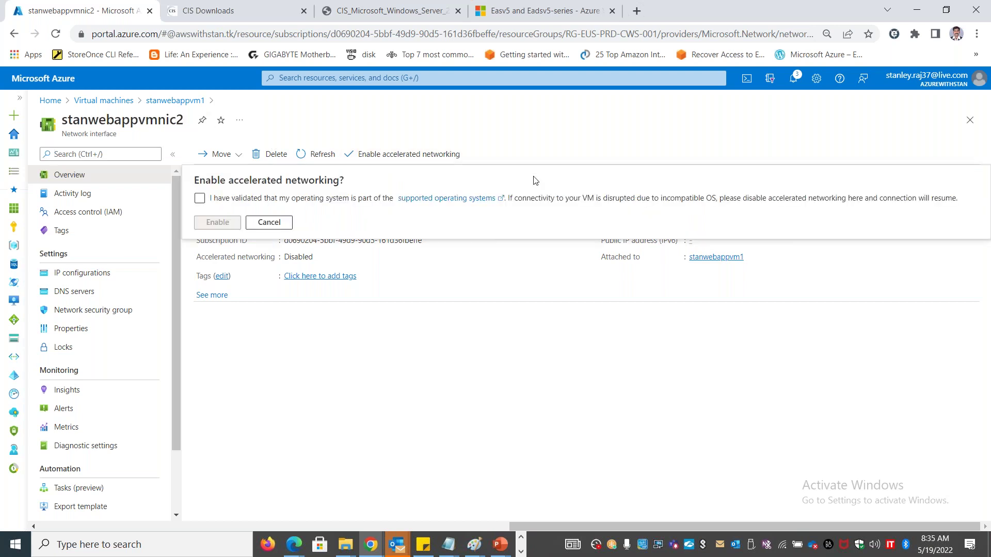
left_click(200, 198)
left_click(217, 222)
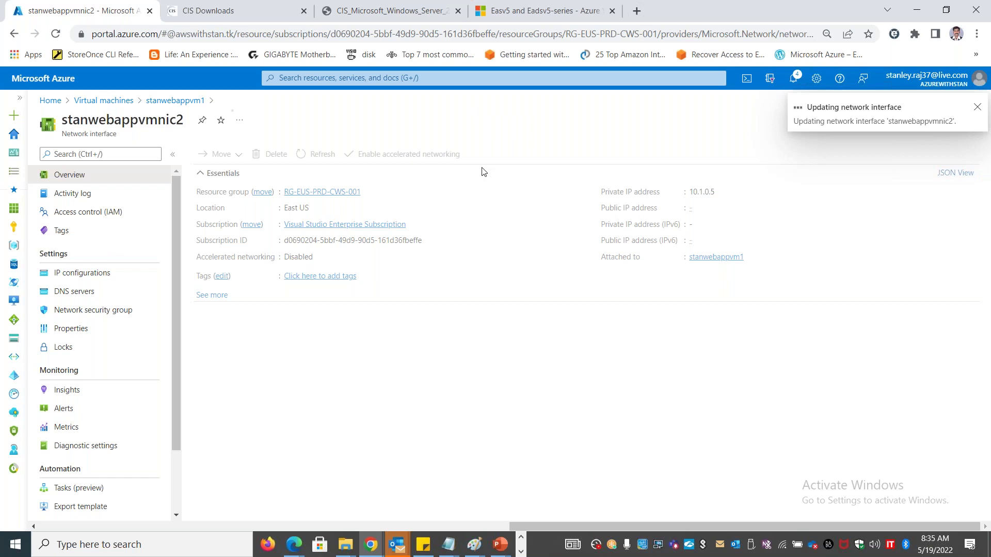
left_click(175, 100)
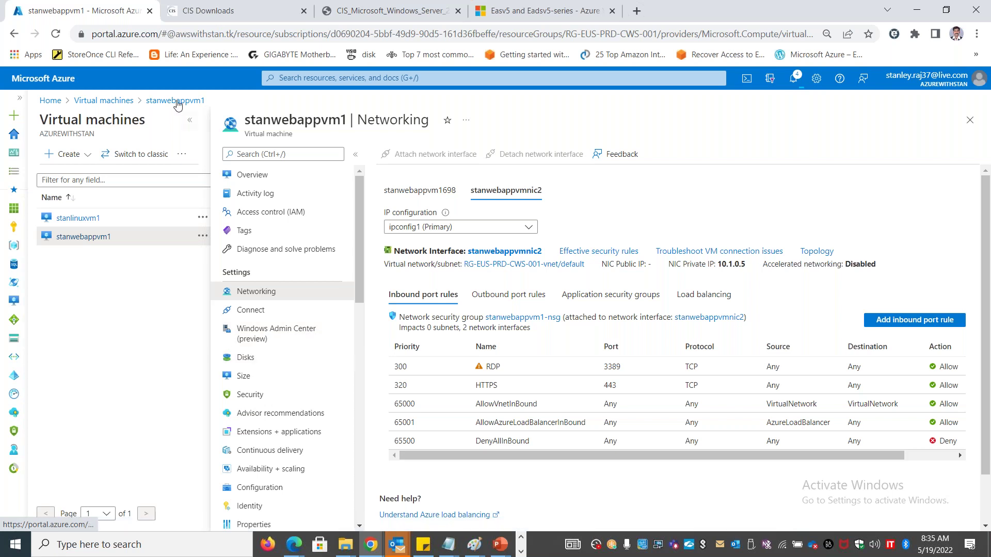
left_click(189, 120)
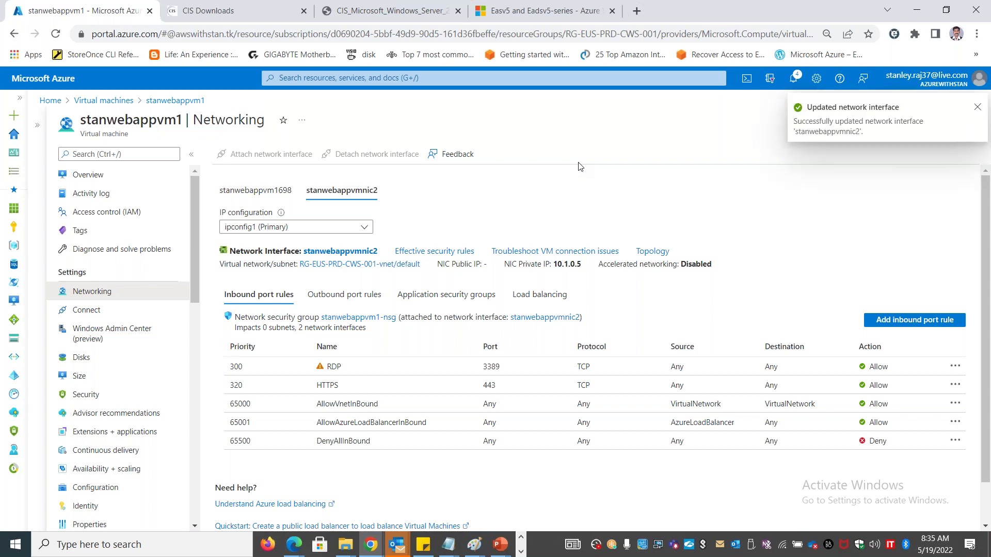
Open Swap OS disk from stanwebappvm1's disk settings and check which managed disks can be chosen.
left_click(118, 358)
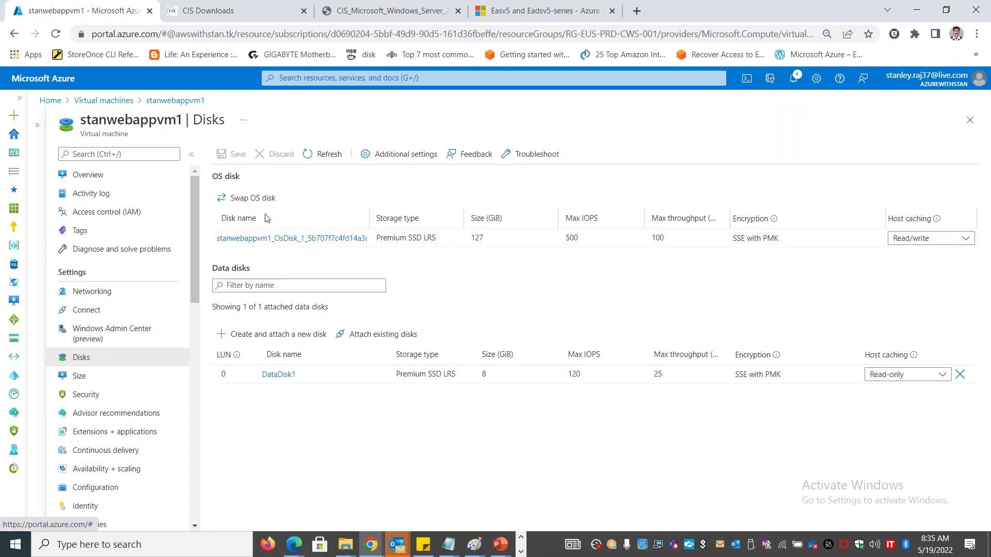
left_click(253, 199)
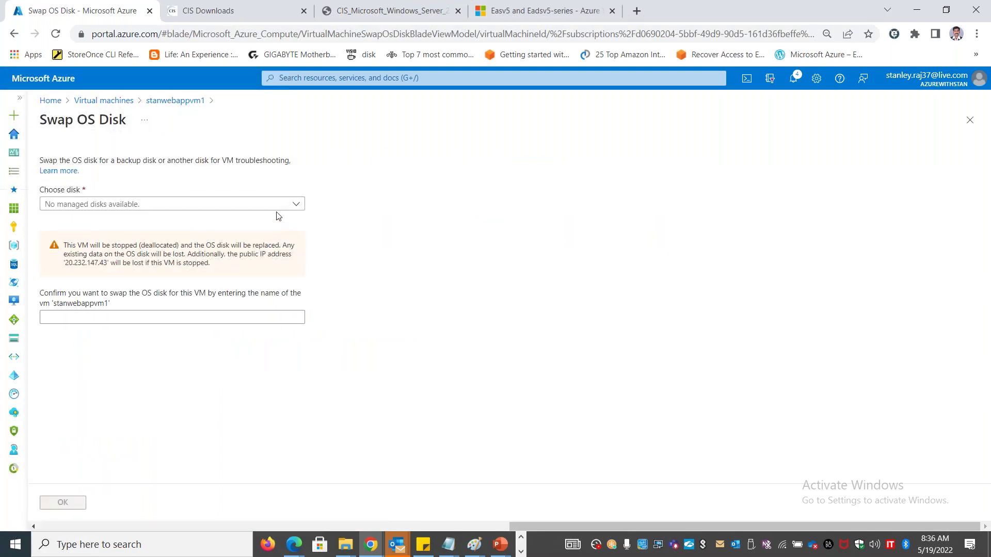
left_click(278, 207)
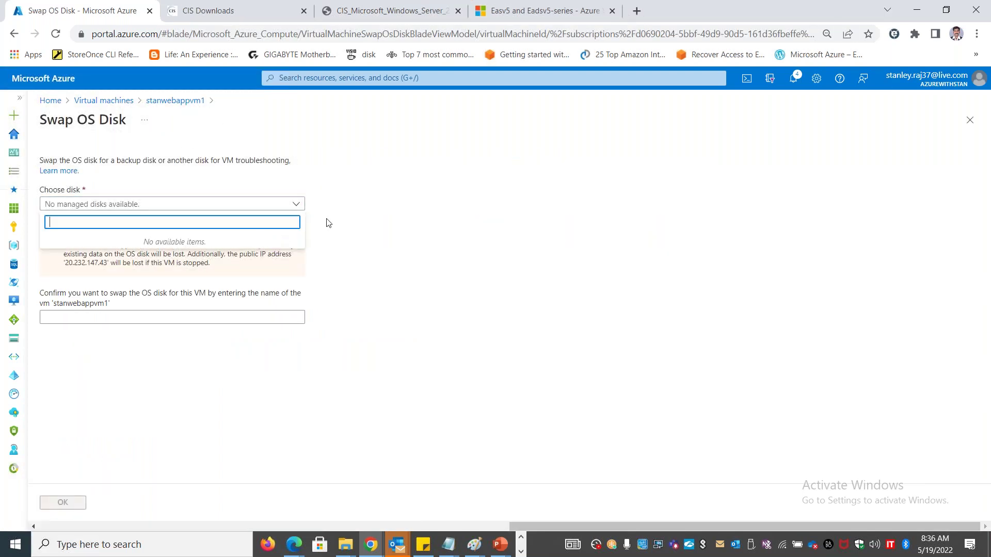
Return to the virtual machines list and open the options for creating a virtual machine.
left_click(103, 100)
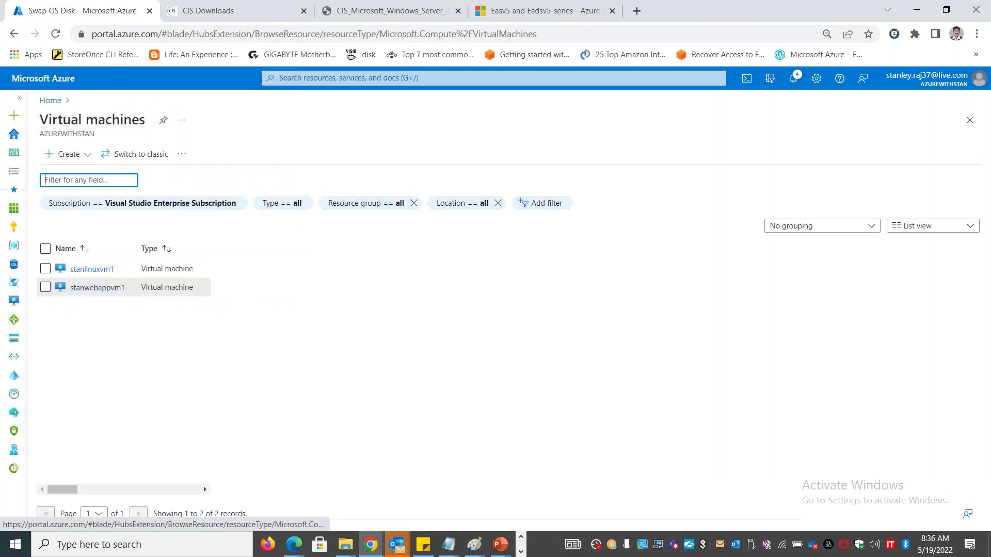
left_click(88, 155)
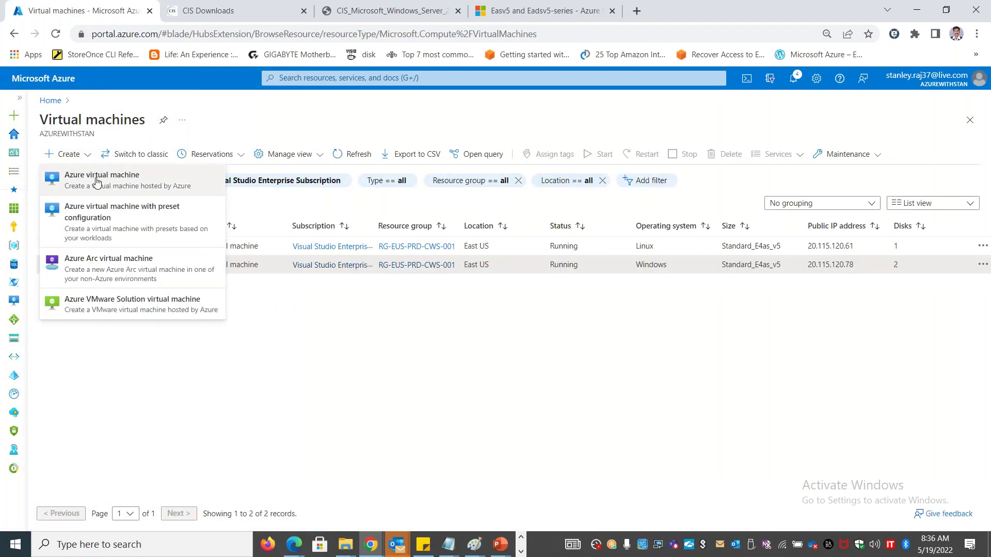
left_click(96, 180)
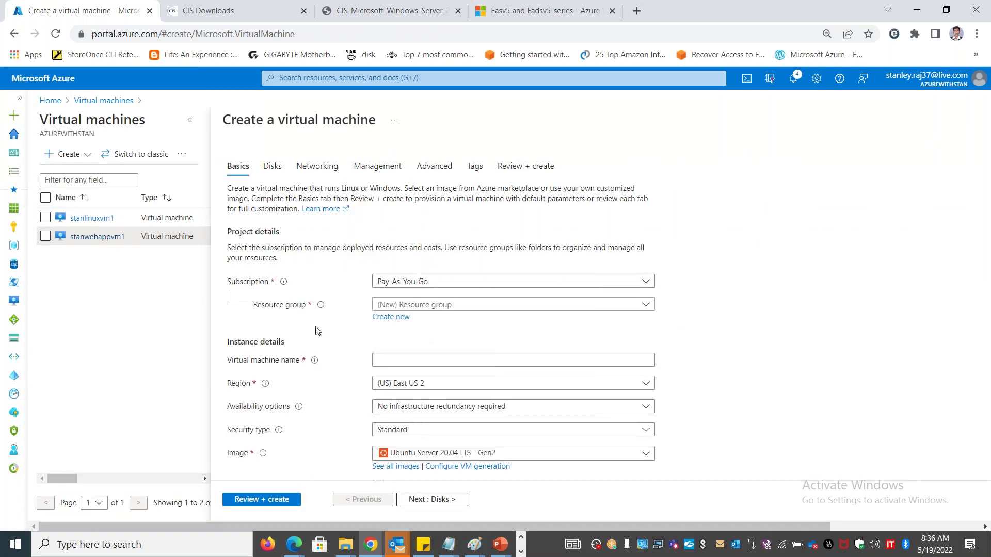
left_click_drag(246, 524, 417, 524)
left_click(974, 124)
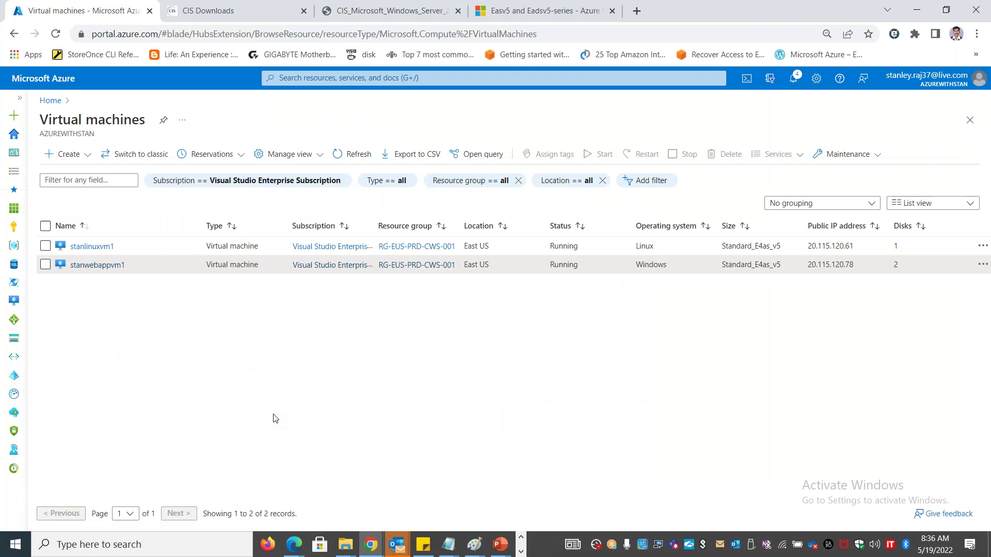
Search Google in a new tab for "dism command to uninstall windows update" and highlight the DISM descriptions in the first two results.
left_click(637, 11)
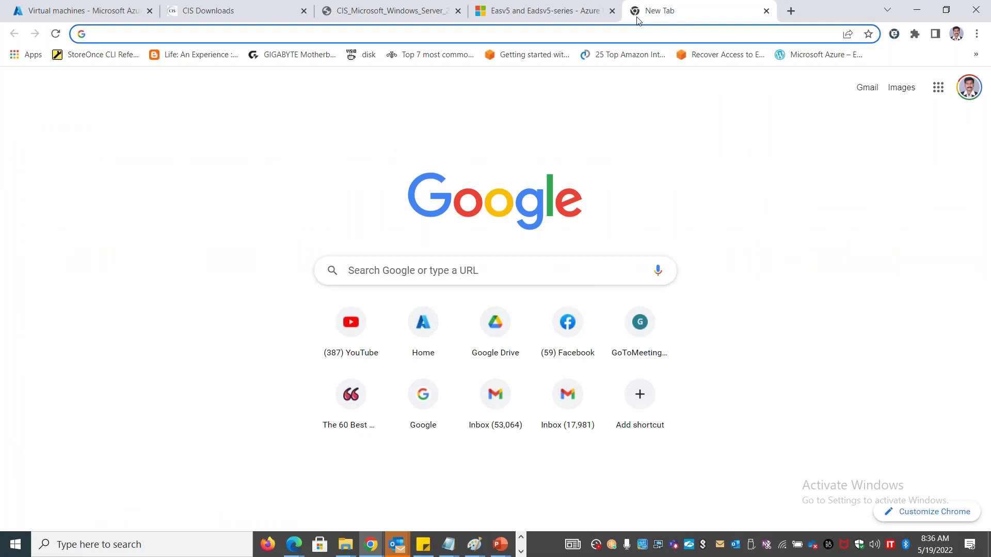
type("dism")
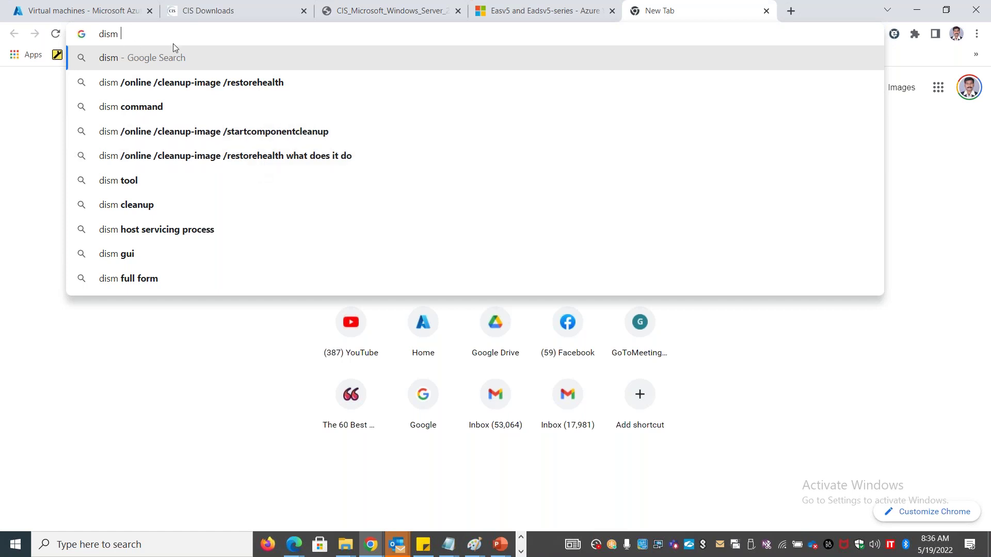
type("command ")
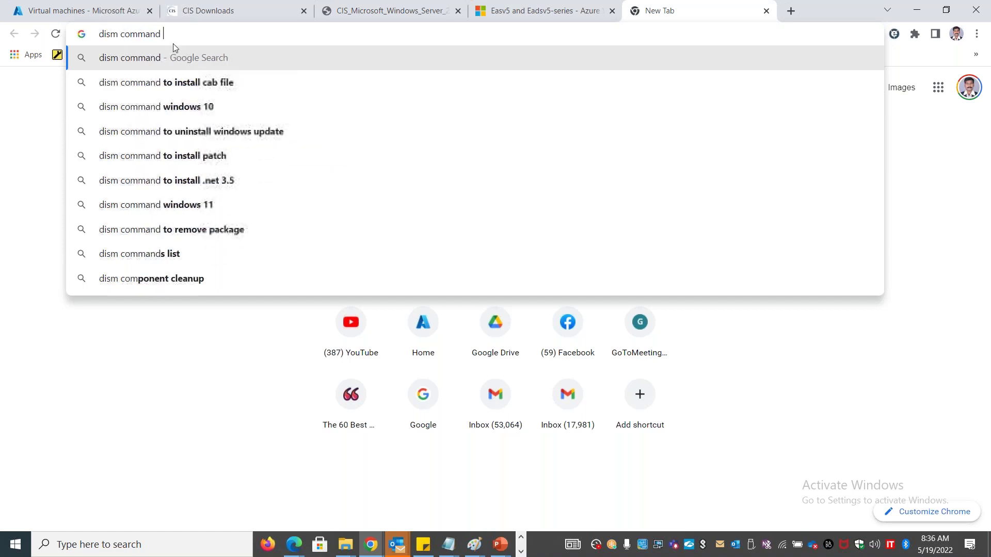
type("to unin")
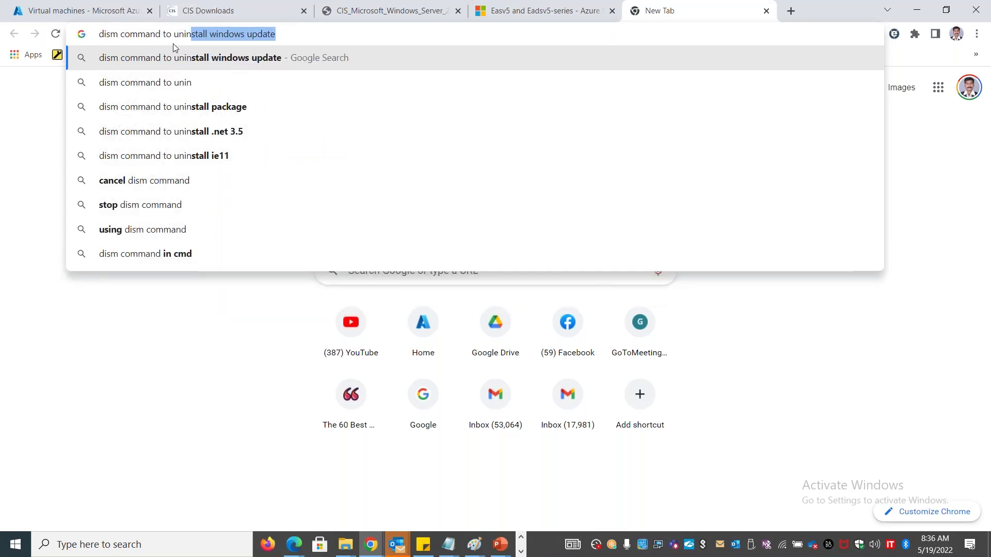
key("Return")
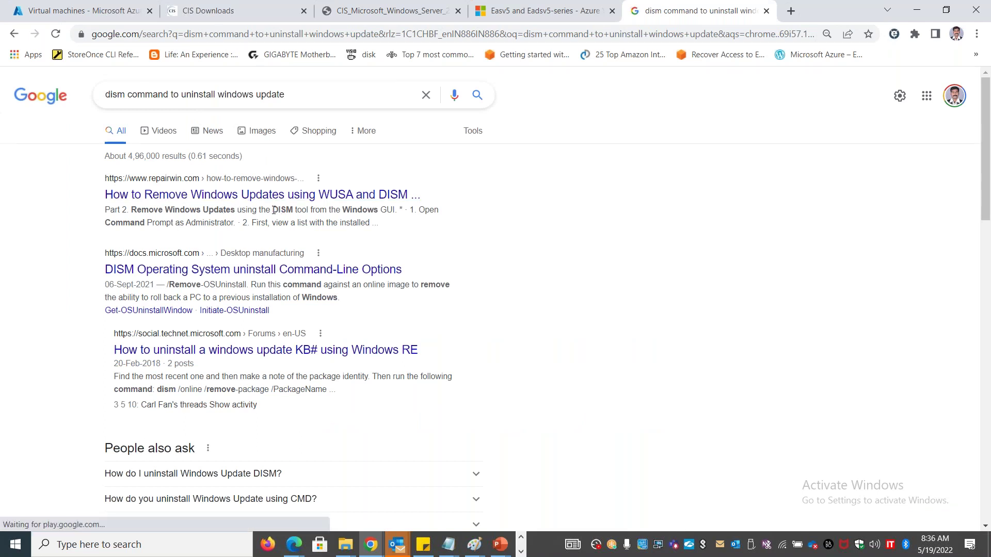
left_click_drag(274, 210, 357, 210)
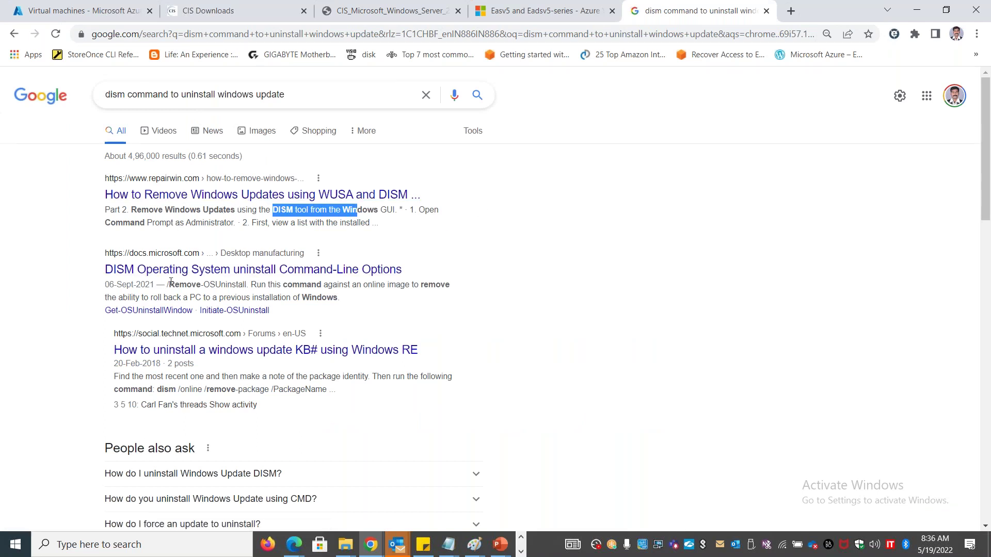
left_click_drag(171, 281, 339, 297)
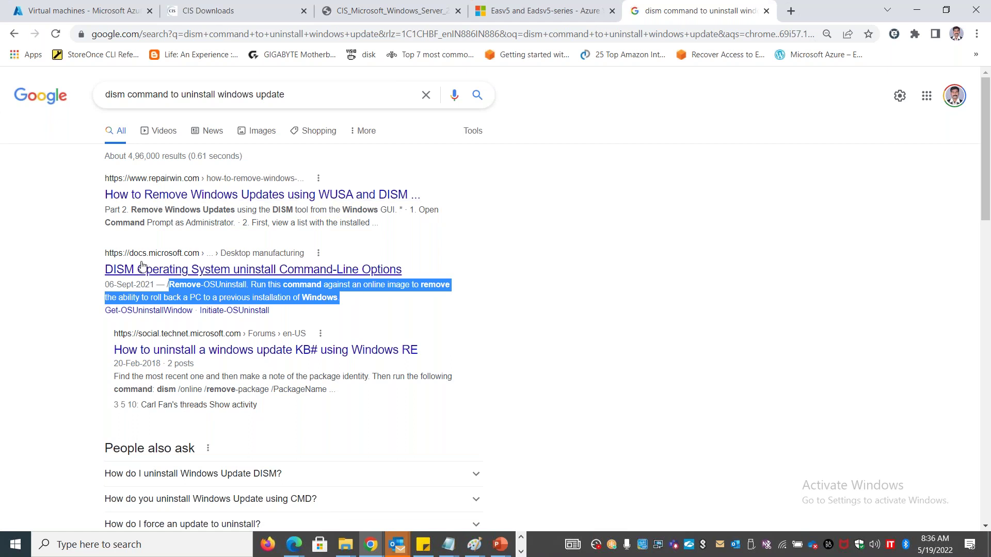
Switch to the Excel workbook and enter "Swap OS Disk" in cell B63 of the Azure Disks sheet.
left_click(70, 10)
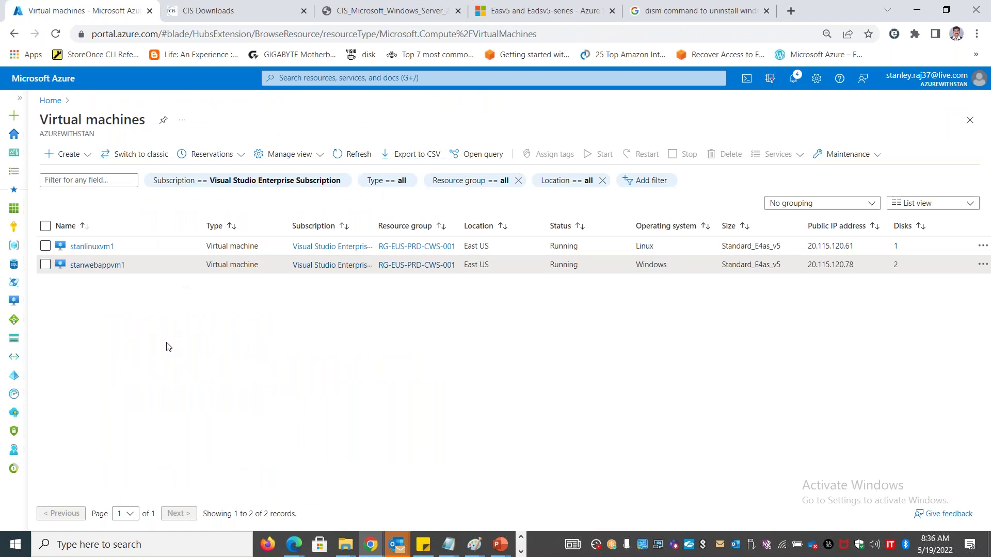
key("alt+Tab")
key("alt+Tab")
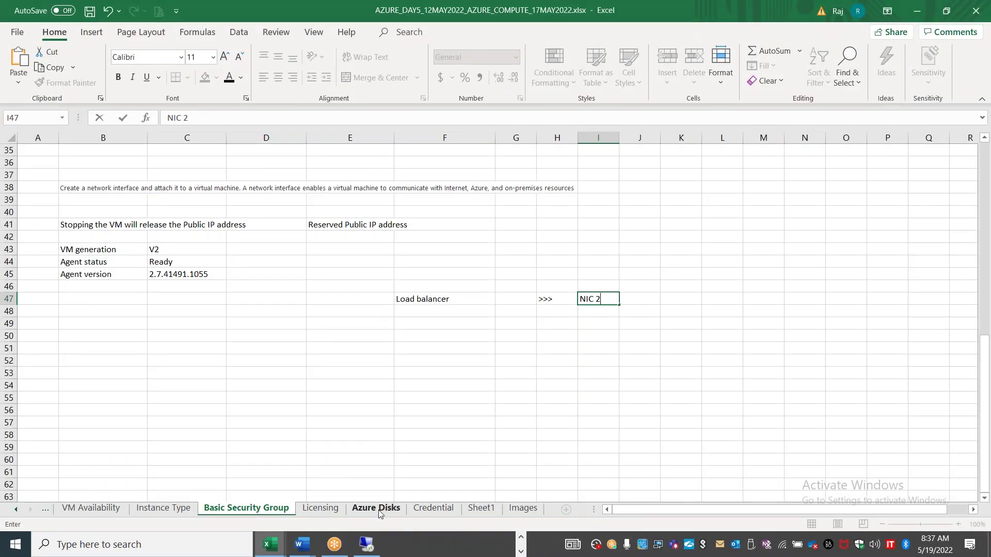
left_click(376, 508)
left_click(199, 429)
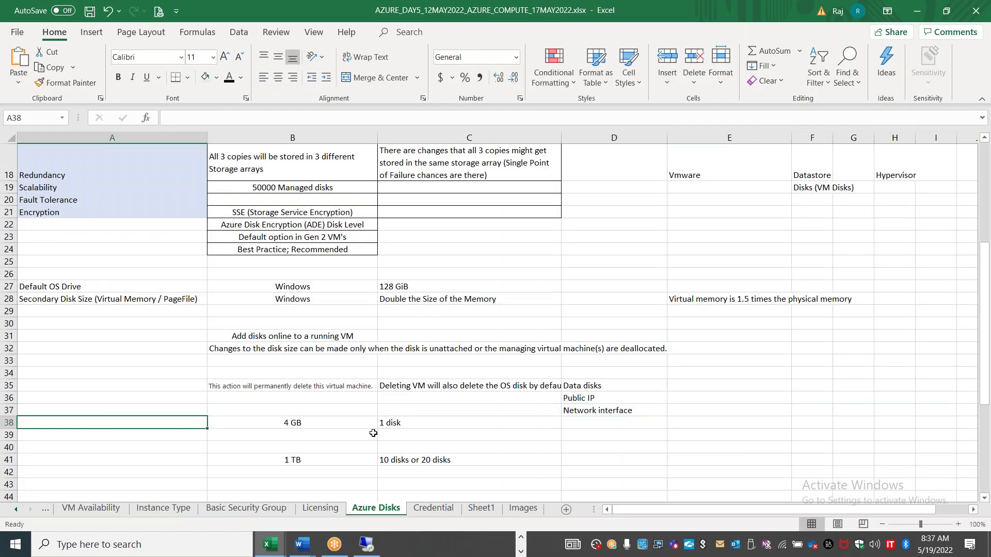
scroll(373, 433, "down", 11)
left_click(319, 285)
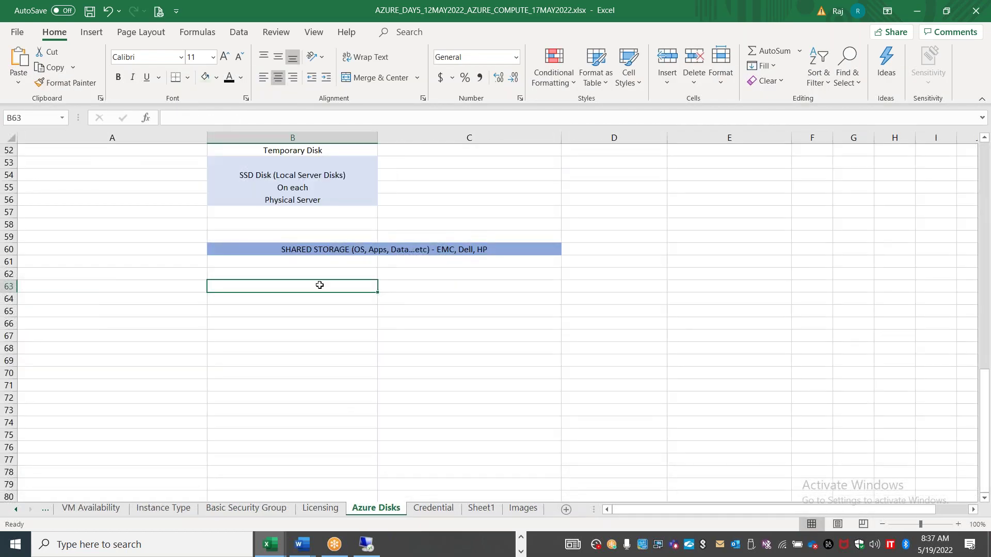
type("Swap OD")
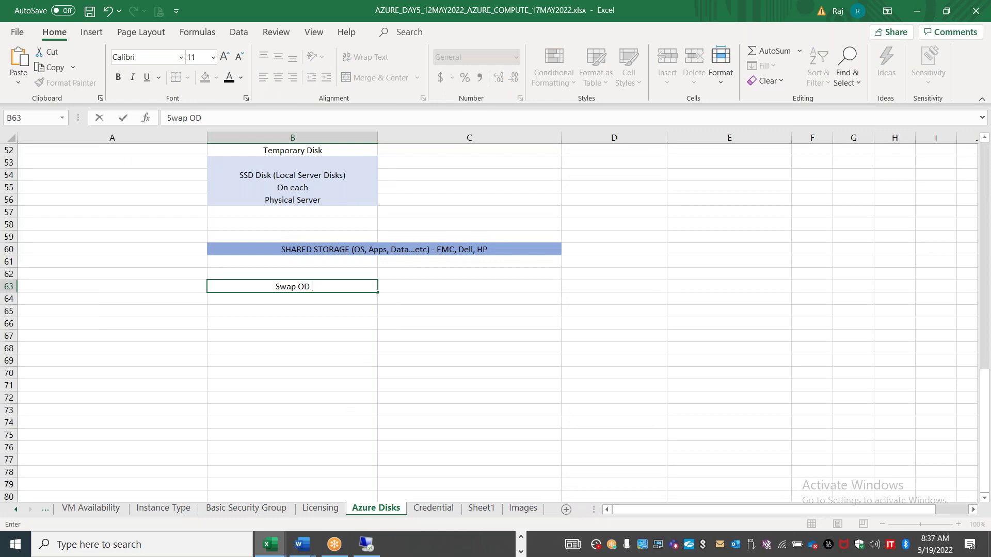
key("BackSpace")
type("S Disk")
key("Tab")
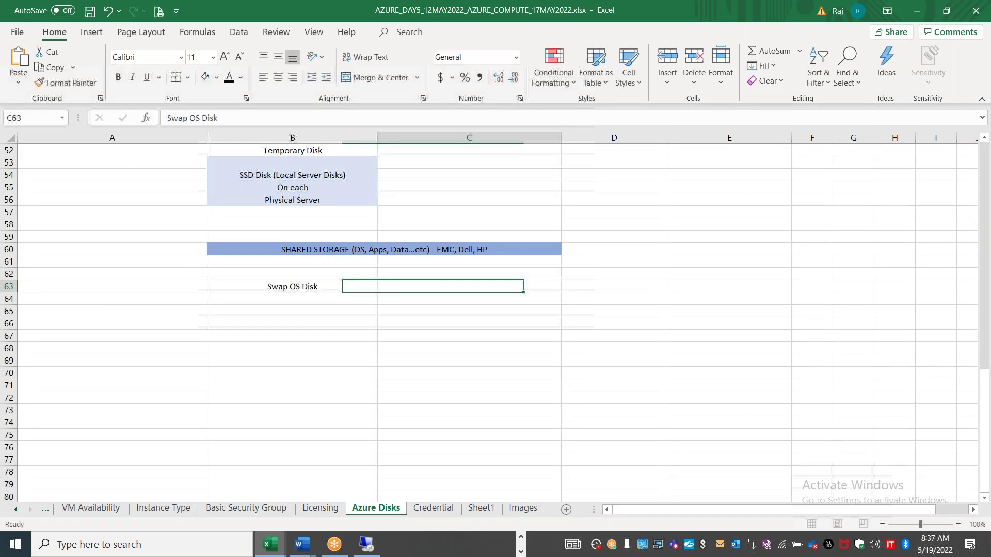
Enter "Current OS disk - Missing files, recent patch, update....etc" in C63 and "Alternate OS disk -" in C64.
type("Current OS di")
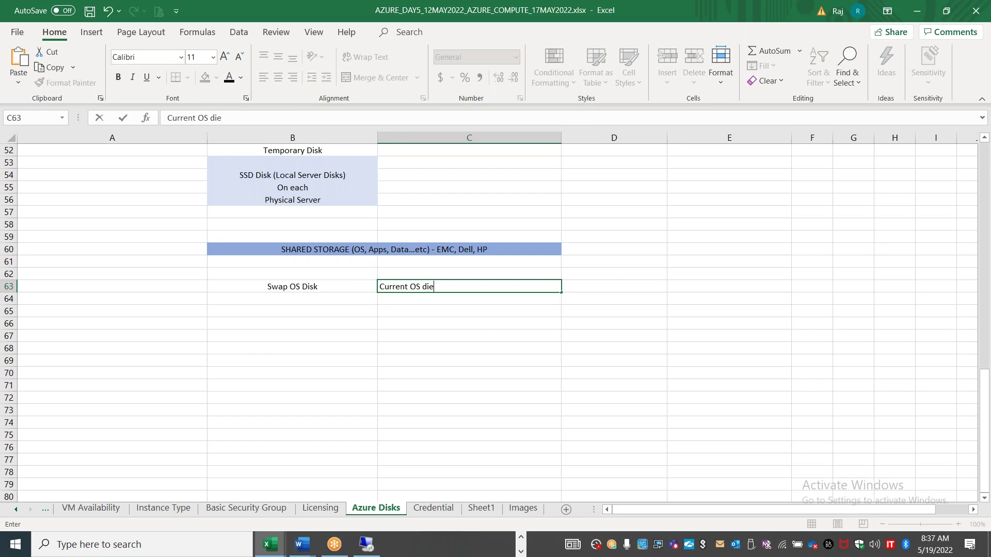
type("sk - Missing files, recent pa")
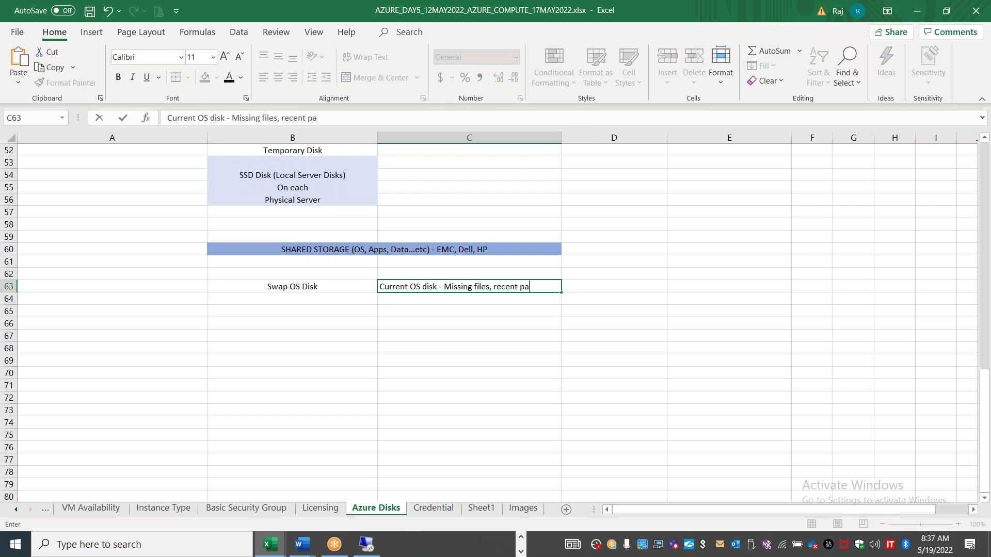
type("tch, update....etc")
key("Return")
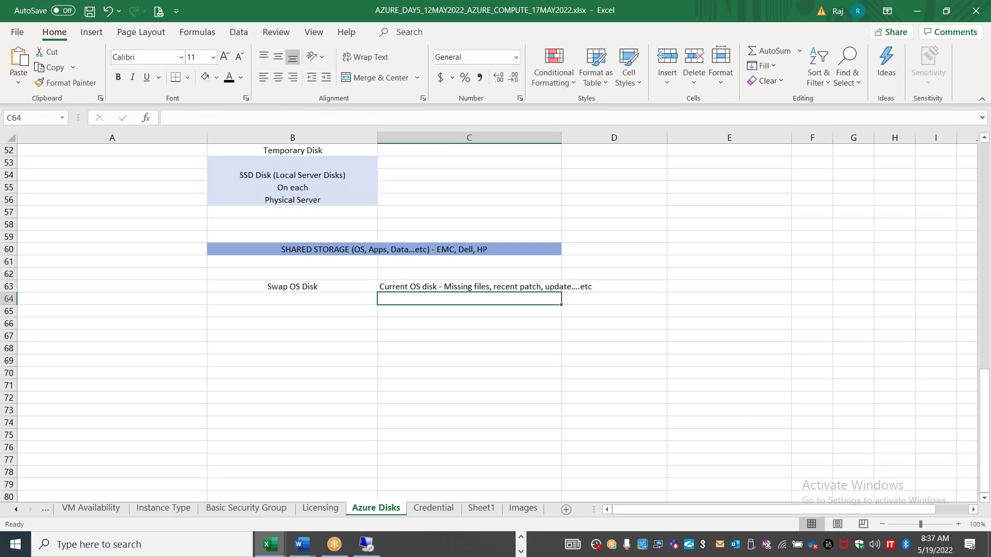
type("Alternate OS disk -")
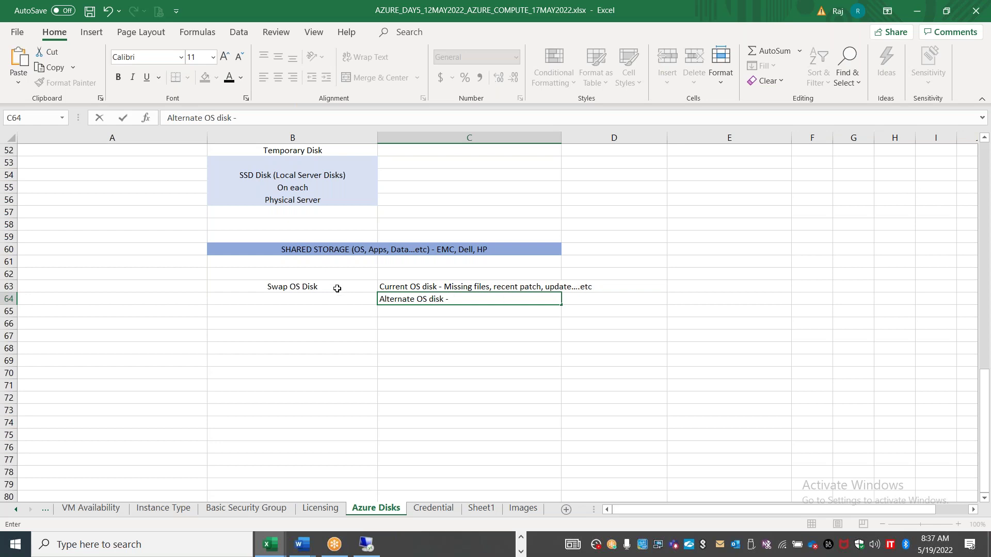
Merge cells B63:B64, middle-align and left-align the Swap OS Disk label, and fill it light green.
left_click_drag(337, 287, 338, 296)
left_click(377, 77)
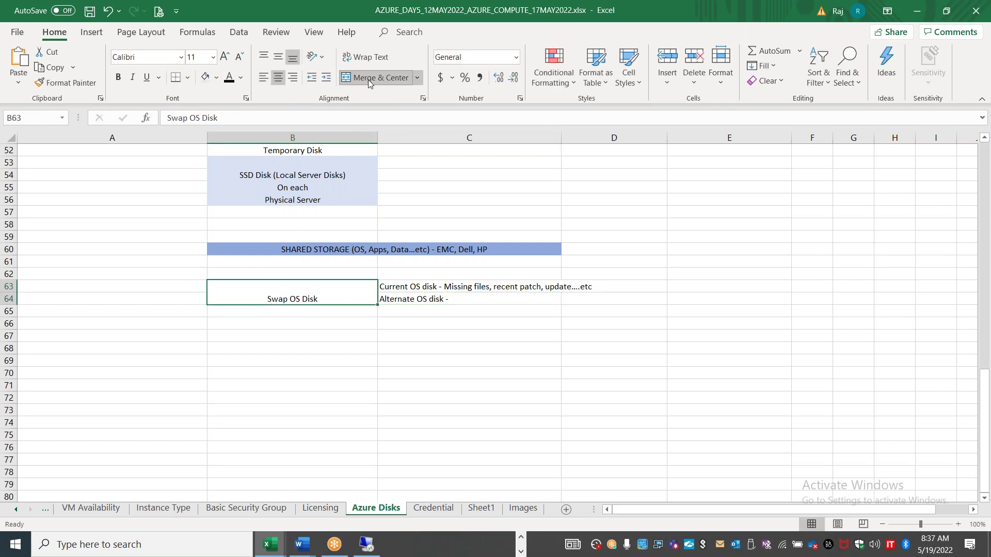
left_click(278, 57)
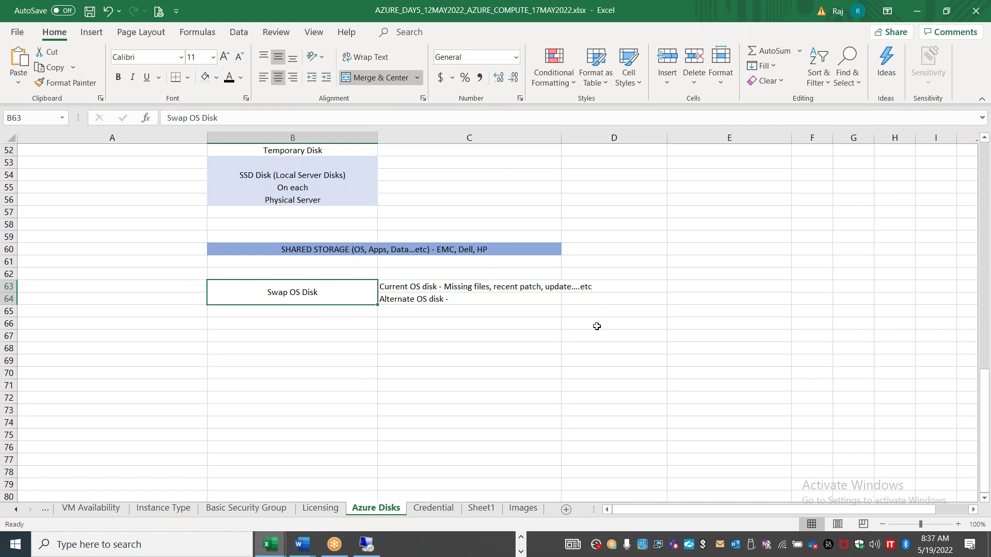
left_click(263, 78)
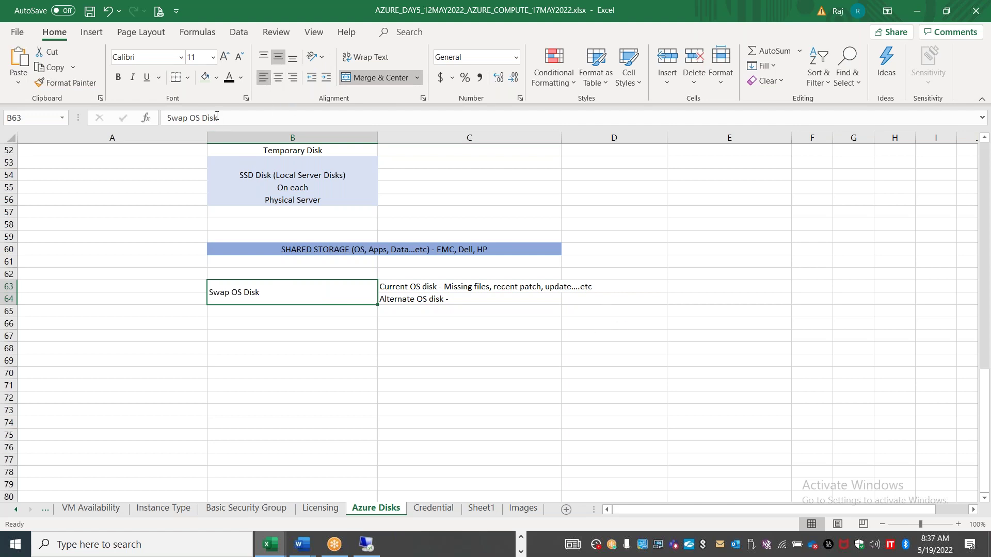
left_click(205, 78)
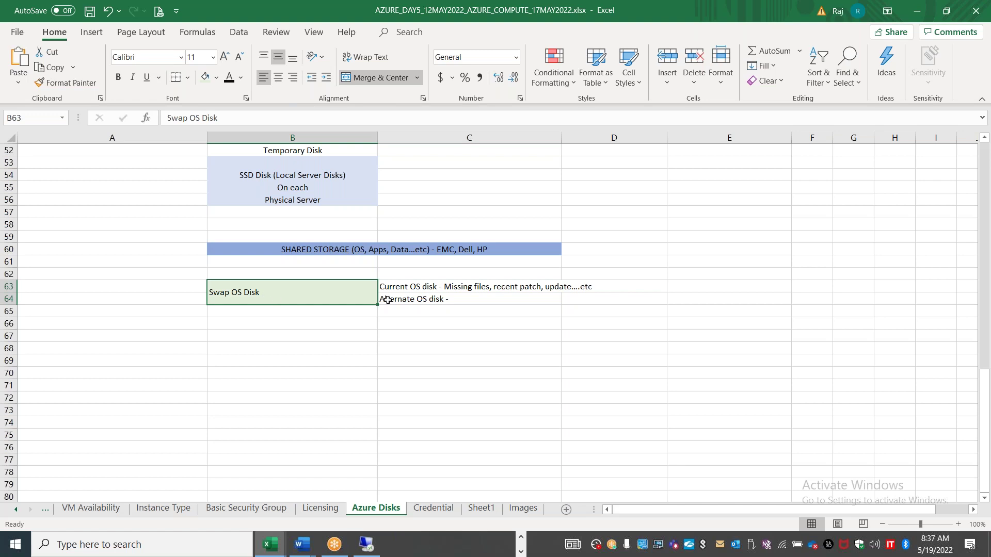
Complete the alternate OS disk note in C64 with "Boot, fix, copy, temp files cleanup...etc".
left_click(476, 301)
key("F2")
type("Boot, fix, copy")
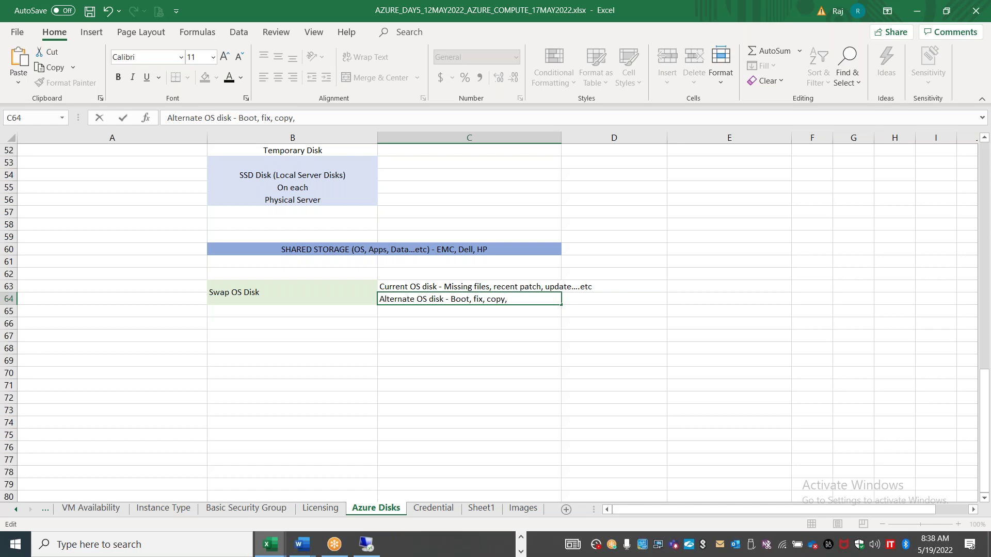
type(", temp files cleanup...etc")
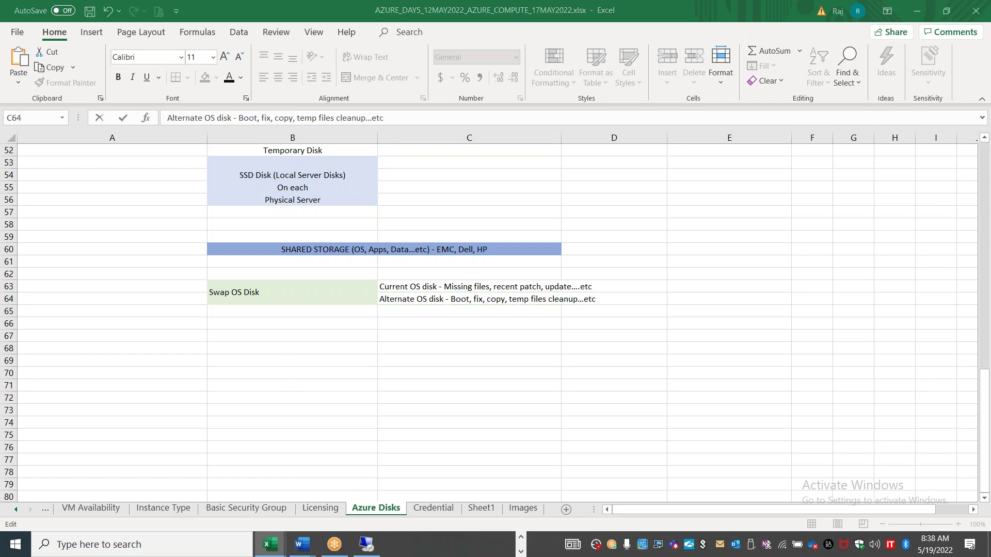
Review the alternate OS disk note in C64, highlighting its temp files cleanup, fix and OS disk wording.
key("alt+Tab")
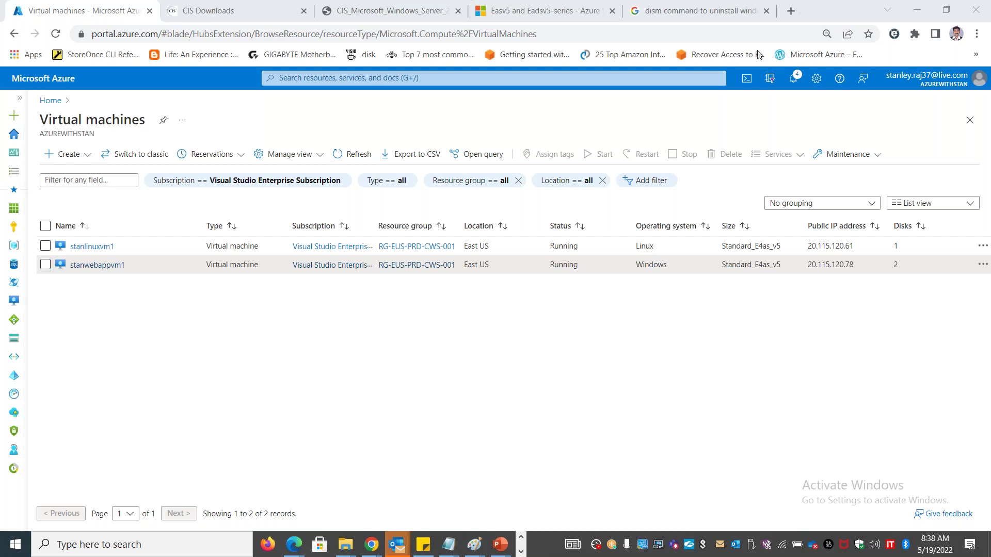
key("alt+Tab")
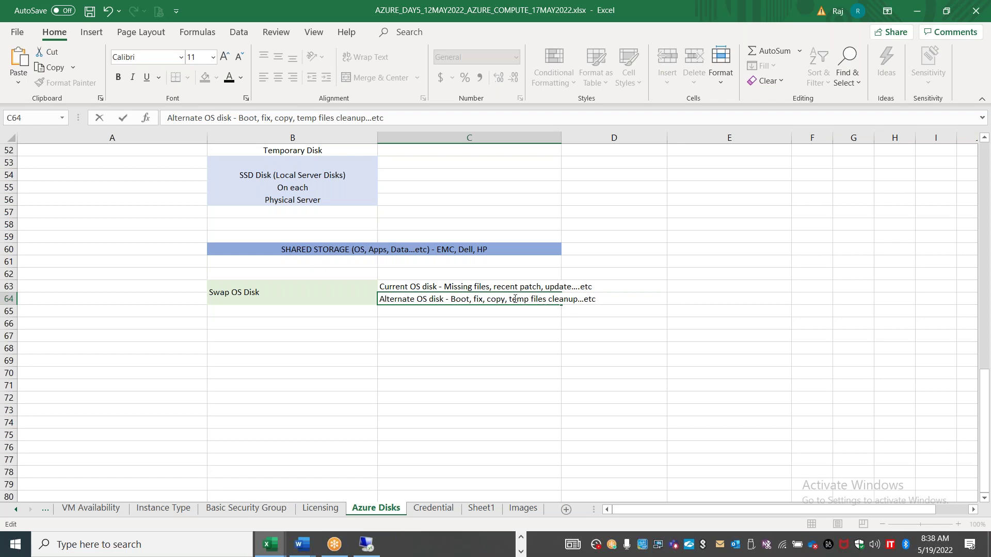
left_click_drag(528, 299, 575, 300)
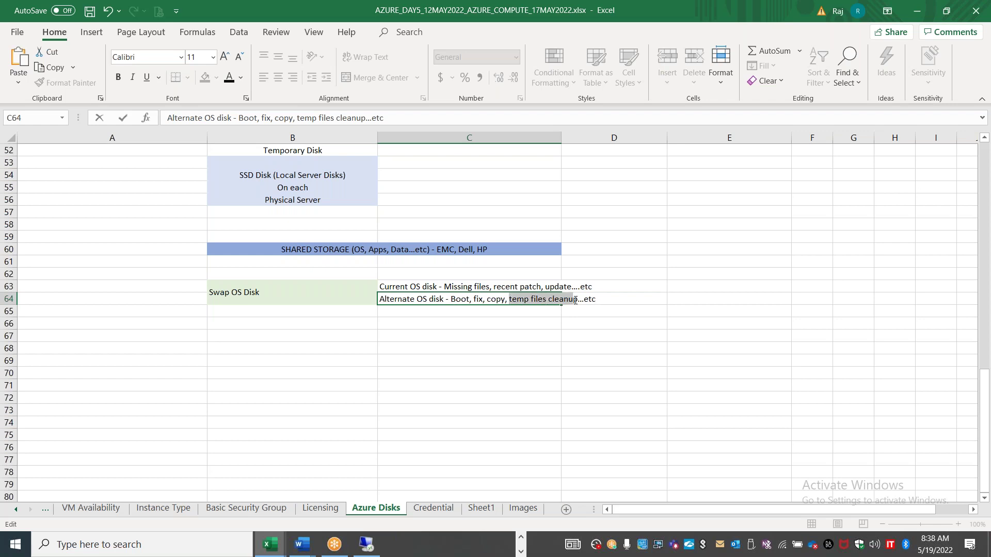
double_click(479, 300)
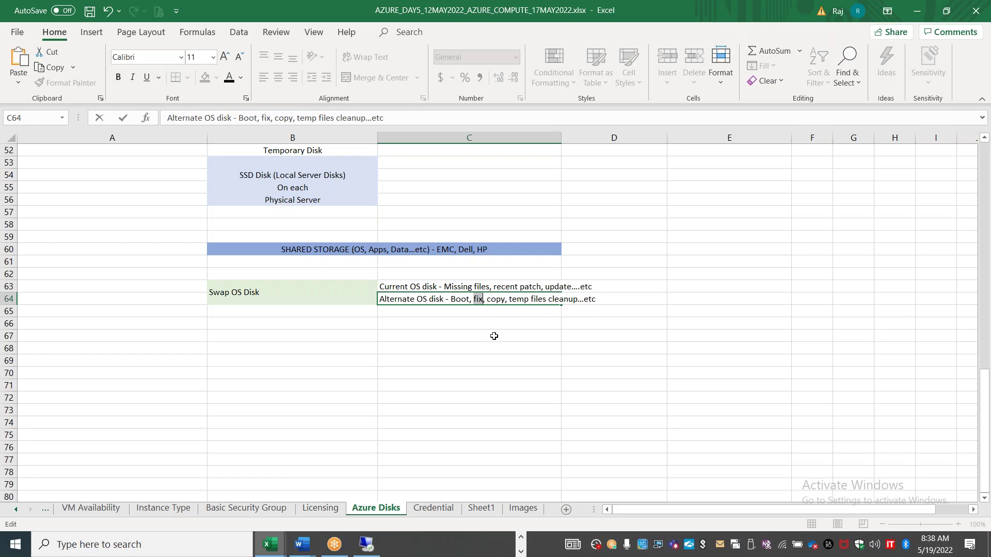
key("alt+Tab")
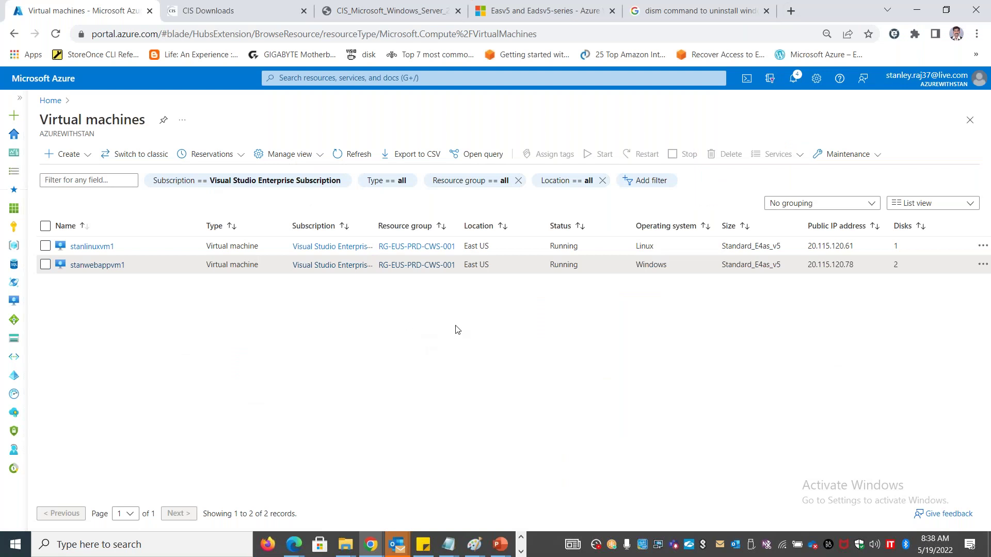
key("alt+Tab")
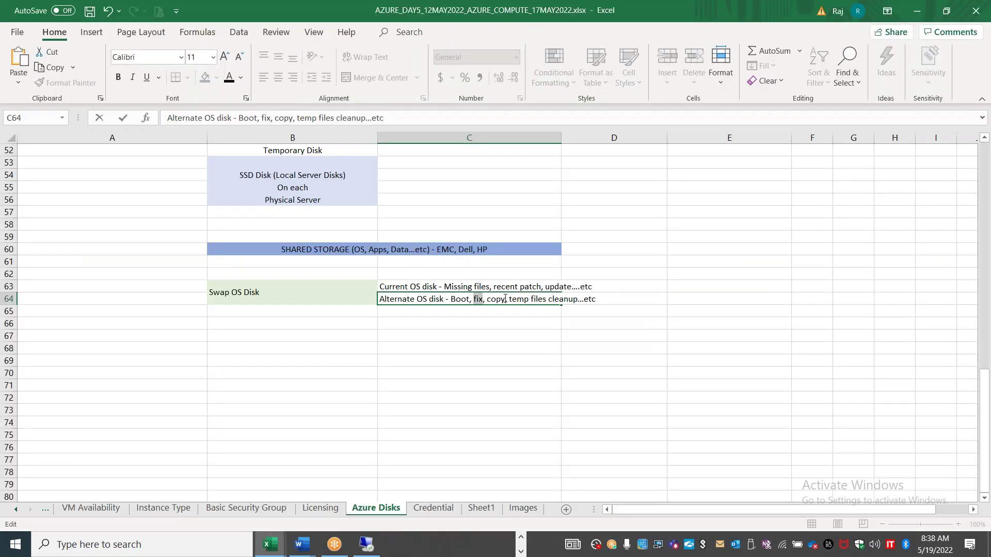
left_click_drag(410, 297, 442, 298)
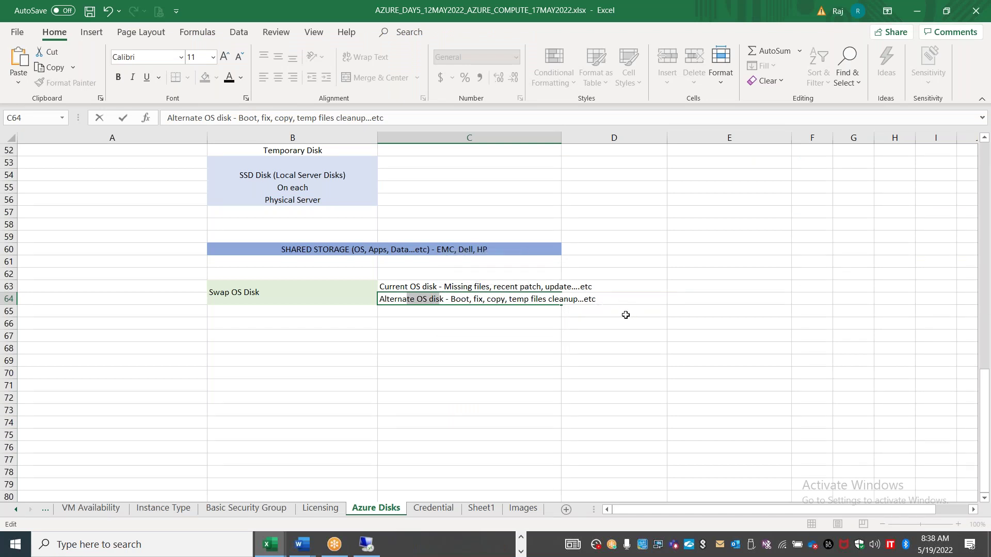
Switch to the Azure portal, open the stanwebappvm1 virtual machine's overview and collapse the virtual machines list.
key("ctrl+super+Right")
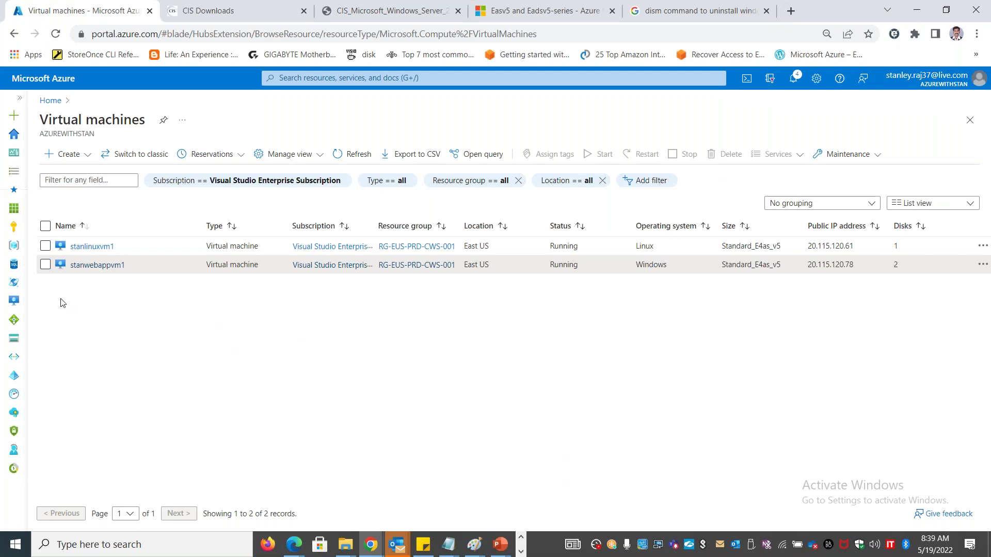
left_click(94, 265)
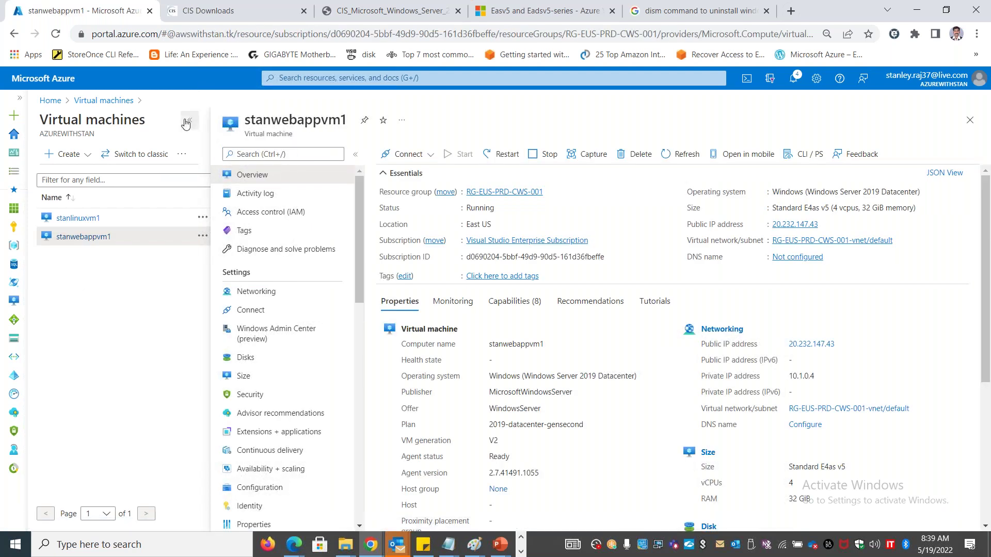
left_click(186, 123)
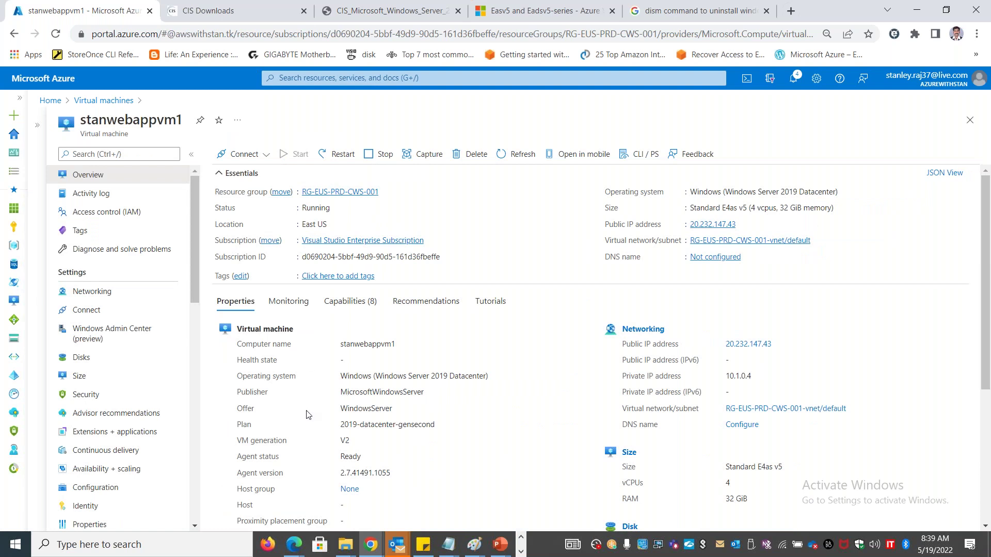
Open the OS disk of stanwebappvm1 from its disk settings and start creating a snapshot of it.
left_click(85, 360)
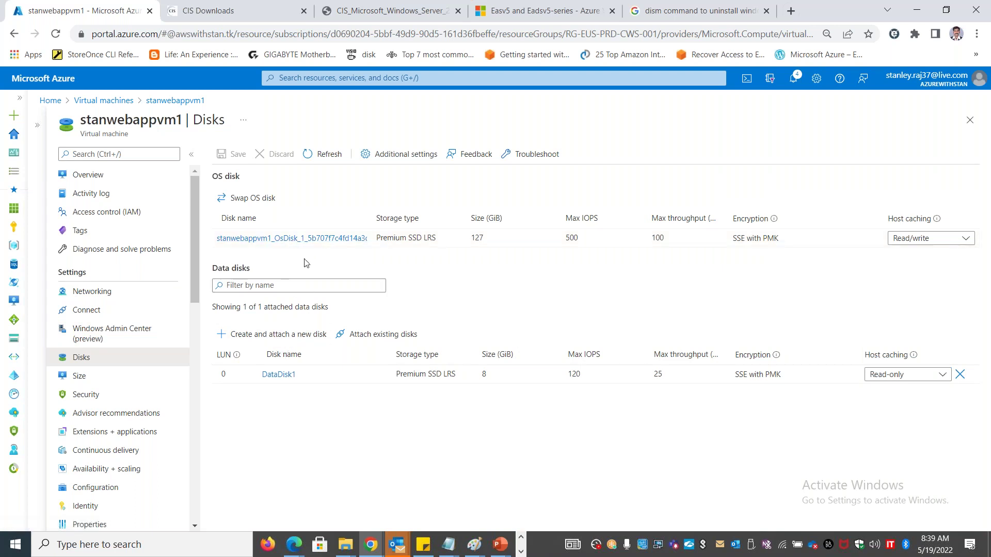
left_click(289, 240)
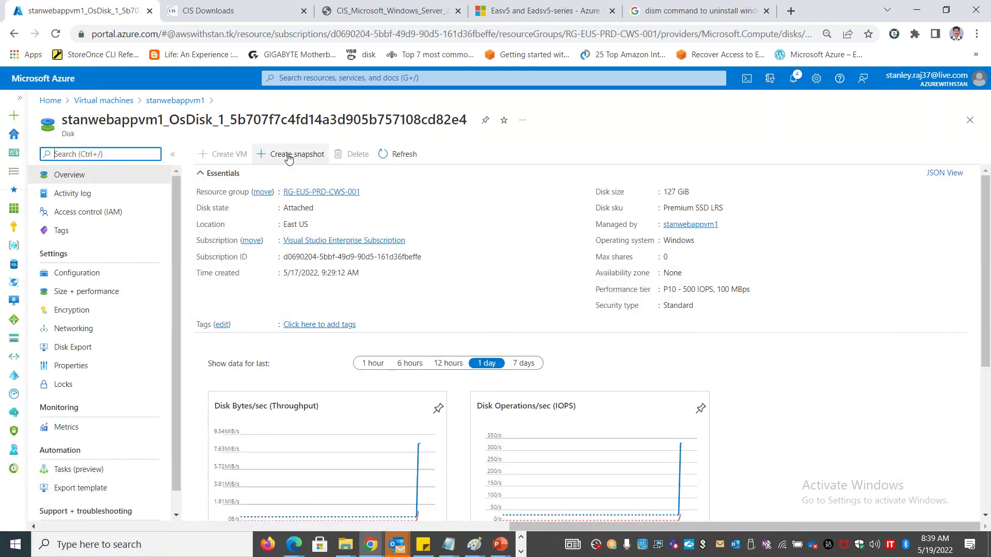
left_click_drag(63, 118, 214, 119)
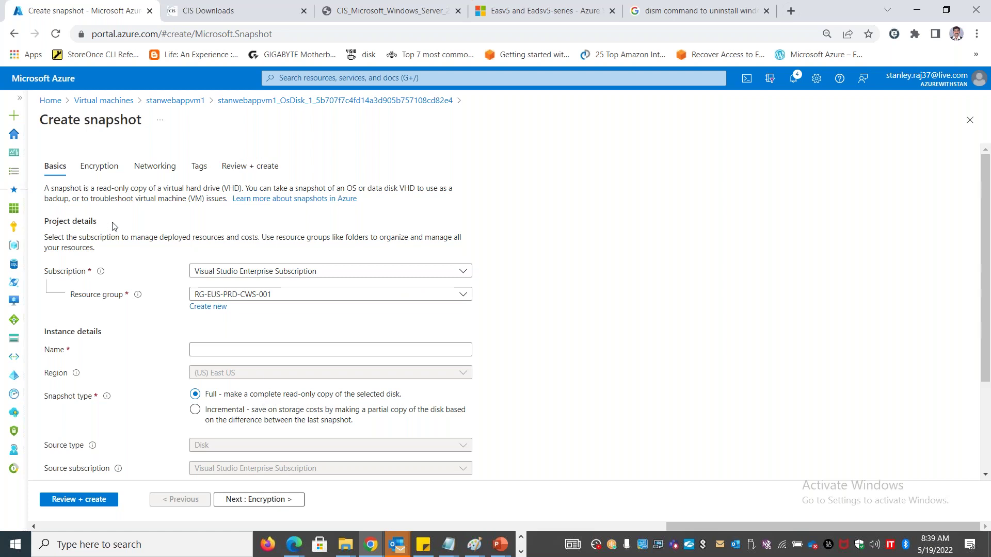
Set the snapshot type to Incremental and copy the Full and Incremental option descriptions.
left_click(221, 411)
left_click_drag(376, 425, 205, 394)
key("ctrl+c")
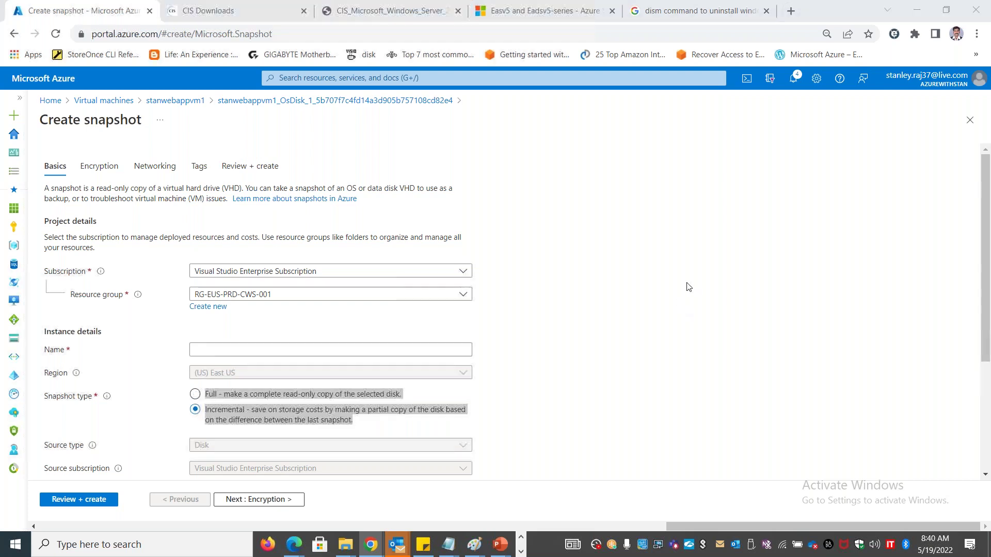
Switch to the Excel workbook, add a new worksheet after Azure Disks and name it Snapshot.
key("ctrl+super+Right")
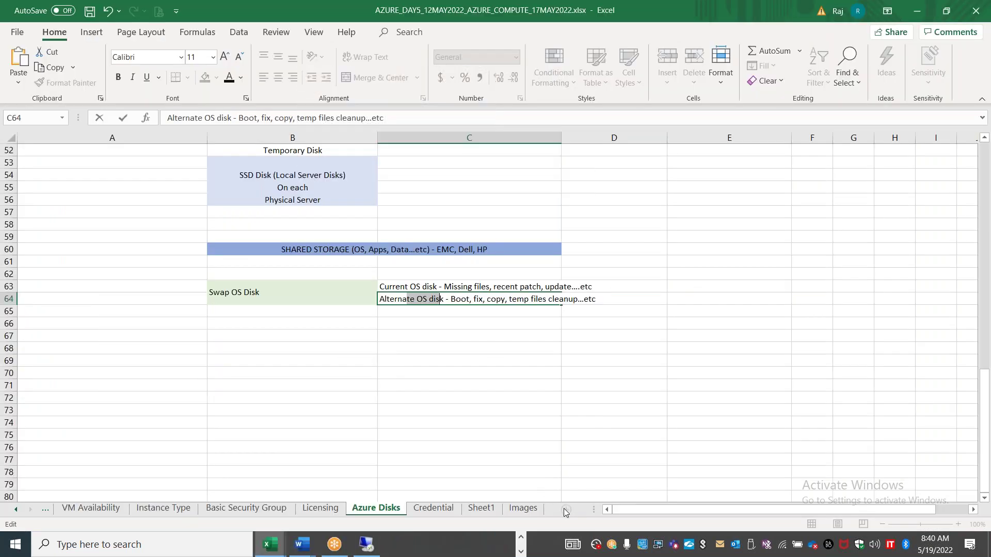
left_click(516, 420)
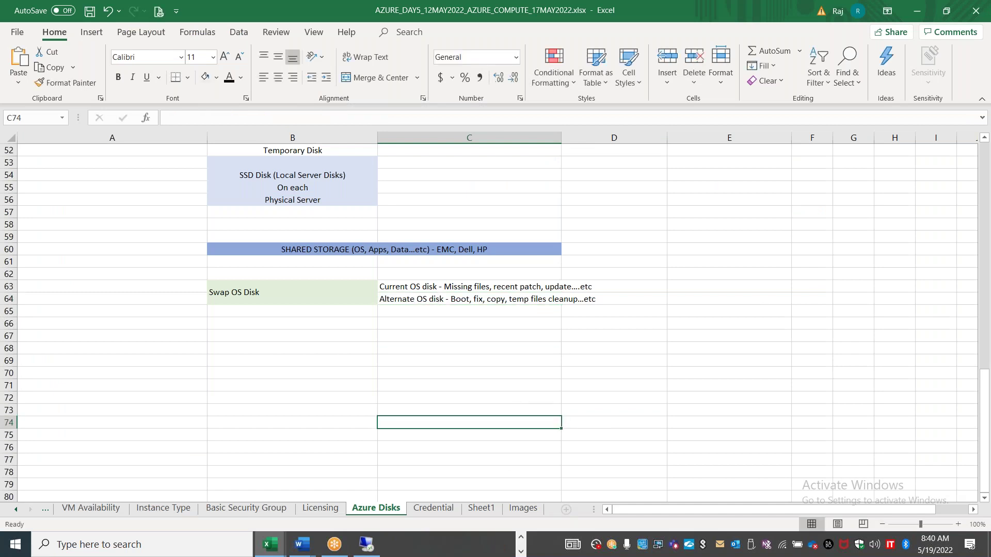
left_click(568, 510)
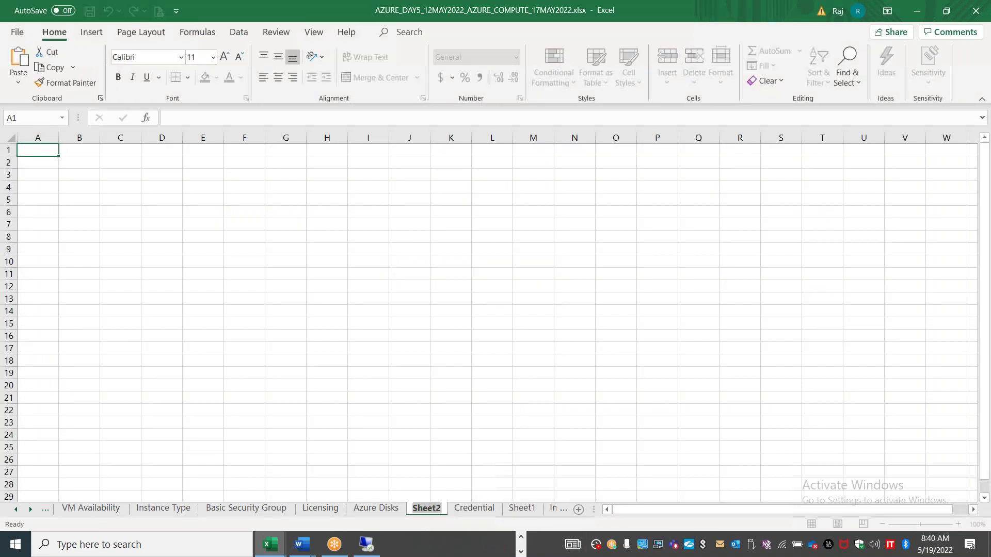
type("Snapshot")
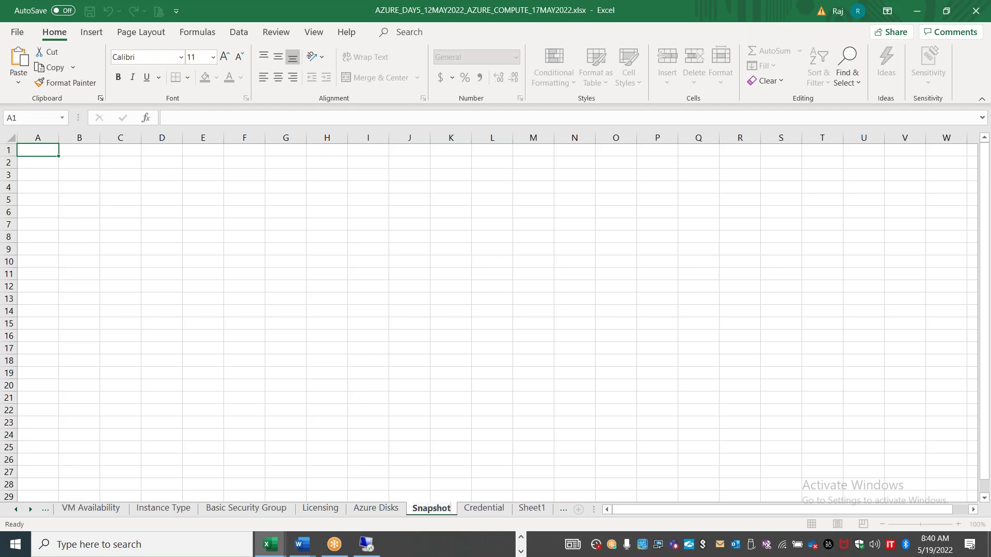
Enter "Disk Level Snapshot" in B2 and widen columns B and C, with column B fitting the heading.
left_click(88, 153)
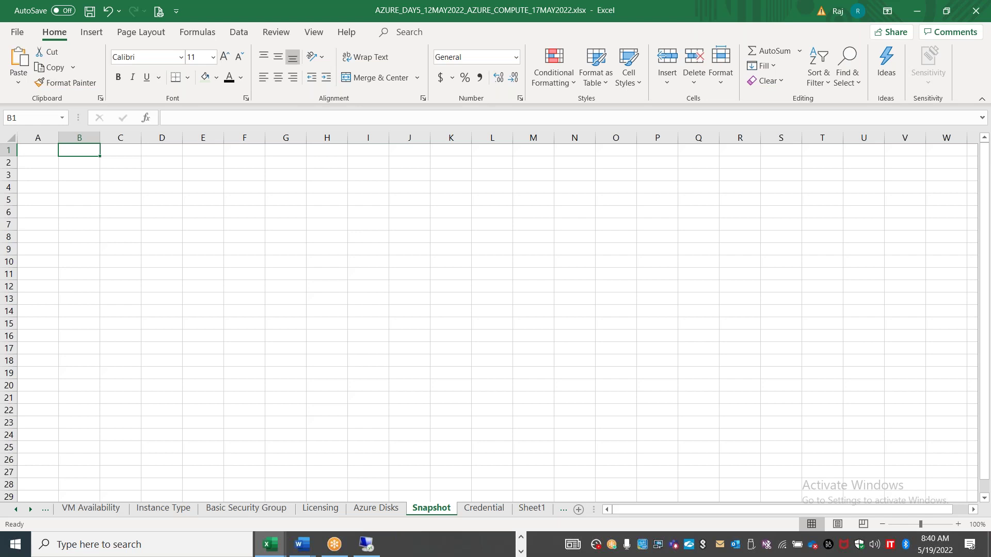
left_click(85, 162)
type("Dis  Level Snapshot")
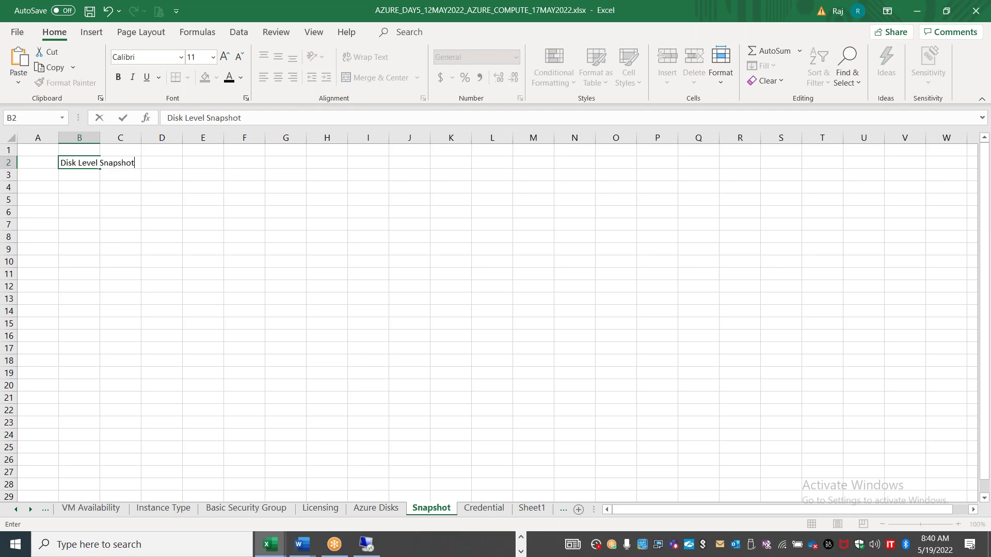
left_click(81, 206)
left_click_drag(100, 137, 289, 137)
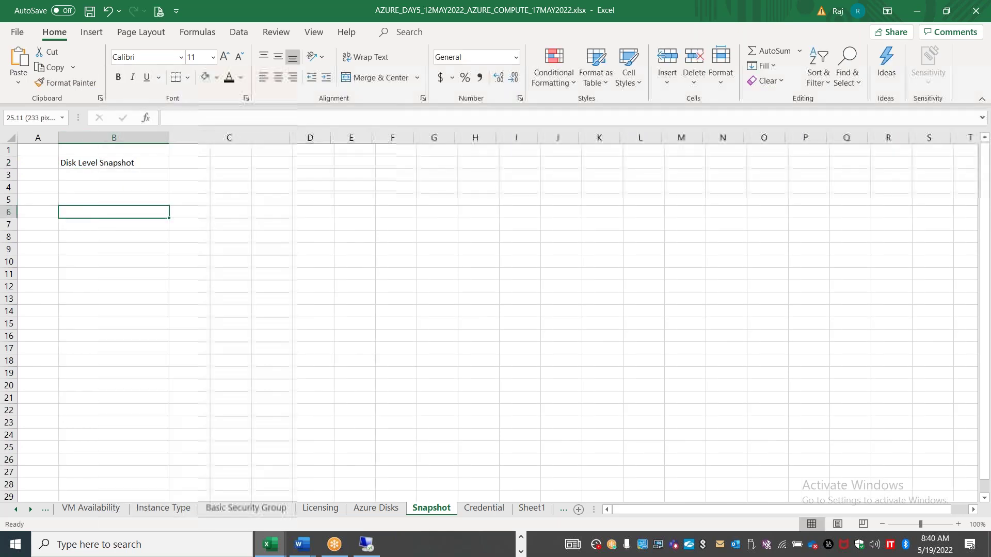
Paste the copied snapshot type descriptions into C5:C6, turn off text wrapping and left-align them.
left_click(217, 178)
left_click(201, 198)
key("ctrl+v")
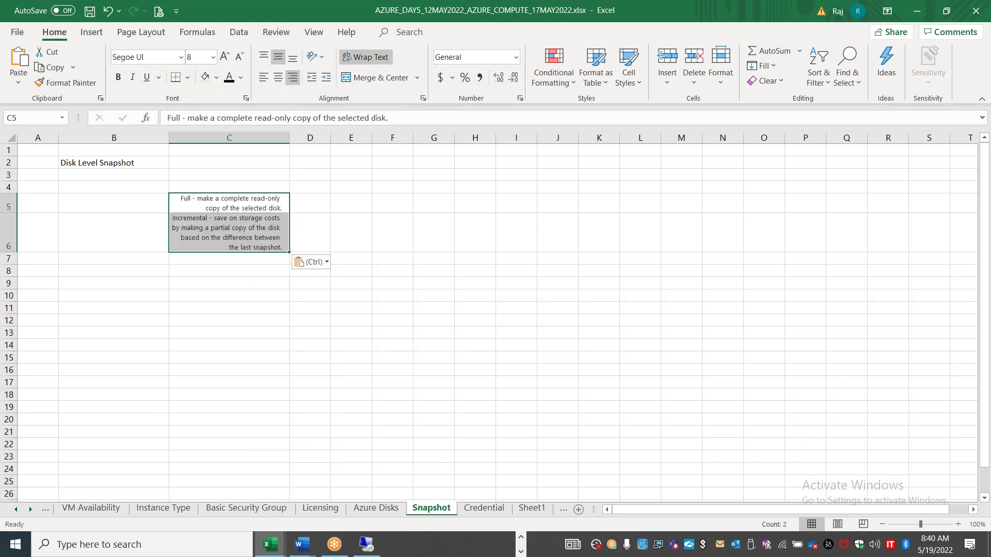
left_click(364, 56)
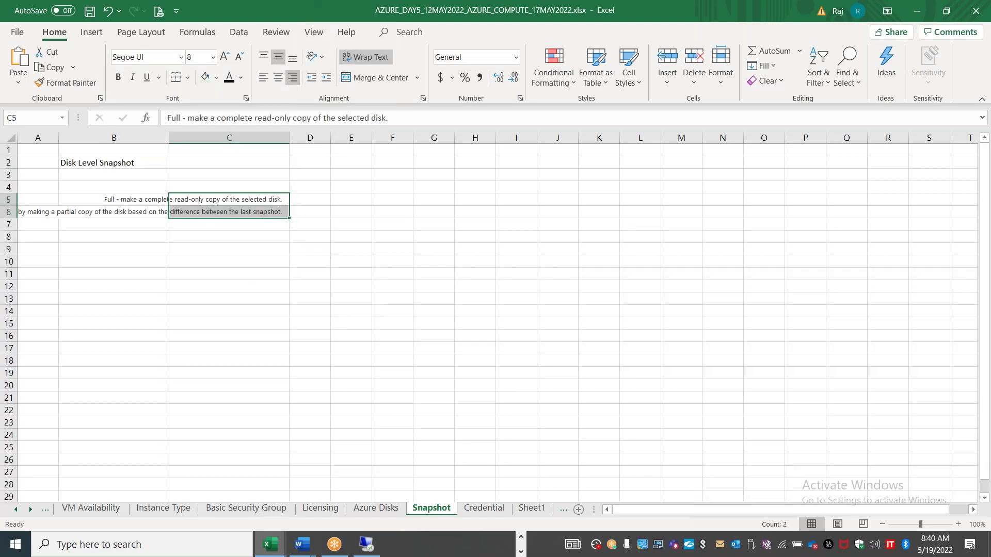
left_click(263, 77)
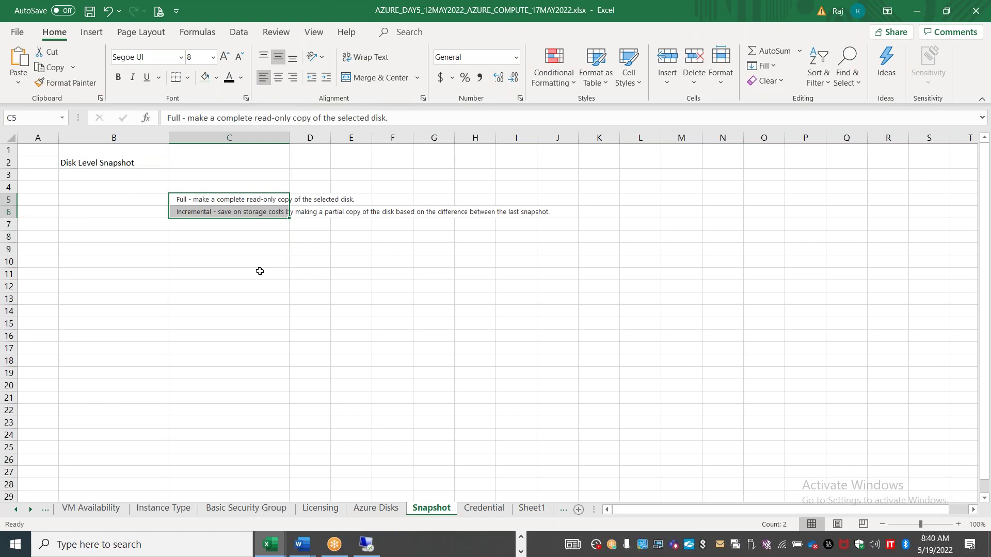
Enter the note "Delta changes" in K6, beside the incremental snapshot description.
left_click(596, 212)
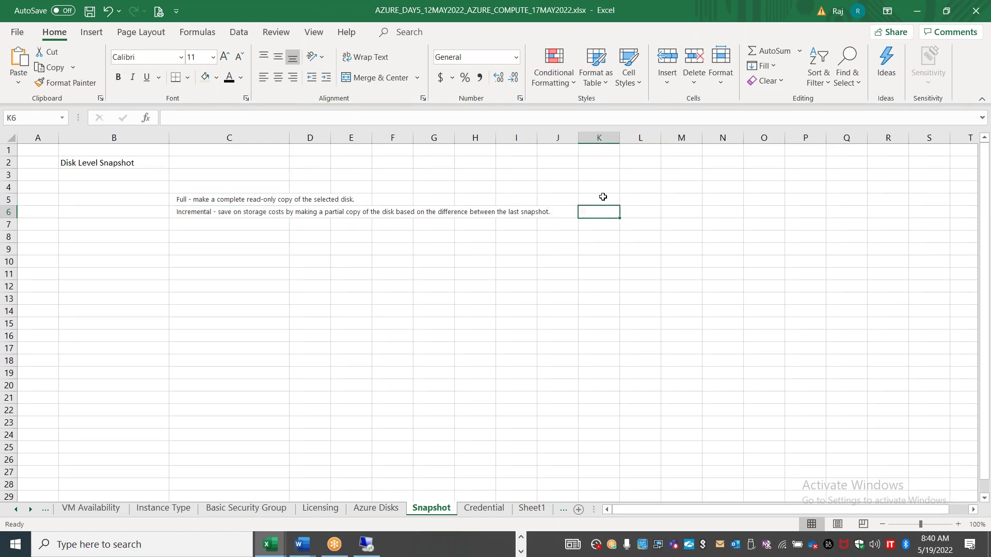
type("Delta cahnge")
key("BackSpace")
key("BackSpace")
key("BackSpace")
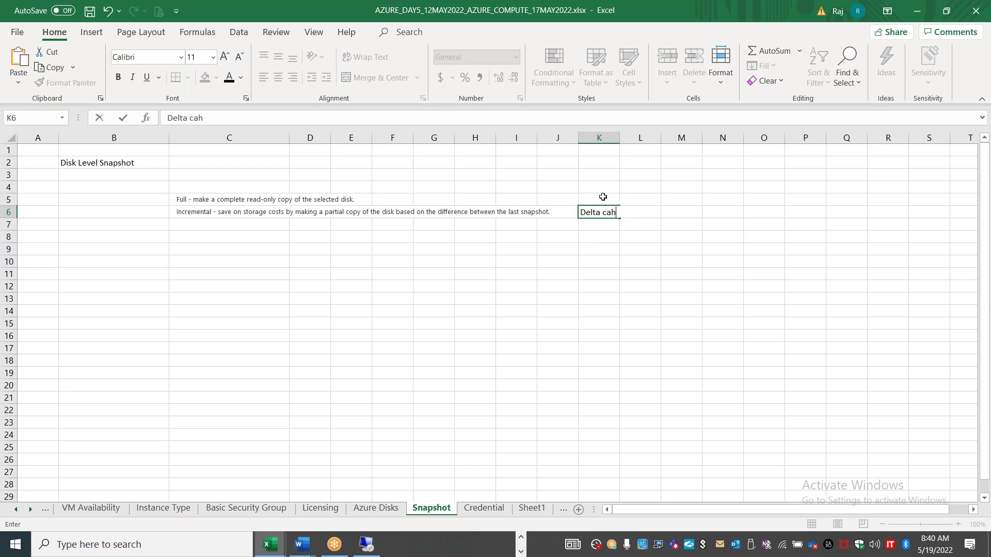
type("hanges")
left_click(206, 156)
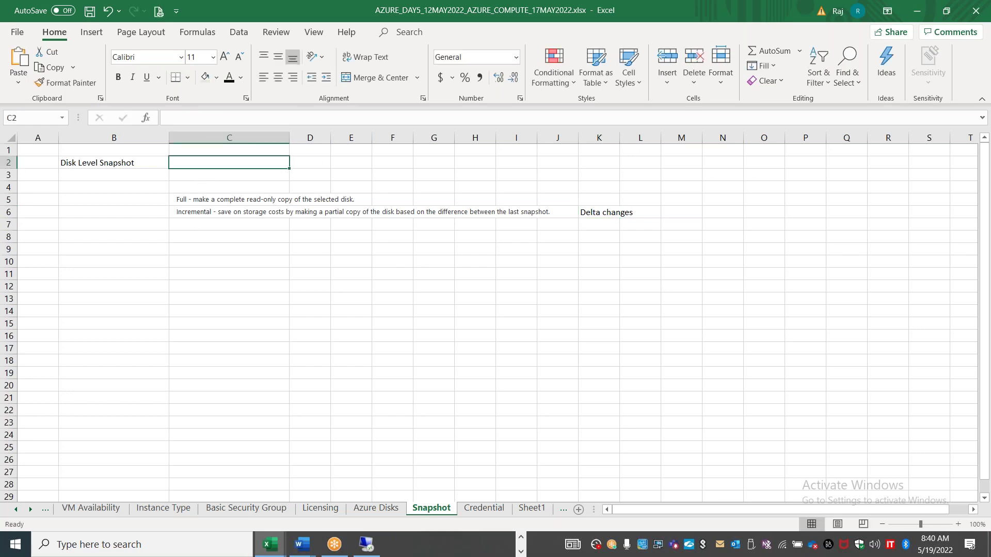
Copy the snapshot definition from the Azure portal's Create snapshot page and paste it into C3 of the Excel sheet.
key("alt+Tab")
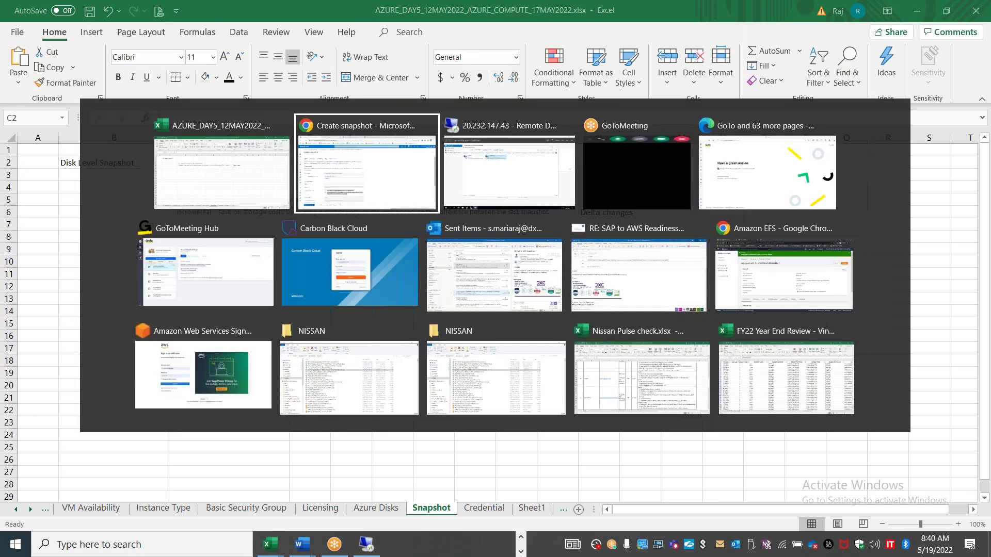
left_click_drag(43, 192, 228, 199)
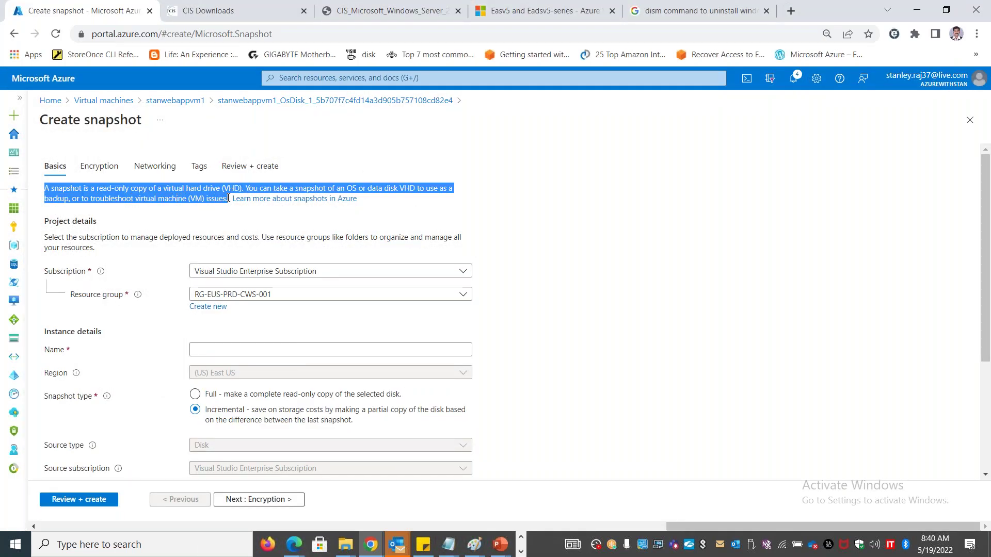
key("ctrl+c")
key("alt+Tab")
left_click(239, 177)
key("ctrl+v")
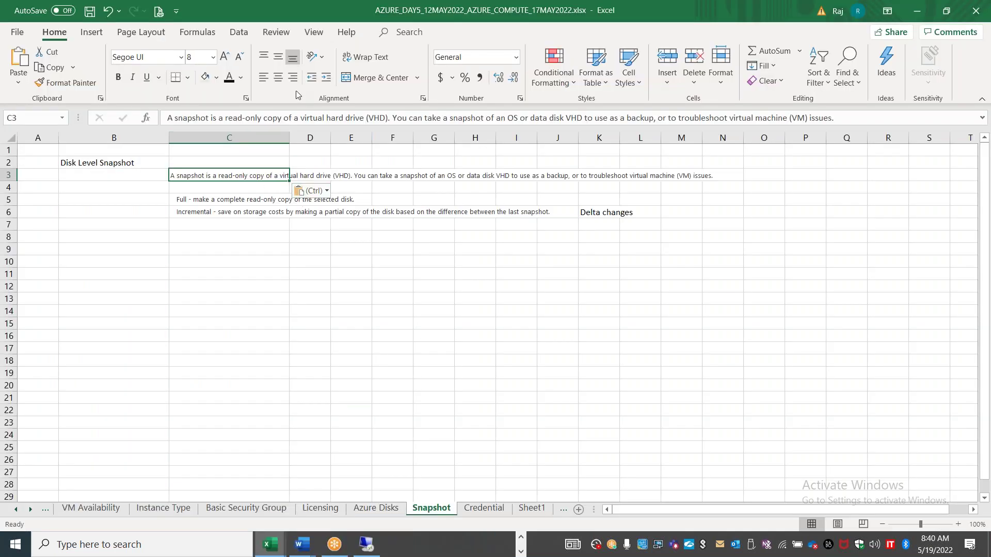
Copy the formatting of the Disk Level Snapshot cell B2 onto C2:C6.
left_click(141, 162)
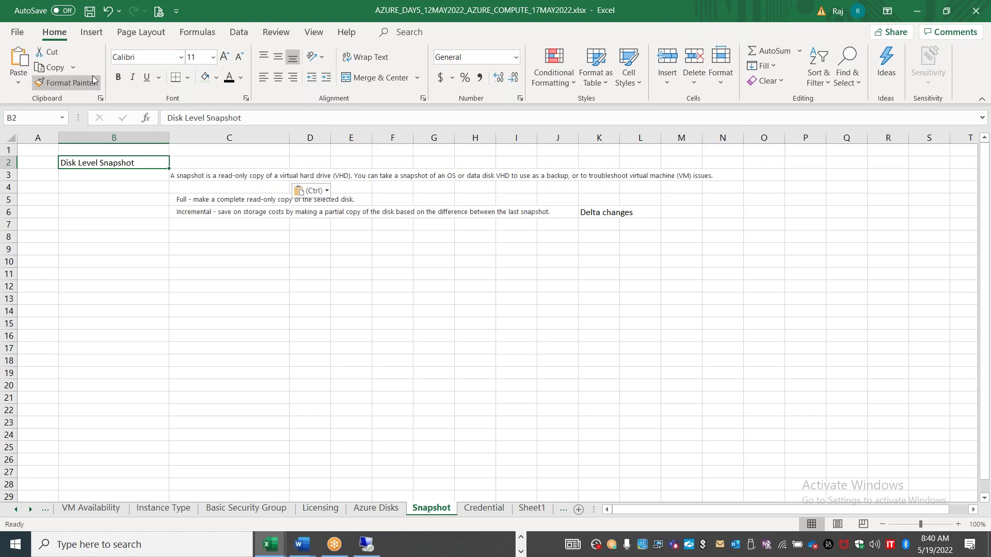
left_click(66, 83)
left_click_drag(229, 162, 232, 212)
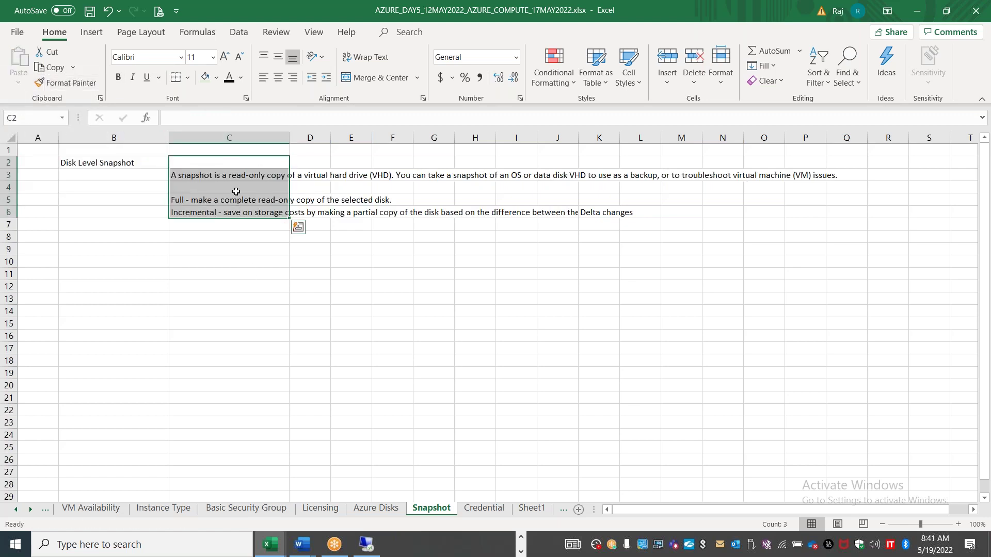
Enter "Point in time snap or backup" in C2 beside the Disk Level Snapshot heading.
left_click(228, 162)
type("Point")
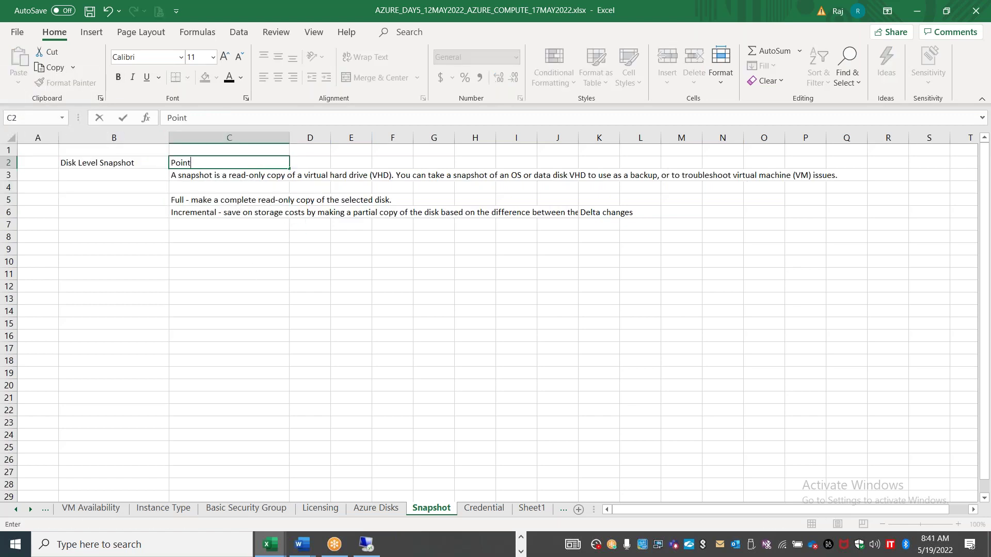
type(" inttime snap or backup")
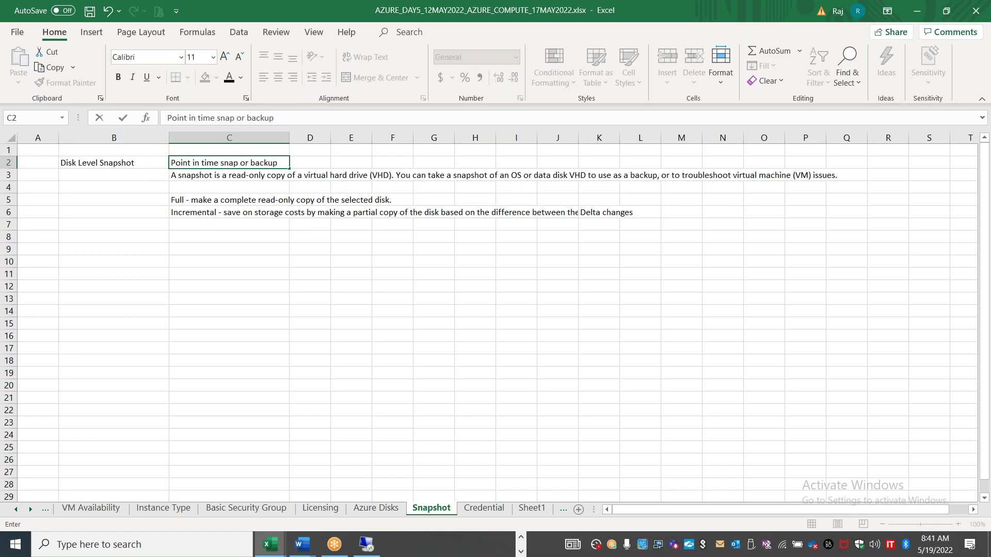
left_click(192, 282)
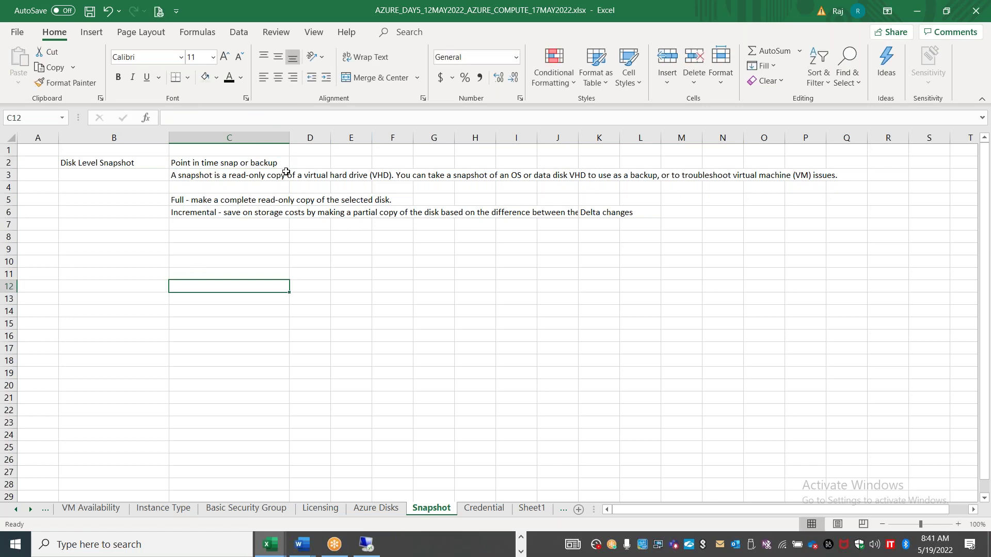
Enter "to perform rollback.." in E2, after the point in time note.
left_click(340, 163)
type("R")
key("BackSpace")
type("to perfo")
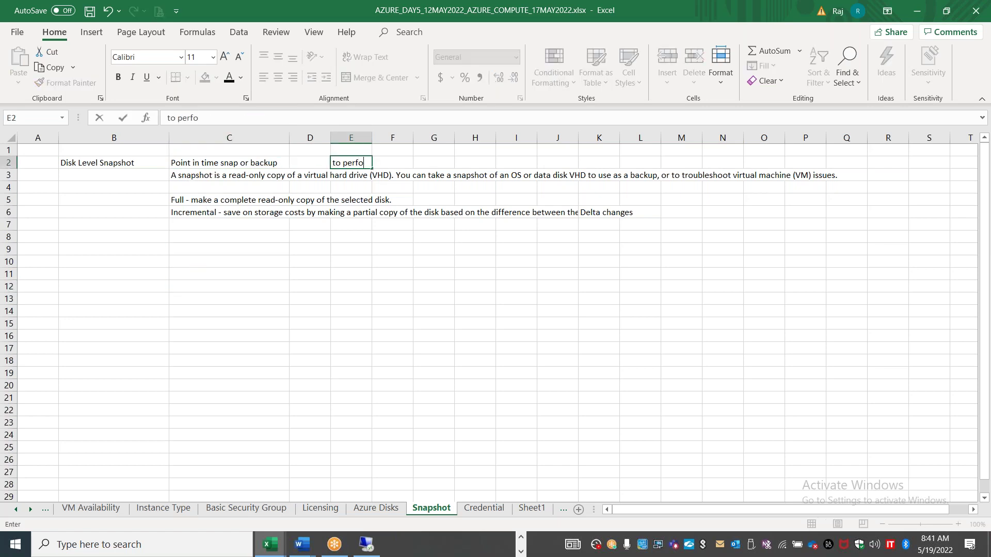
type("rm rollback..")
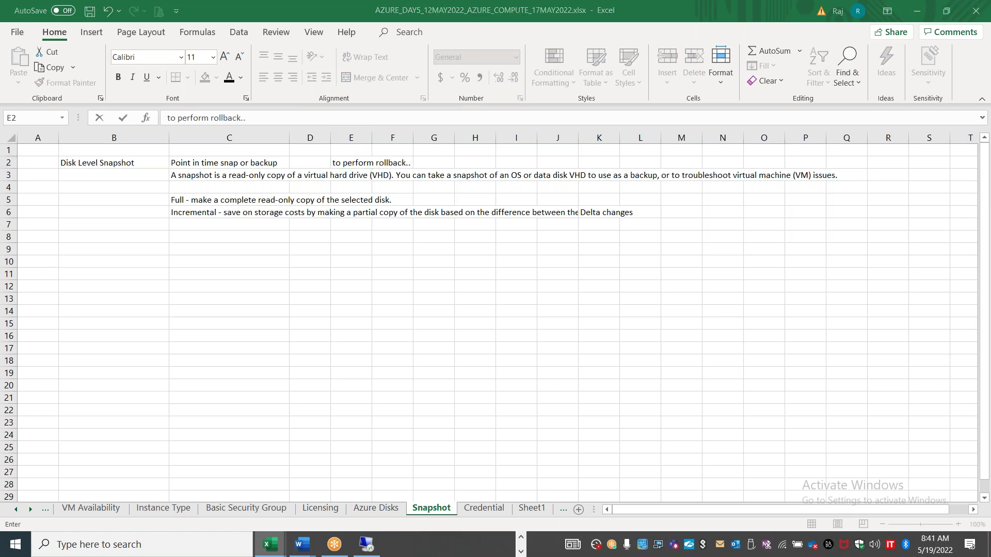
Switch back to the Azure portal's Create snapshot form and name the snapshot snapofOS.
key("alt+Tab")
scroll(568, 401, "down", 3)
scroll(569, 401, "up", 3)
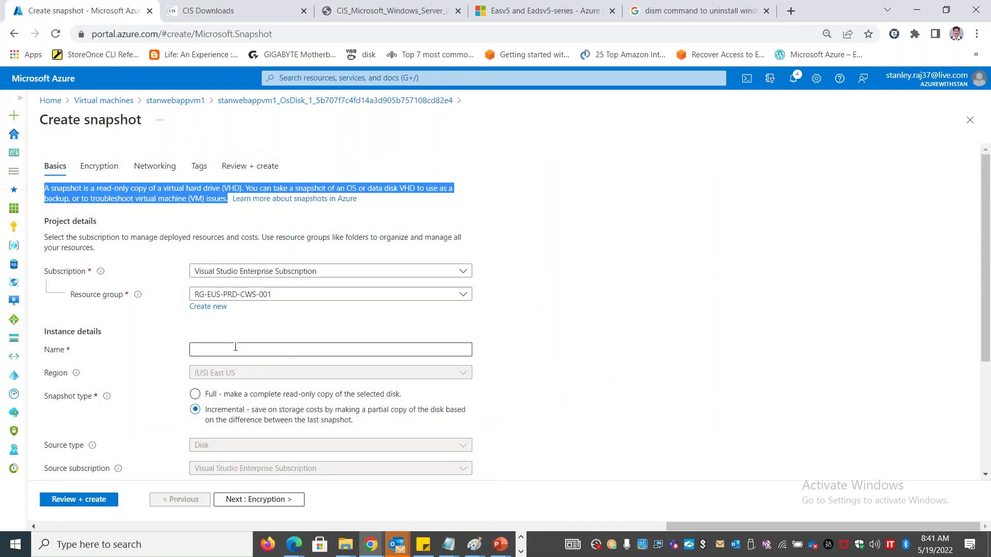
left_click(234, 350)
type("snapofOS")
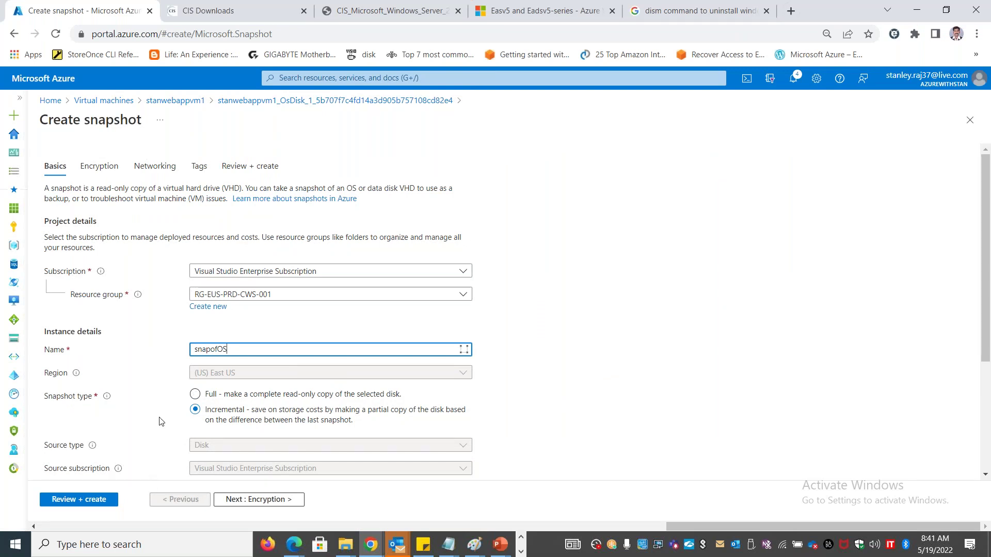
Check the snapshot's encryption and networking settings, keep the defaults, and validate and create the snapshot.
left_click(100, 167)
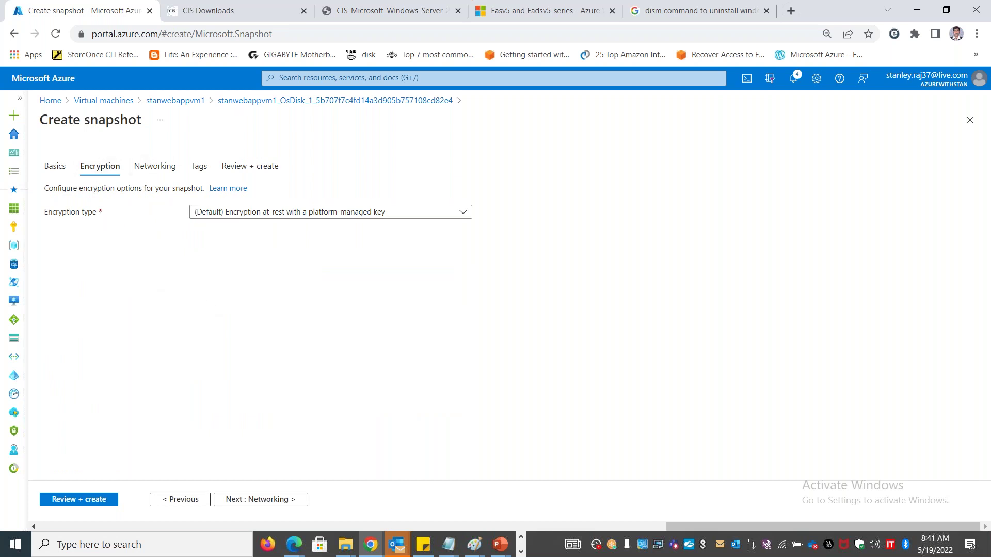
left_click(145, 169)
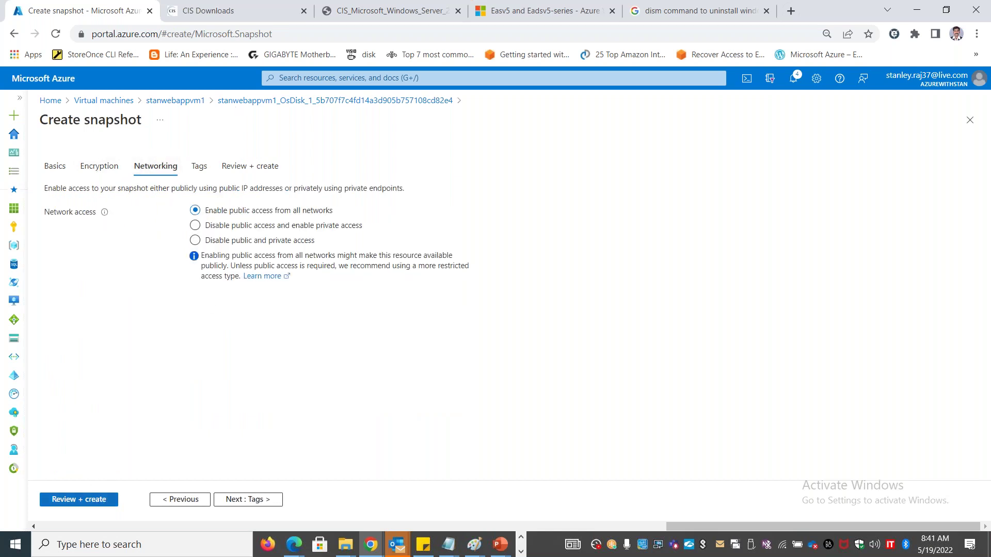
left_click(92, 501)
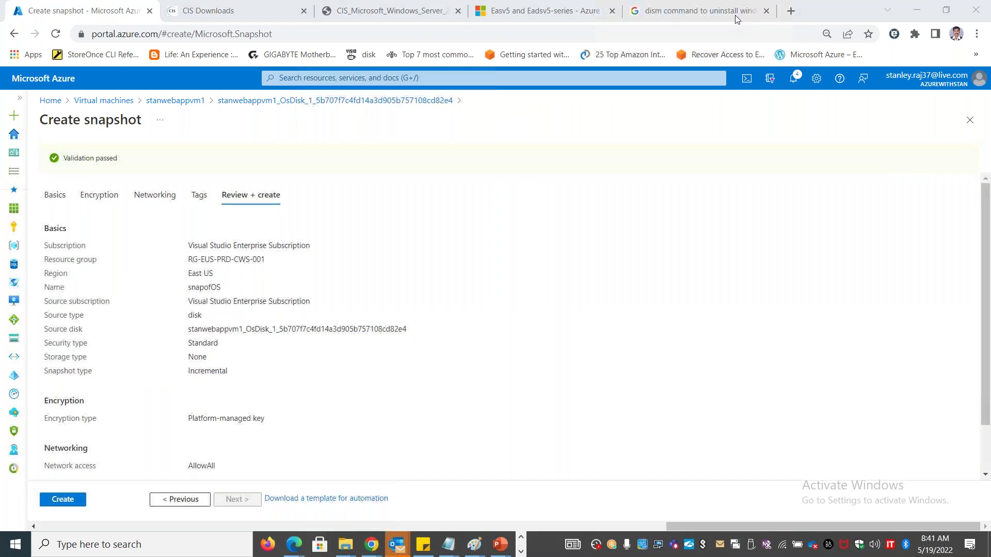
left_click(62, 499)
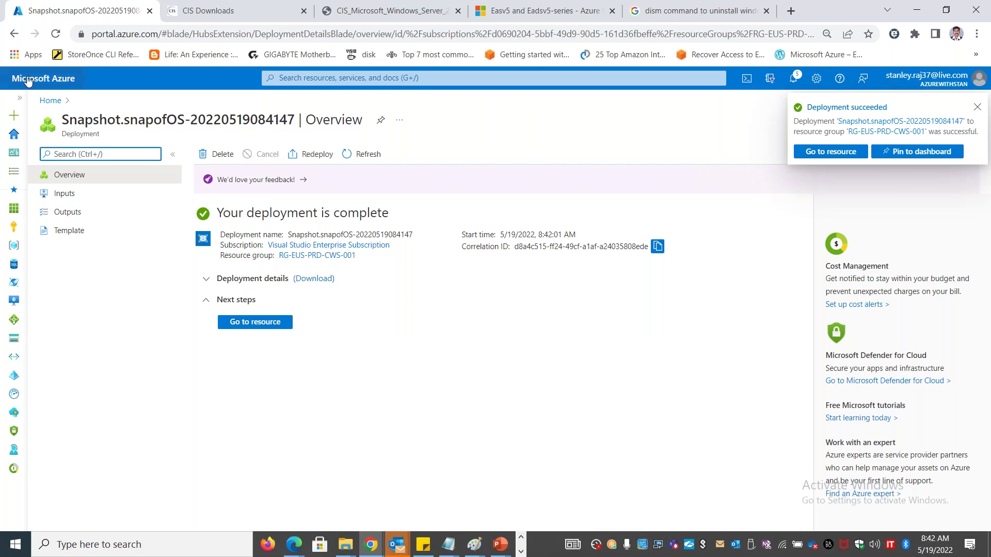
Return from the completed snapshot deployment to the Azure portal's home page.
left_click(50, 100)
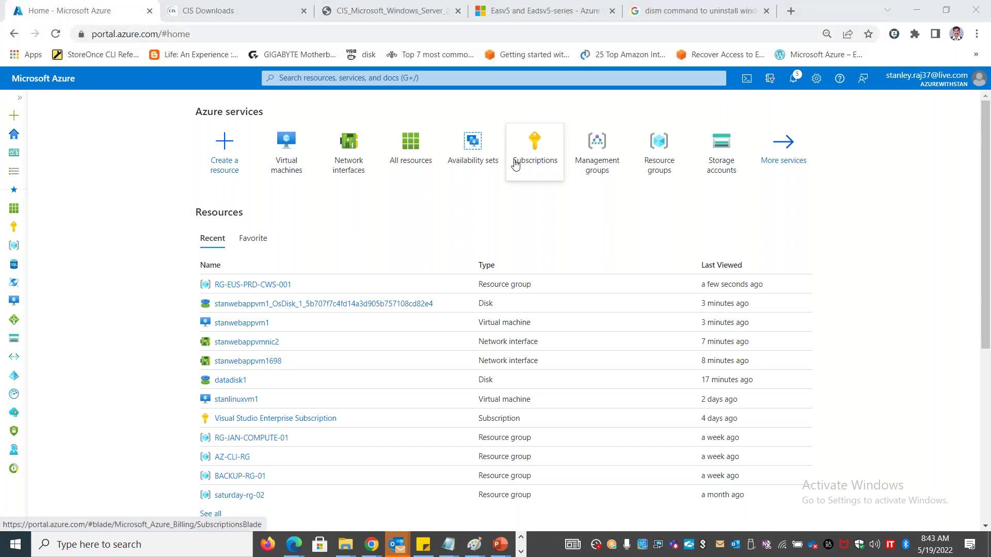
mouse_move(508, 162)
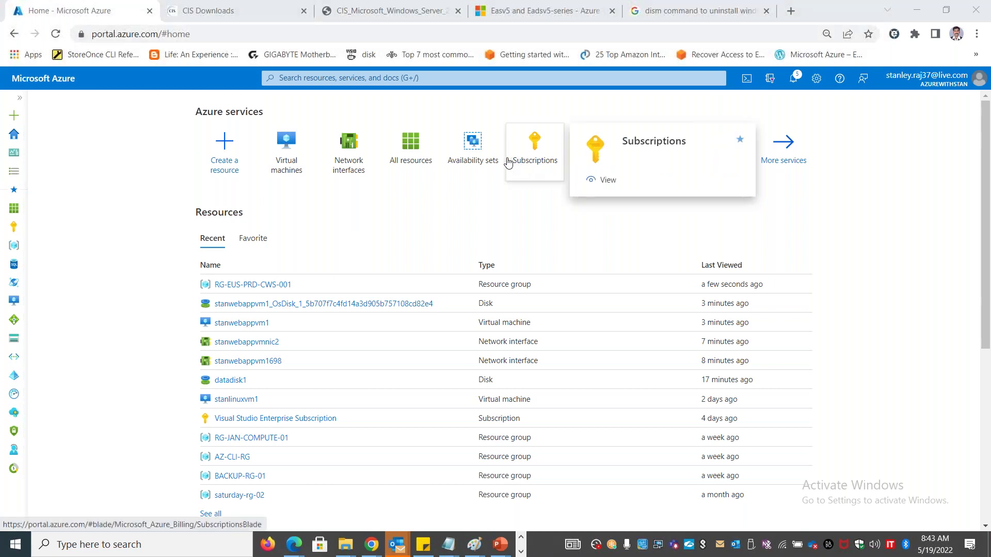
Switch to the Excel notes workbook and enter "Disk Compression" in cell C11 of the Snapshot sheet.
key("alt+Tab")
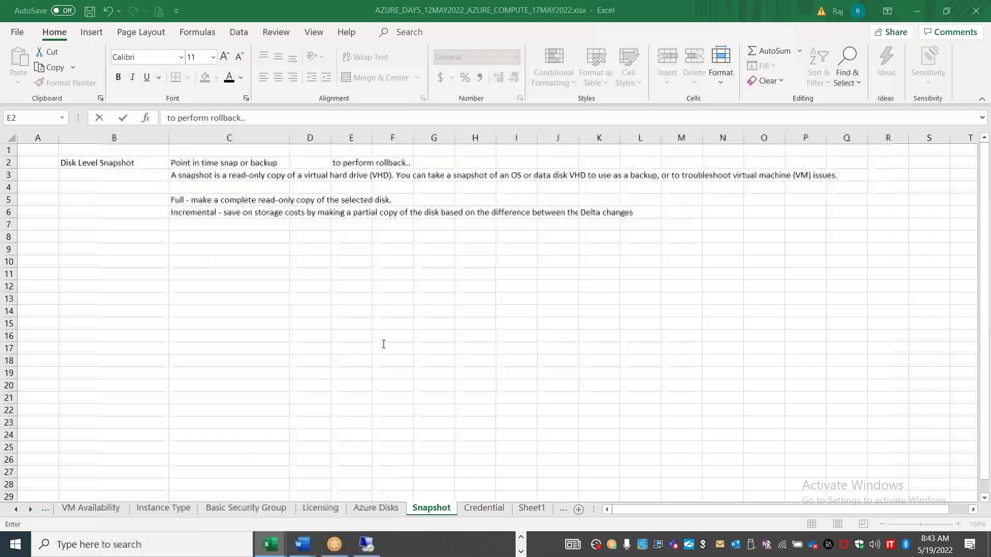
left_click(274, 271)
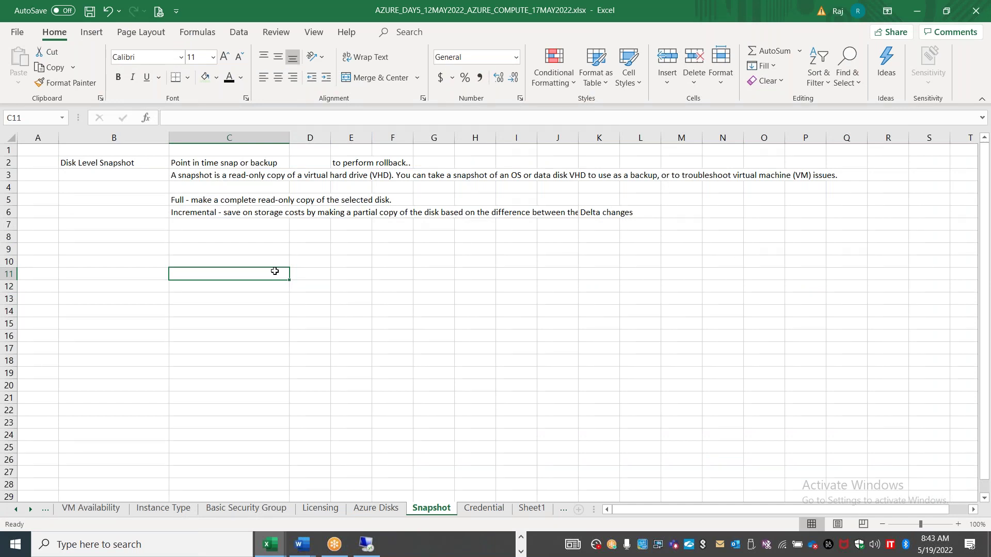
type("Di")
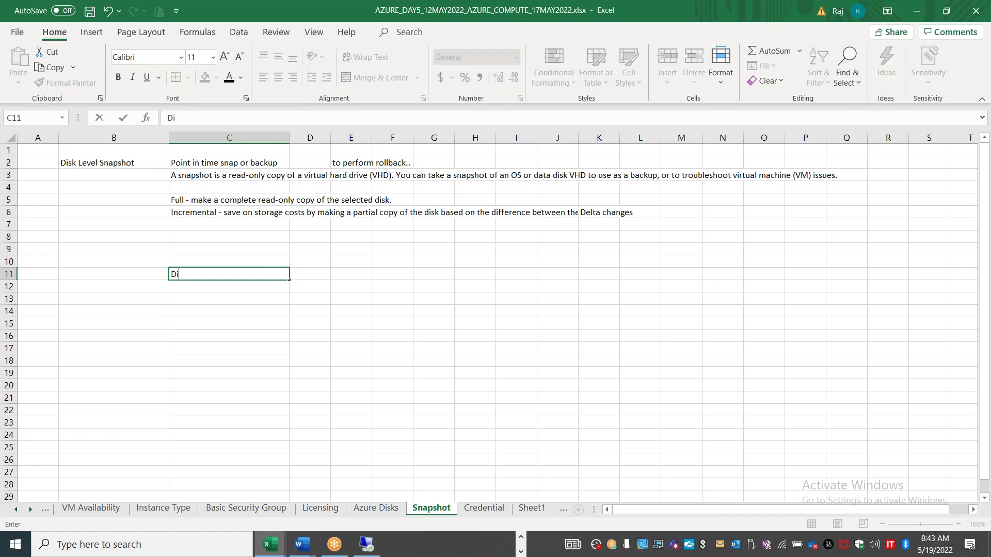
type("sk Compression")
key("Return")
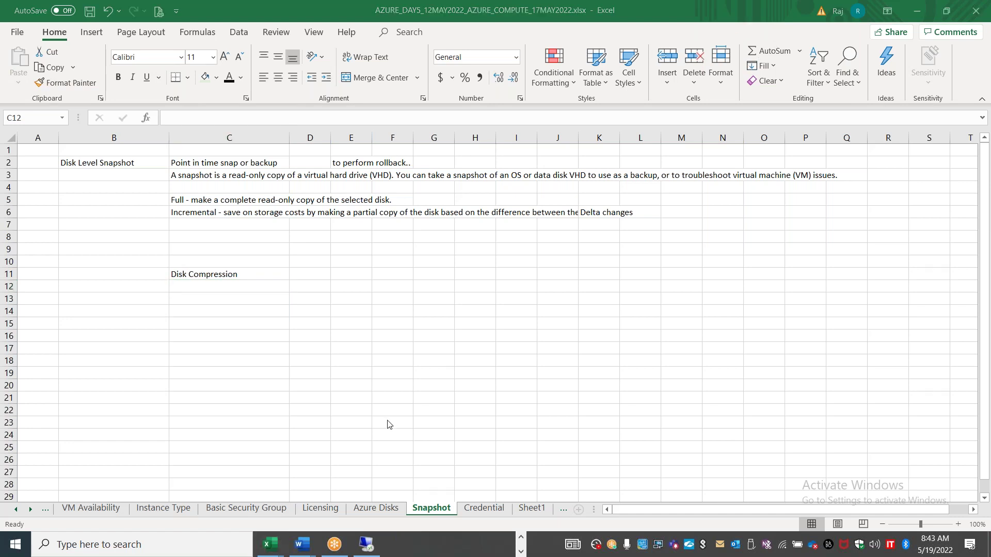
Switch to the Azure portal, open snapofOS from the Snapshots service, and view its copy snapshot form before returning to its overview.
key("alt+Tab")
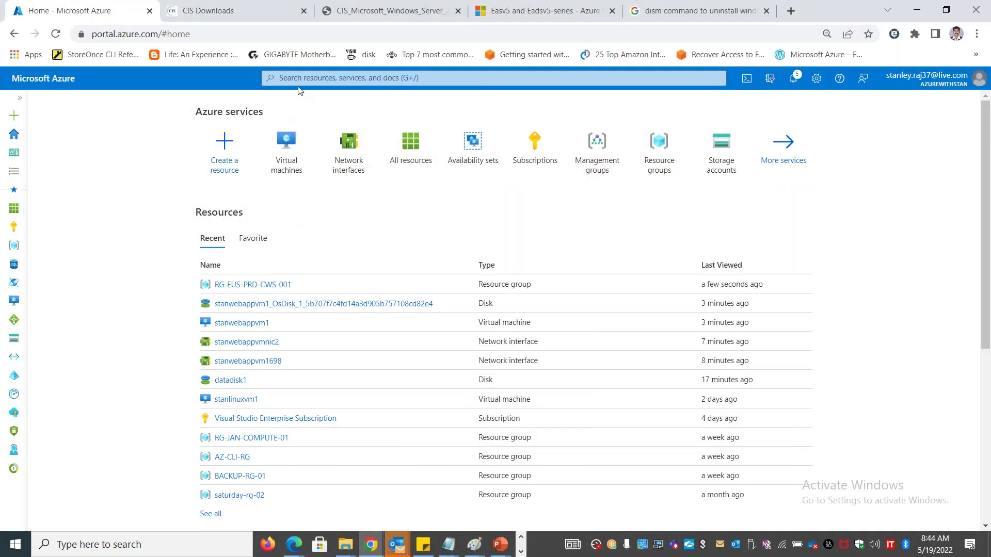
left_click(303, 78)
type("snapshot")
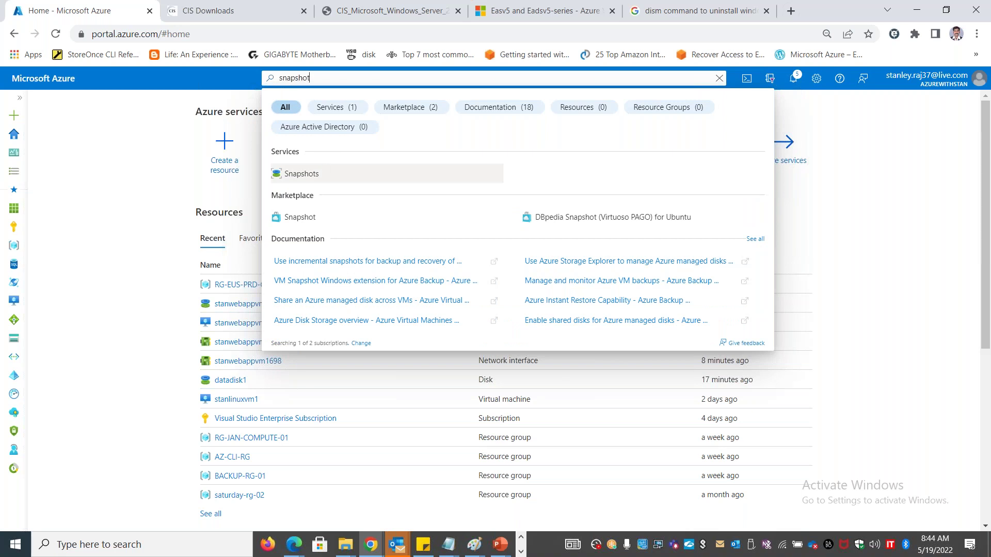
left_click(316, 178)
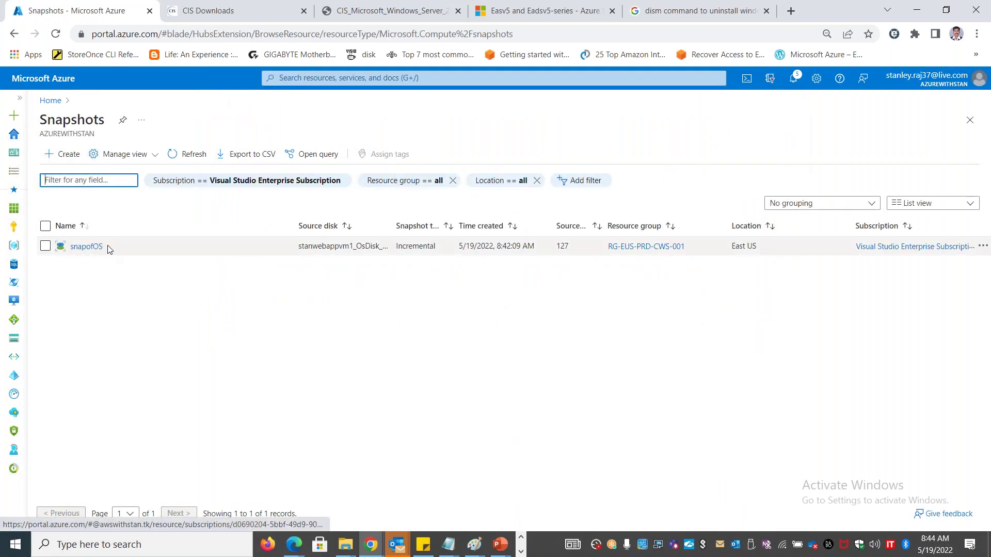
left_click(45, 246)
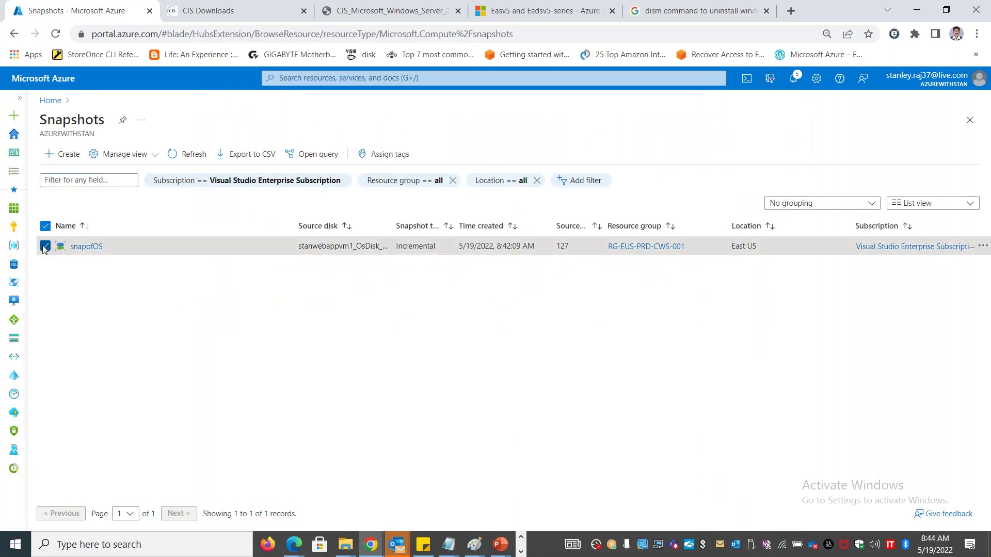
left_click(83, 247)
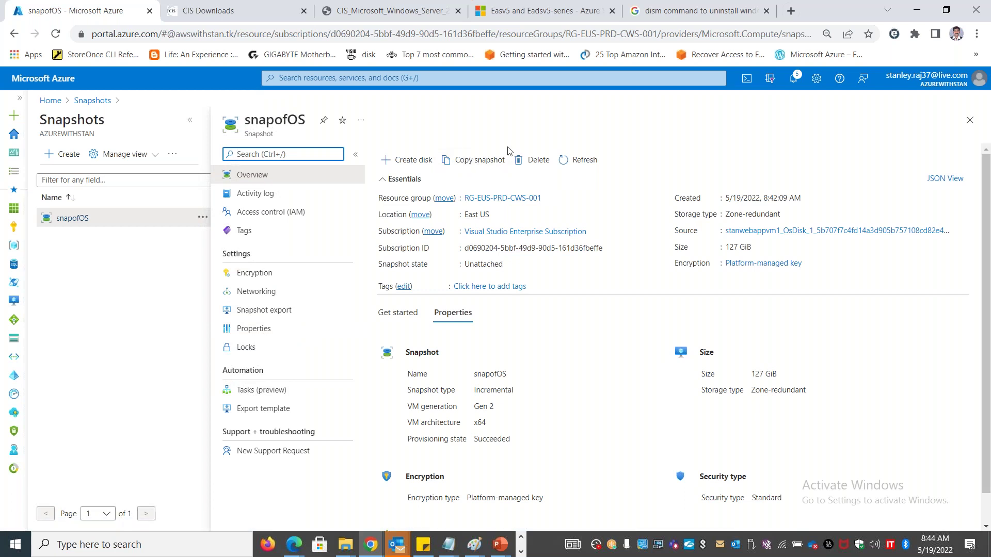
left_click(477, 161)
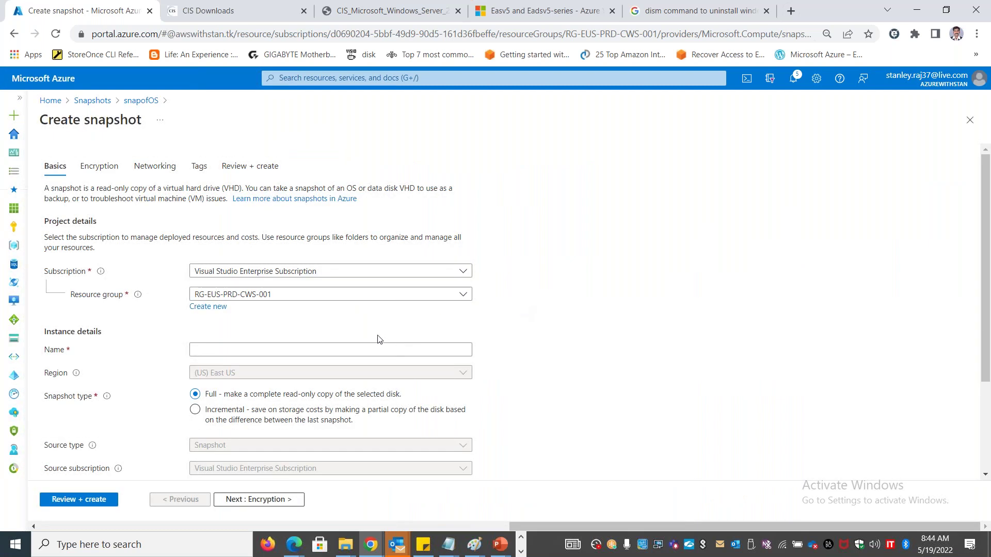
left_click(145, 101)
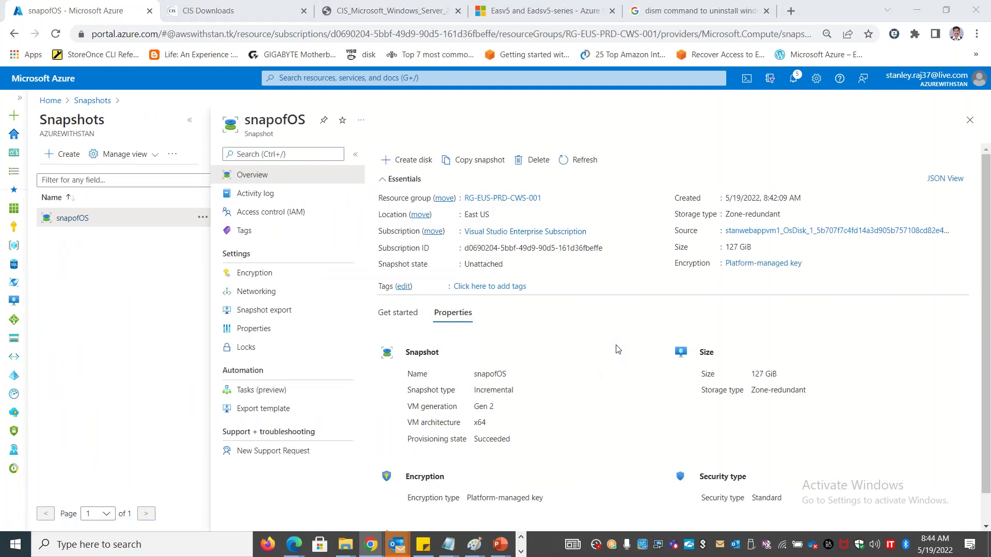
Switch back to the Excel notes and enter "Copy Snapshot" in B8 and "Create Disk" in B9.
key("ctrl+super+Right")
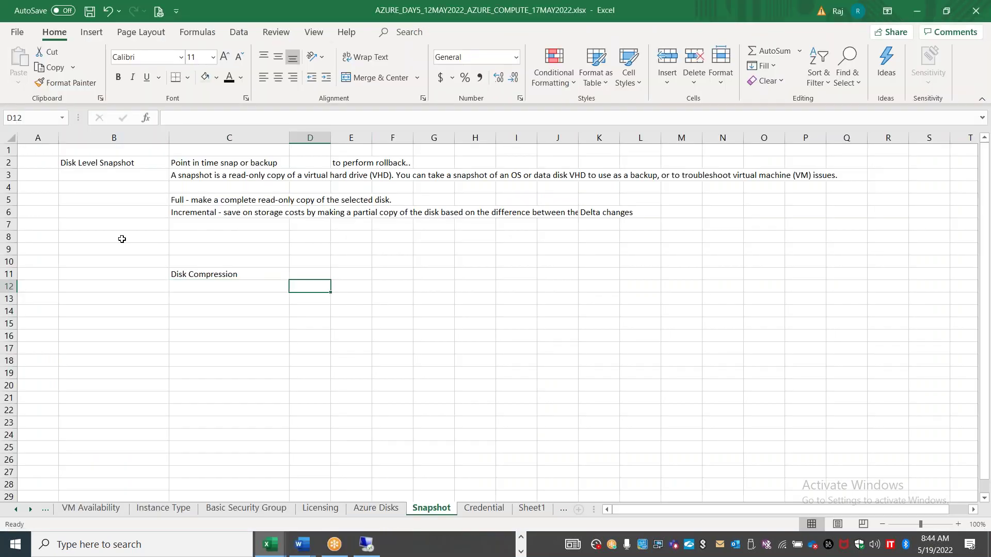
left_click(122, 239)
type("Copy Snapshot")
key("Return")
type("Create Disk")
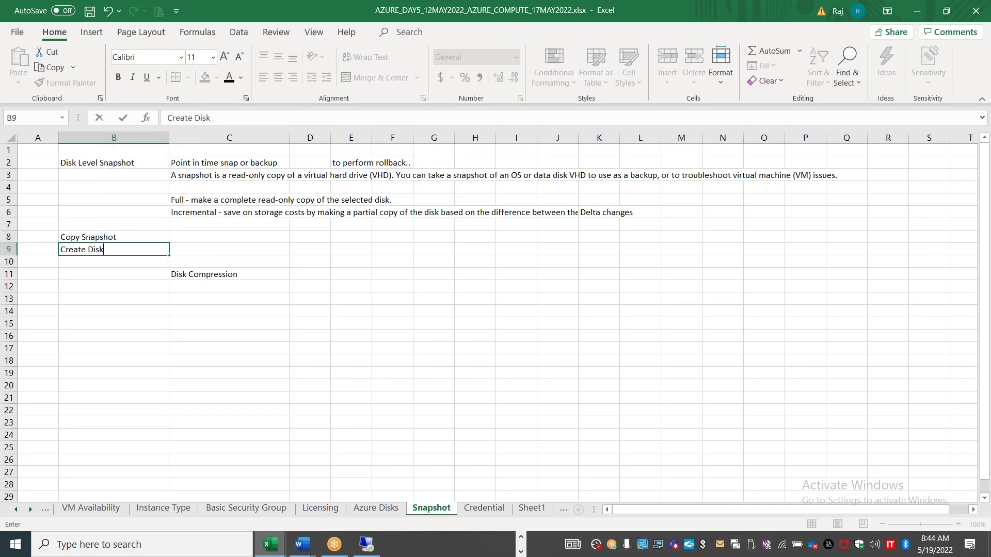
Return to the Azure portal, view the snapshot export settings of snapofOS, and close the snapshot.
key("ctrl+super+Right")
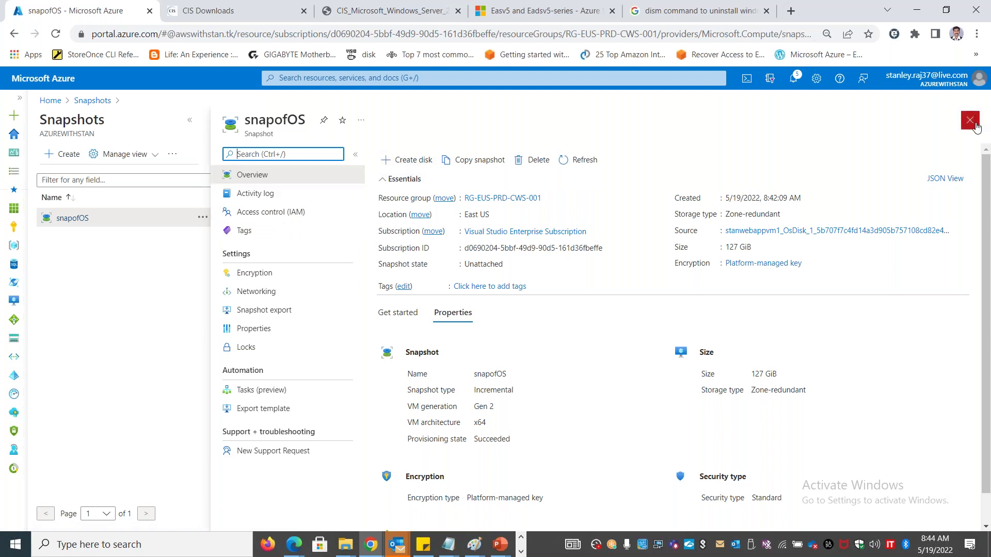
left_click(288, 318)
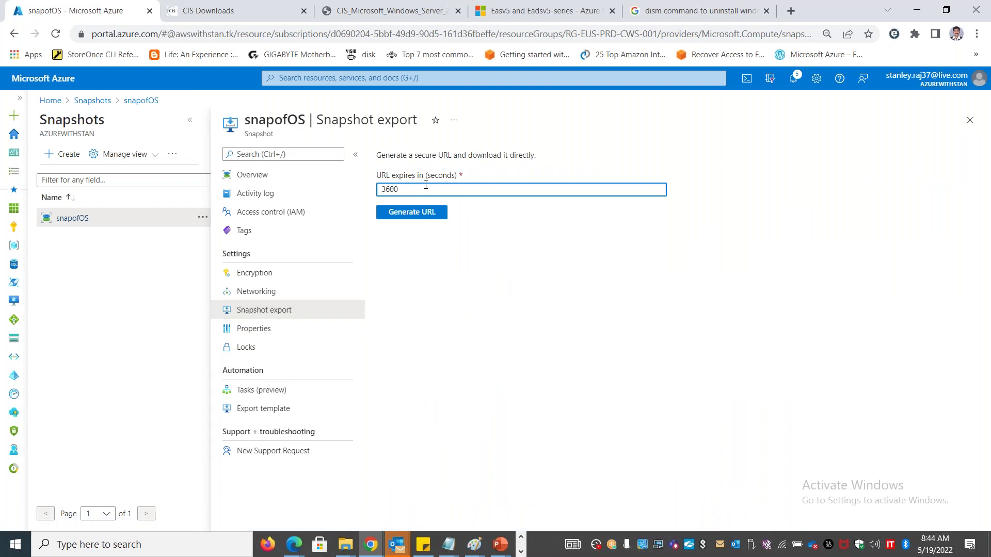
left_click(970, 120)
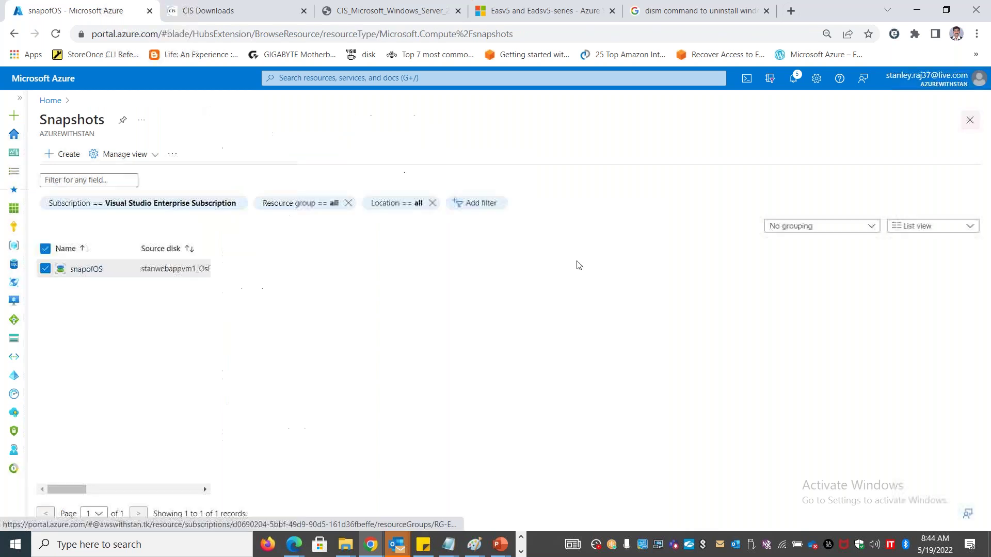
Switch to the Excel notes and enter "Export Snapshot" in B10, under Create Disk.
key("alt+Tab")
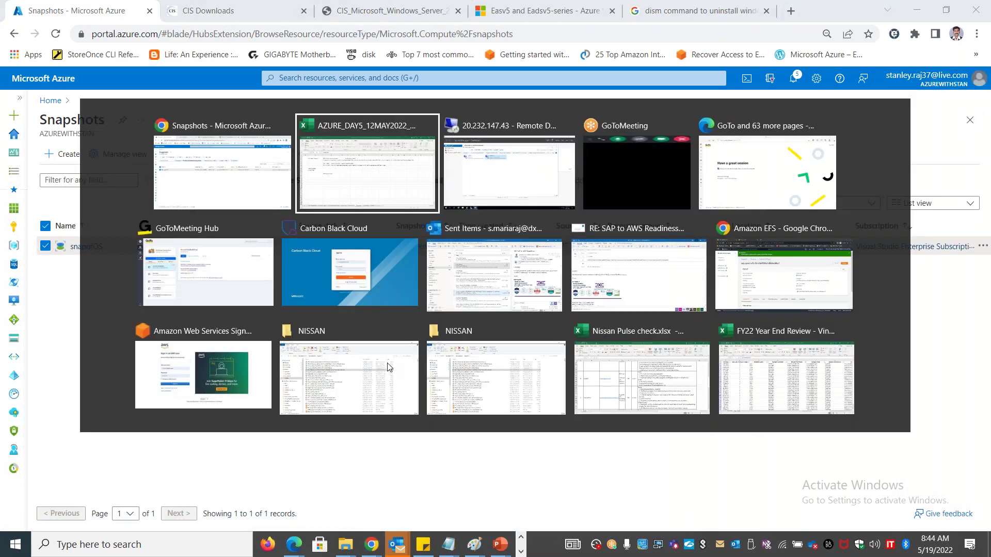
left_click(95, 263)
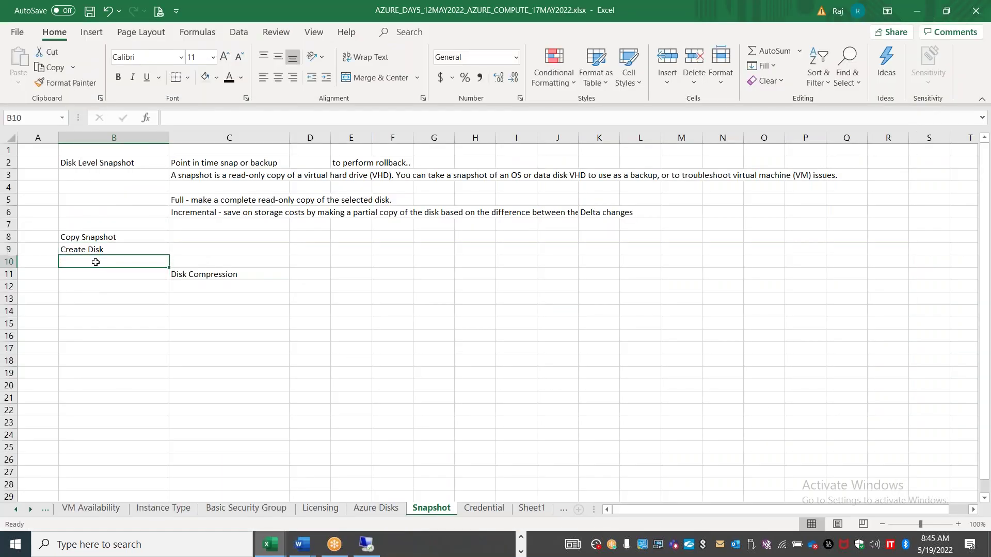
type("Export Snapshot")
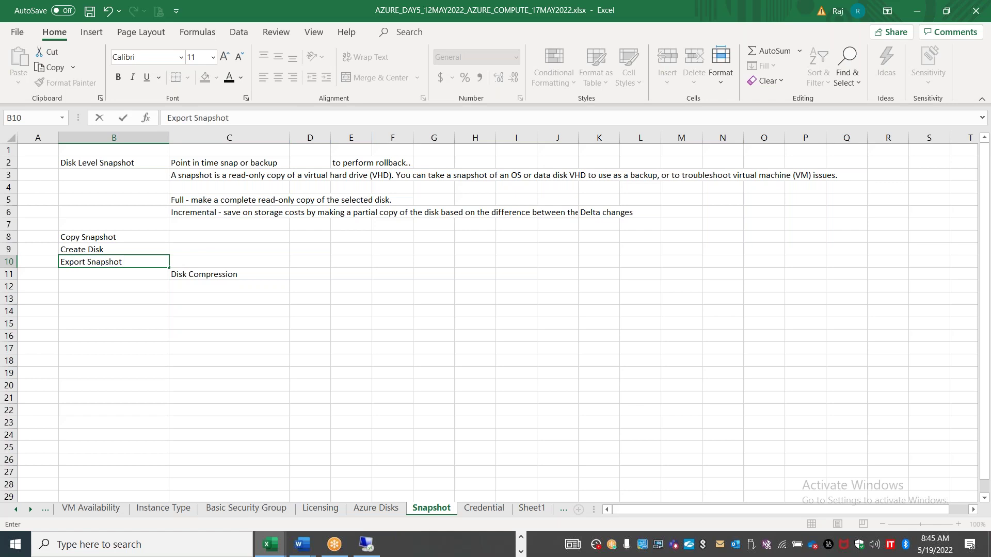
Review the Standard HDD to Ultra SSD disk type headings on the Azure Disks sheet, and return to the Snapshot sheet.
left_click(369, 507)
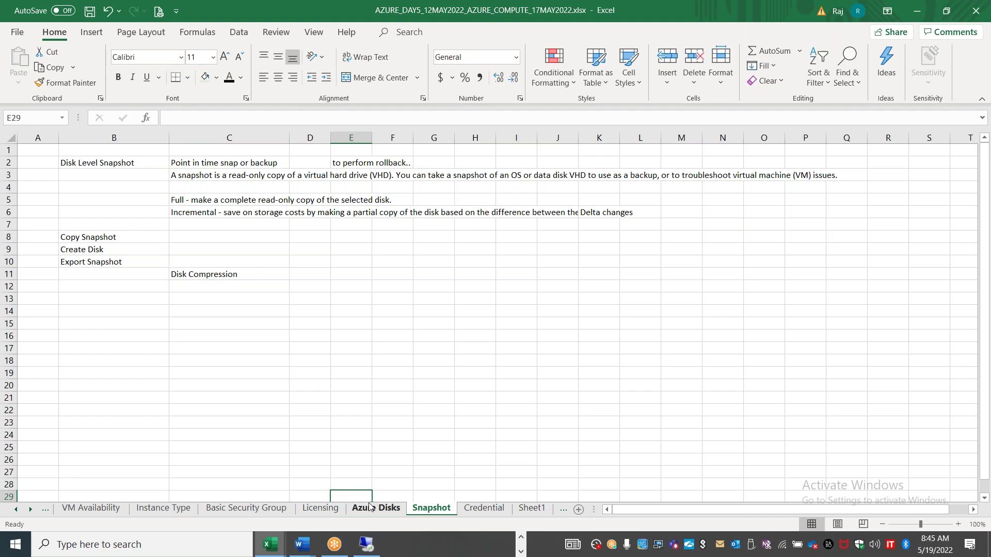
scroll(361, 206, "up", 17)
left_click_drag(329, 187, 778, 188)
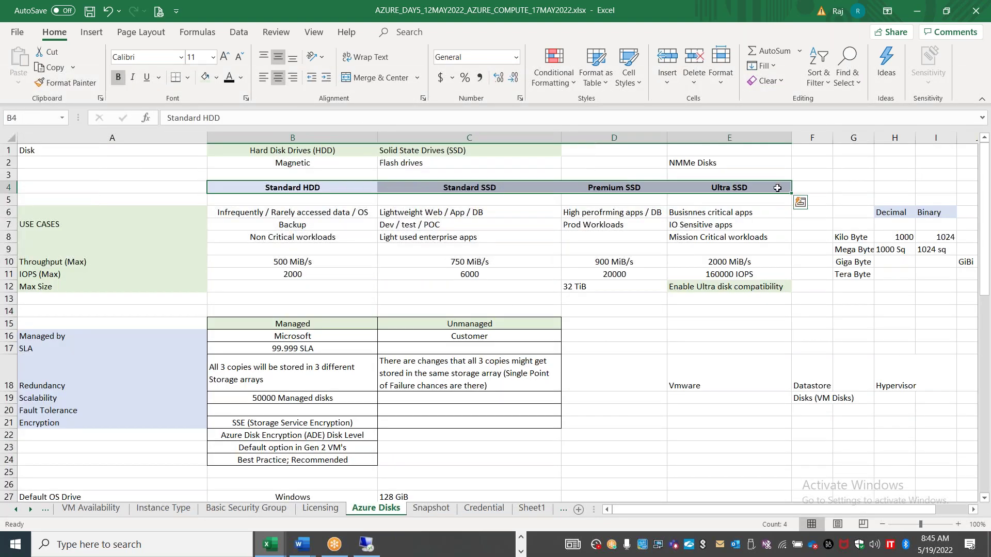
left_click(735, 26)
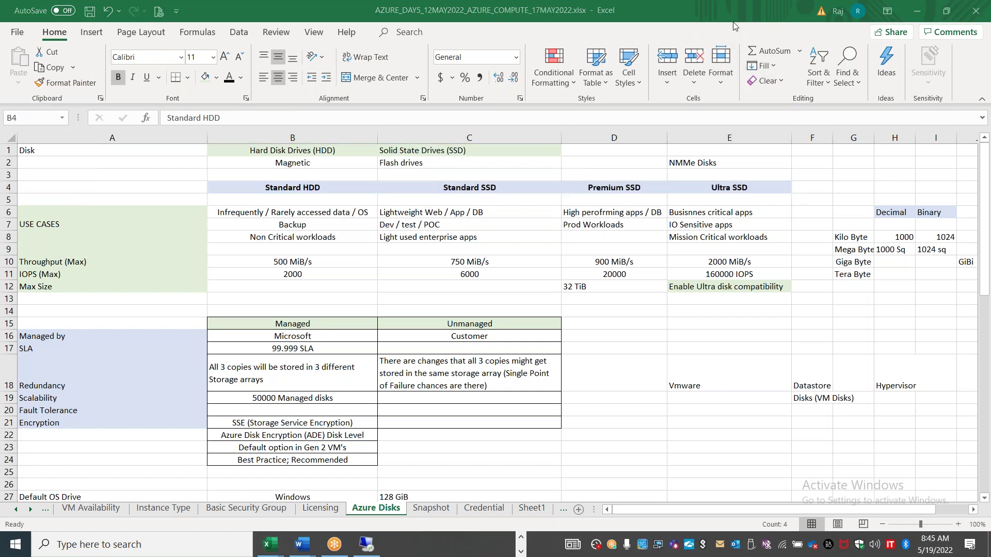
left_click(682, 192)
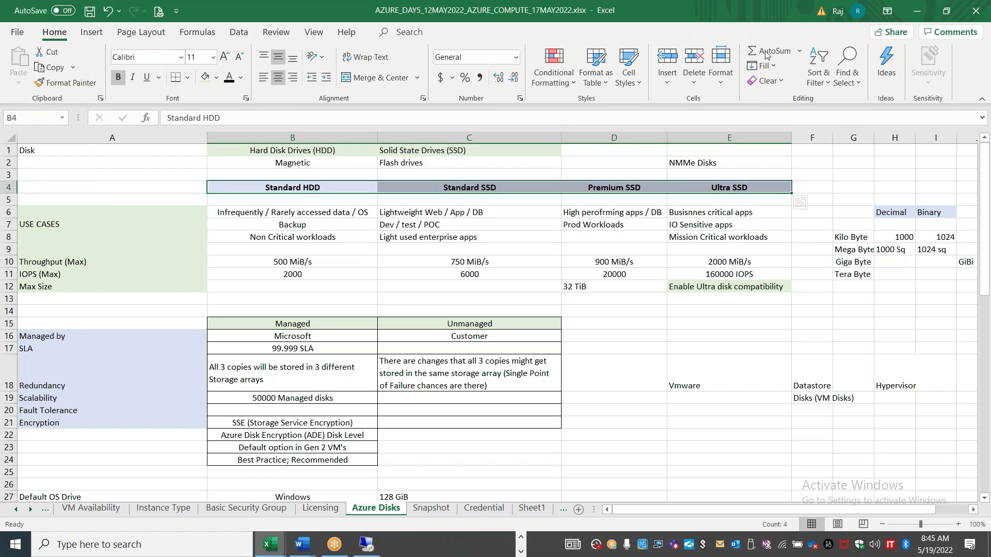
left_click(747, 60)
left_click(431, 508)
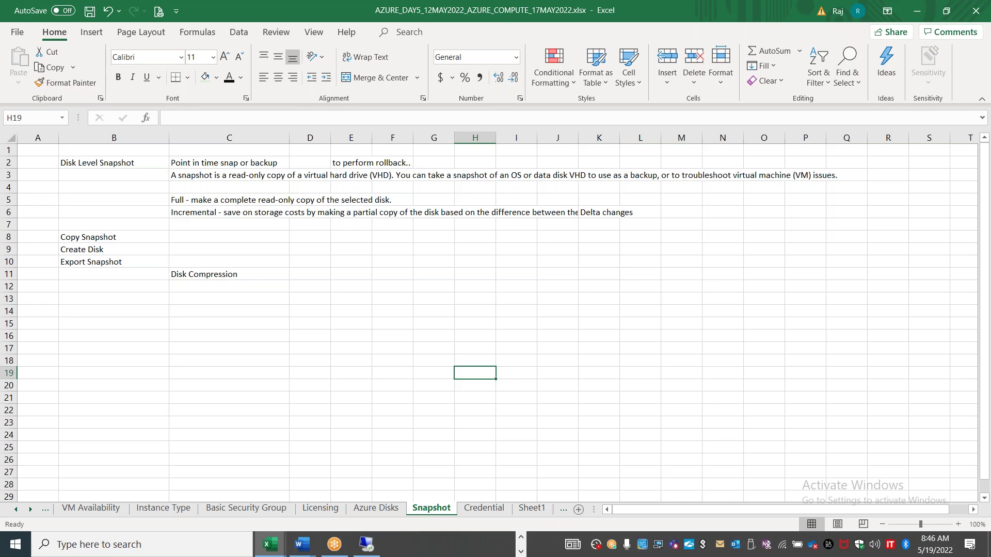
left_click(309, 356)
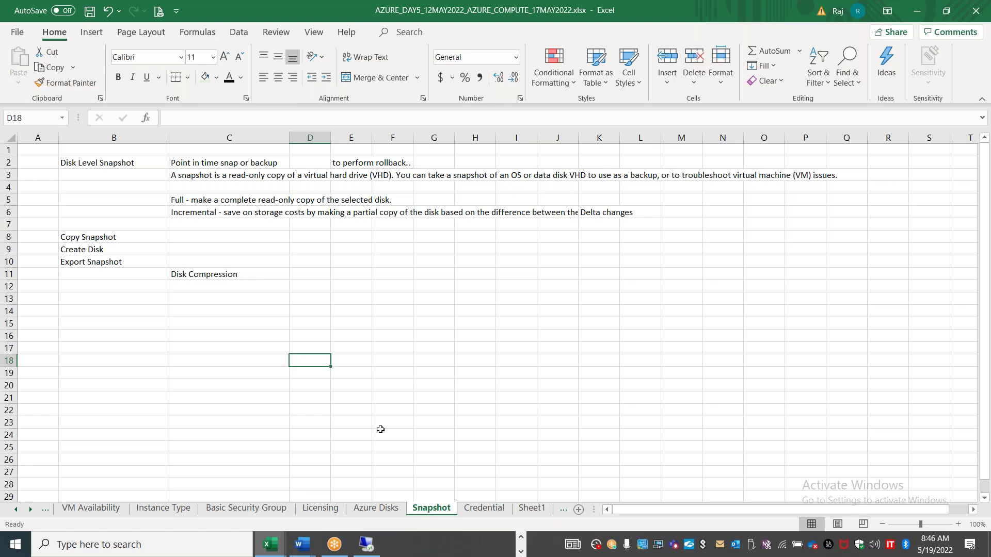
Switch to the Azure portal, open stanwebappvm1's available sizes, and select E16-4s_v4 in the E-Series v4 group without resizing.
key("alt+Tab")
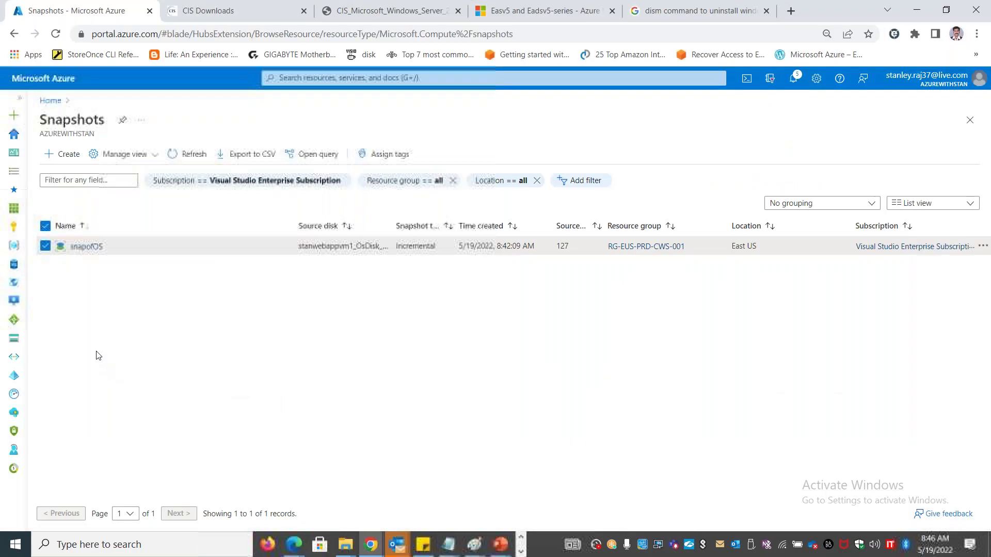
left_click(50, 100)
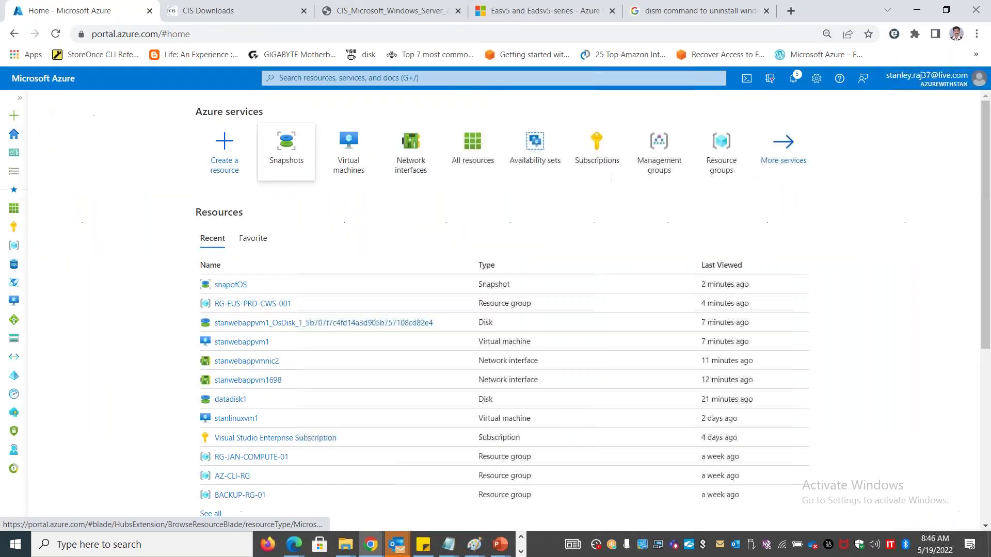
left_click(252, 343)
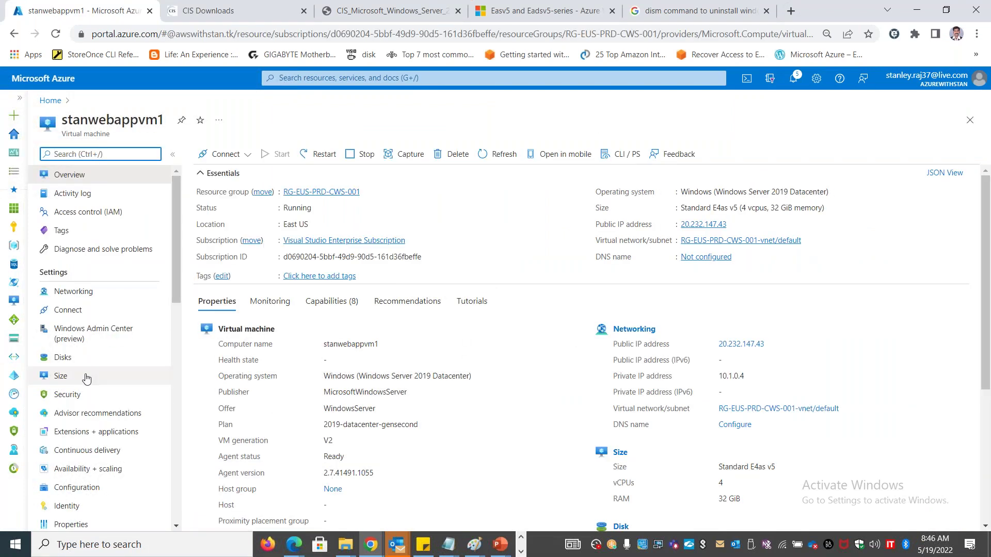
left_click(79, 384)
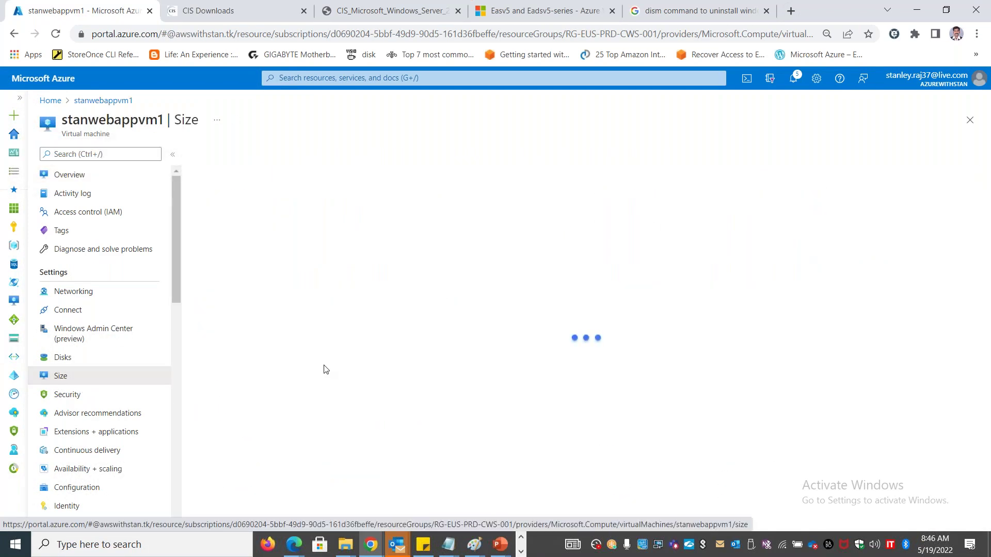
left_click(208, 314)
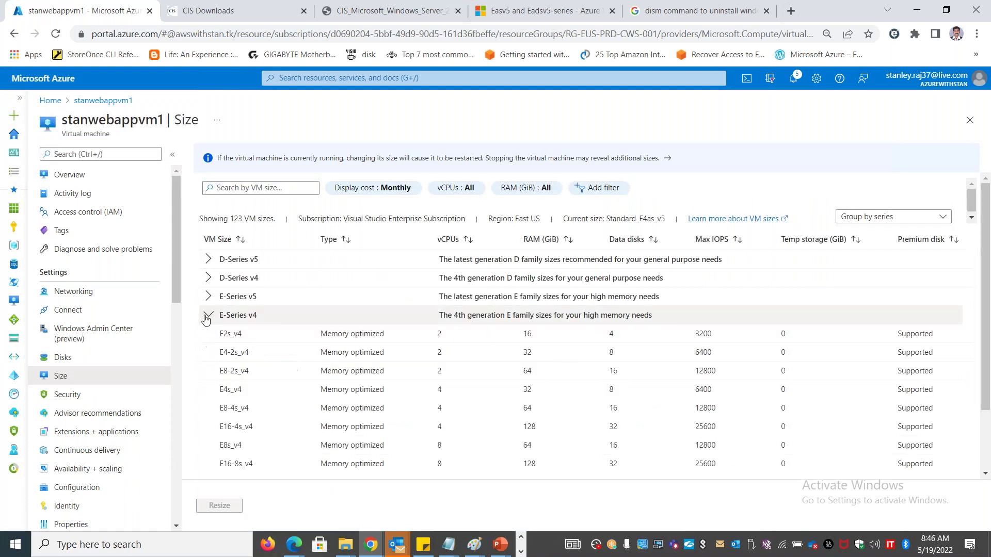
left_click(248, 427)
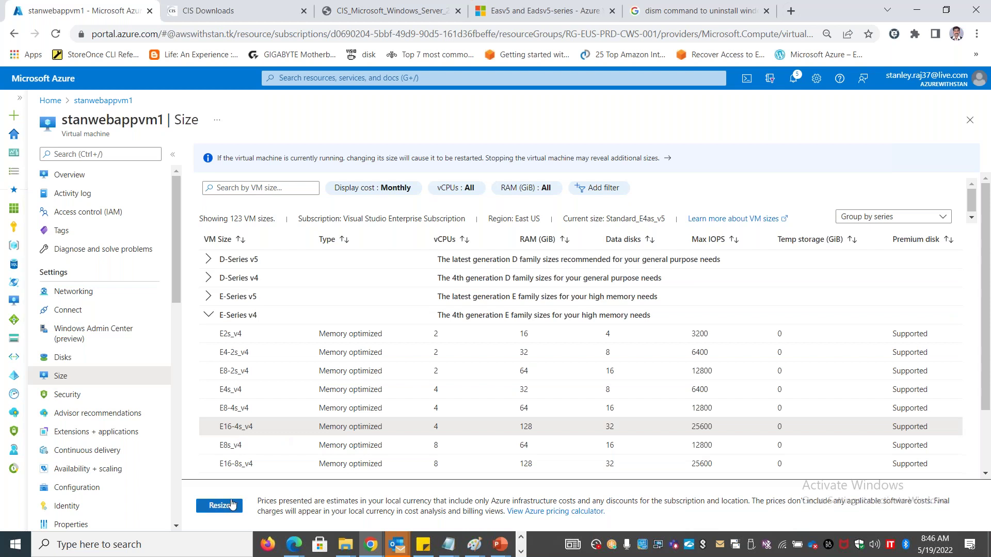
Examine the D-Series v4 and E-Series v5 size groups and the insufficient regional and family quota groups for stanwebappvm1.
left_click(208, 277)
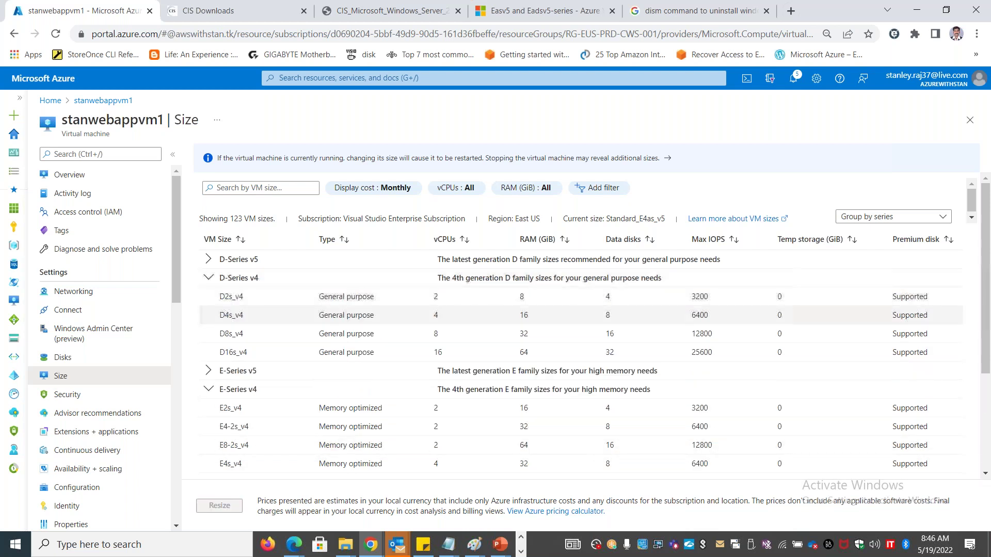
left_click(208, 277)
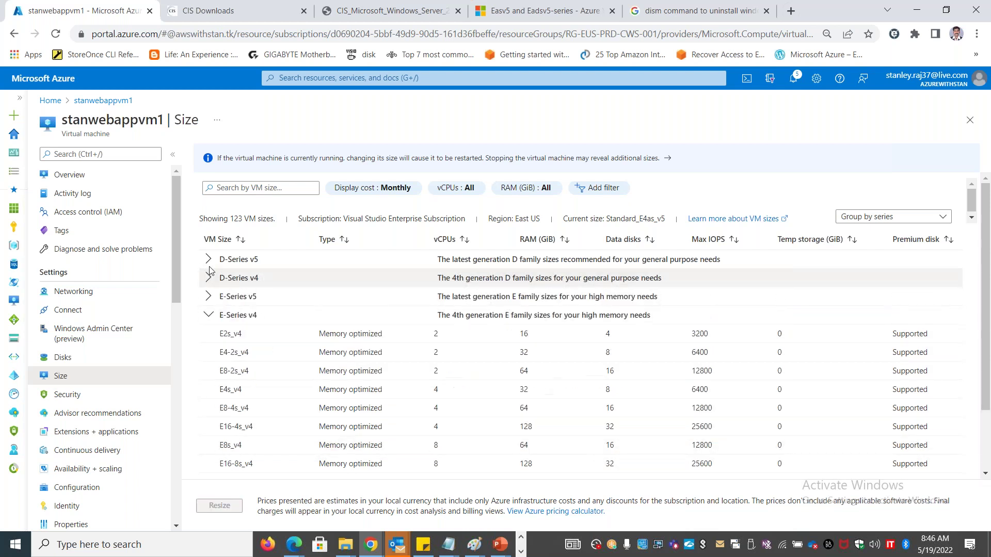
left_click(209, 296)
left_click(209, 297)
left_click(209, 314)
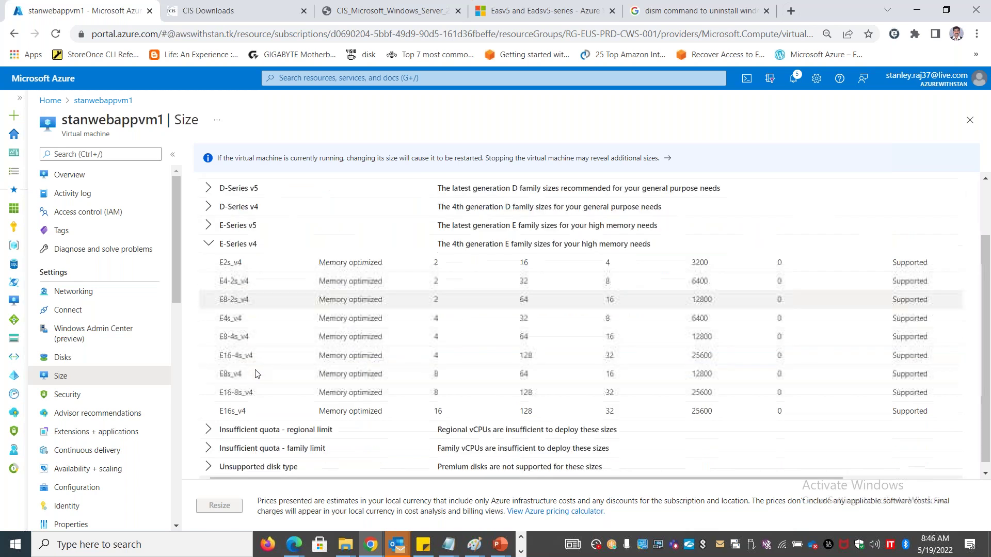
scroll(594, 326, "down", 2)
left_click_drag(257, 422, 327, 422)
left_click_drag(259, 440, 327, 440)
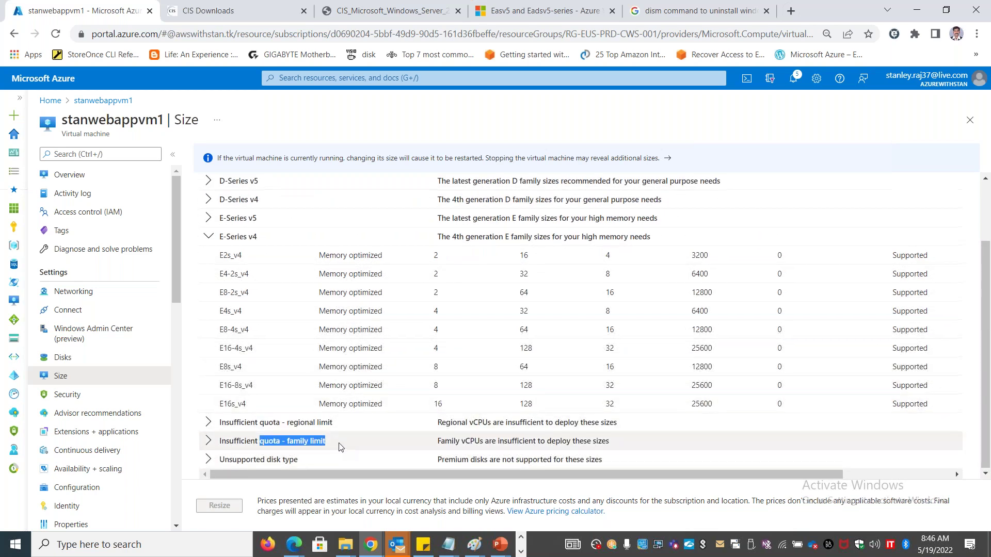
Leave the size list and open stanwebappvm1's overview.
scroll(339, 444, "up", 2)
scroll(218, 445, "down", 2)
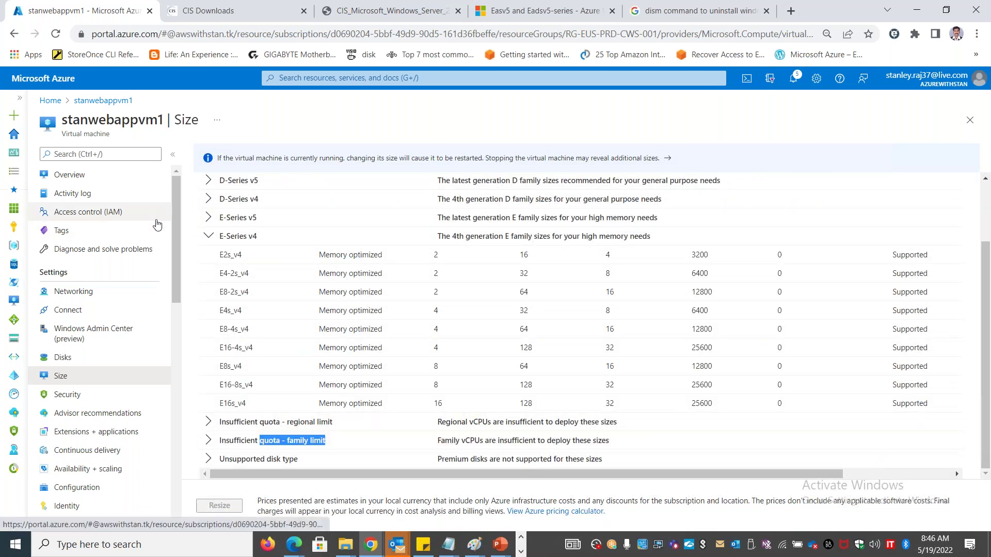
left_click(69, 174)
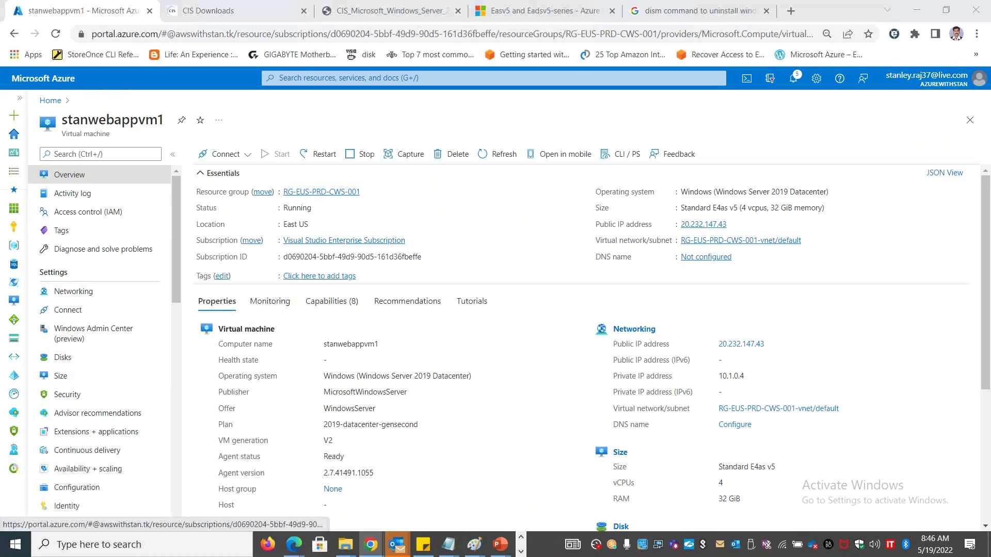
key("alt+Tab")
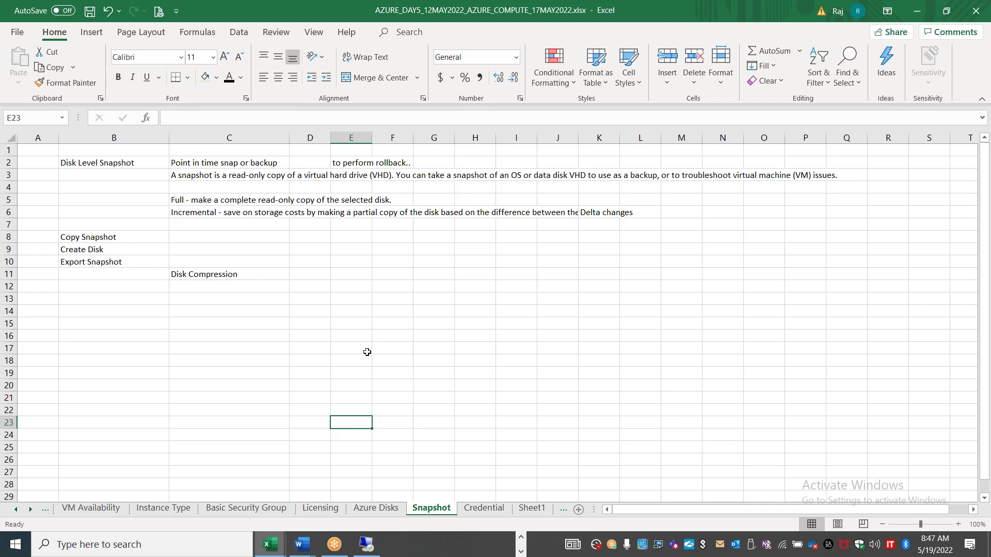
key("alt+Tab")
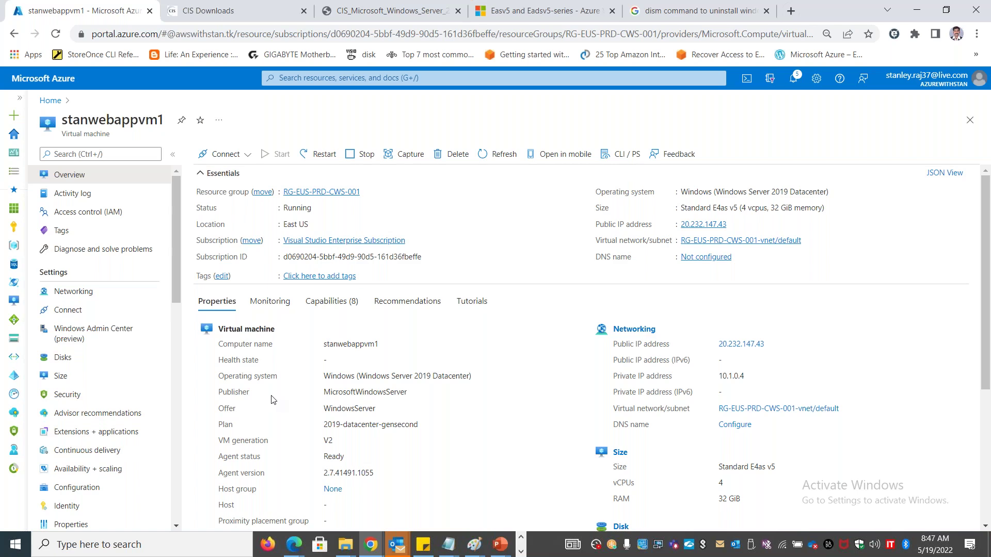
Switch to the Excel notes and add a sheet named "VM Extensions" after the Snapshot sheet.
key("alt+Tab")
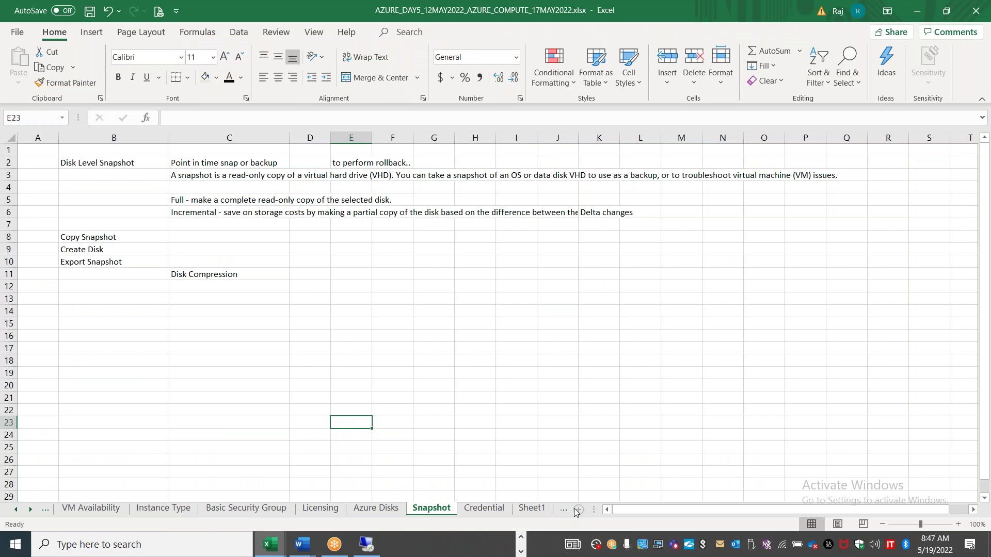
left_click(577, 510)
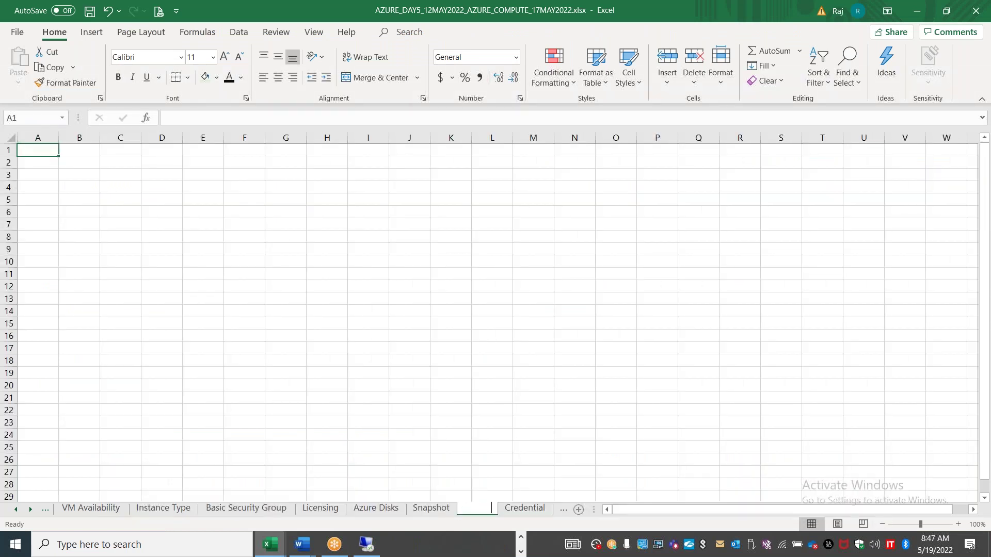
double_click(477, 508)
type("Extension")
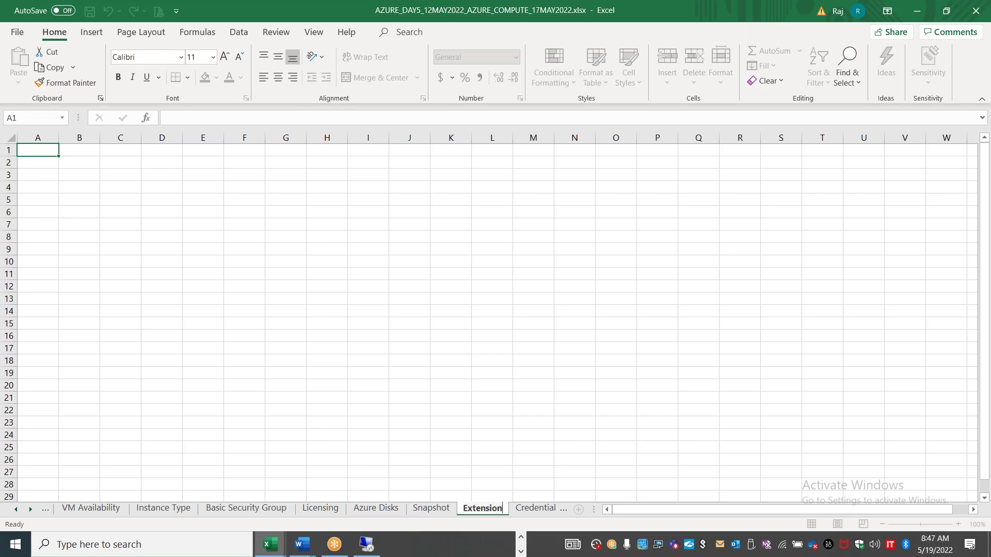
type("s")
key("Return")
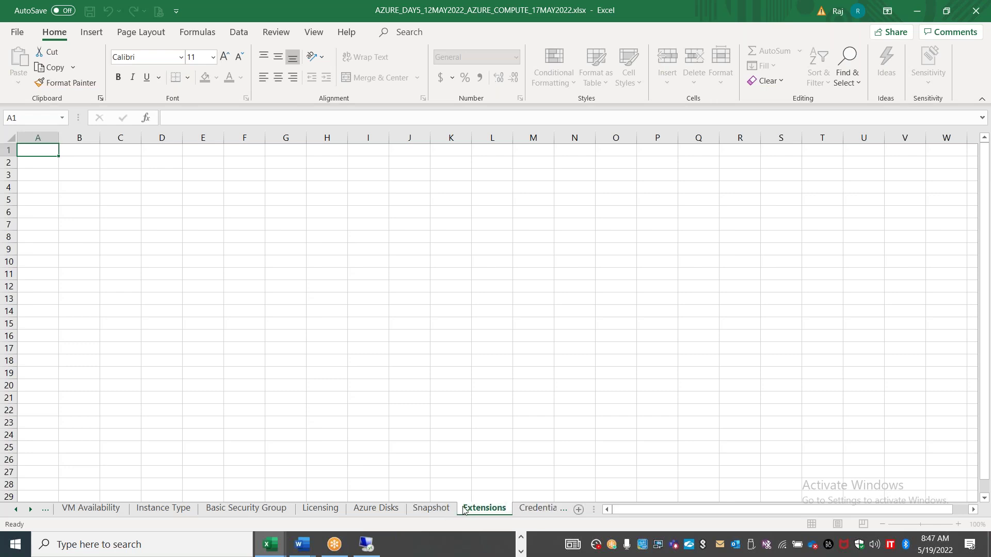
left_click(462, 509)
type("VM")
left_click(225, 186)
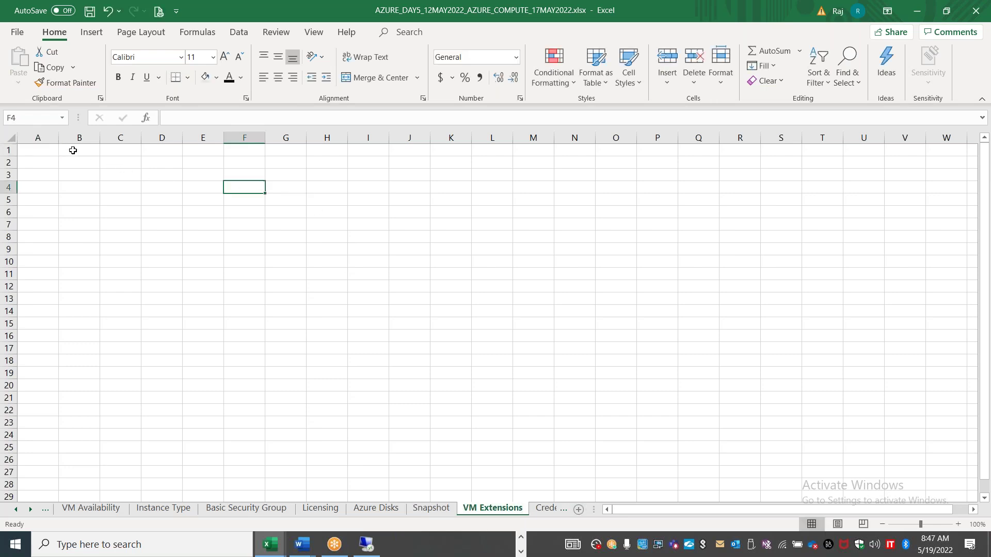
Enter "Extensions" in A1 and "Small Applications" in B1, and widen column B to fit its text.
left_click(39, 150)
type("Extensions")
key("Tab")
type("Small Applications")
left_click(51, 189)
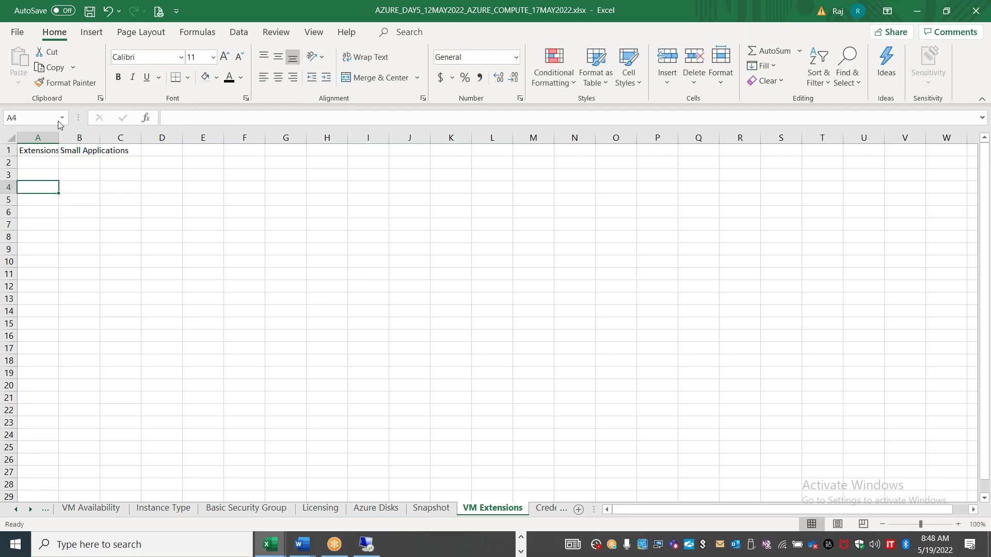
left_click(59, 137)
left_click_drag(100, 137, 151, 134)
Enter "Add additional roles & Features" in C1 and "Post deployment activities - Hardening, configuration" in C2.
left_click(175, 149)
type("Add additional roles & Features")
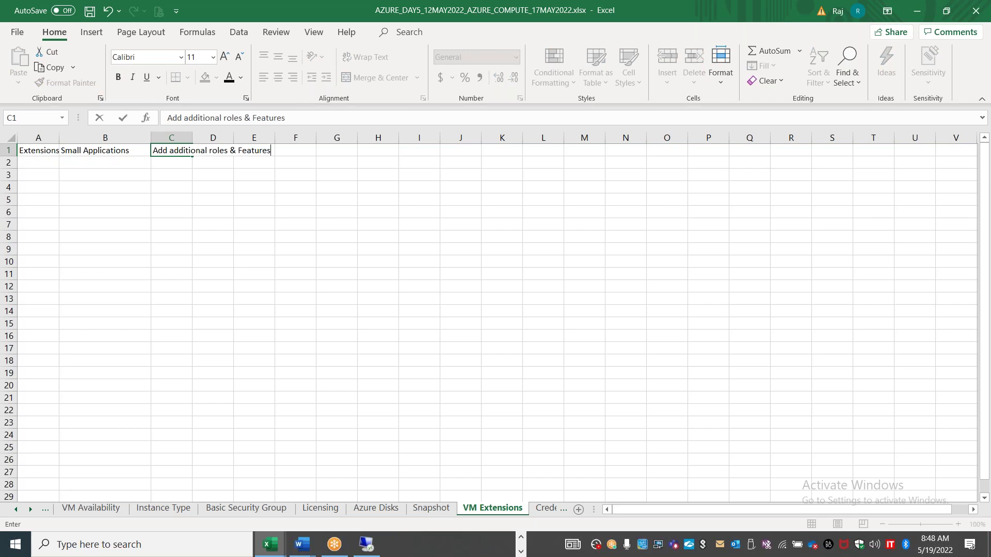
key("Return")
type("Po")
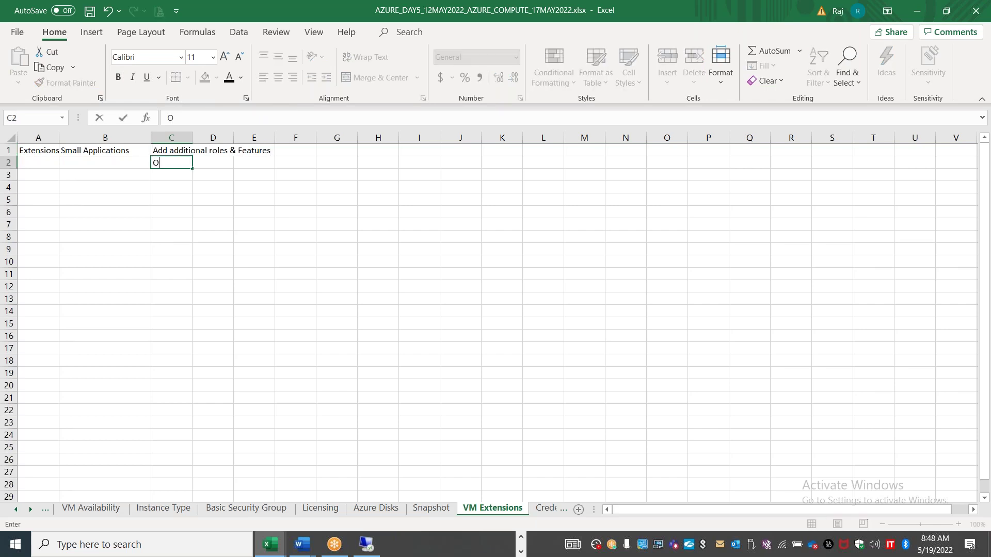
type("st deployment activitie")
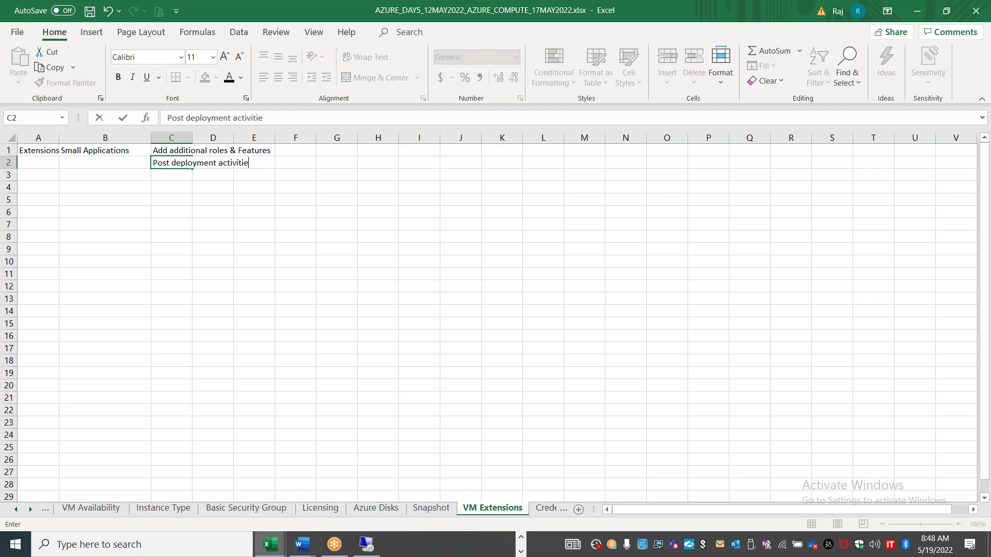
type("s - Hardening, configuration")
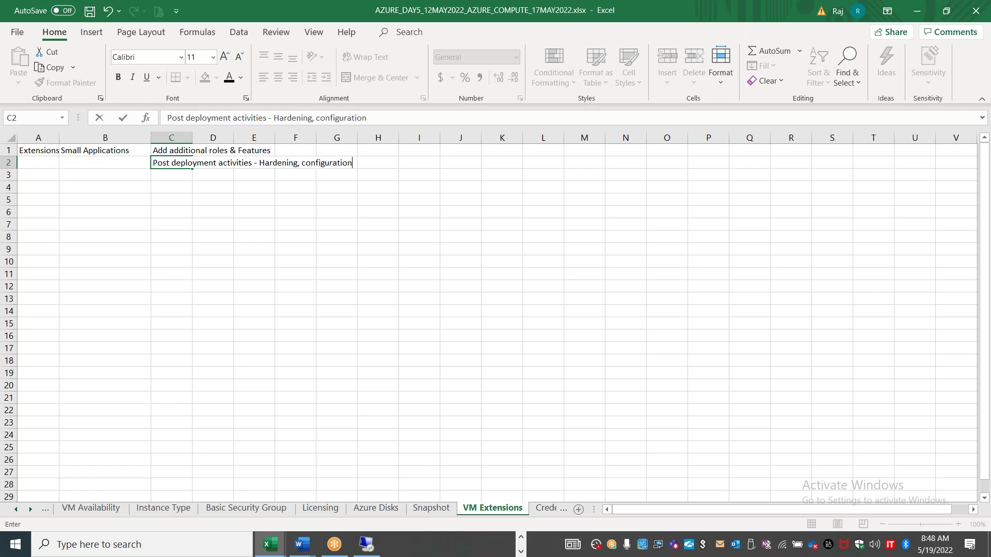
Enter "Install package, apps" in C3 and "Automatiion" in C4.
left_click(173, 174)
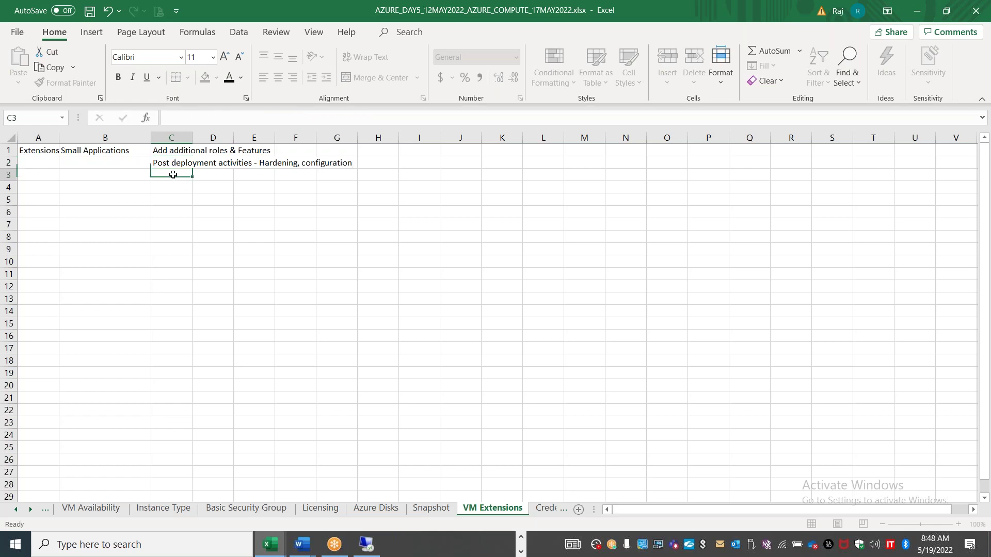
type("Install package, app")
type("s")
key("Return")
type("Automat")
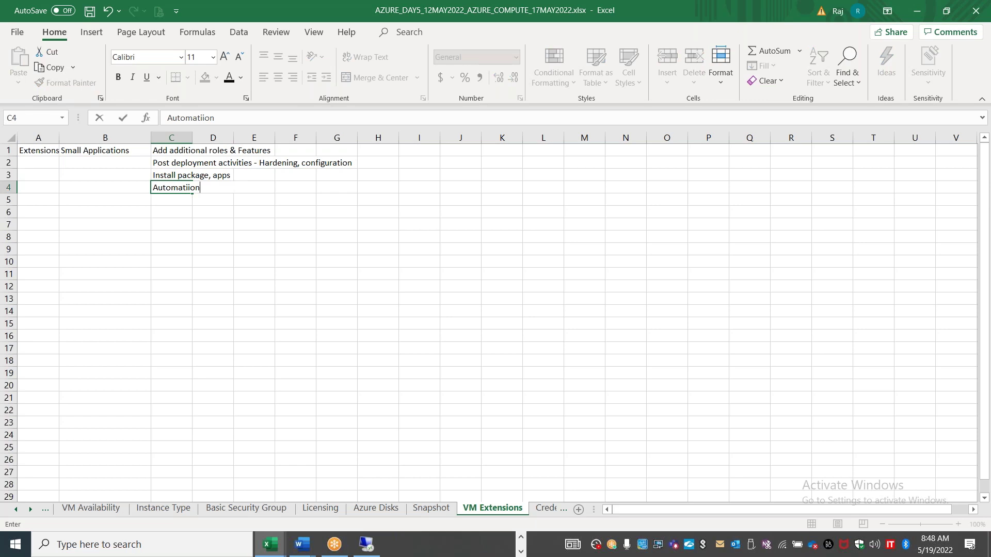
type("iion")
Give the Extensions heading a light green fill and a wider column, and enter "MS Antimalware" in B6.
left_click(50, 149)
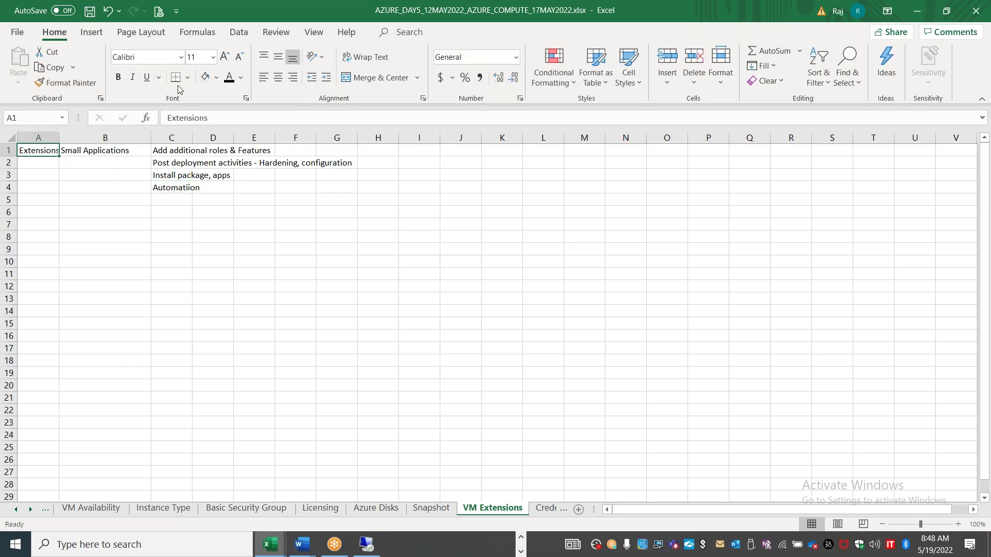
left_click_drag(60, 137, 81, 138)
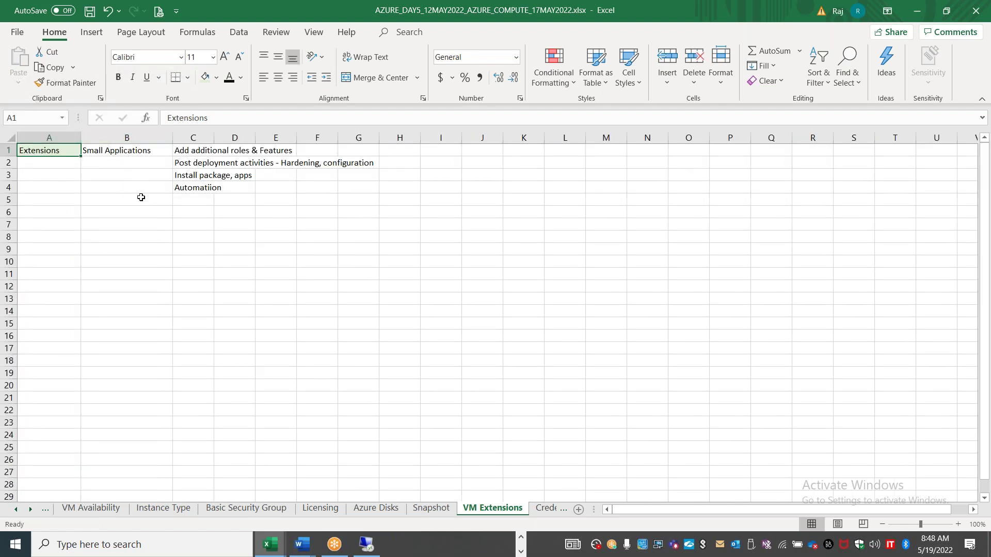
left_click(135, 213)
type("MS ")
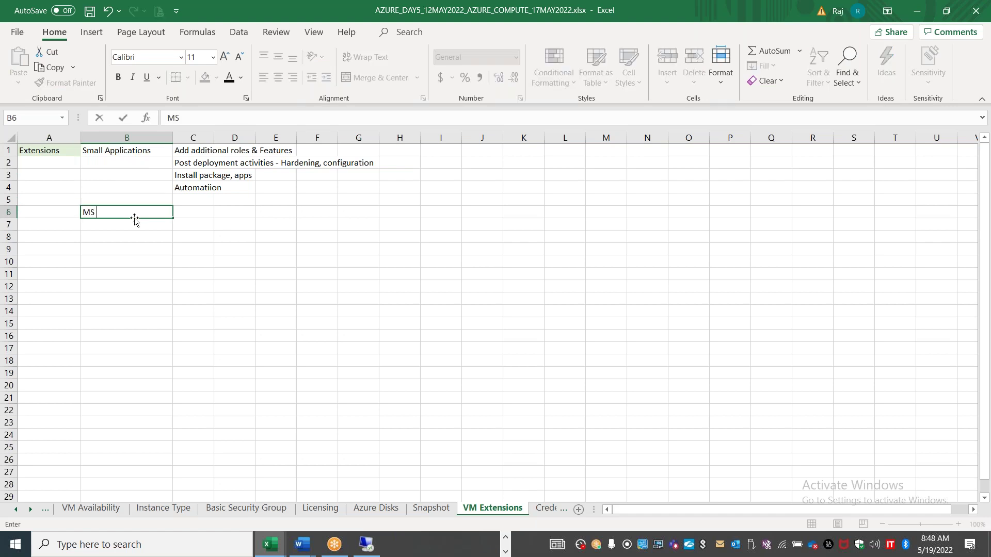
type("Antimalware")
Switch to the Azure portal and start adding an extension from stanwebappvm1's Extensions + applications page.
key("alt+Tab")
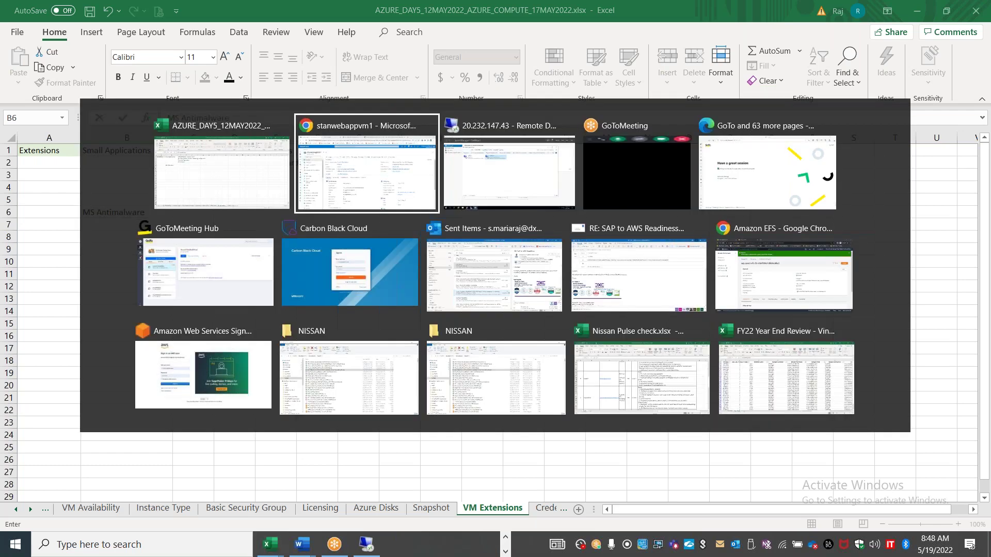
scroll(118, 412, "down", 5)
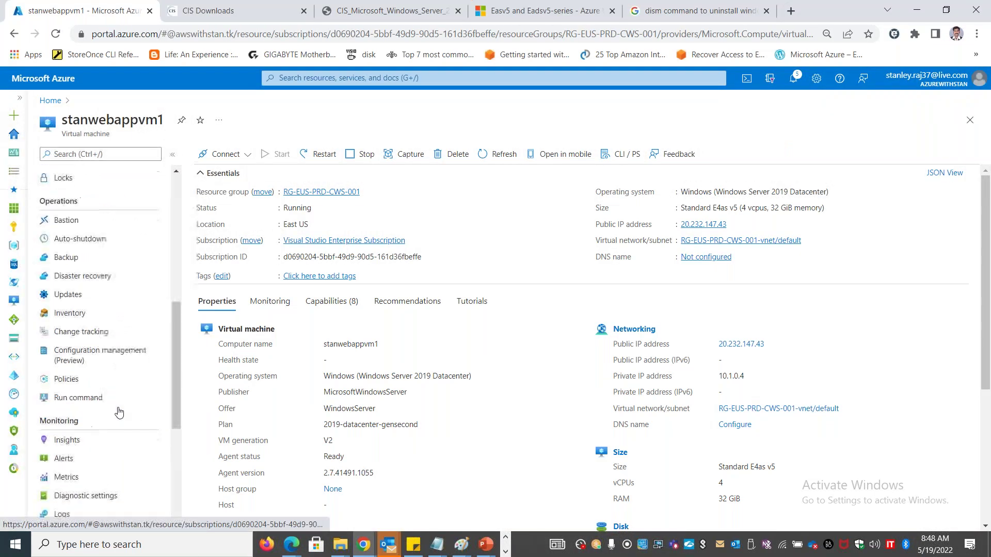
scroll(173, 370, "up", 5)
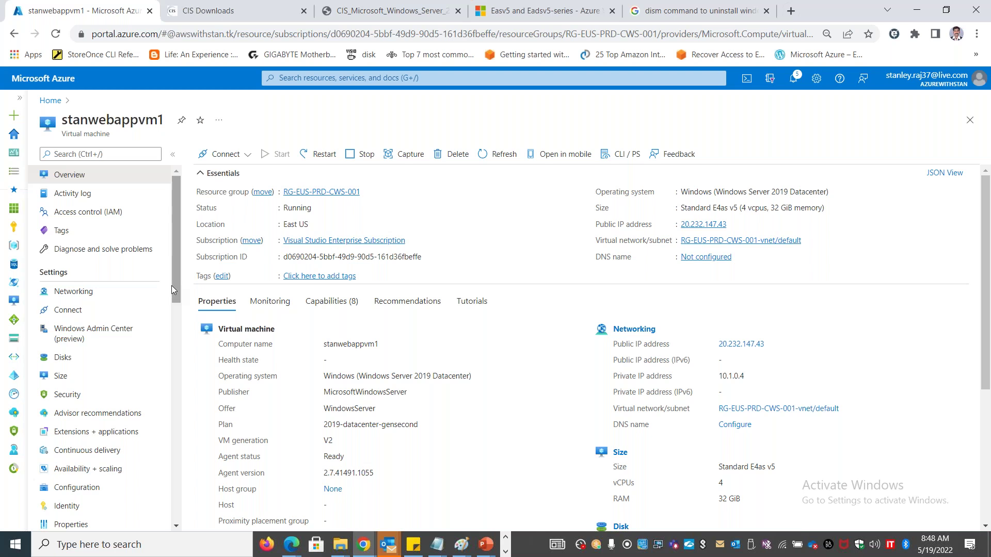
left_click_drag(175, 284, 182, 333)
left_click(126, 296)
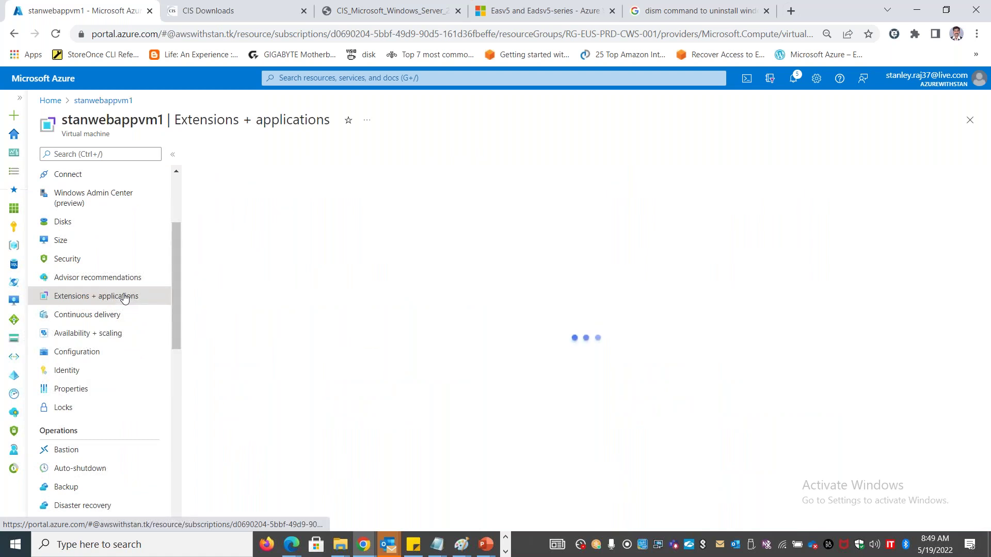
left_click(173, 154)
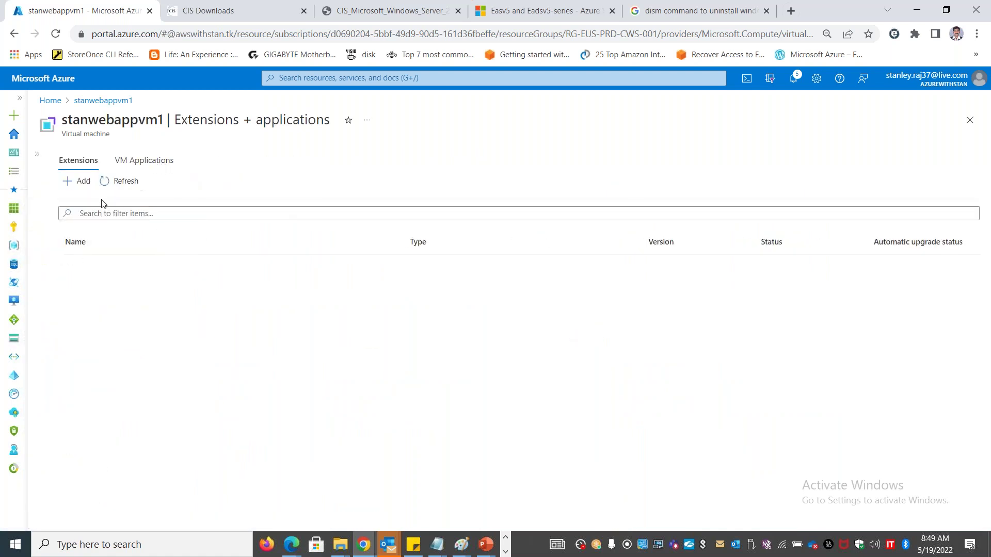
left_click(83, 184)
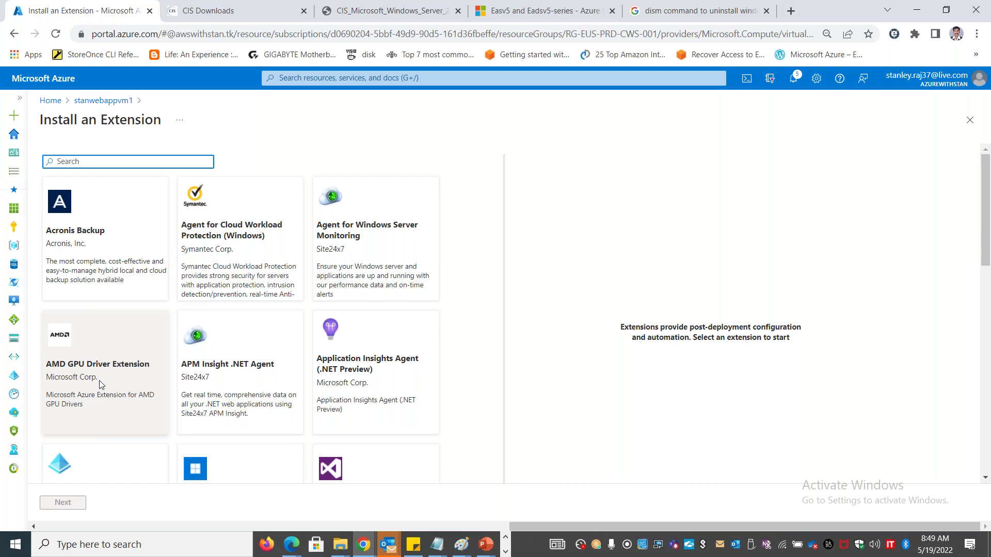
Examine the installable extensions, including Custom Script Extension, Chef VM Extension, Kaspersky Hybrid Cloud Security Agent and Microsoft Antimalware.
left_click_drag(986, 218, 986, 375)
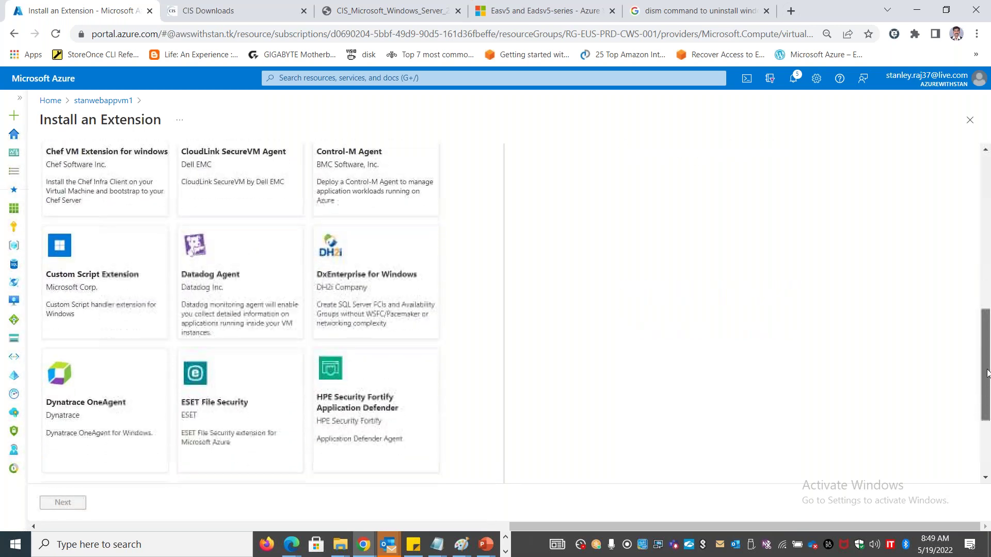
left_click(116, 278)
scroll(457, 317, "up", 4)
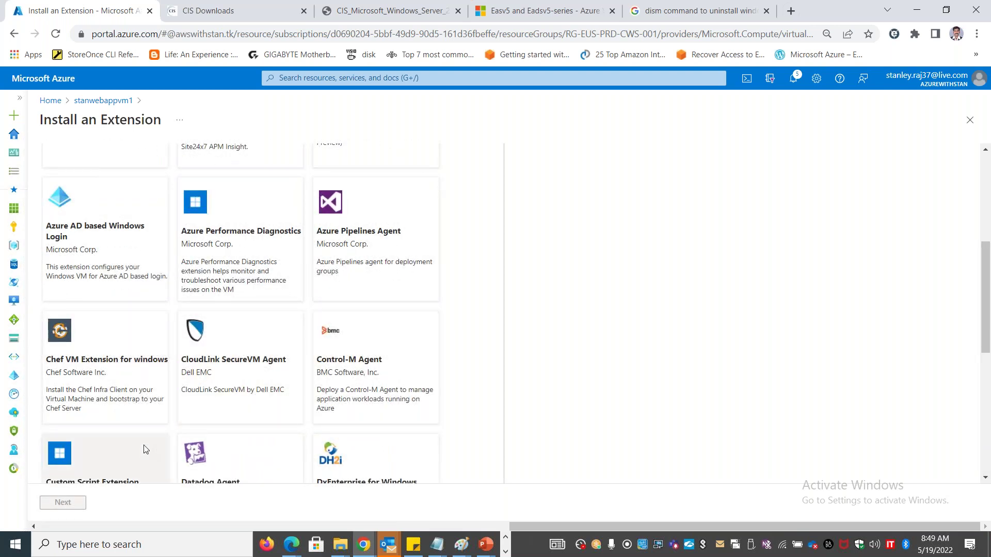
left_click_drag(987, 268, 982, 330)
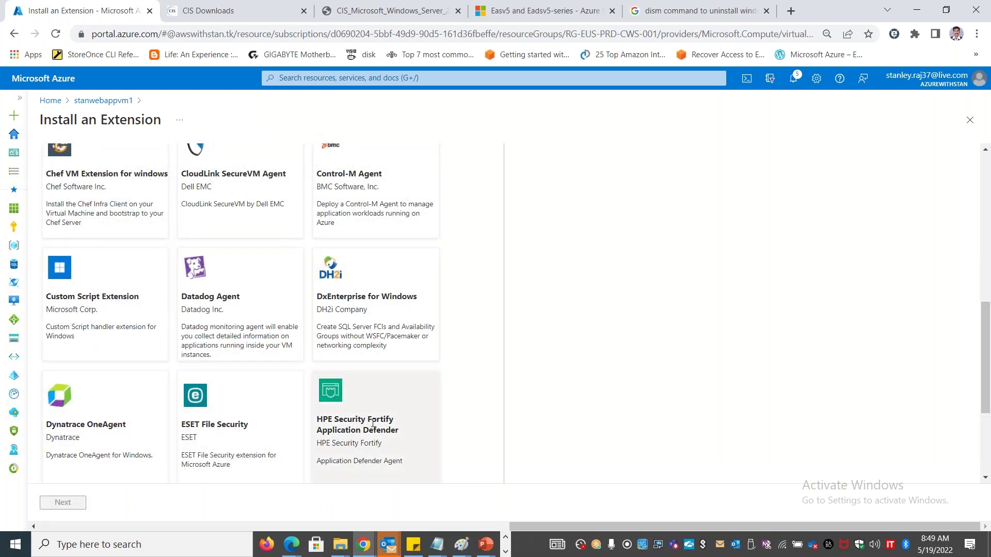
scroll(373, 423, "up", 10)
scroll(372, 423, "down", 10)
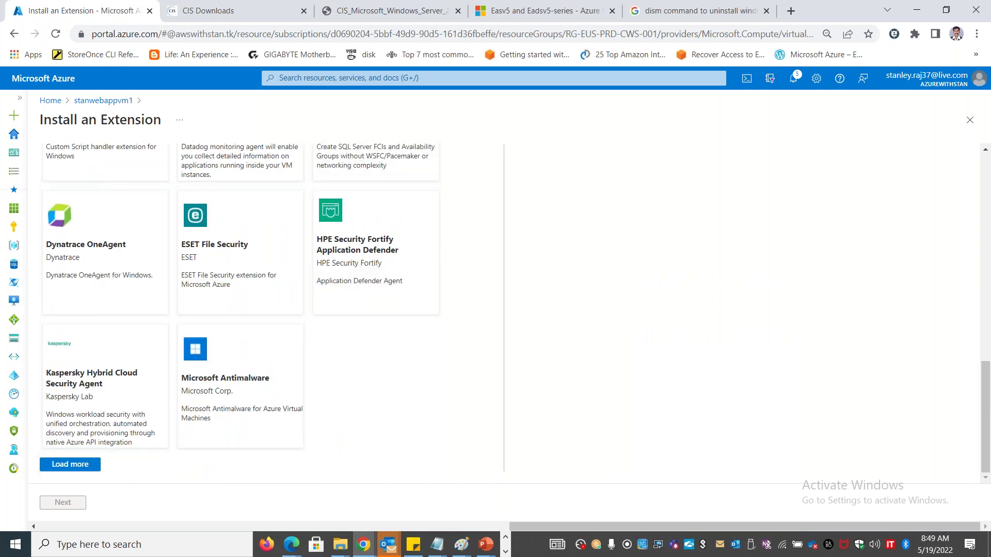
scroll(373, 422, "up", 6)
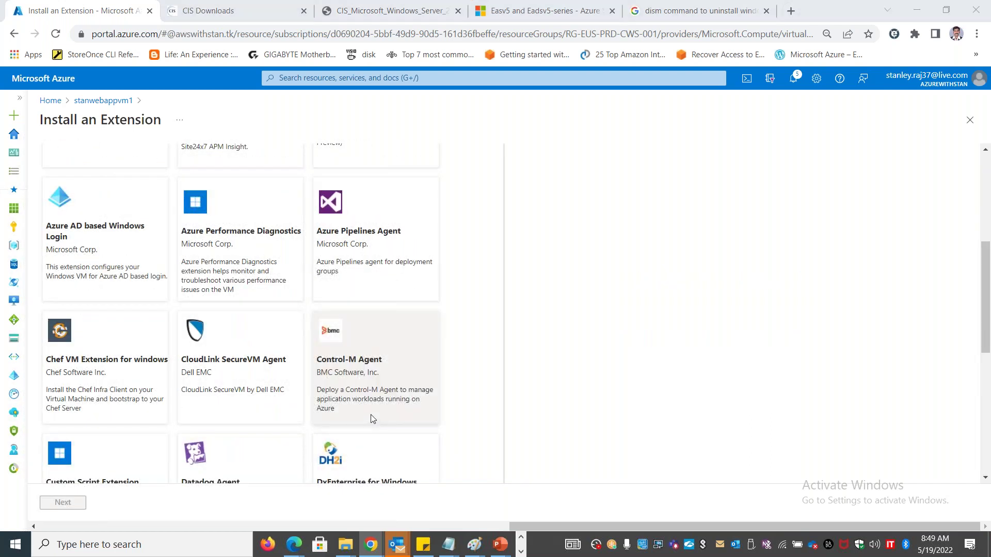
Switch to the Excel notes and list Antivirus, Security, Monitoring, Backup, Automation and Configuration mgmt tools in C7 to C12.
key("super+ctrl+Left")
left_click(189, 226)
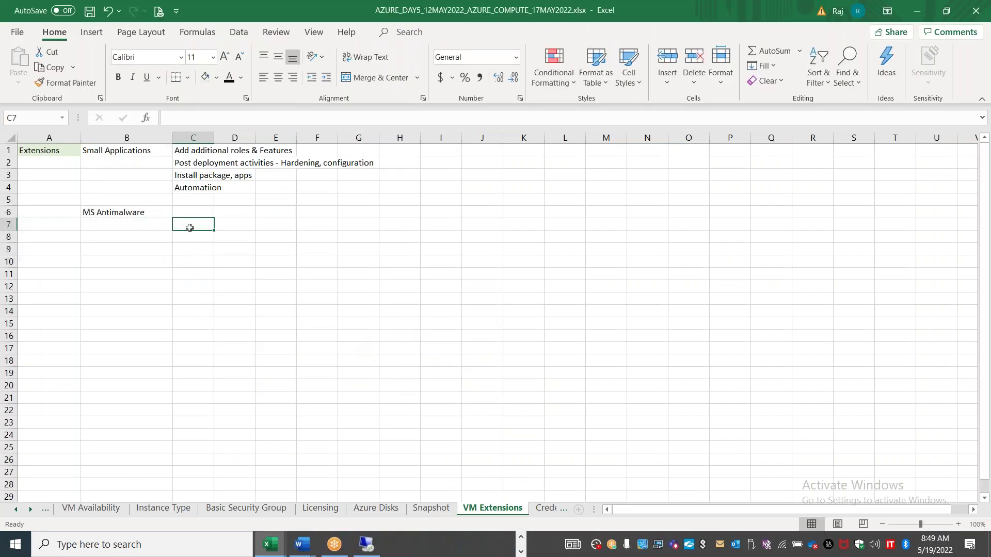
type("Antivirus")
key("Return")
type("Security")
key("Return")
type("Monitoring")
key("Return")
type("Backup")
key("Return")
type("Automation")
key("Return")
type("Conf")
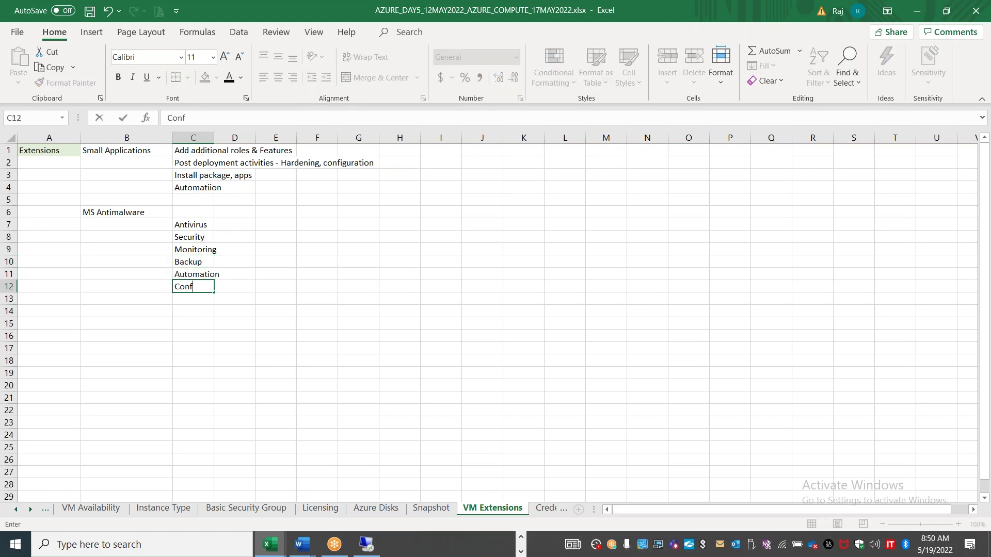
type("iguration mgmt tools")
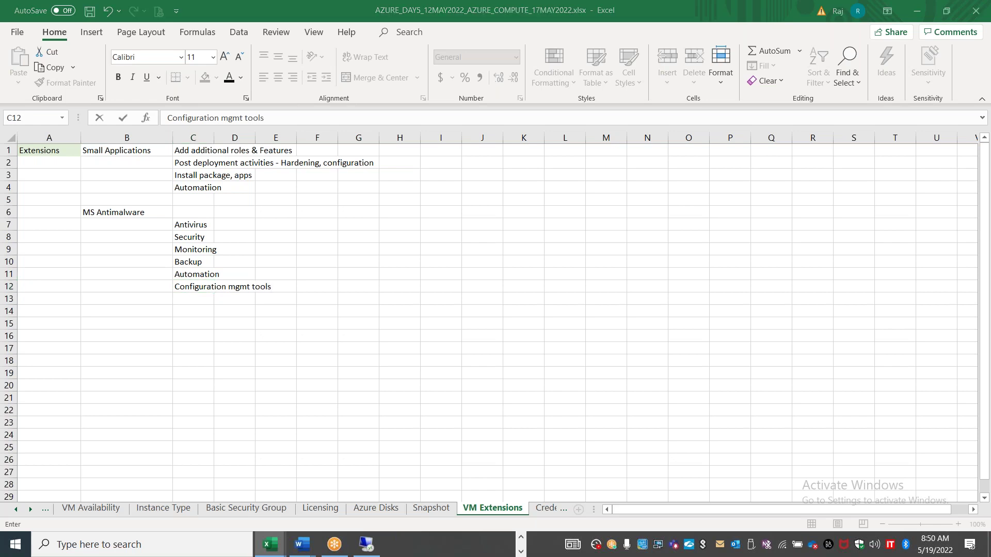
Switch to the Azure portal, select Custom Script Extension among the installable extensions and copy its overview description.
key("alt+Tab")
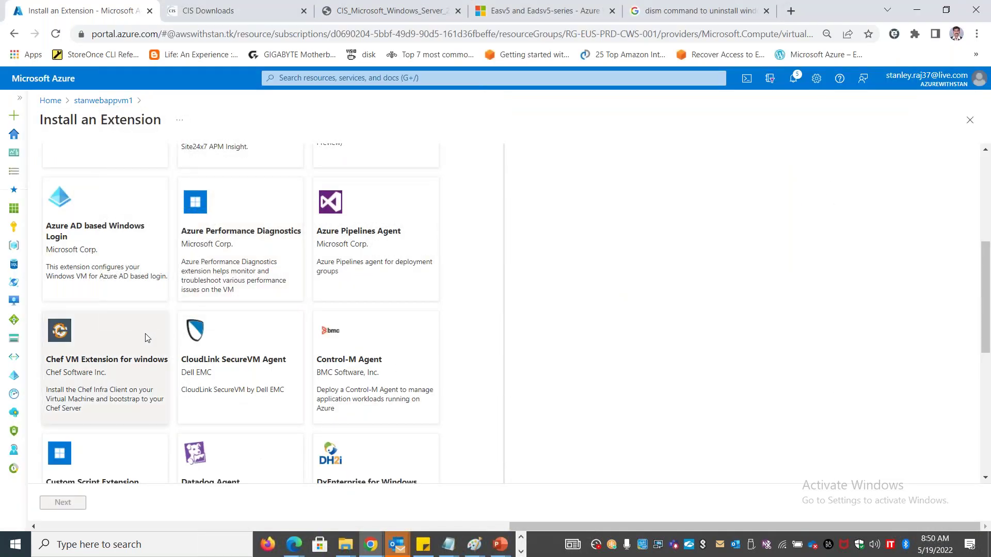
left_click_drag(986, 287, 990, 179)
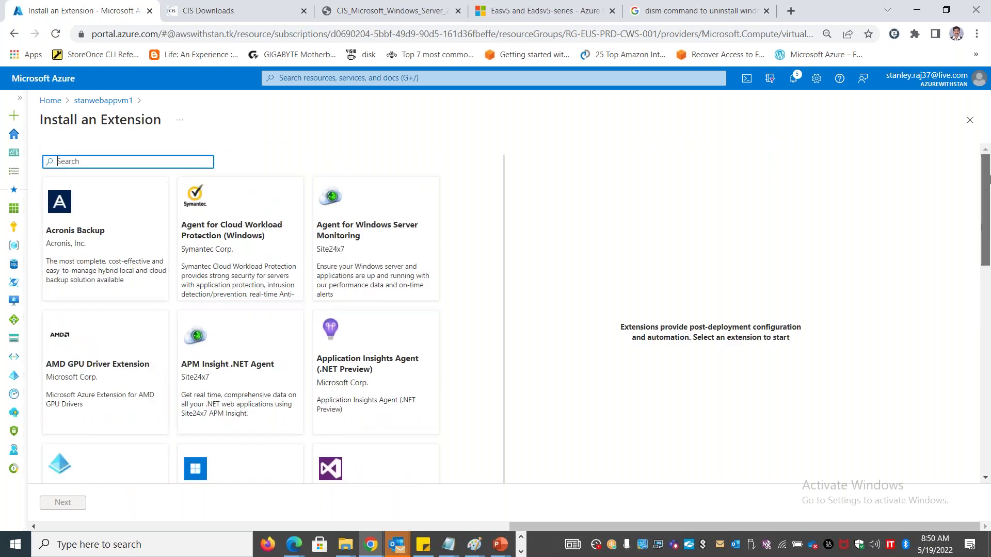
scroll(261, 191, "down", 6)
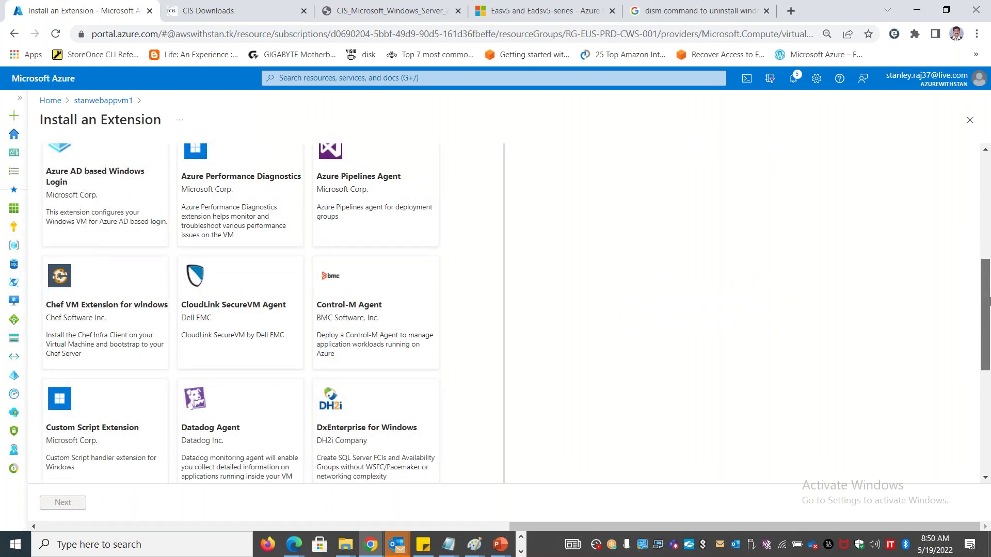
left_click(233, 188)
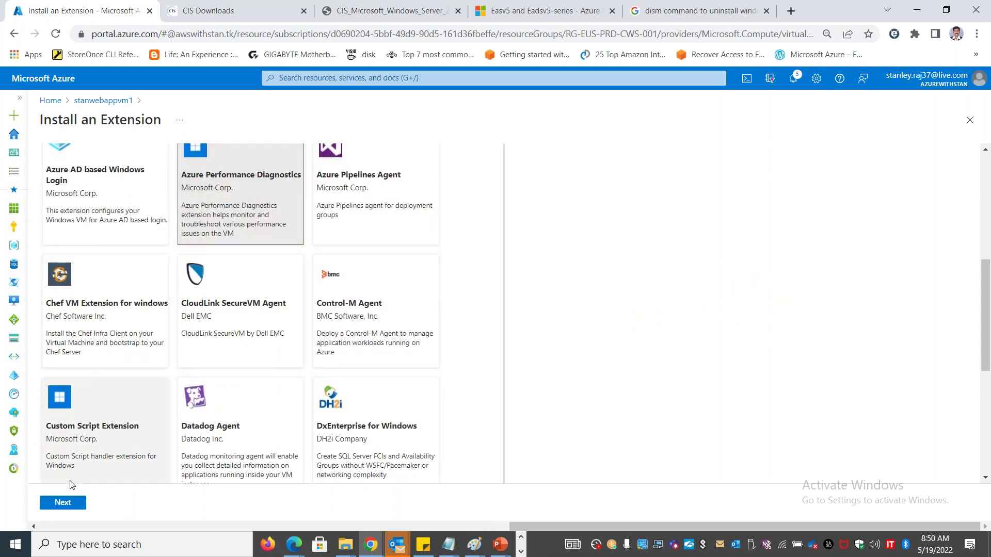
scroll(247, 280, "down", 6)
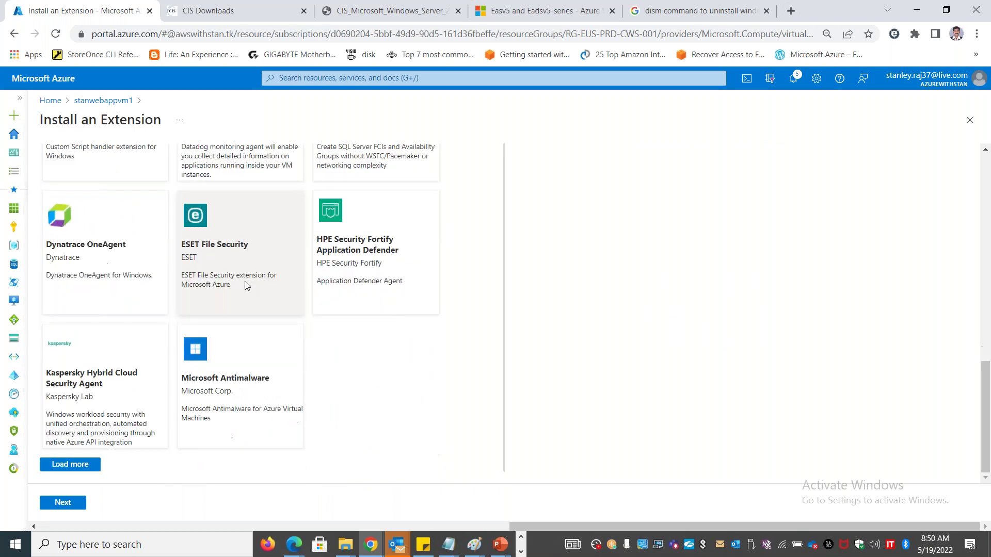
scroll(247, 285, "up", 7)
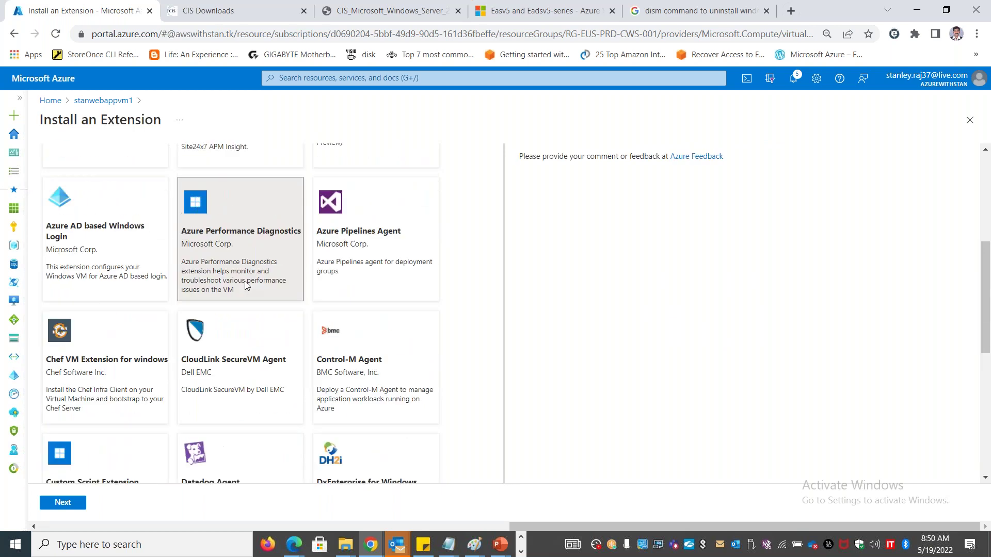
left_click(104, 457)
left_click_drag(985, 245, 987, 163)
left_click_drag(679, 262, 520, 231)
key("ctrl+c")
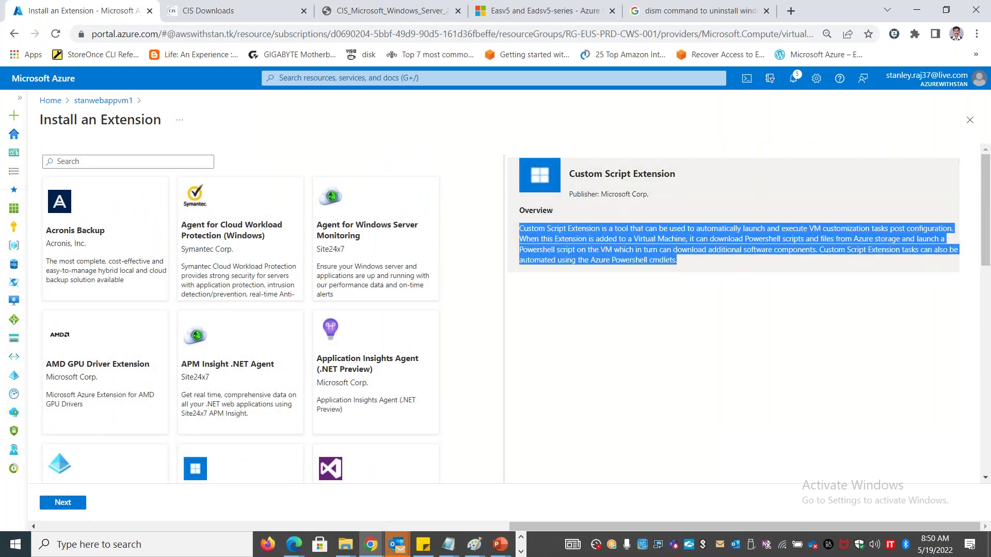
Switch to the Excel notes and paste the Custom Script Extension description into B15, matching the sheet's own formatting.
key("ctrl+super+Right")
left_click(133, 323)
key("ctrl+v")
left_click(211, 339)
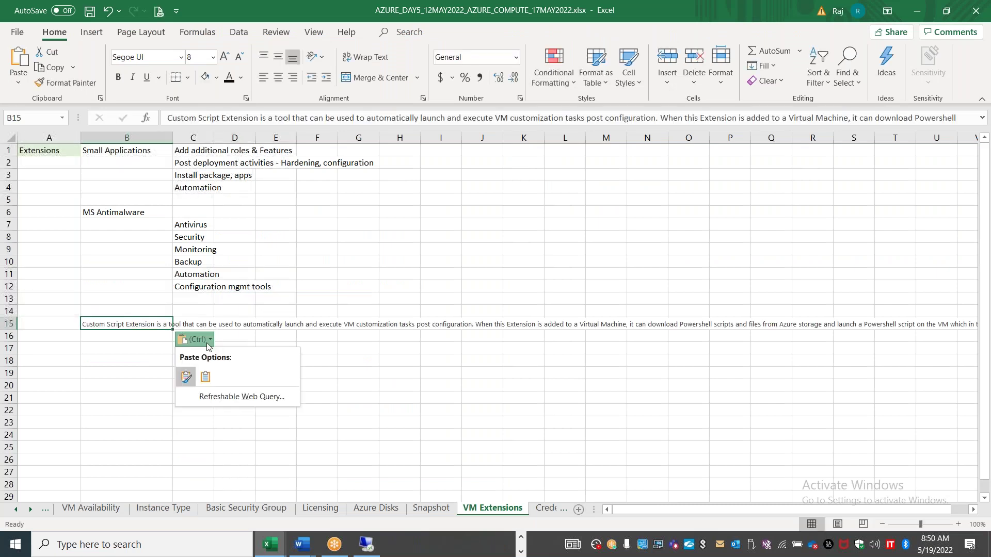
left_click(211, 378)
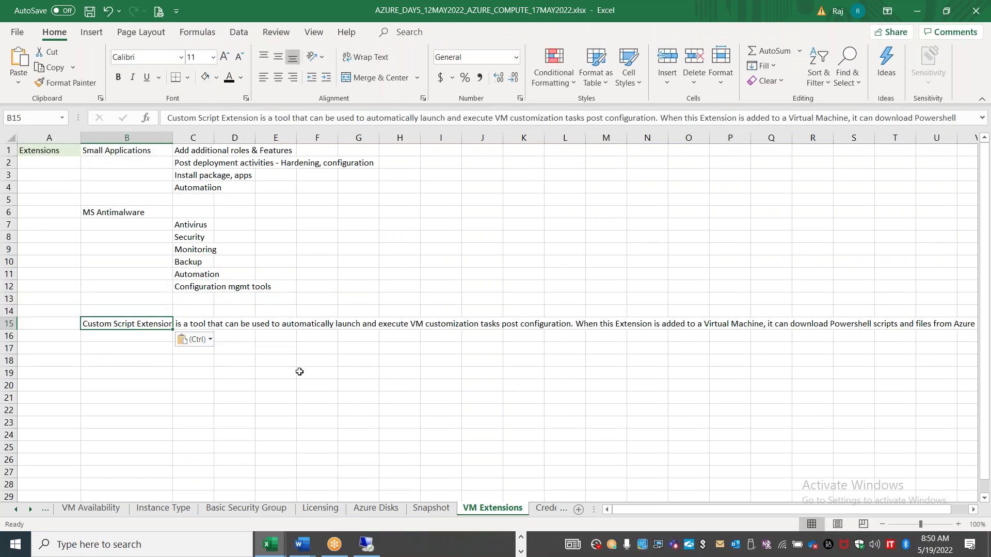
Switch to the Azure portal, open the Custom Script Extension configuration page and highlight the required script file field's label.
key("ctrl+super+Left")
scroll(102, 311, "down", 10)
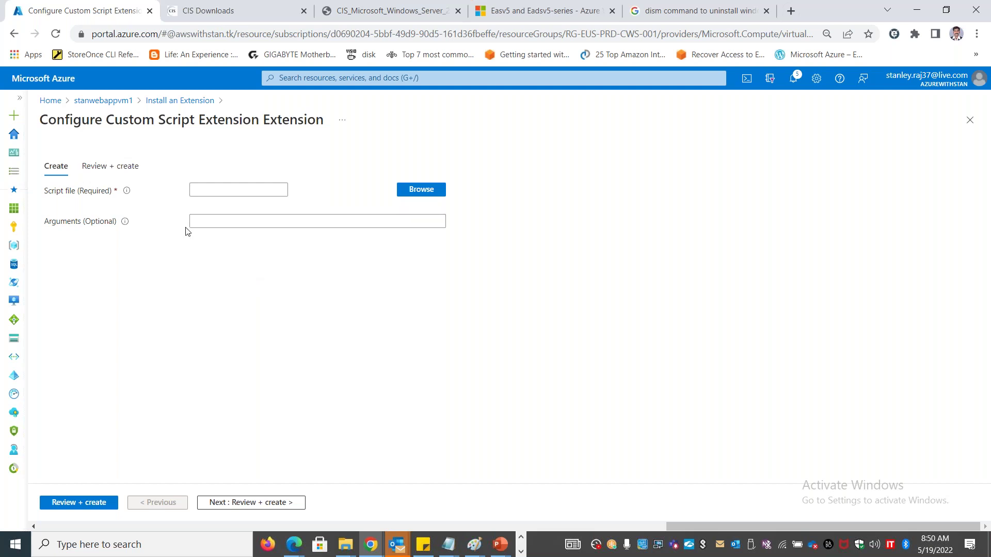
left_click_drag(48, 192, 108, 197)
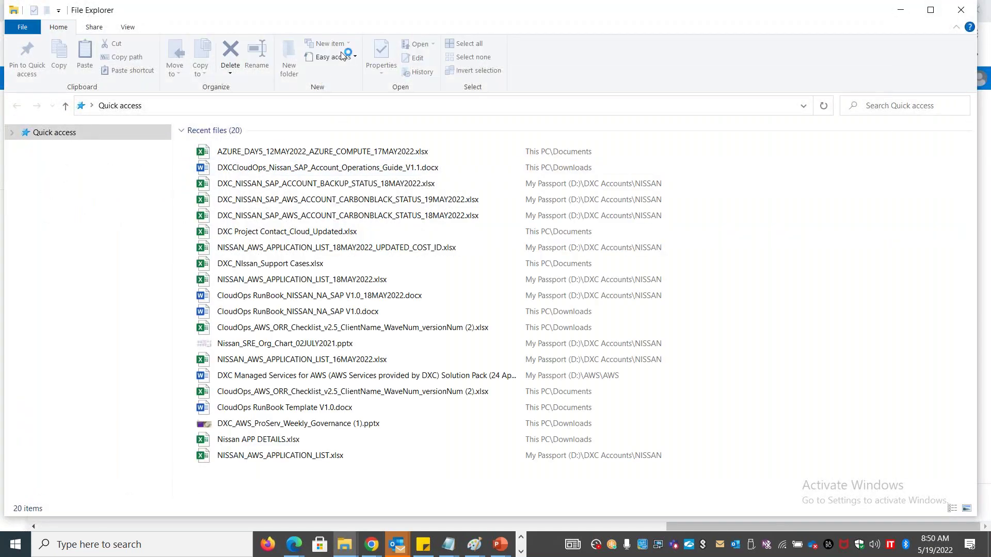
Switch to File Explorer and browse to the Azure folder in Desktop > azure test > S3 demo.
left_click_drag(354, 11, 602, 323)
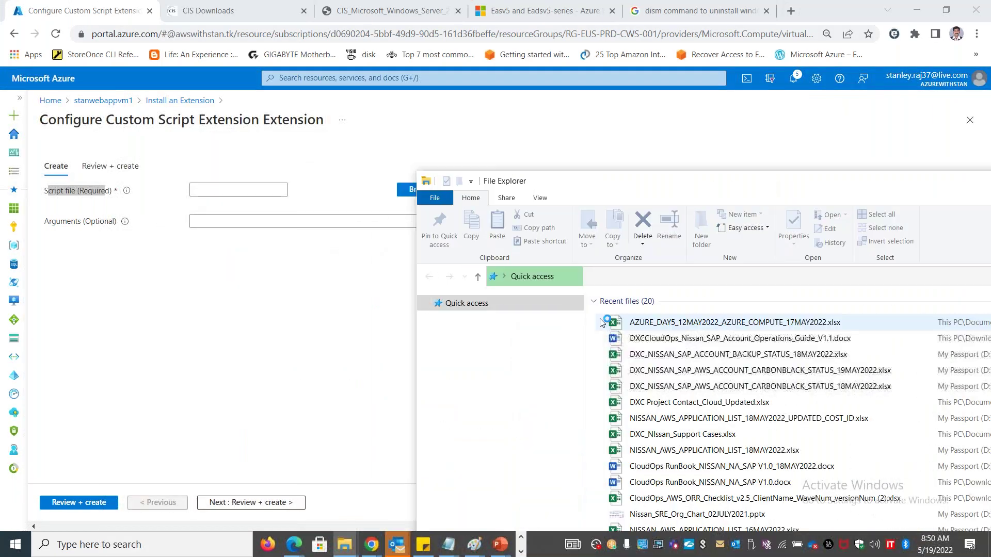
left_click_drag(560, 184, 683, 180)
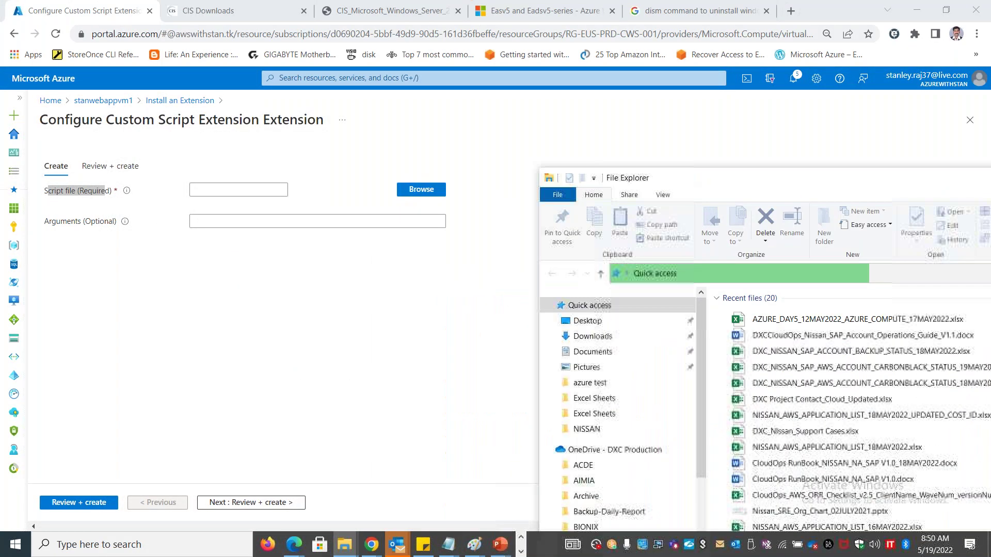
left_click(588, 320)
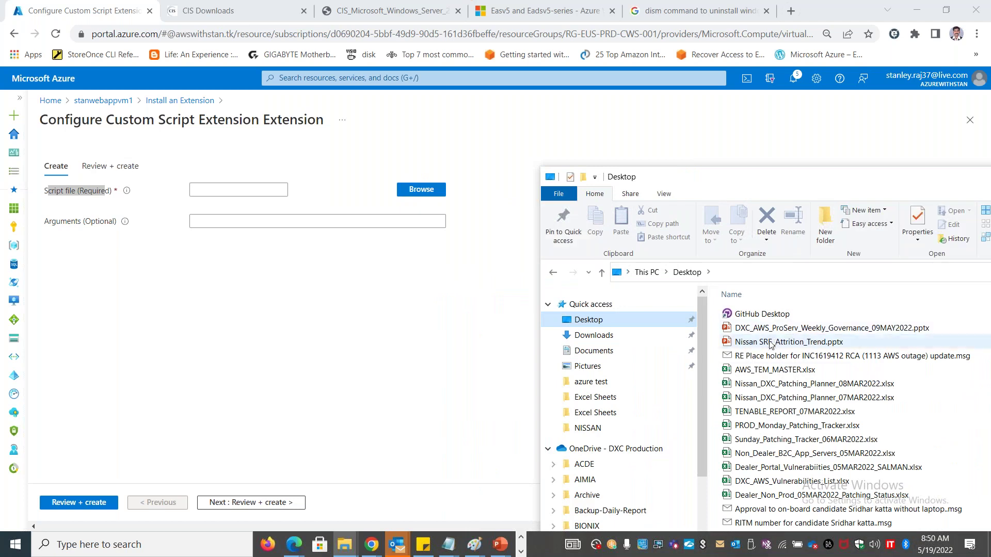
left_click_drag(727, 177, 486, 18)
left_click(523, 394)
double_click(523, 394)
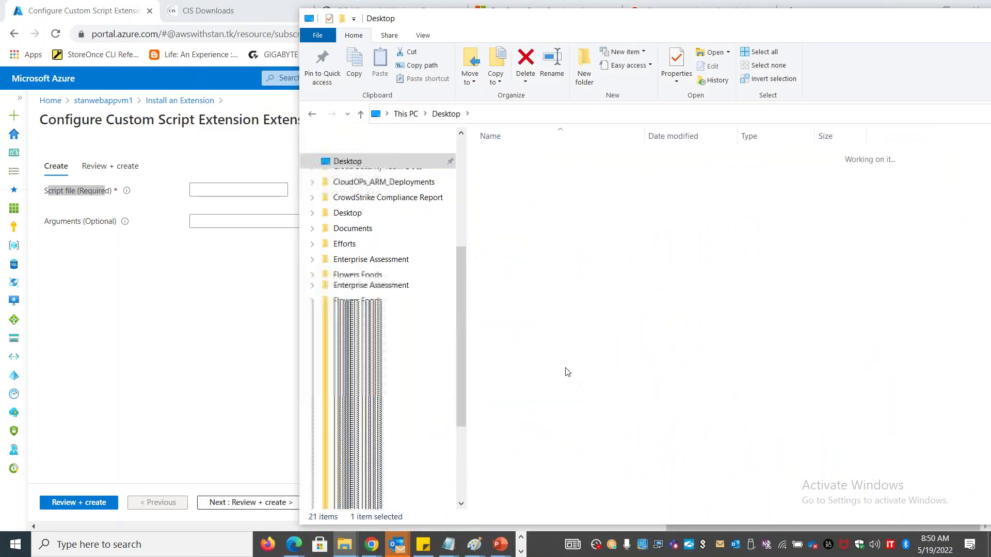
double_click(536, 157)
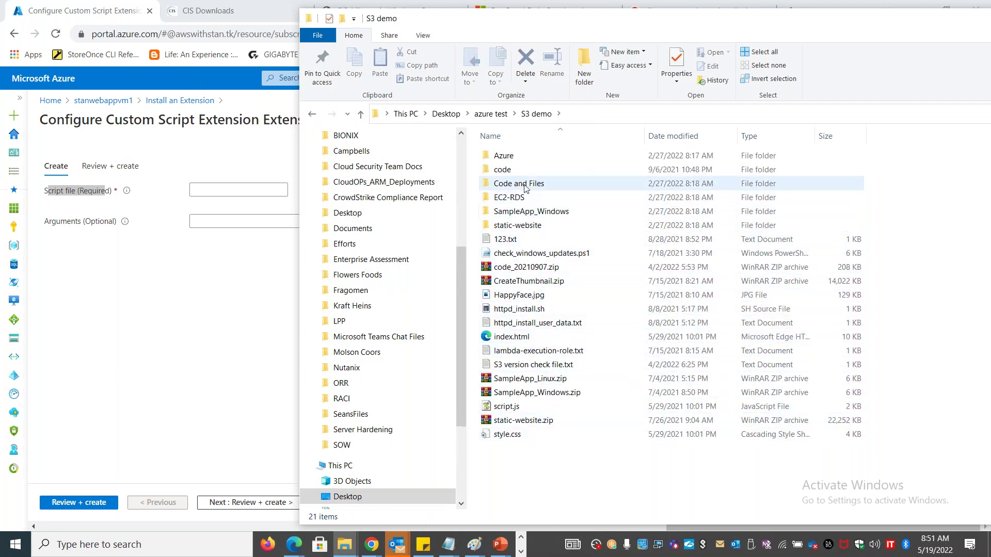
double_click(516, 156)
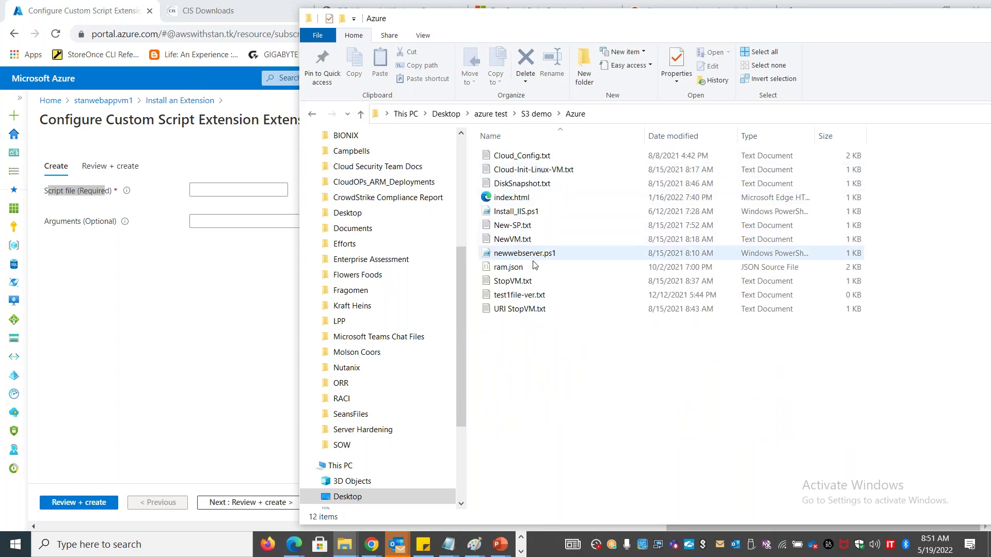
Open Install_IIS.ps1 for editing in Windows PowerShell ISE and highlight its Install-WindowsFeature command.
left_click(523, 212)
right_click(523, 212)
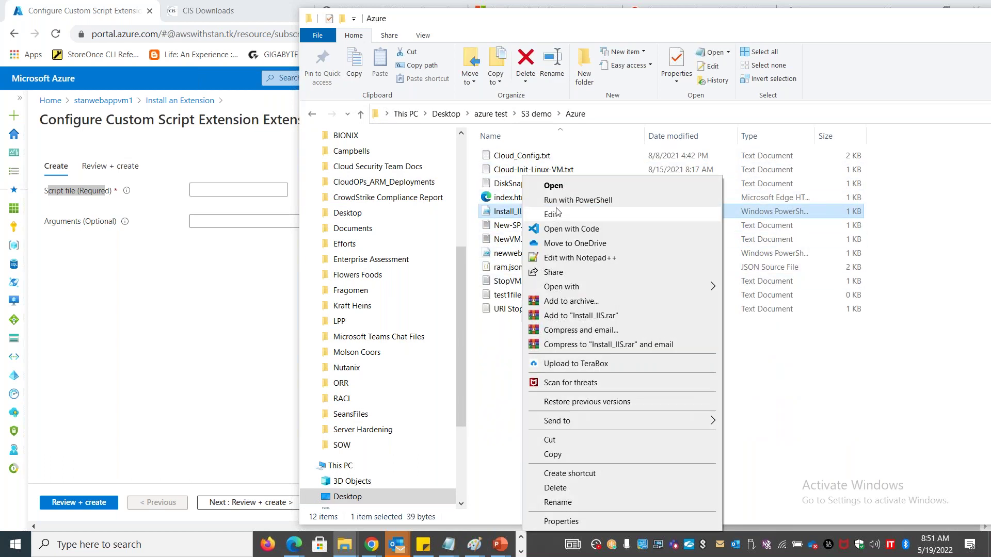
left_click(514, 217)
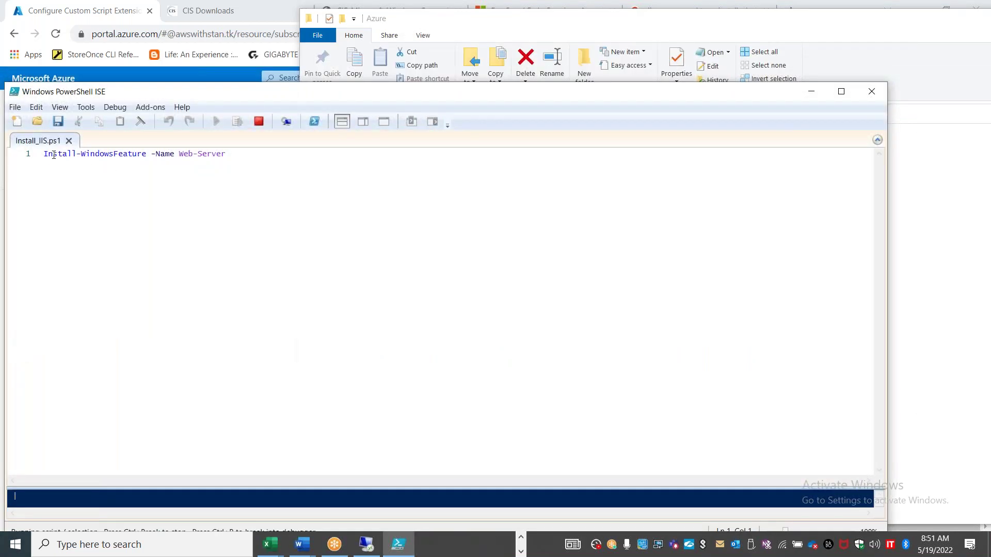
left_click_drag(48, 155, 151, 155)
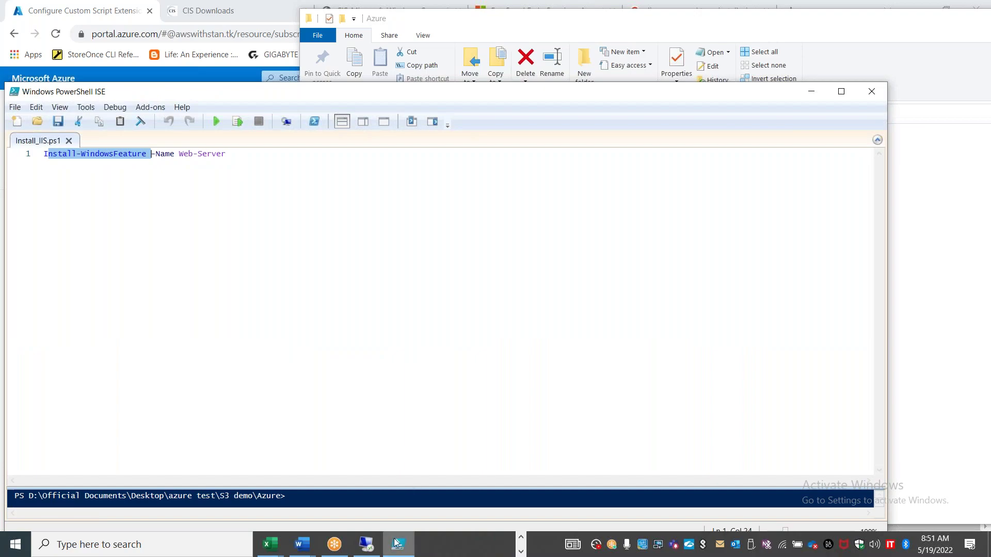
Switch to the VM's remote desktop and go through Server Manager's Add Roles and Features Wizard to the server roles, using role-based installation on stanwebappvm1.
left_click(372, 538)
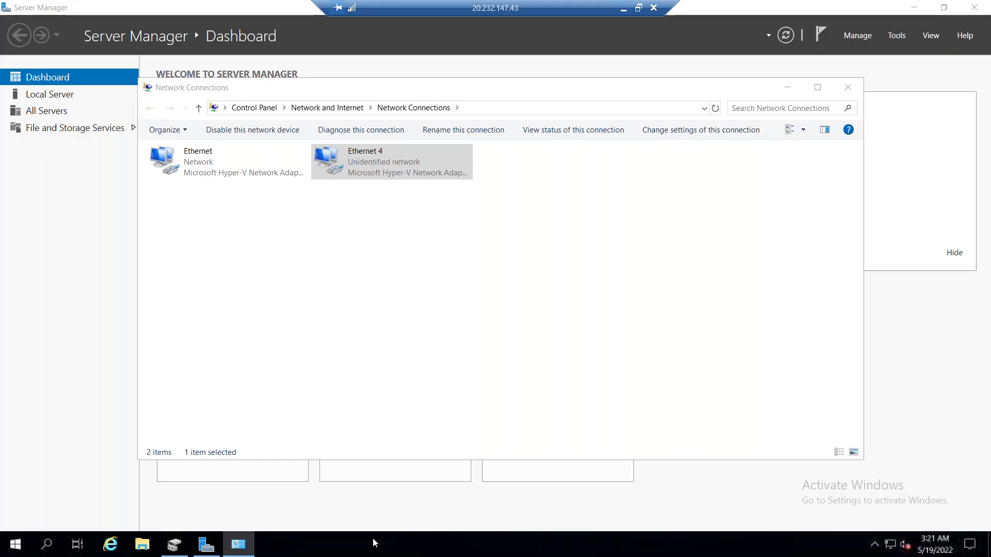
left_click(98, 8)
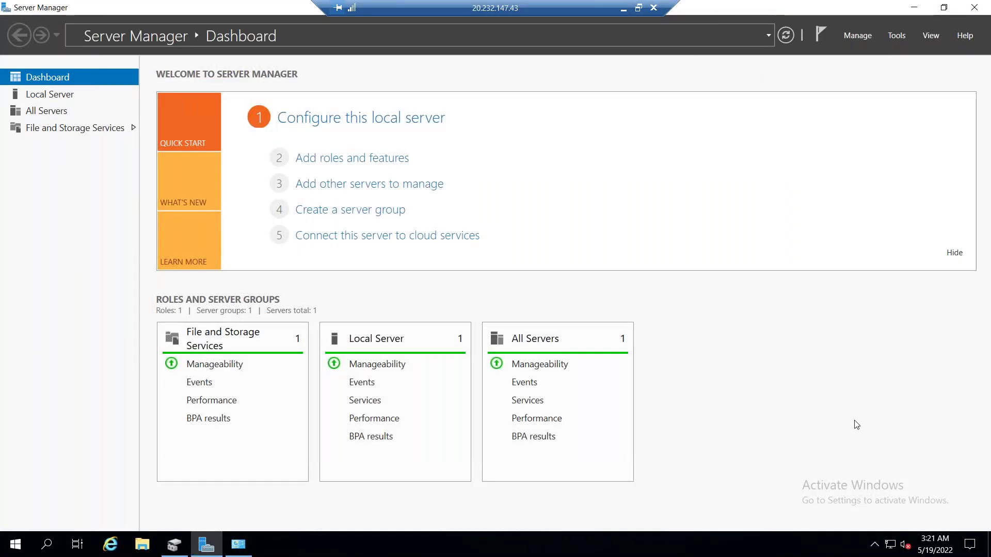
left_click(337, 158)
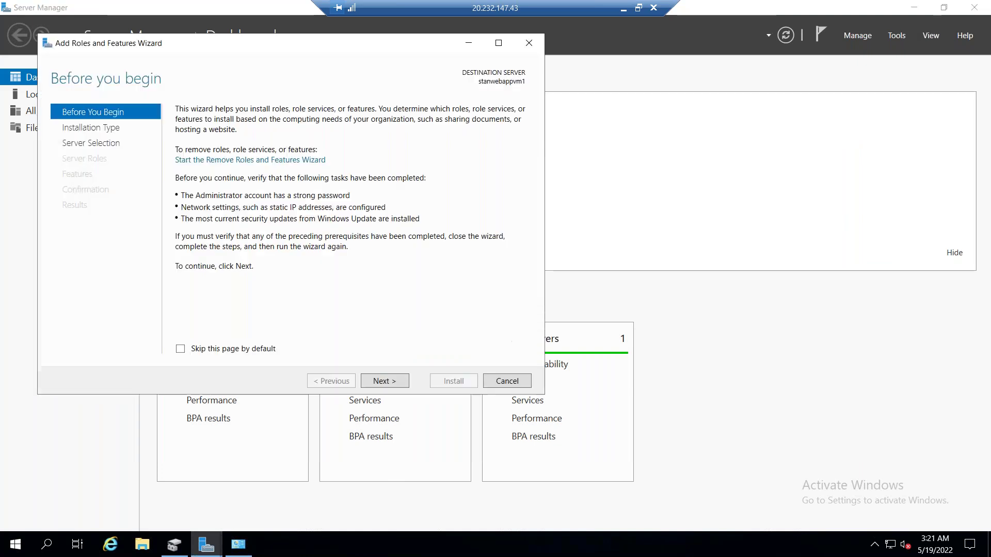
left_click(396, 383)
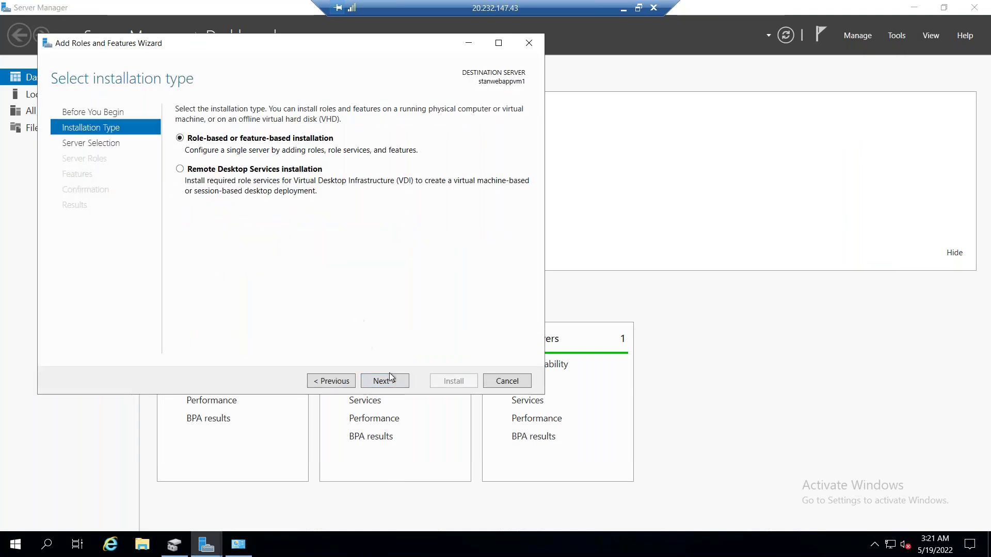
left_click(388, 380)
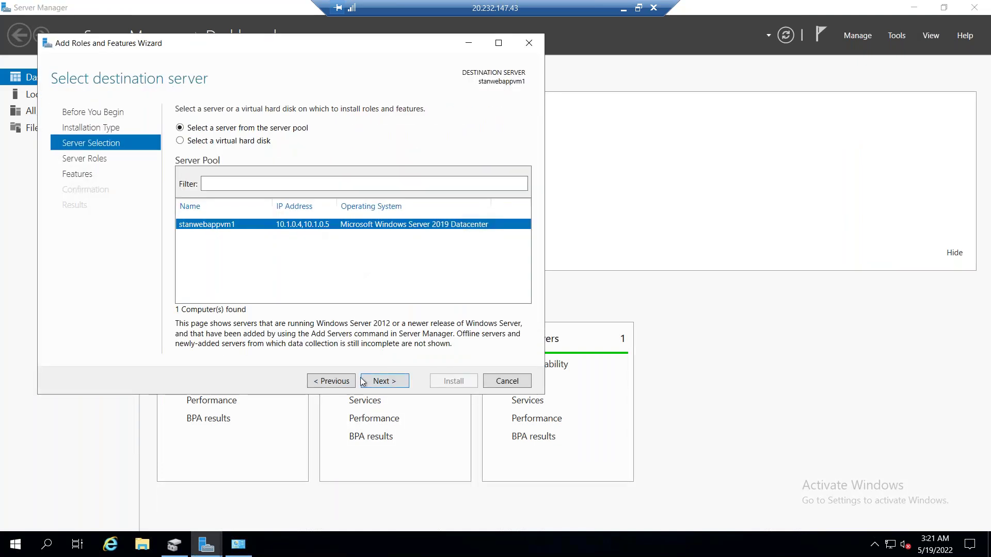
left_click(385, 382)
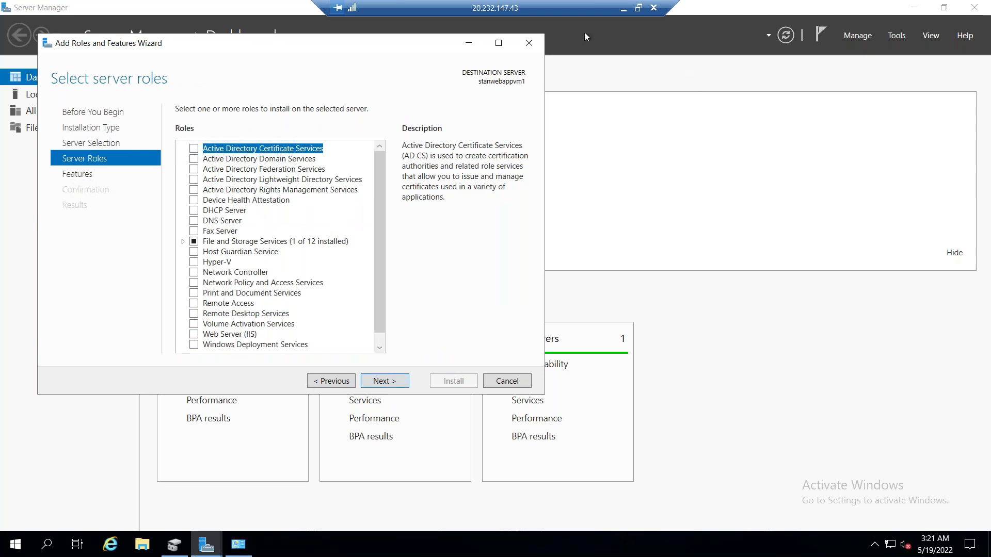
Return to PowerShell ISE and copy the full "Install-WindowsFeature -Name Web-Server" line.
left_click(626, 8)
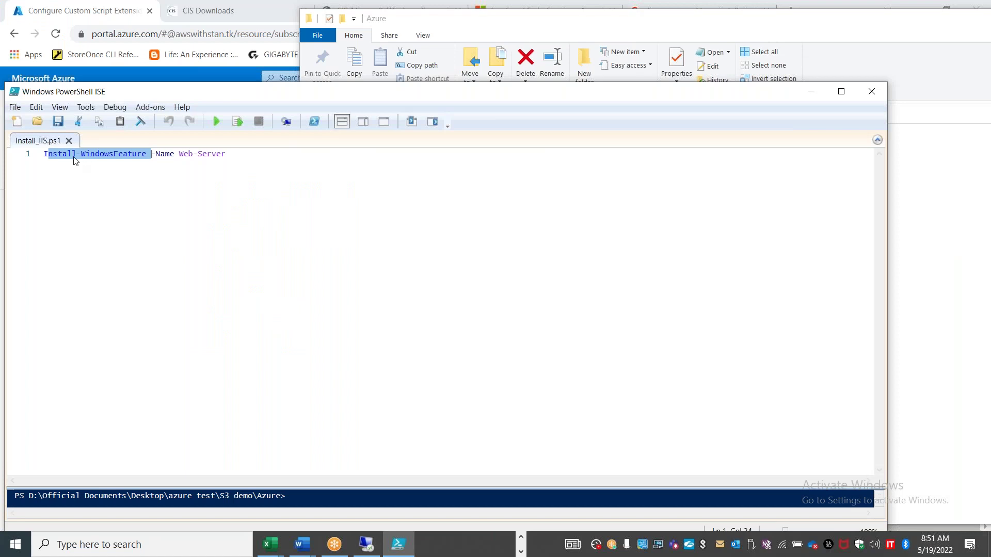
left_click_drag(179, 154, 45, 151)
key("ctrl+c")
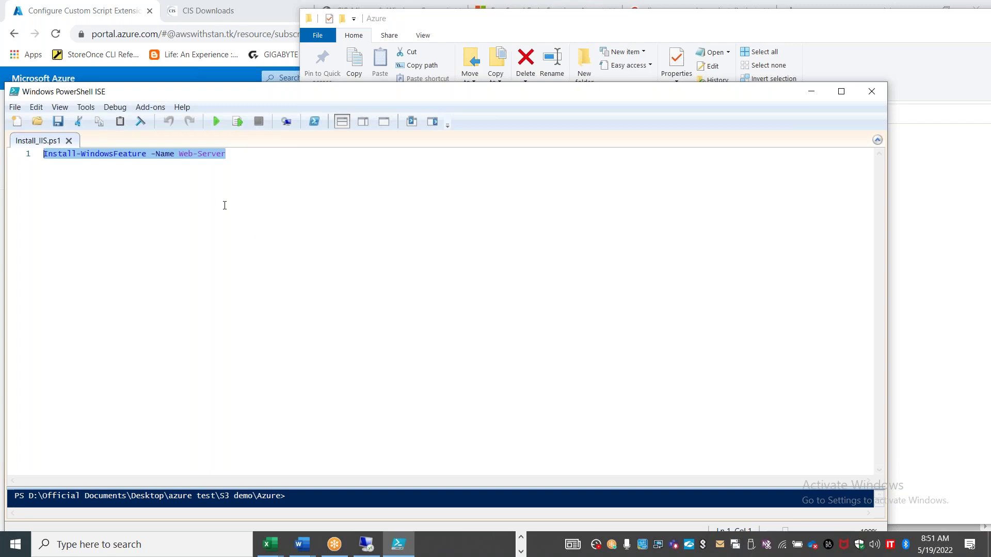
Switch to the Azure portal, leave the extension configuration and open the stanwebappvm1 virtual machine from the recent resources on the home page.
key("alt+Tab")
key("alt+Tab")
key("alt+Tab")
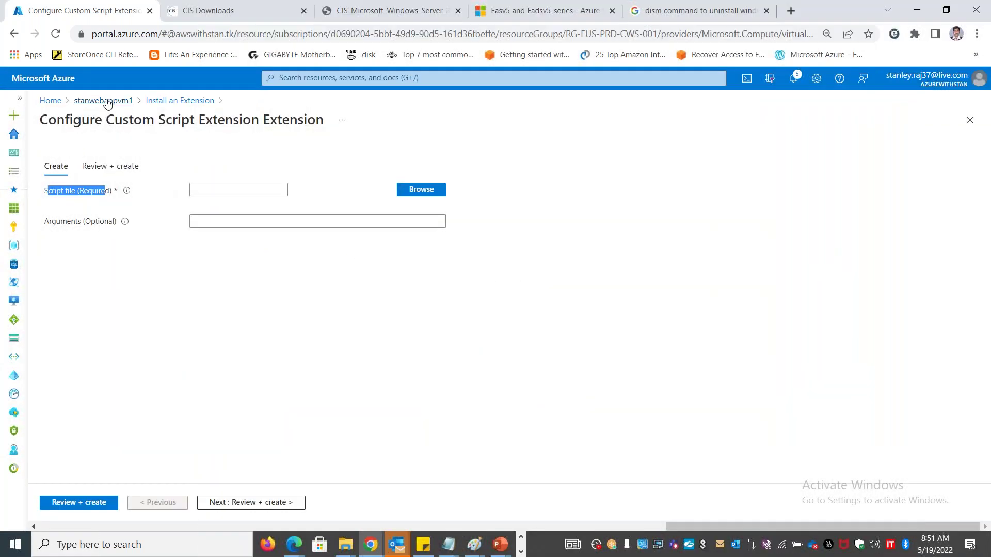
left_click(107, 101)
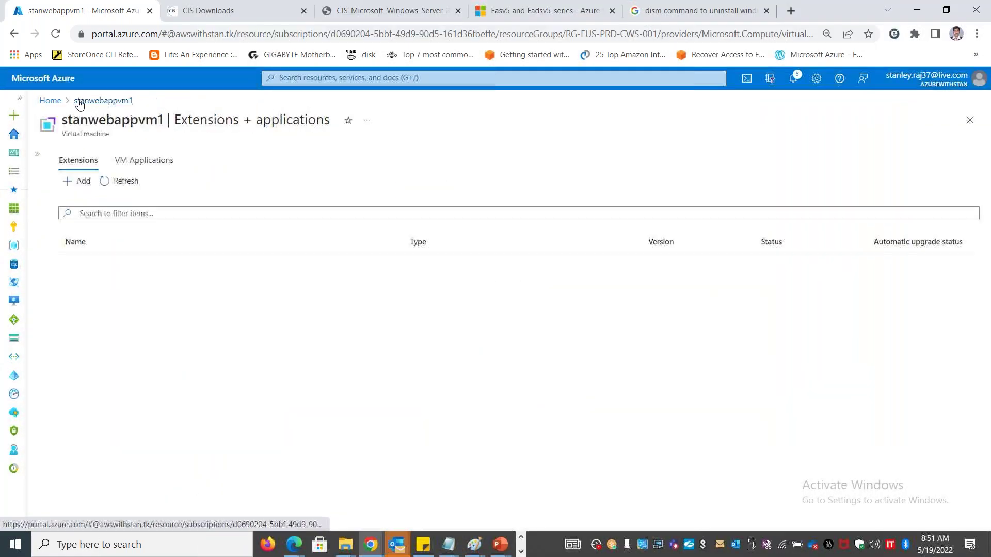
left_click(50, 100)
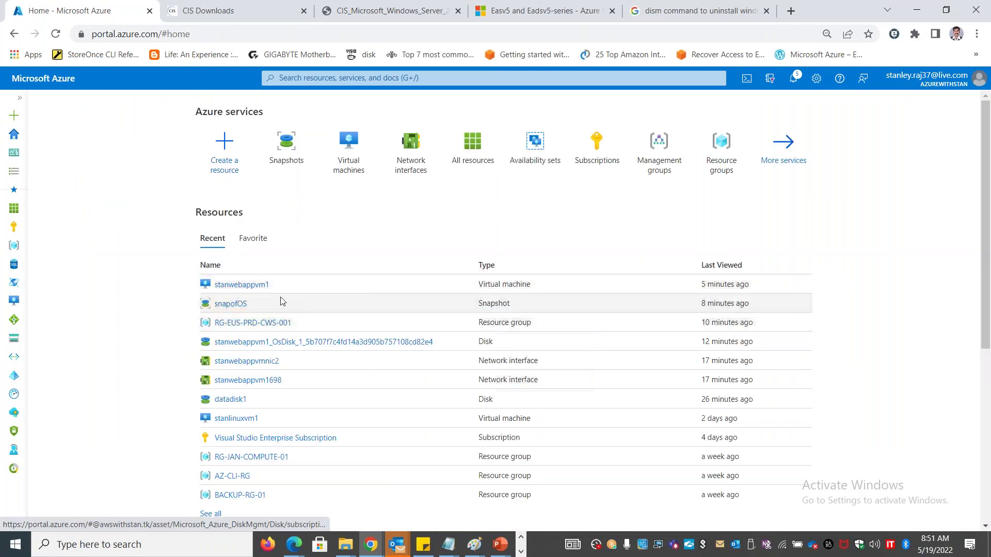
left_click_drag(252, 287, 324, 382)
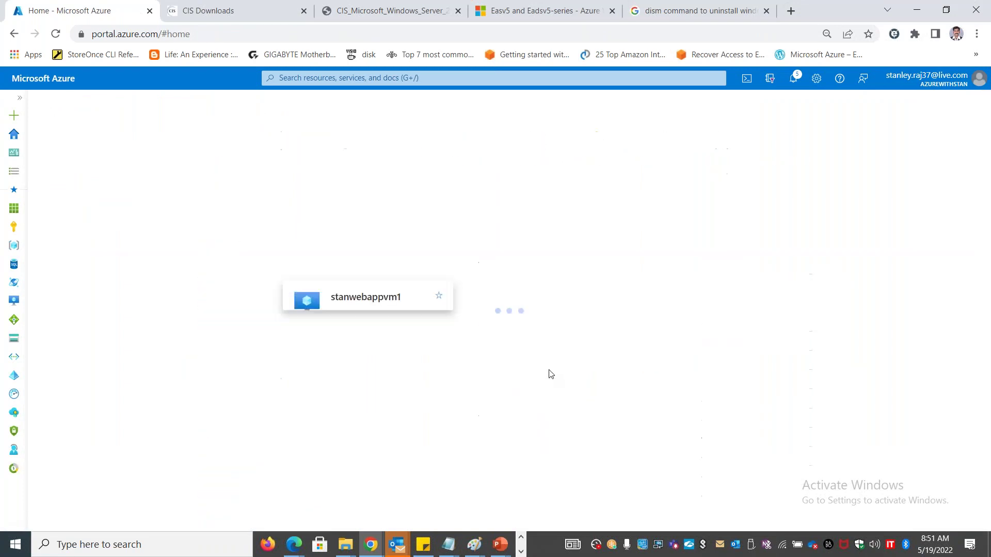
Open RunPowerShellScript from stanwebappvm1's Run command page.
scroll(150, 442, "down", 5)
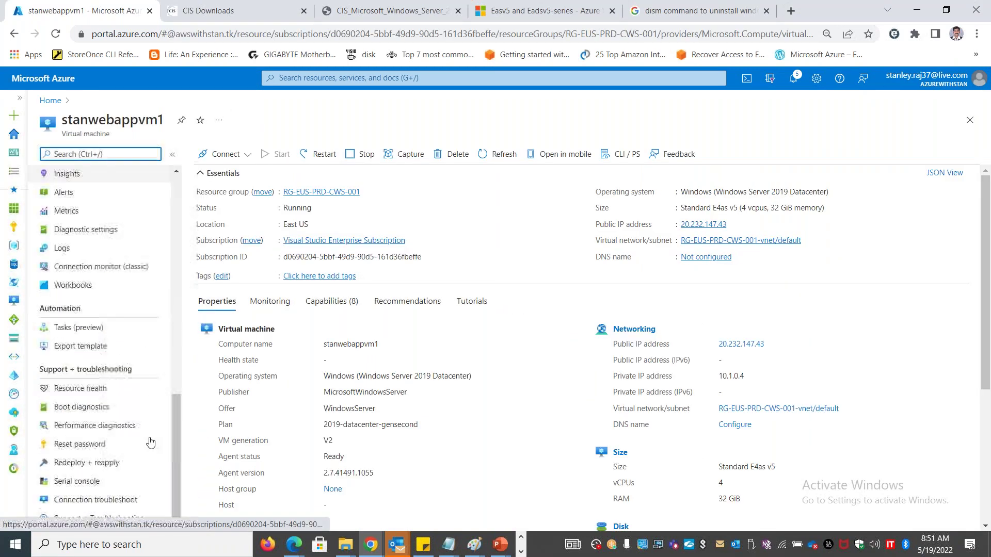
scroll(150, 443, "up", 7)
scroll(175, 362, "down", 4)
left_click(104, 321)
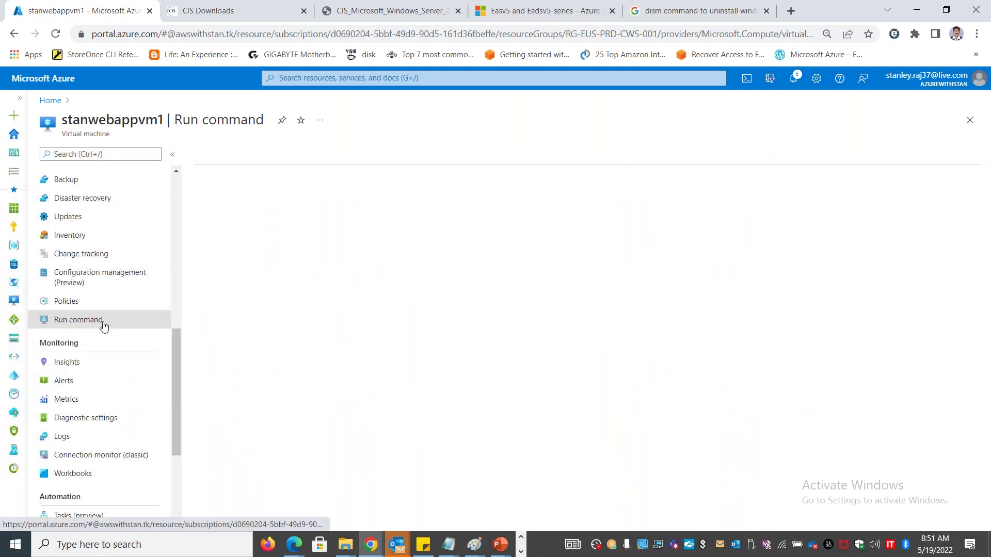
left_click(246, 242)
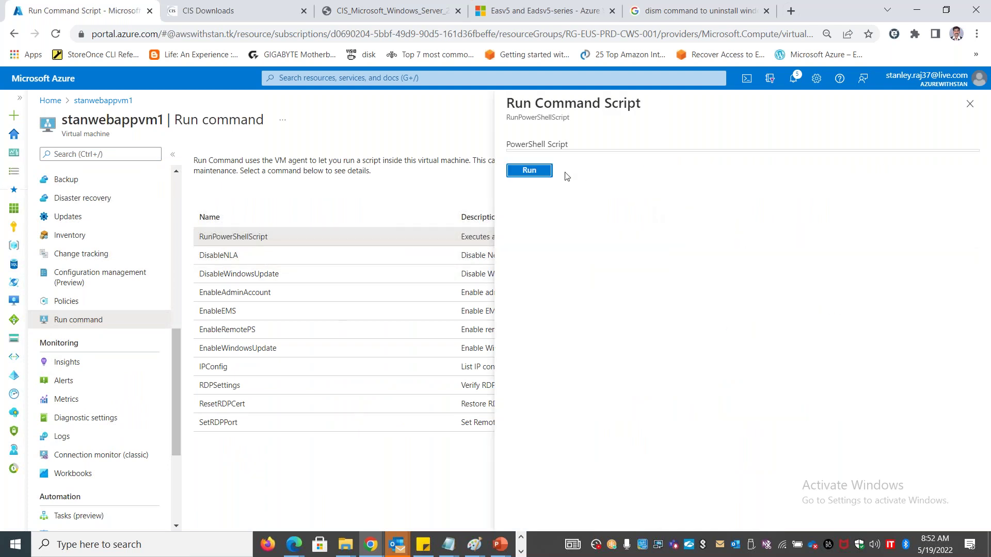
Enter "Install-WindowsFeature -Name Web-Server" as the PowerShell script for stanwebappvm1 and leave the Run Command Script pane without running it.
left_click(550, 164)
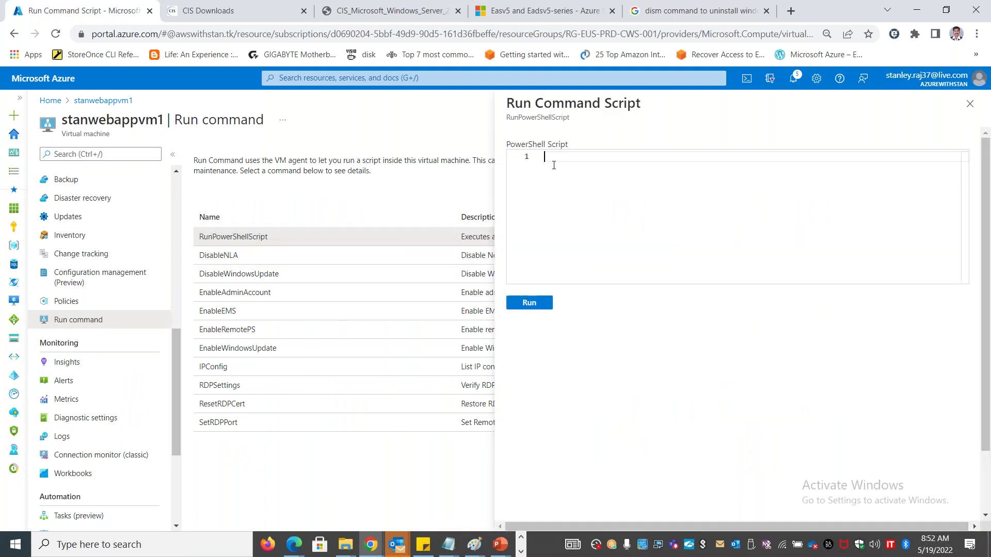
key("ctrl+v")
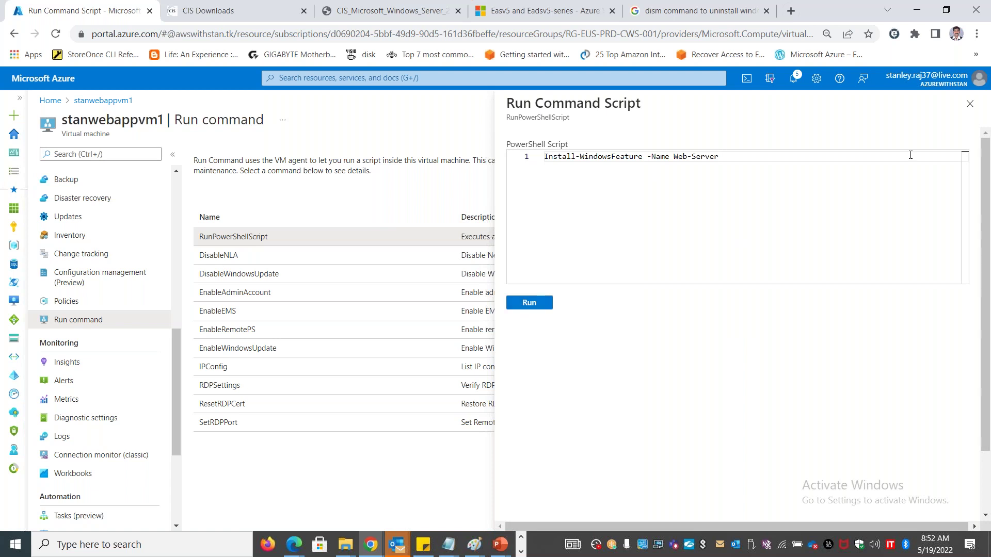
left_click(970, 104)
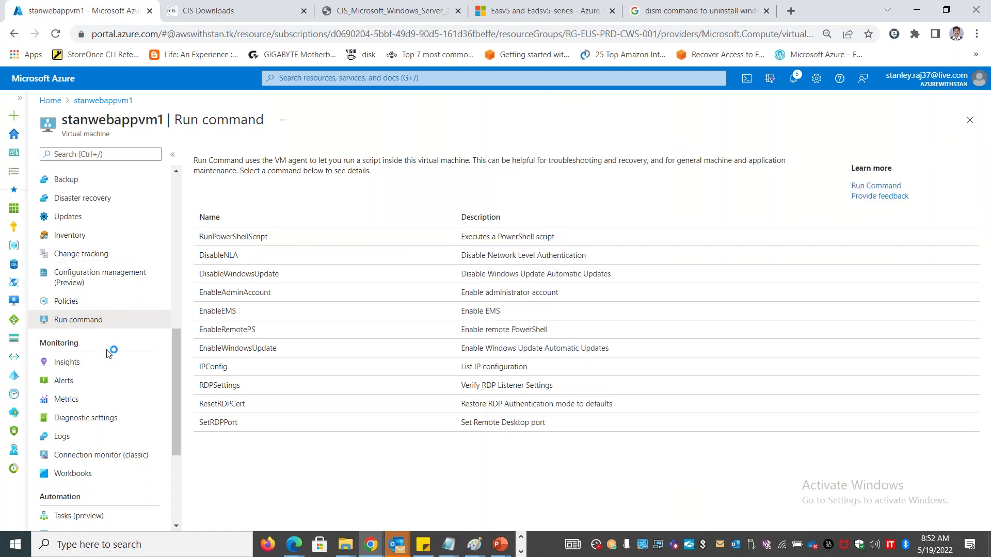
Return to the portal home, search for "storage", open Storage accounts and start creating a storage account.
scroll(112, 356, "up", 10)
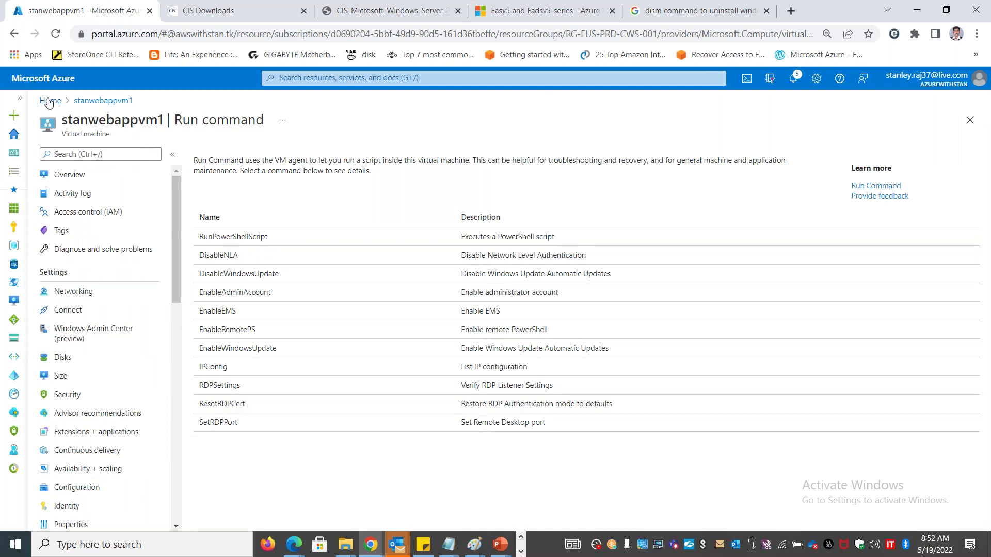
left_click(50, 102)
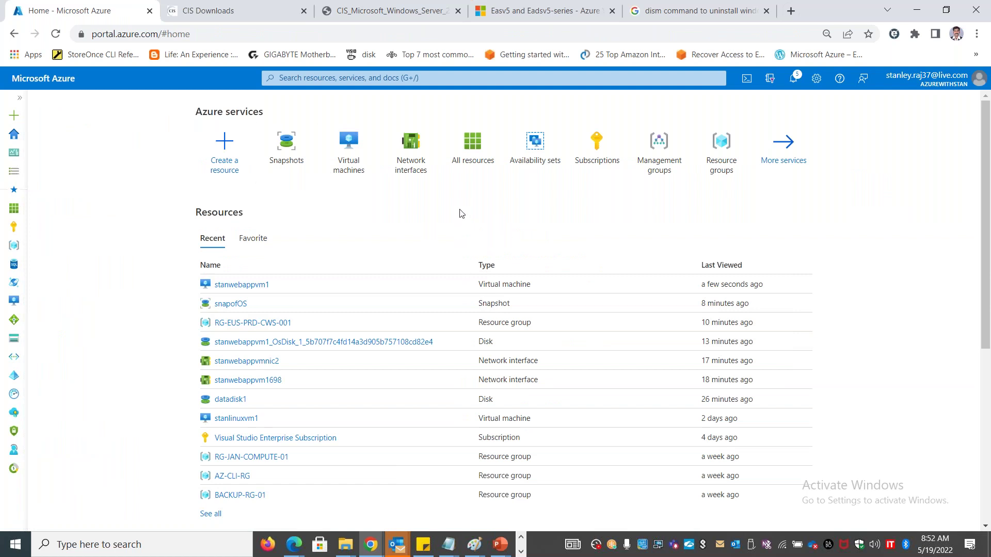
left_click(404, 77)
type("stor")
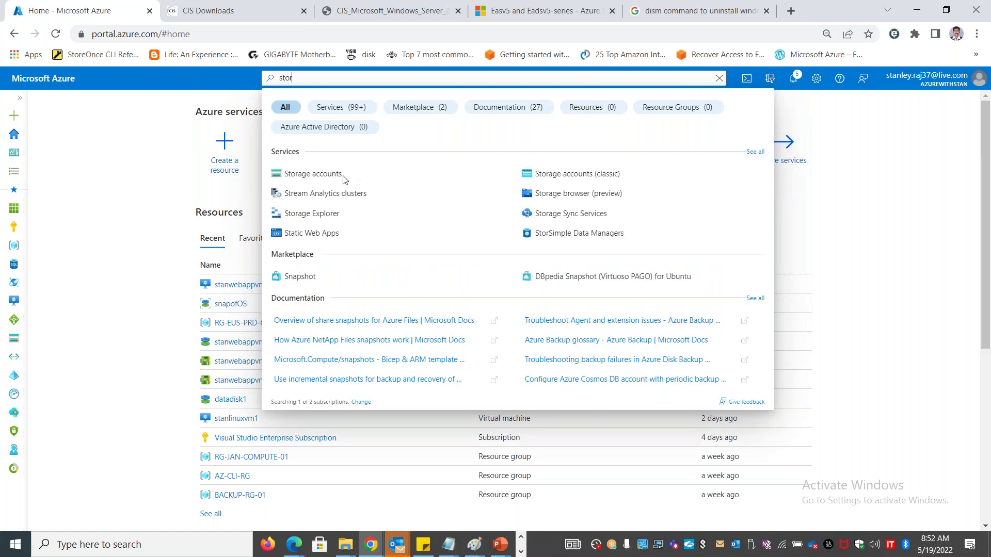
type("age")
left_click(343, 177)
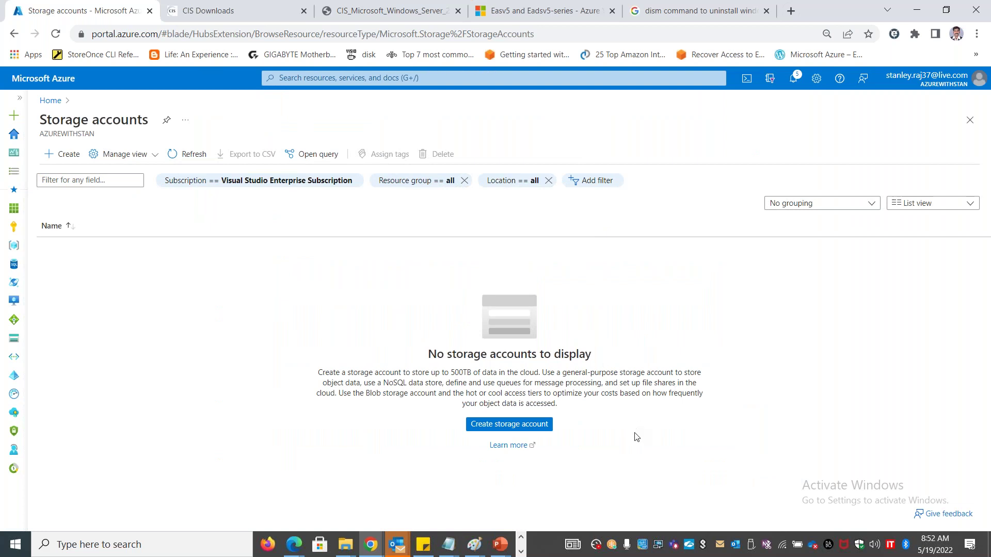
left_click(509, 424)
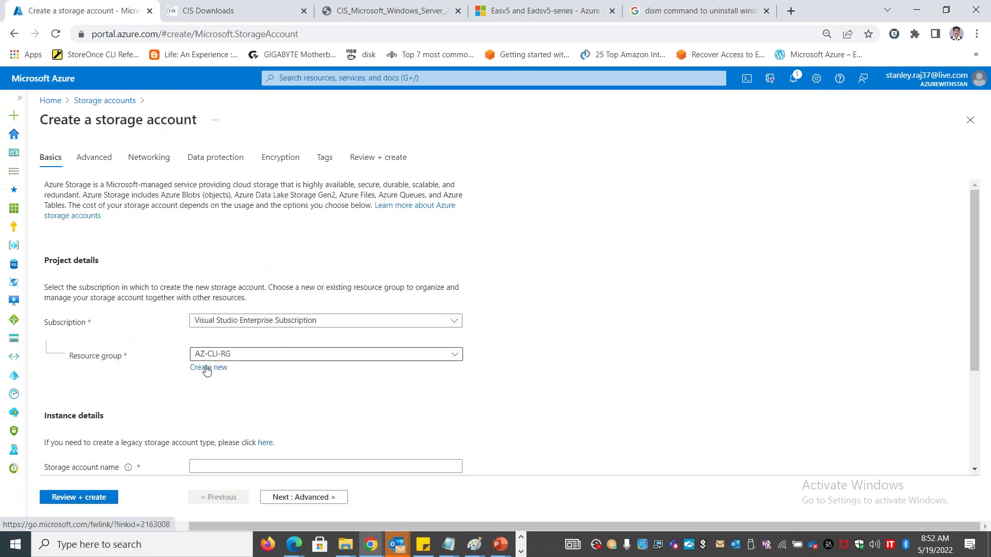
Set the new storage account's resource group to RG-EUS-PRD-CWS-001 and its name to scriptstoragestan01.
left_click(289, 356)
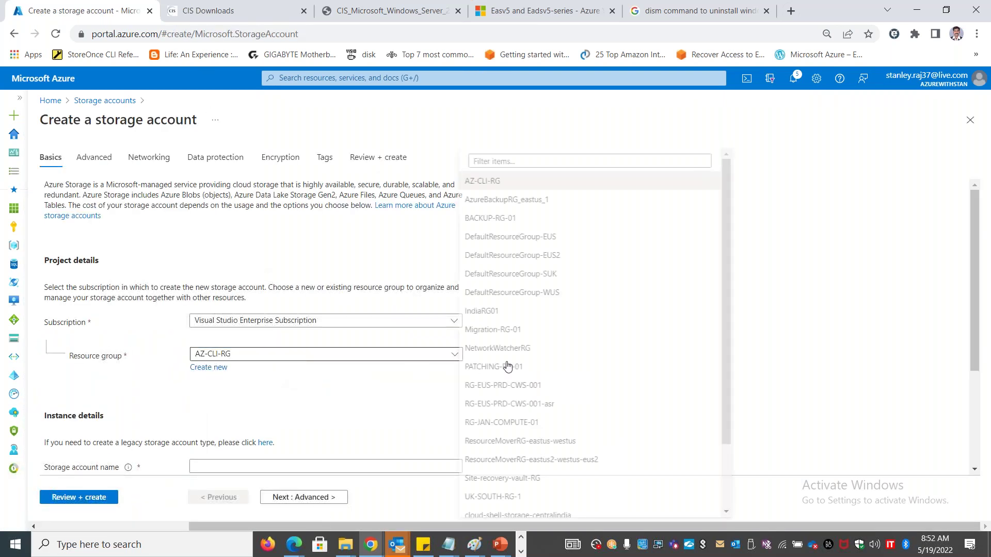
scroll(509, 325, "down", 3)
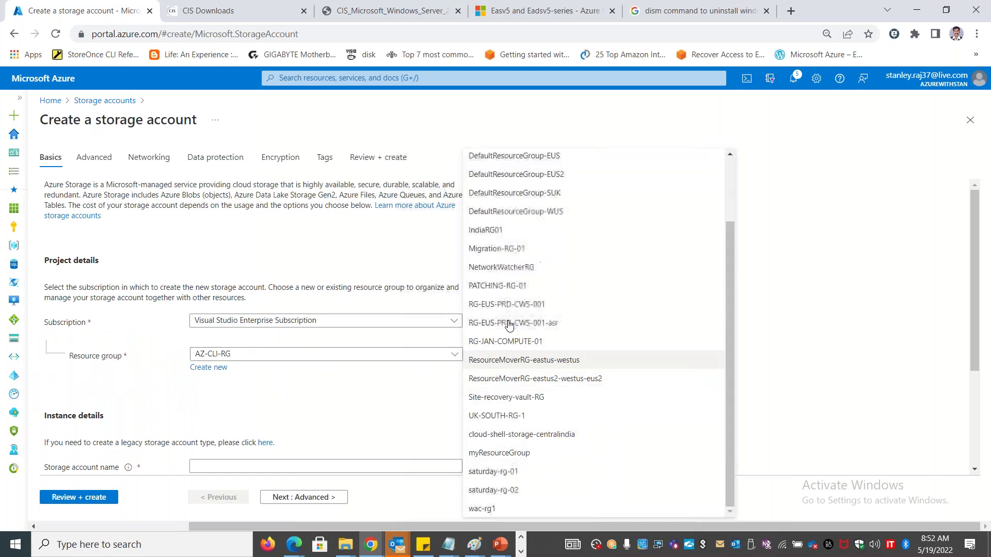
left_click(511, 304)
scroll(511, 304, "down", 3)
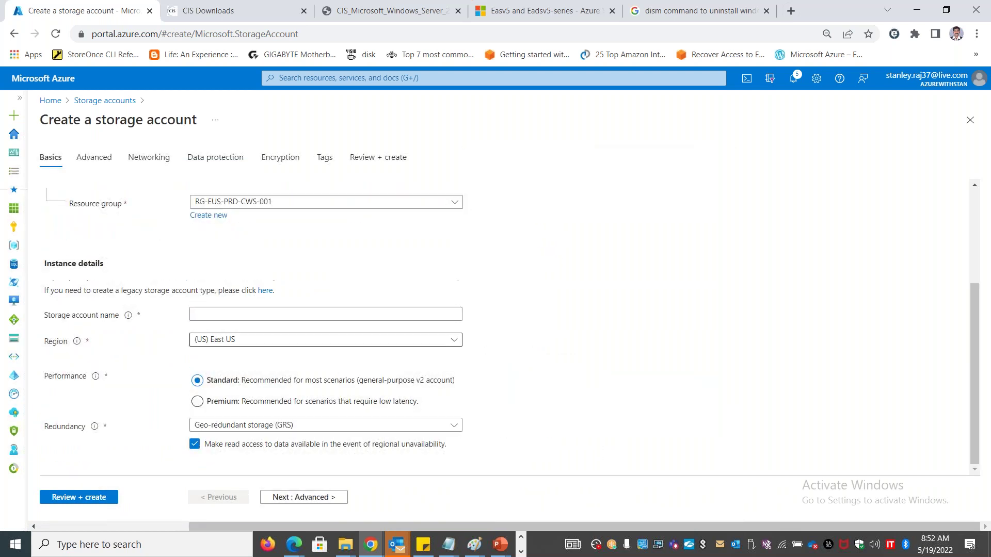
left_click(259, 316)
type("script")
type("sc")
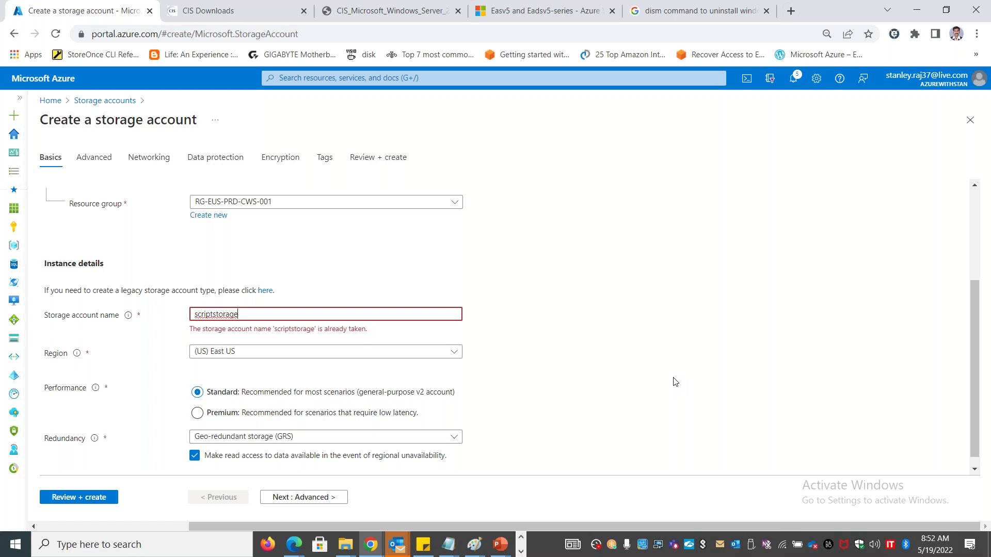
scroll(674, 380, "down", 1)
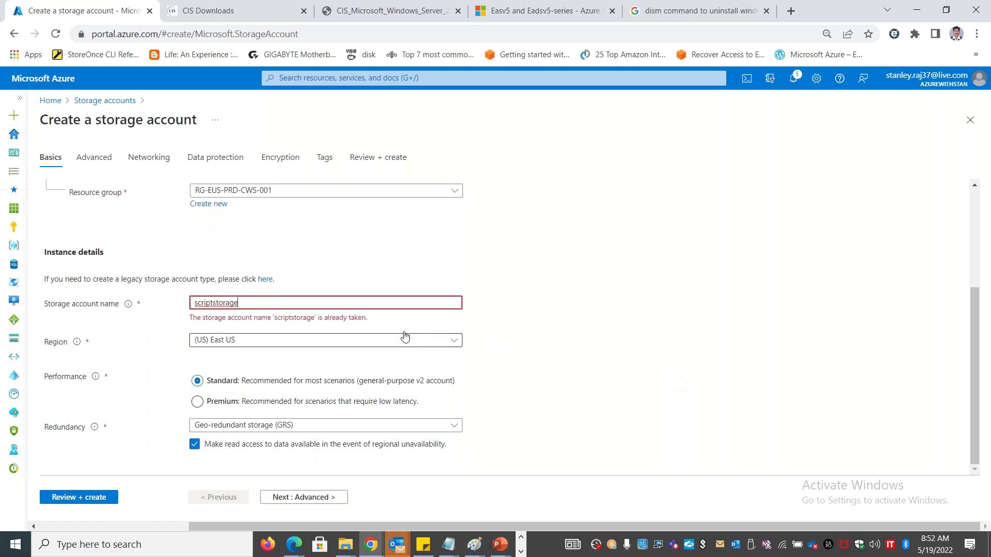
type("stan01")
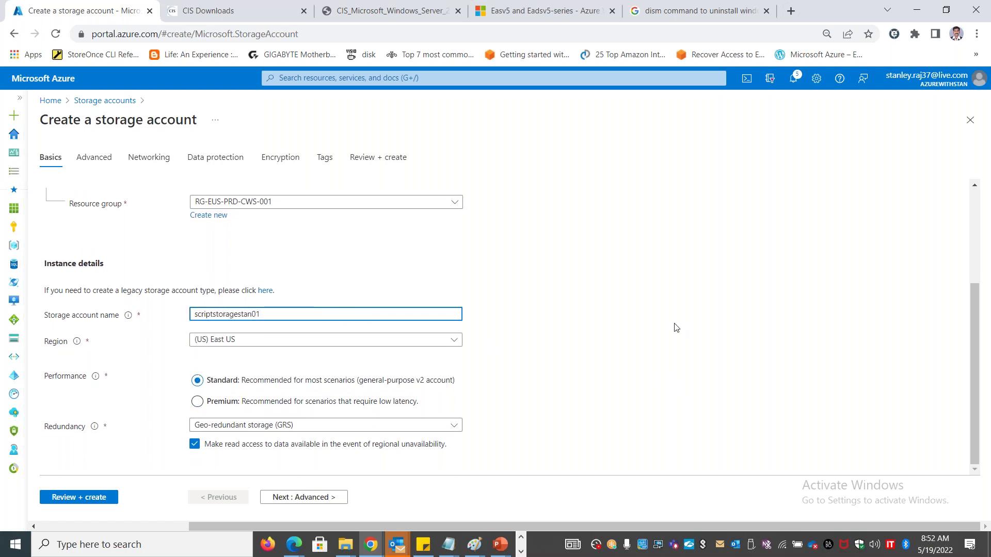
left_click(676, 328)
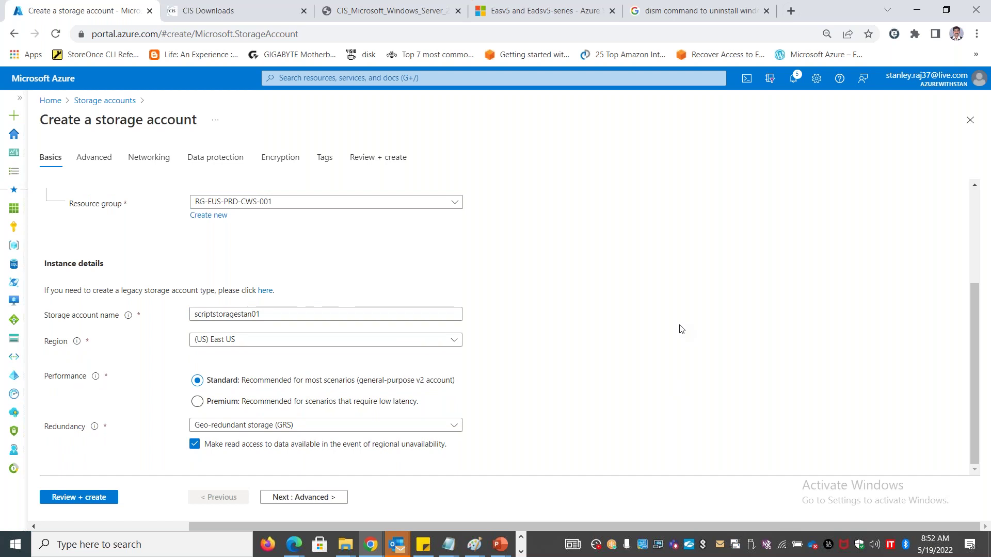
Set the storage account's redundancy to Locally-redundant storage (LRS) and look over its Advanced settings.
left_click(257, 445)
left_click(258, 429)
left_click(253, 268)
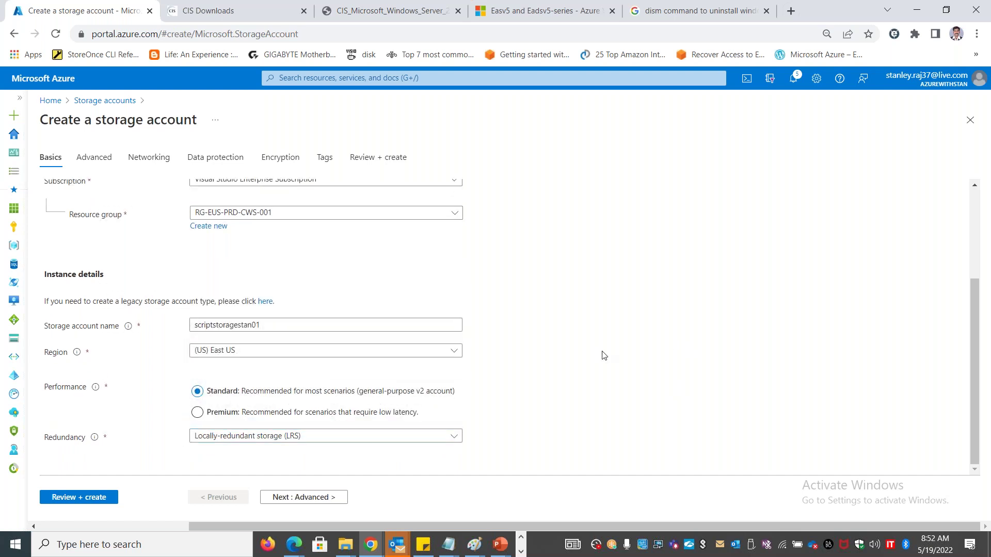
scroll(599, 425, "up", 3)
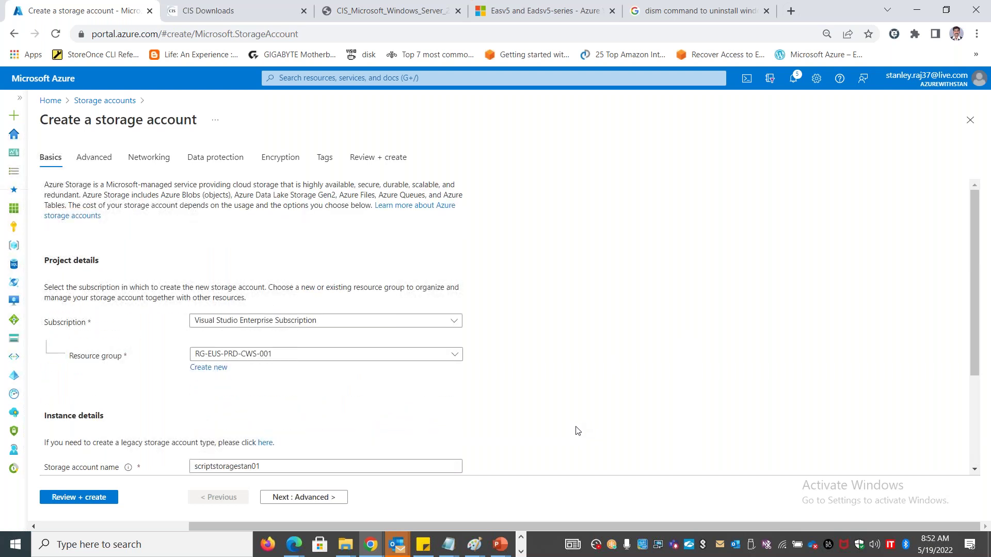
left_click(93, 163)
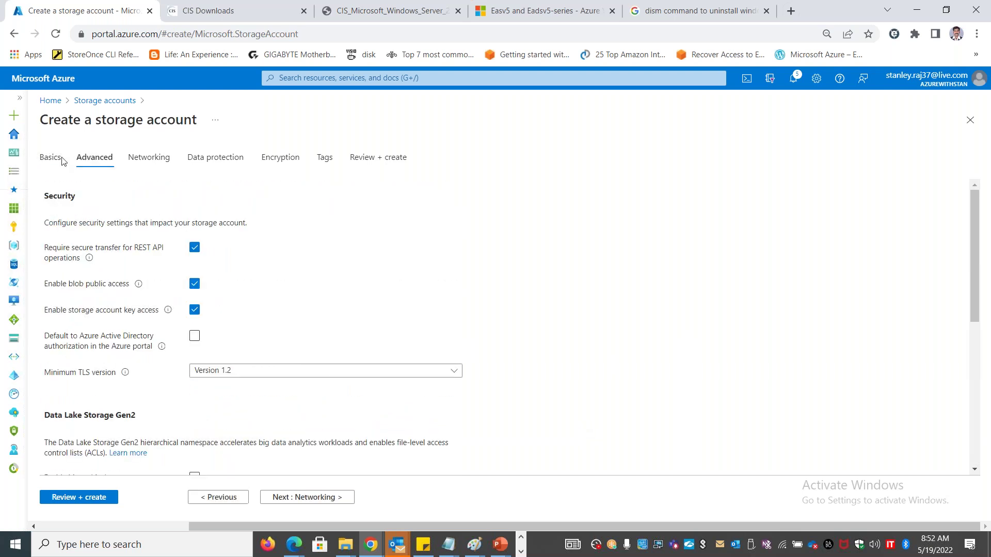
left_click(56, 164)
left_click(104, 162)
scroll(215, 356, "down", 6)
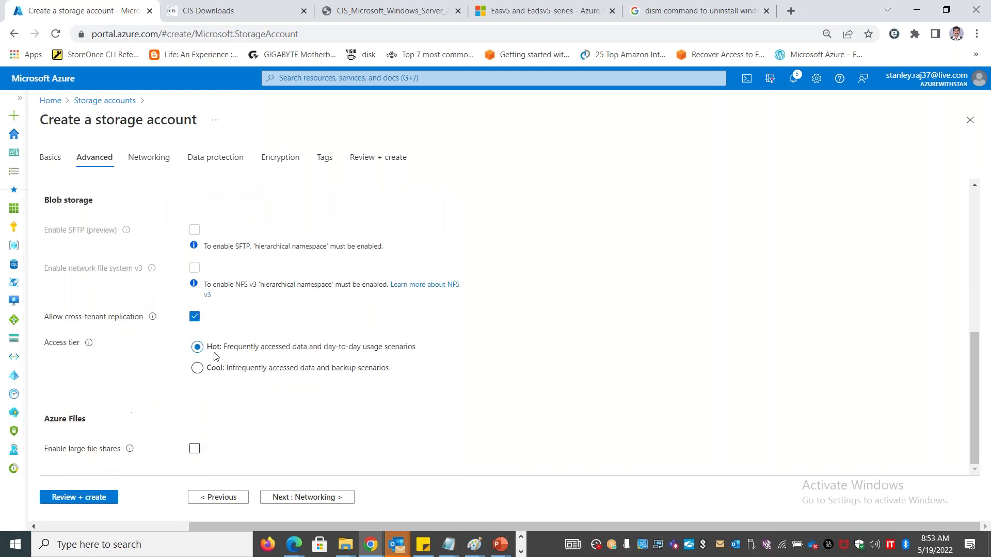
scroll(159, 419, "up", 6)
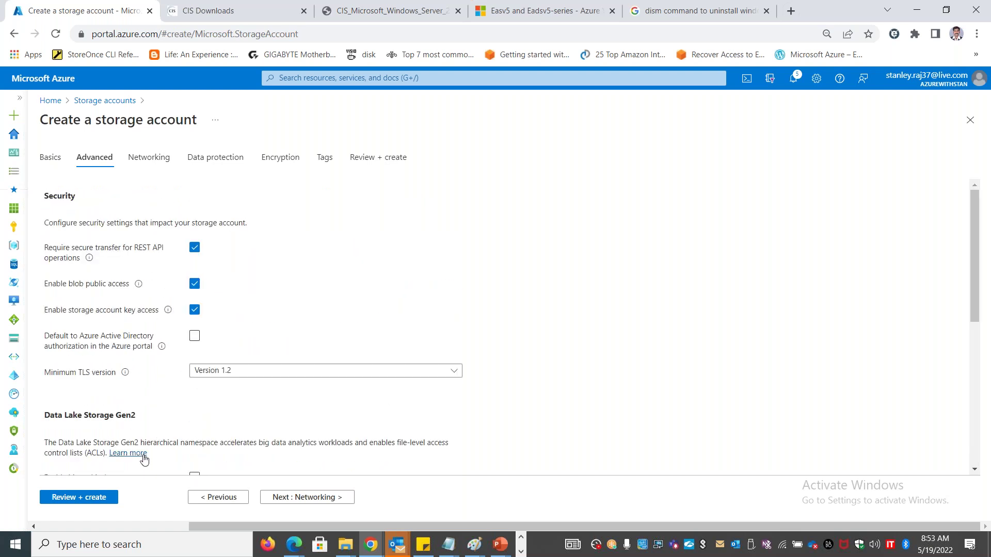
Turn off soft delete for blobs, containers and file shares under Data protection, and create the storage account.
left_click(215, 158)
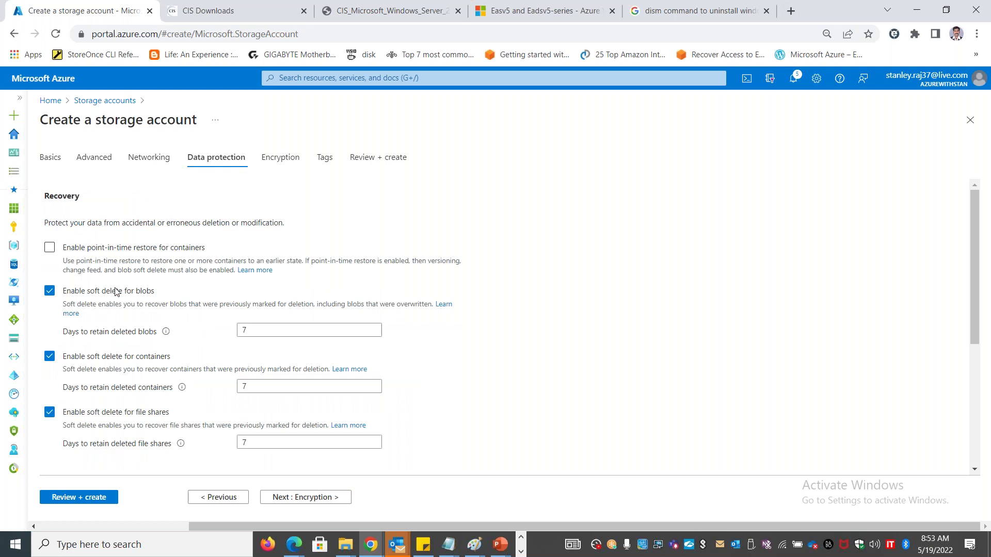
left_click(50, 290)
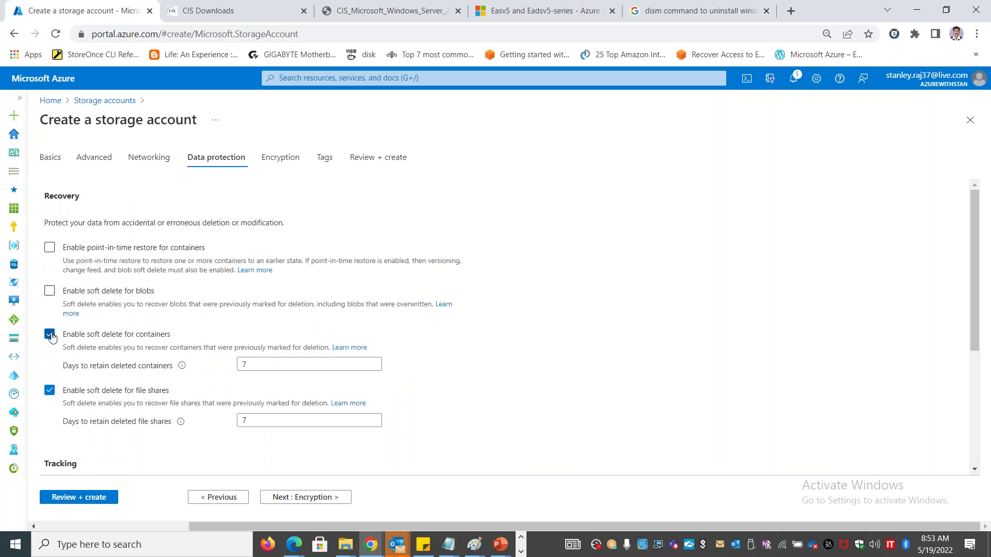
left_click(50, 334)
left_click(50, 368)
scroll(98, 454, "down", 3)
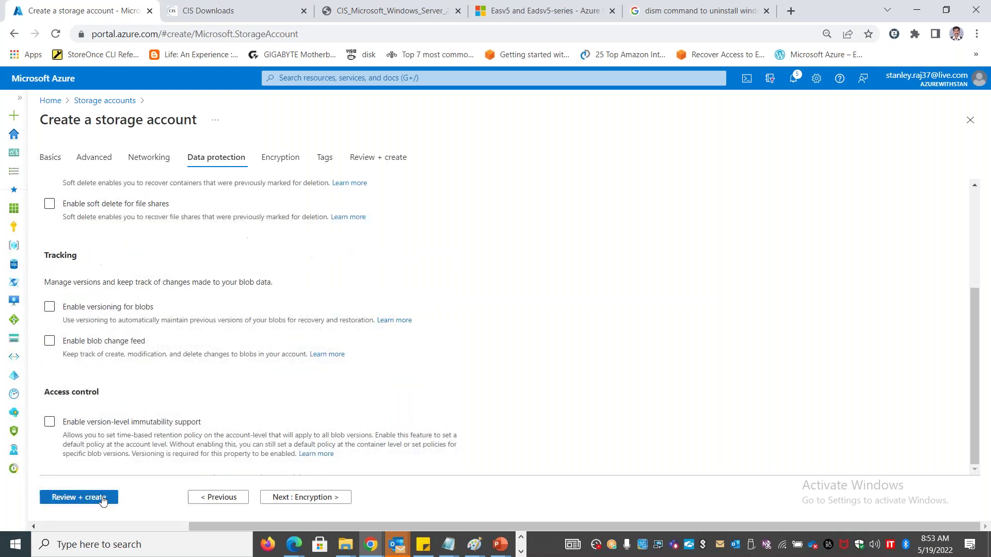
left_click(79, 497)
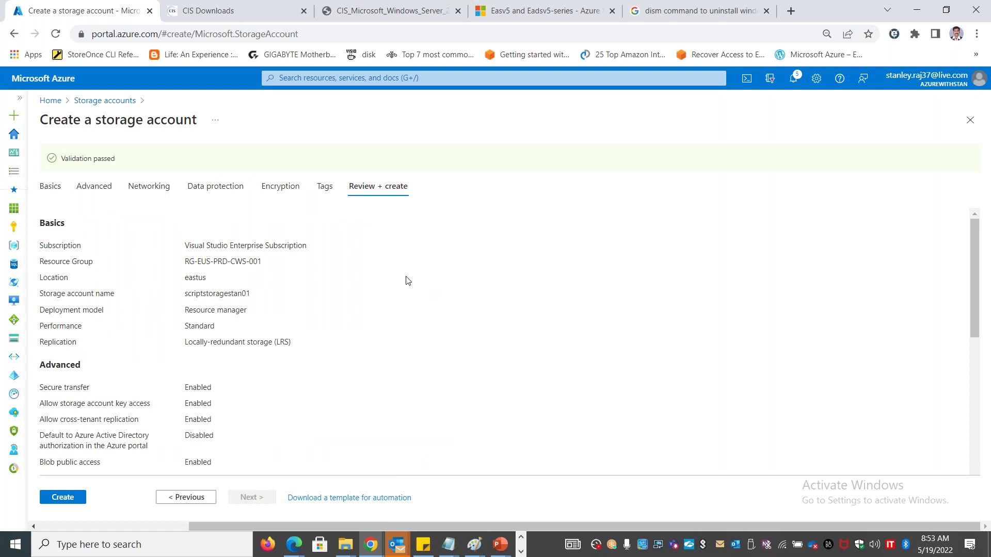
left_click(73, 497)
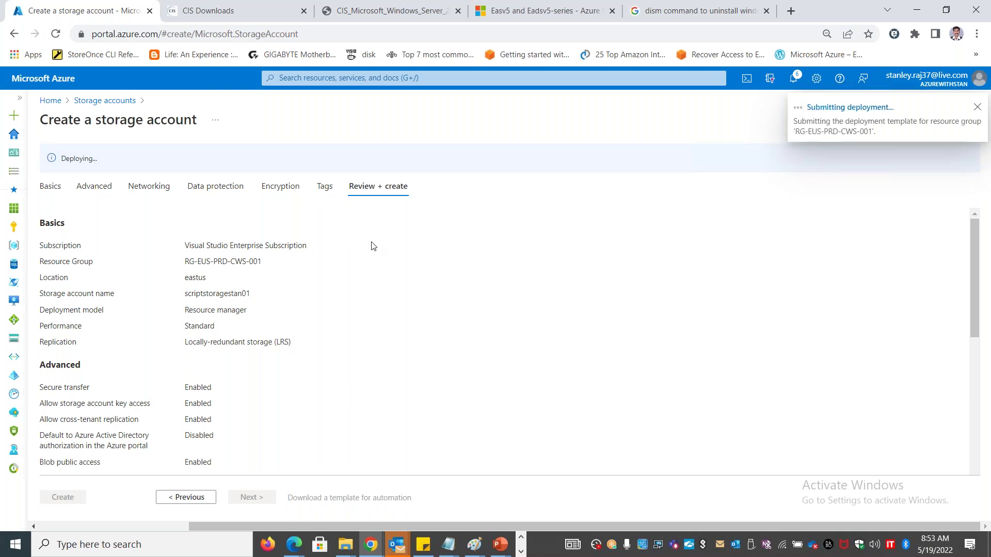
Switch to File Explorer's Azure folder to locate Install_IIS.ps1, preview the PowerShell ISE window, and return to the Azure portal.
left_click(345, 545)
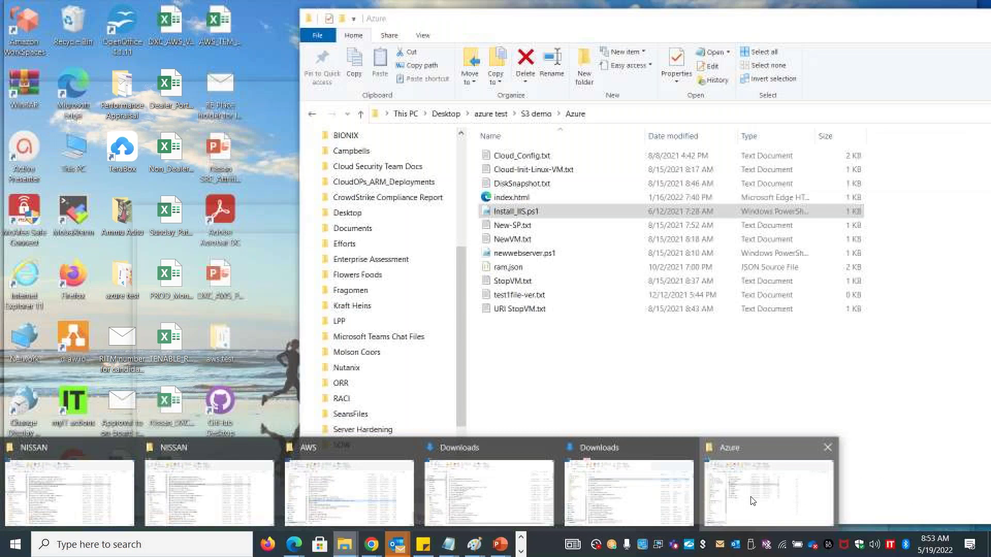
left_click(747, 492)
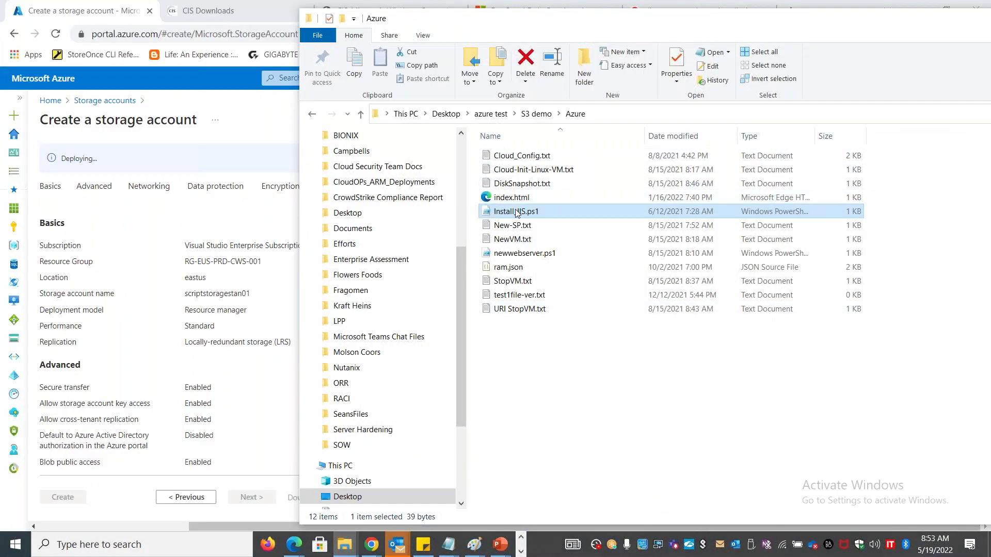
left_click(521, 553)
mouse_move(402, 548)
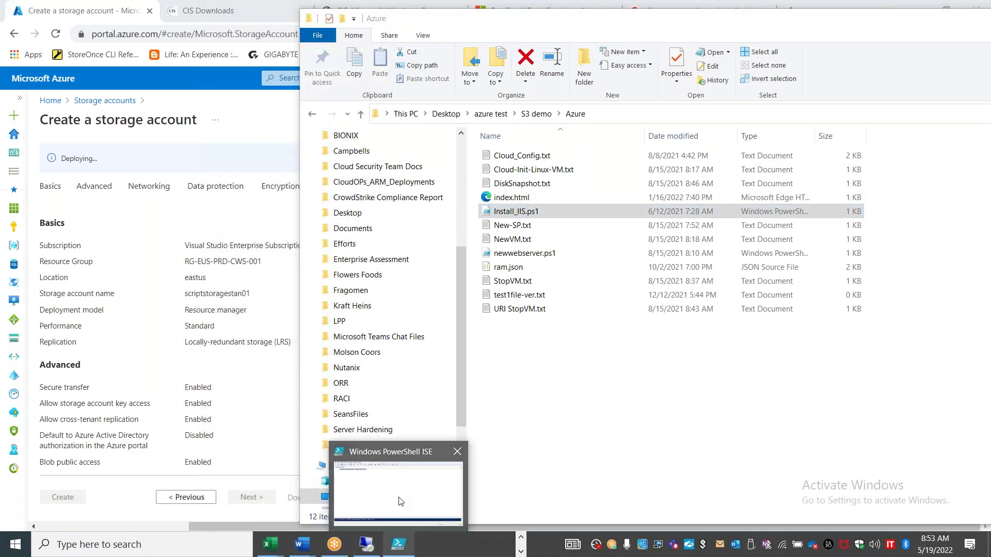
mouse_move(401, 501)
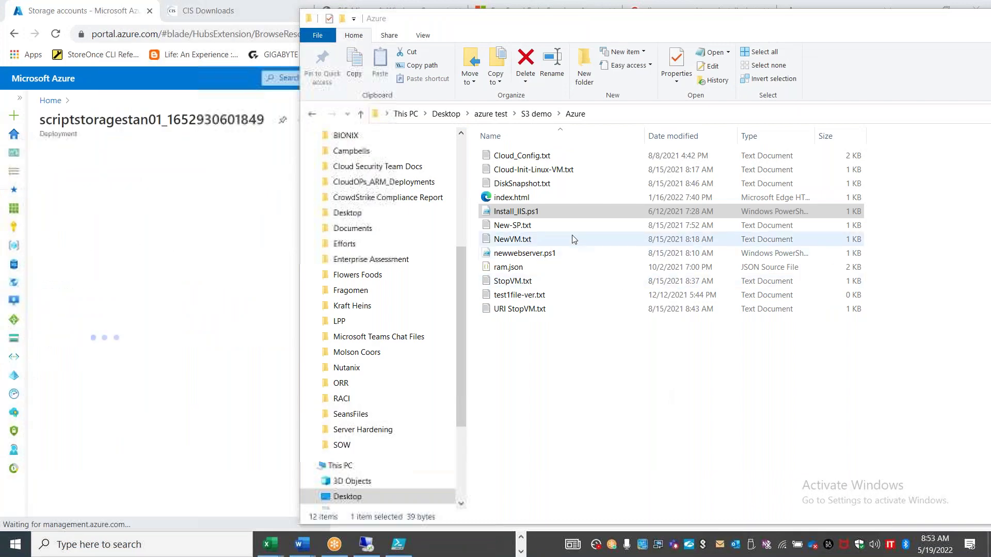
left_click_drag(851, 24, 456, 87)
left_click(804, 85)
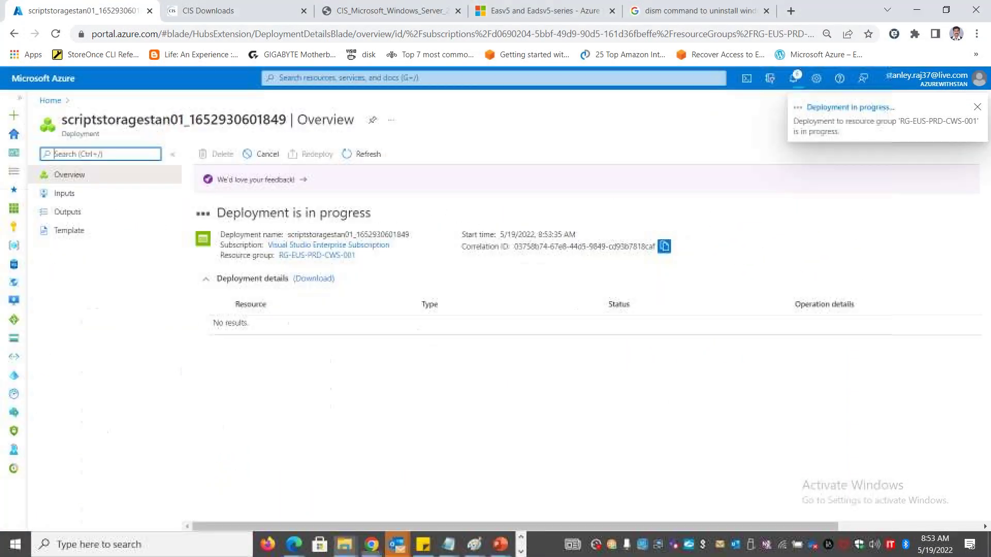
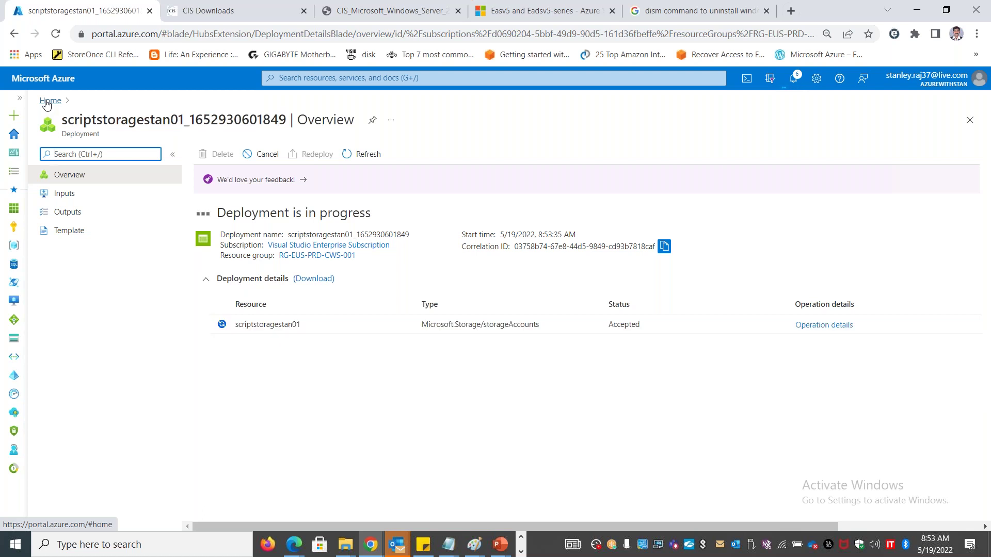
Open the Storage accounts list, refresh it, and include the Pay-As-You-Go subscription in the subscription filter.
left_click(46, 103)
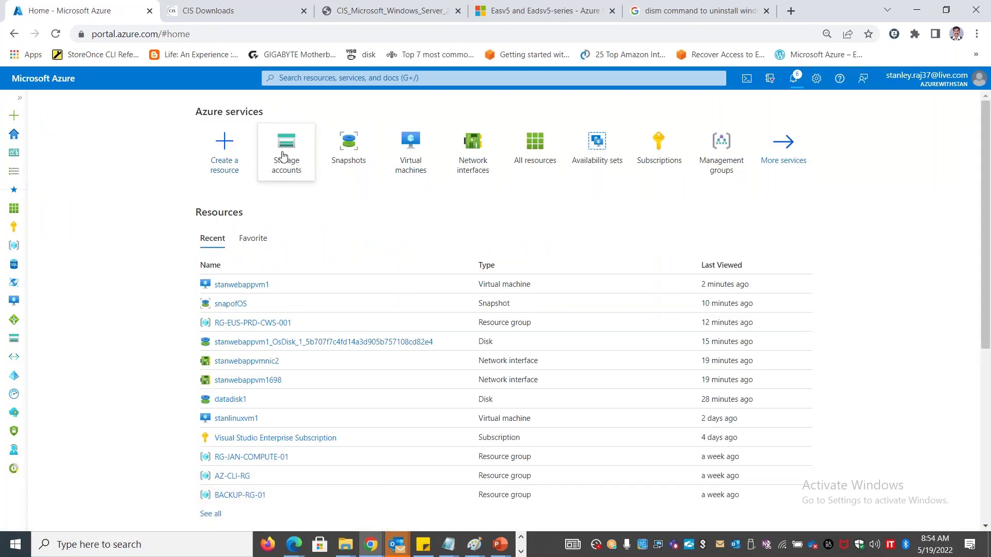
left_click(284, 157)
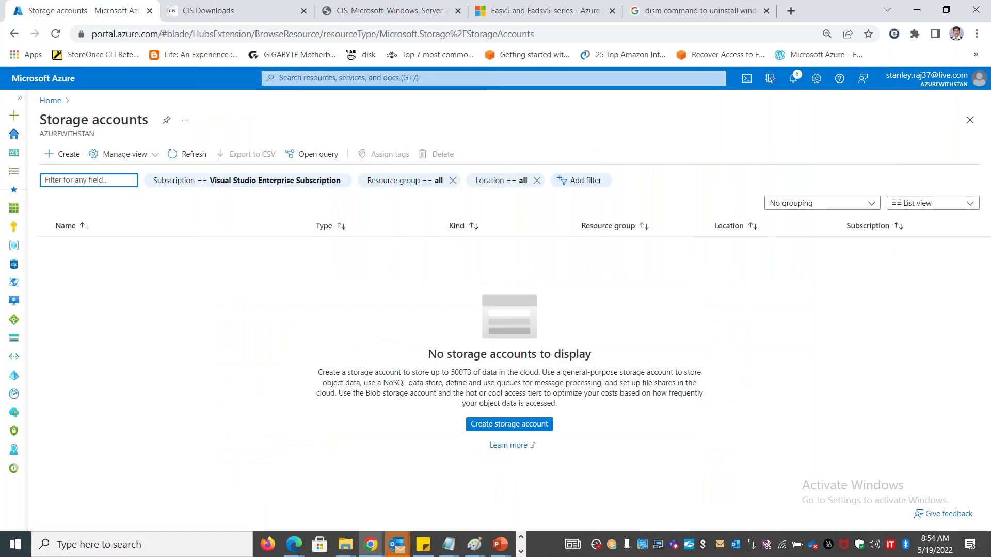
left_click(187, 154)
left_click(192, 153)
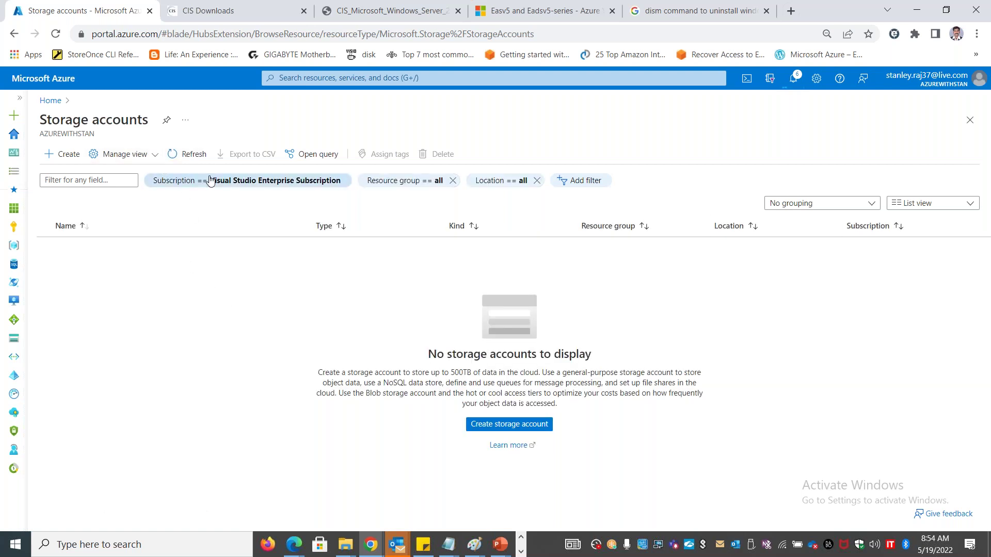
left_click(316, 187)
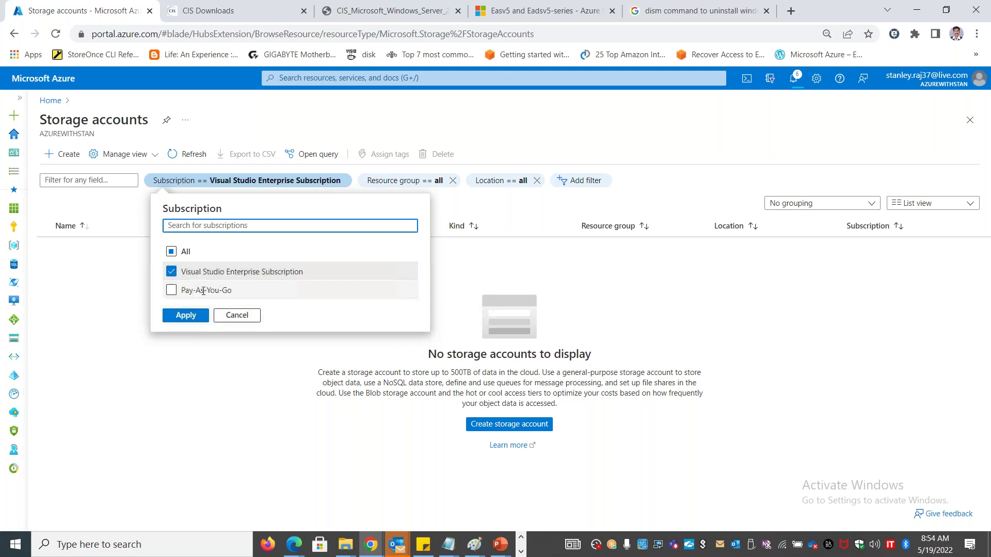
left_click(171, 291)
left_click(181, 315)
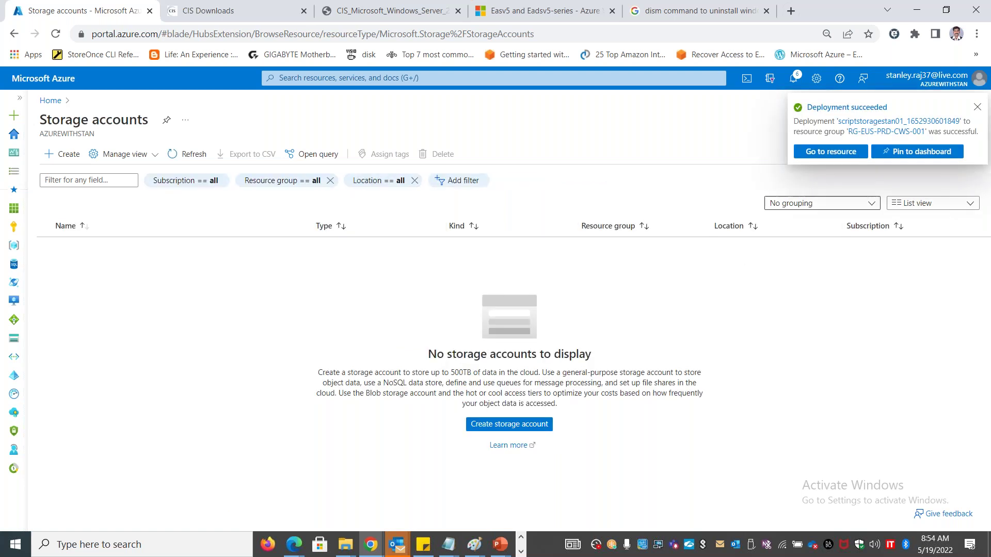
Open the scriptstoragestan01 storage account from its completed deployment and dismiss the notification.
left_click(860, 121)
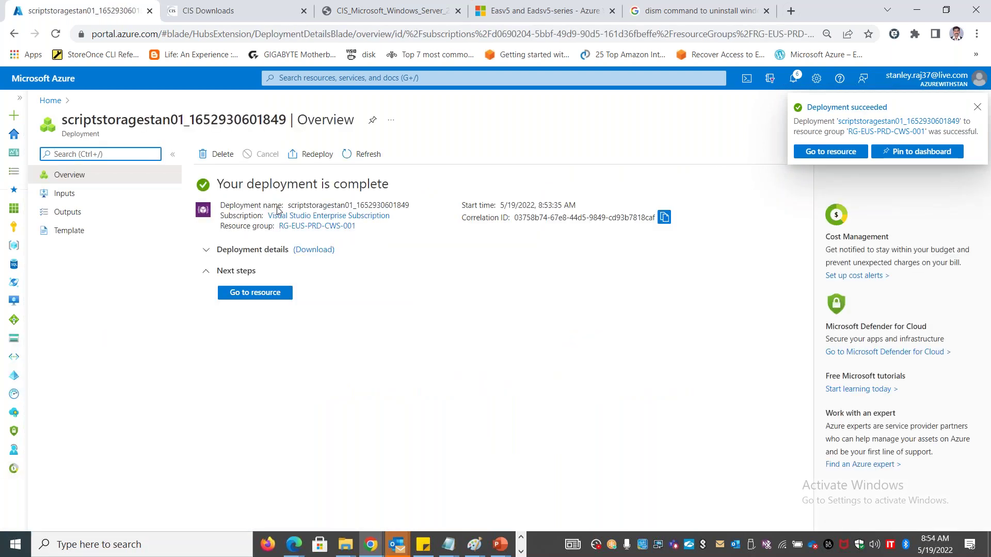
left_click(279, 293)
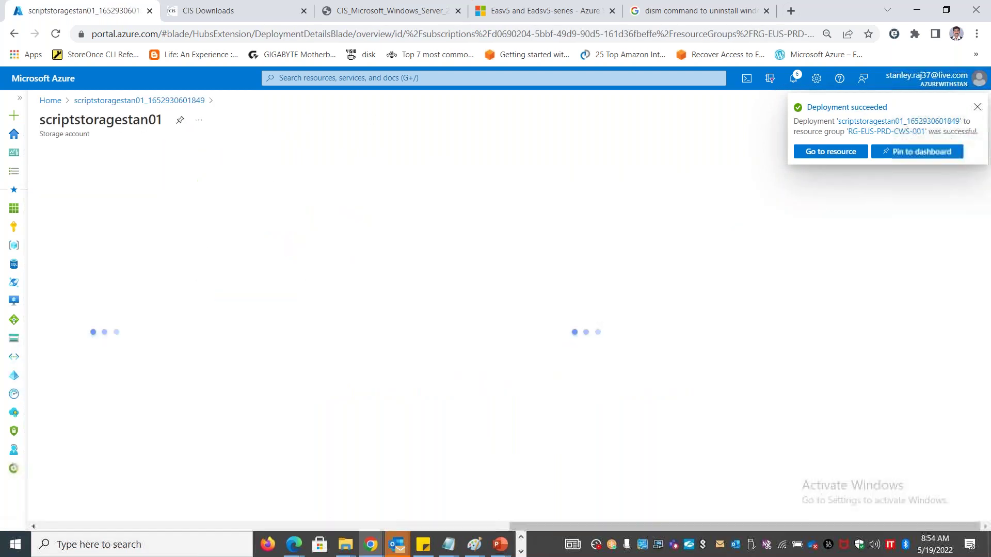
left_click(977, 108)
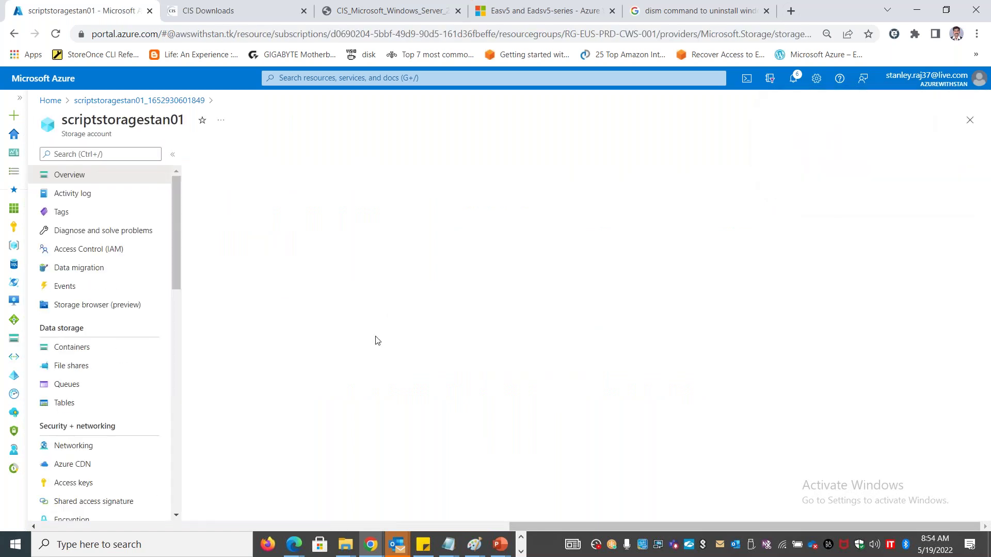
Create a container named script in scriptstoragestan01 with public access level Container (anonymous read access for containers and blobs).
left_click(106, 358)
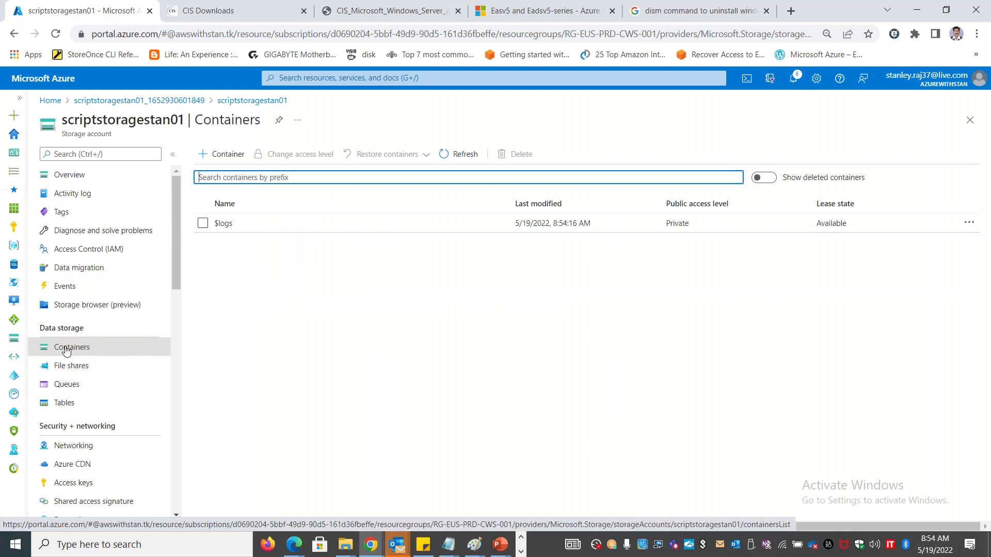
left_click(222, 153)
type("script")
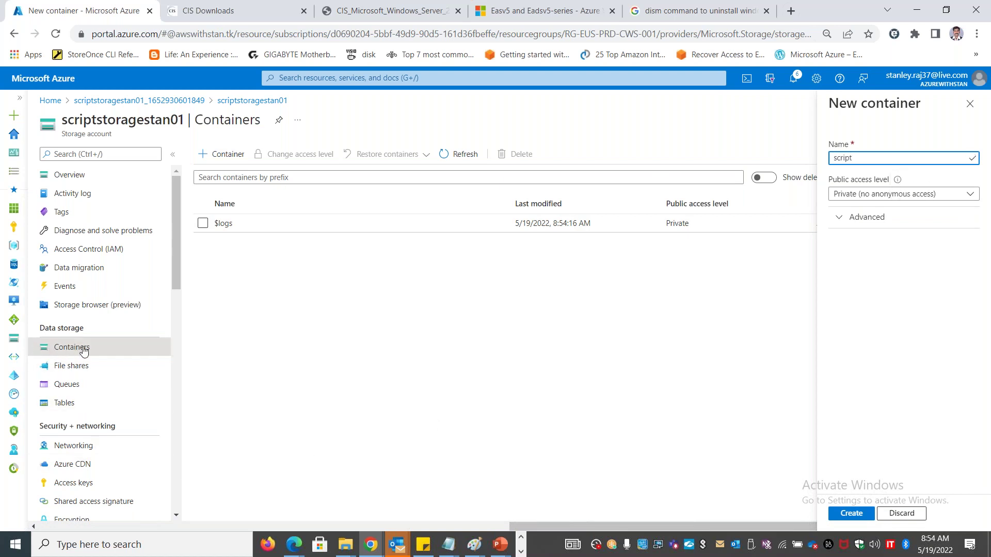
left_click(930, 191)
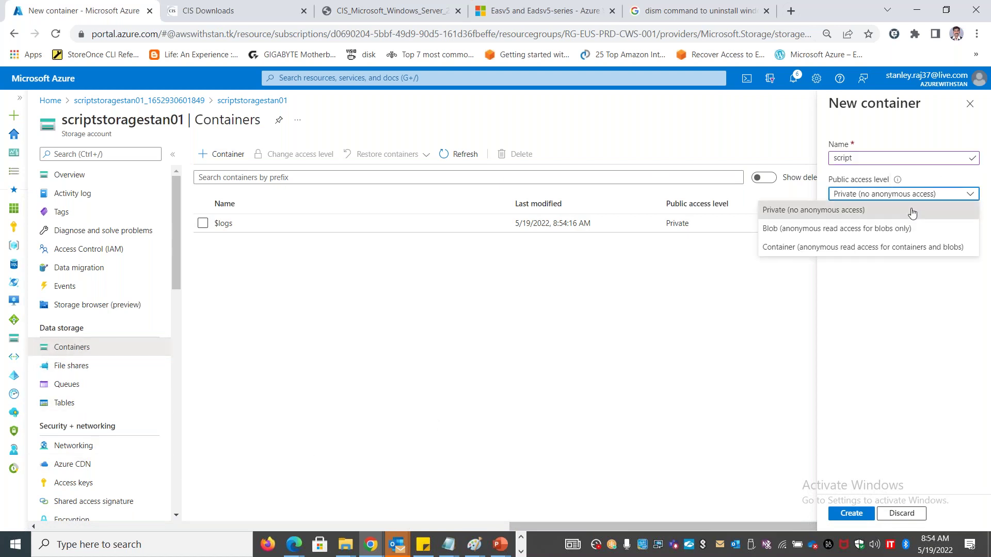
left_click(919, 246)
left_click(779, 514)
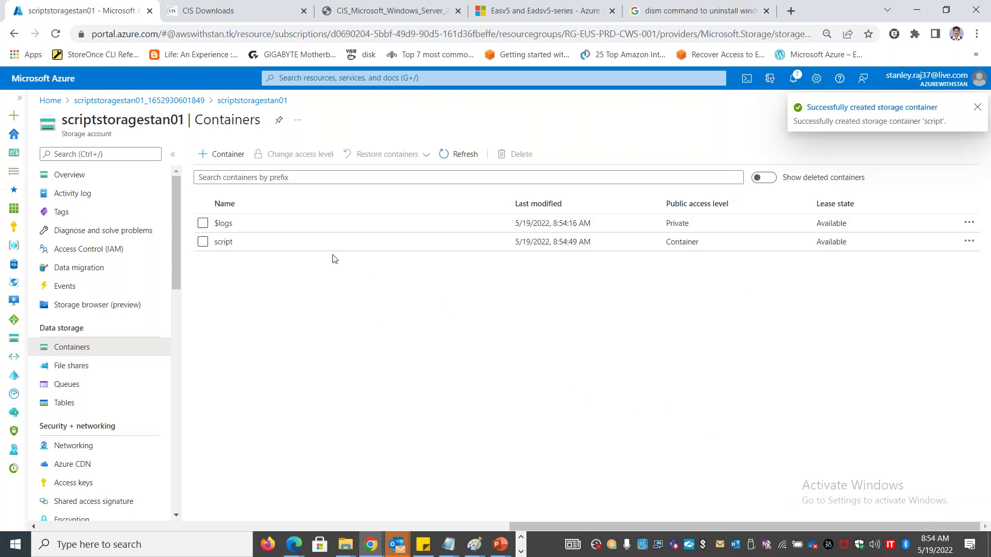
Upload Install_IIS.ps1 from the S3 demo\Azure folder into the script container.
left_click(258, 245)
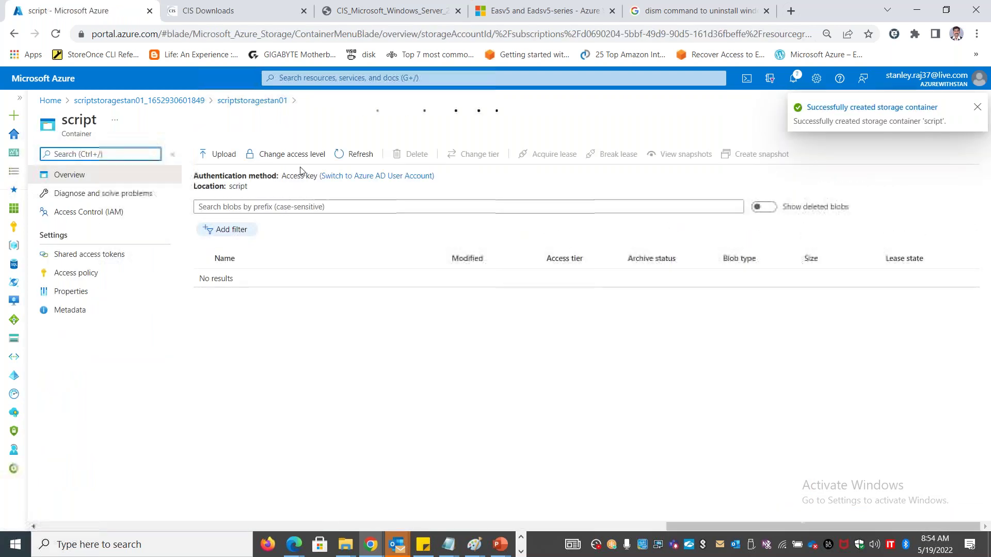
left_click(219, 154)
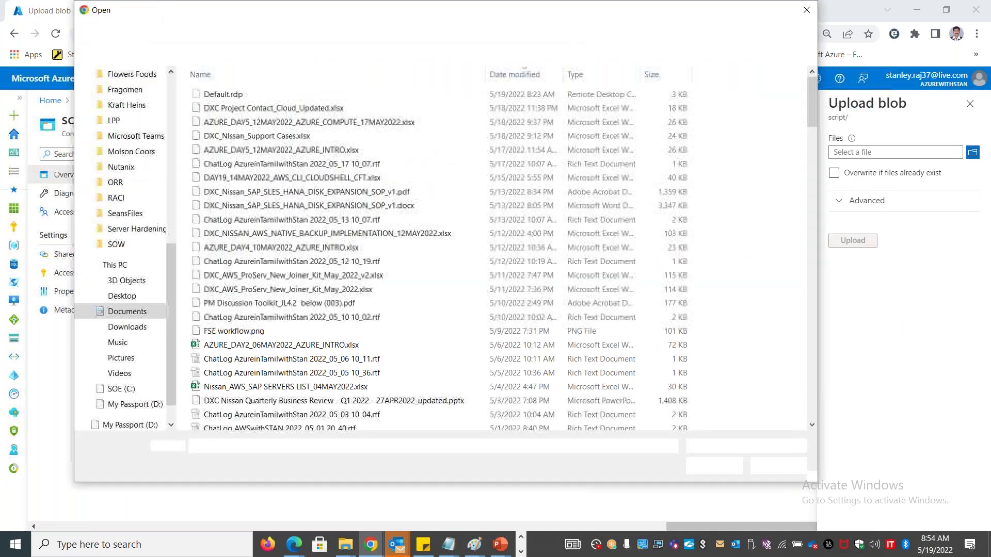
scroll(151, 210, "up", 6)
left_click(137, 165)
double_click(225, 95)
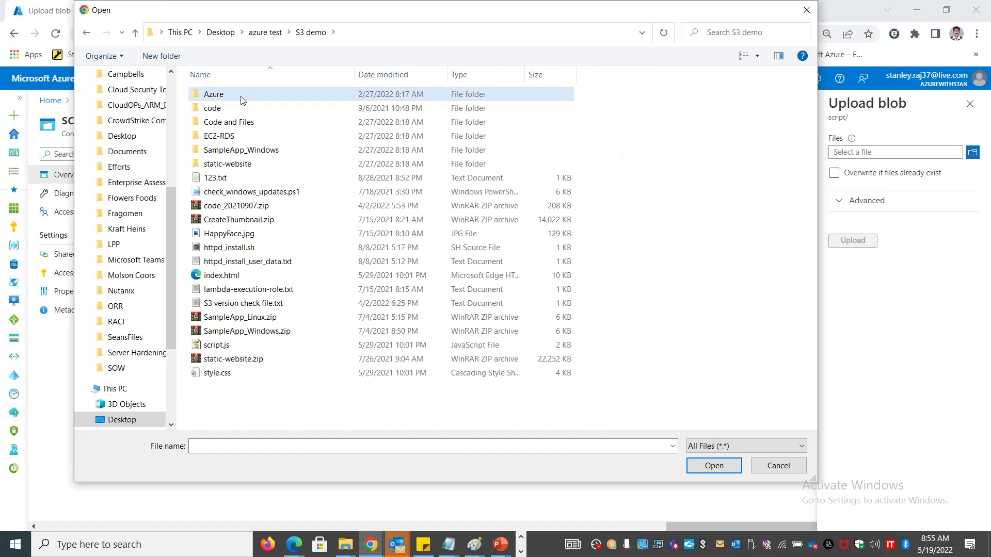
double_click(240, 98)
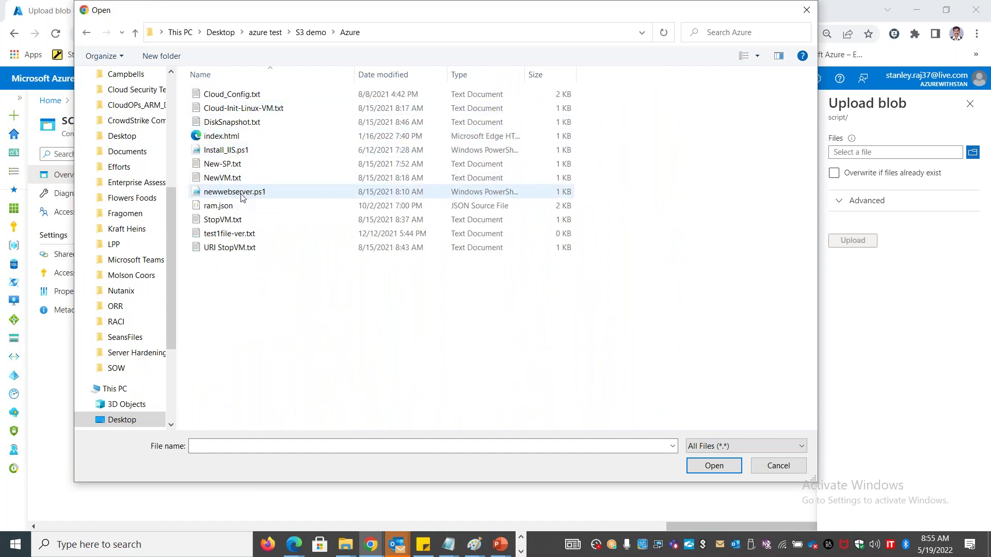
left_click(242, 153)
double_click(242, 152)
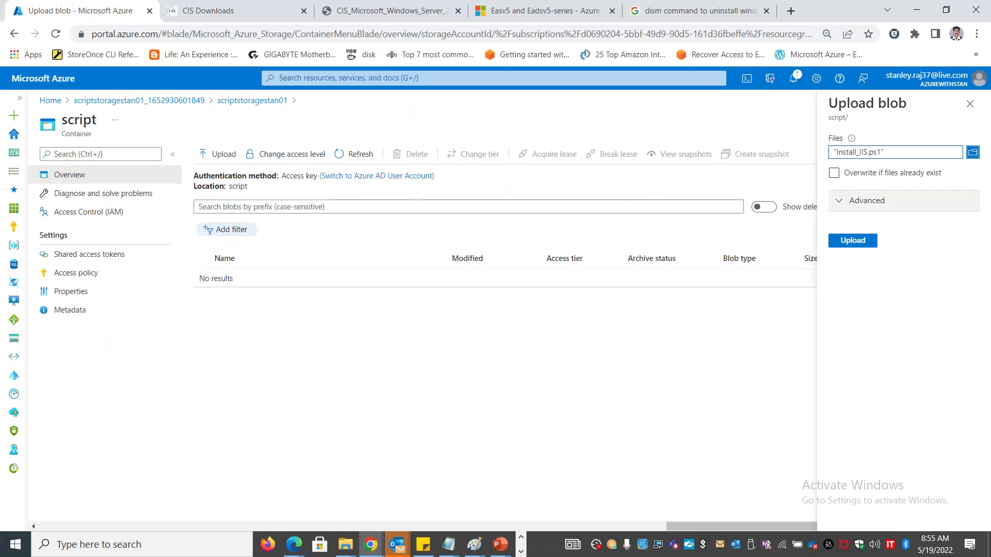
left_click(844, 245)
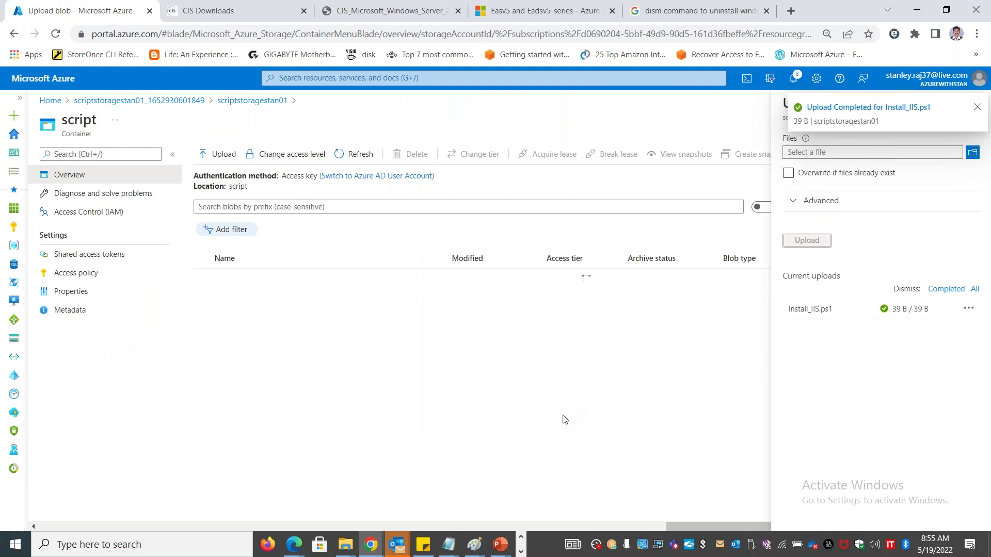
Open the Extensions + applications page of the stanwebappvm1 virtual machine and collapse its side menu.
left_click(50, 100)
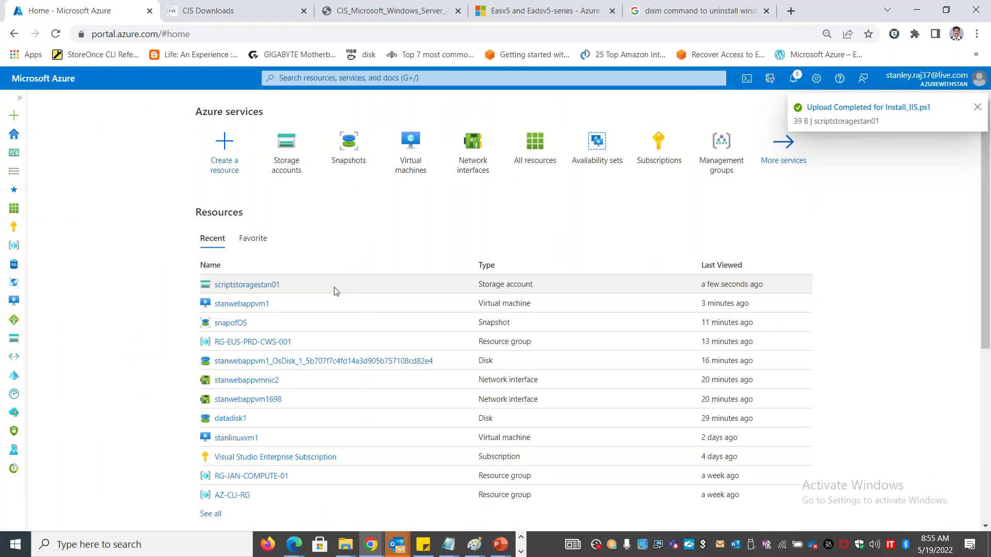
mouse_move(243, 304)
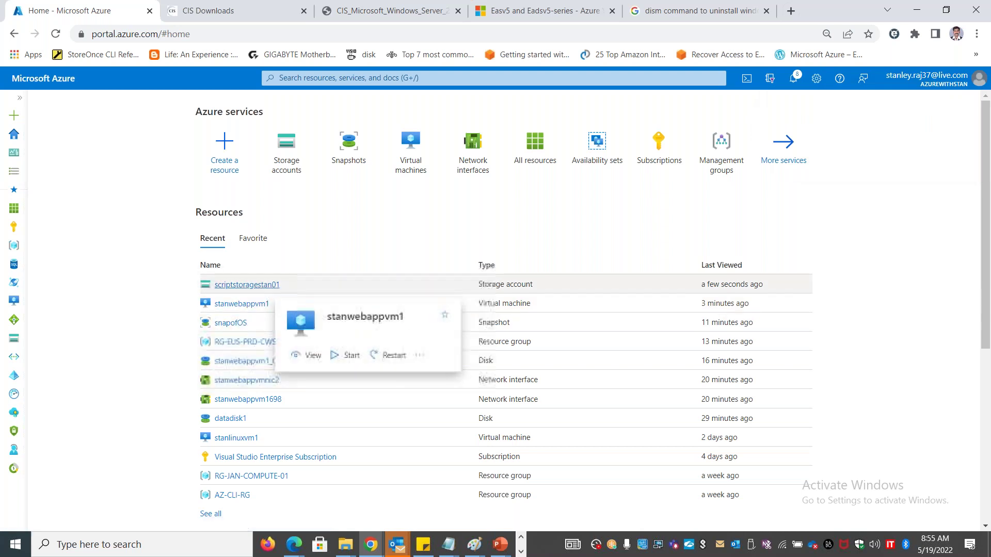
left_click(411, 150)
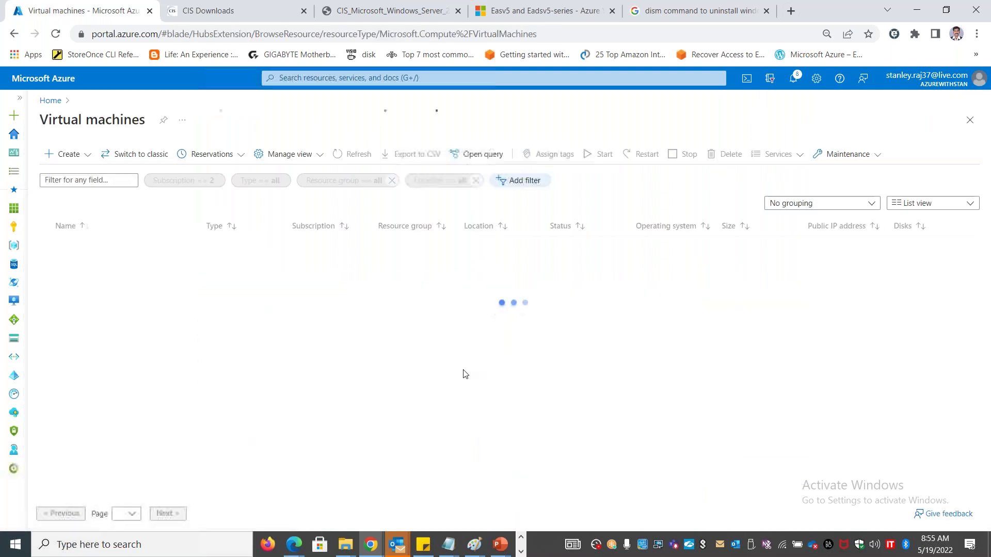
left_click(115, 267)
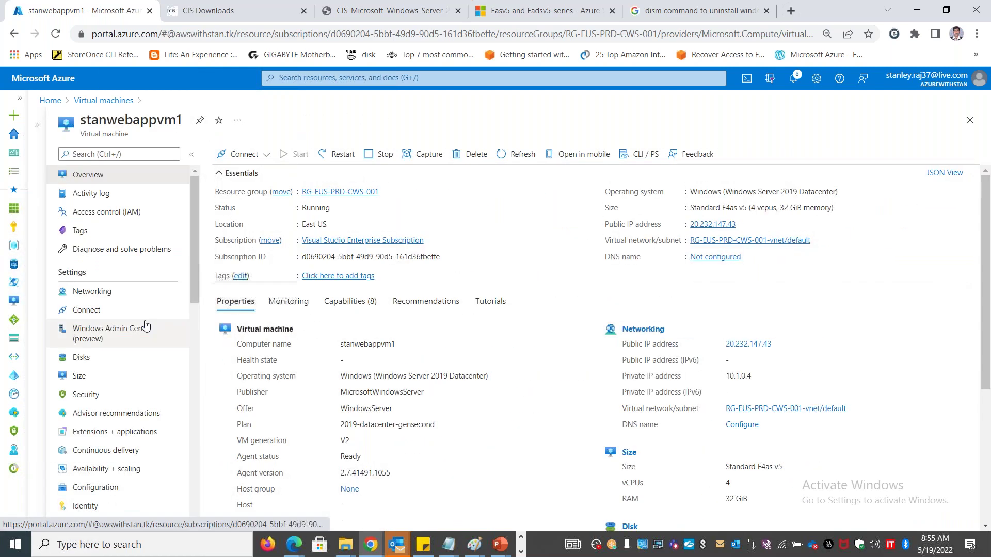
scroll(137, 336, "down", 7)
scroll(144, 360, "down", 4)
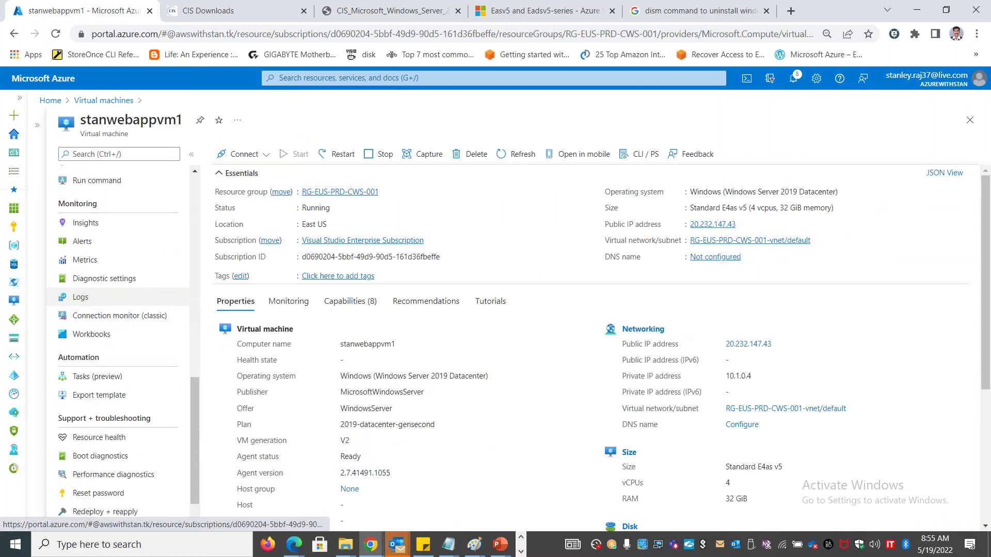
scroll(147, 377, "up", 10)
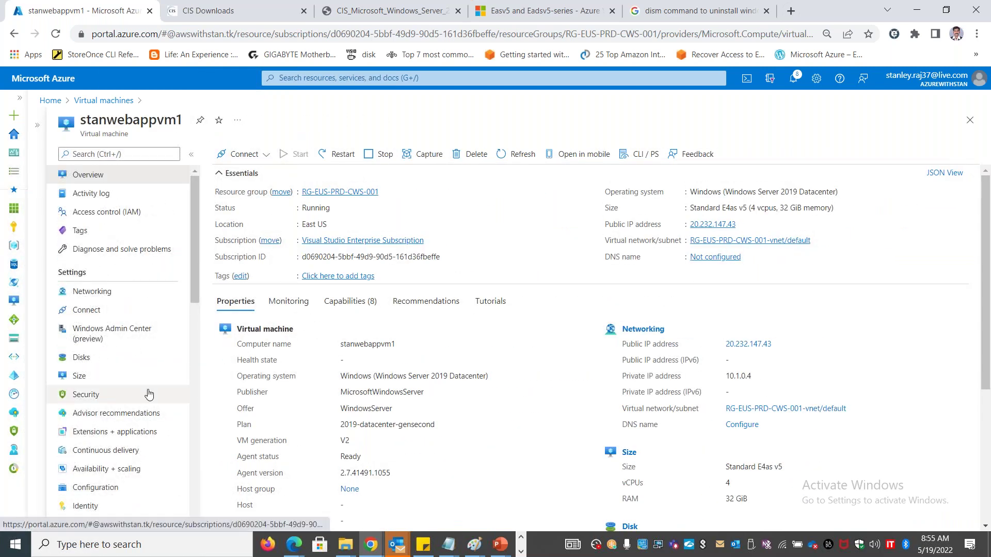
left_click(135, 431)
left_click(193, 156)
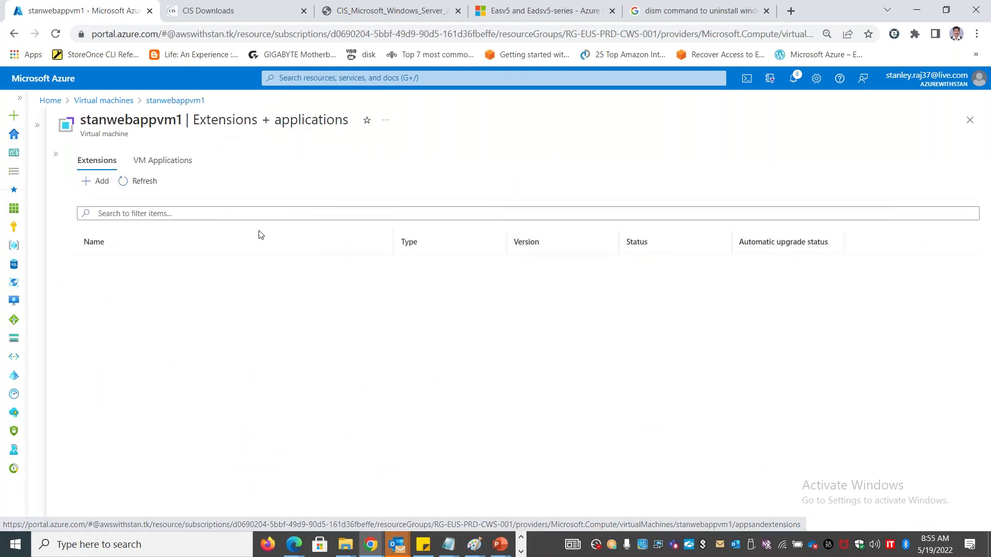
Add a new extension to stanwebappvm1, choosing Microsoft's Custom Script Extension for configuration.
left_click(98, 182)
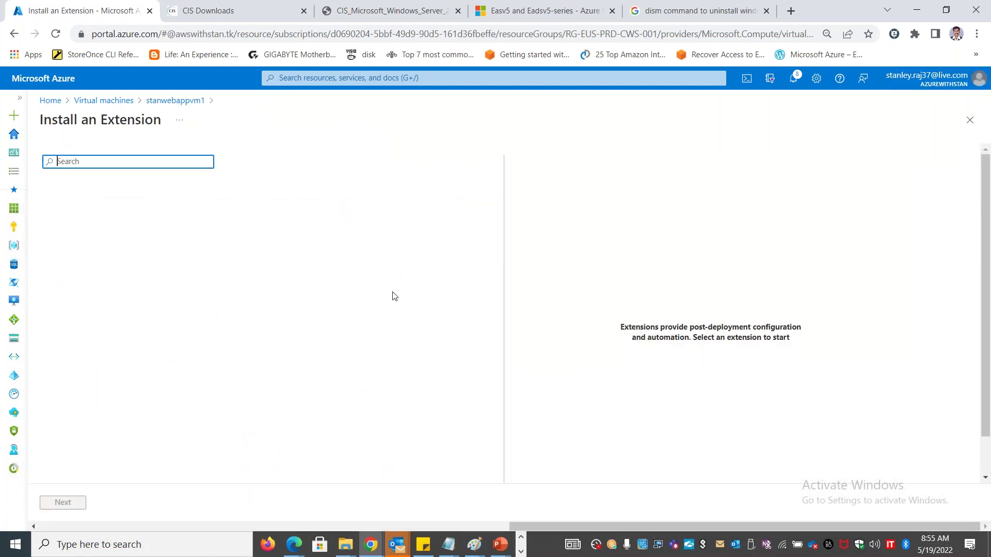
scroll(129, 359, "down", 6)
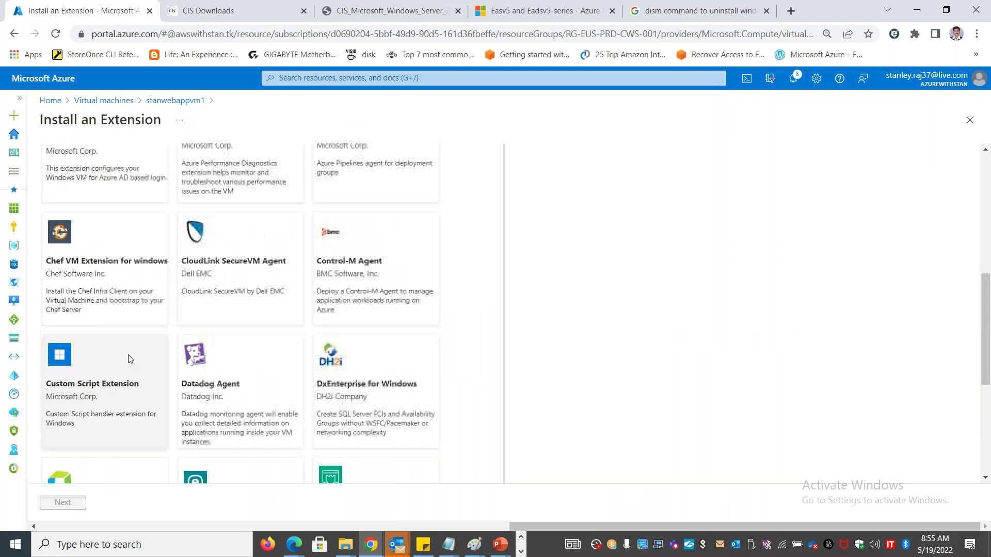
left_click(106, 374)
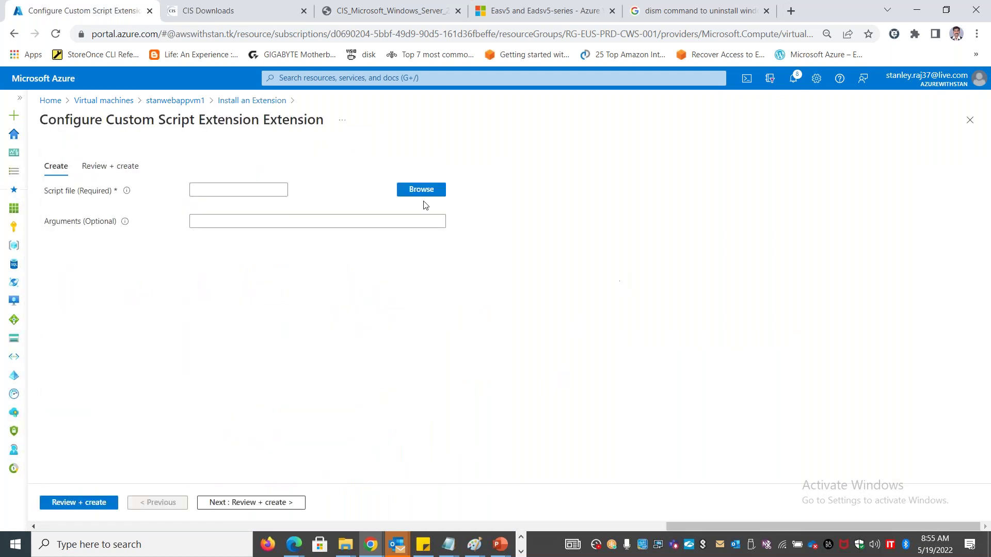
Select Install_IIS.ps1 from the script container in scriptstoragestan01 as the extension's script file, and create the extension.
left_click(420, 189)
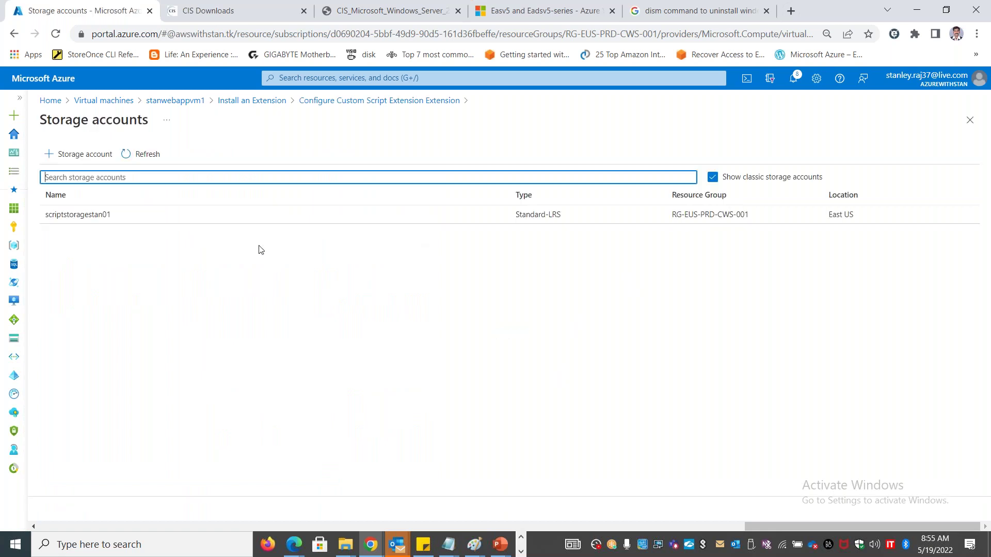
left_click(95, 220)
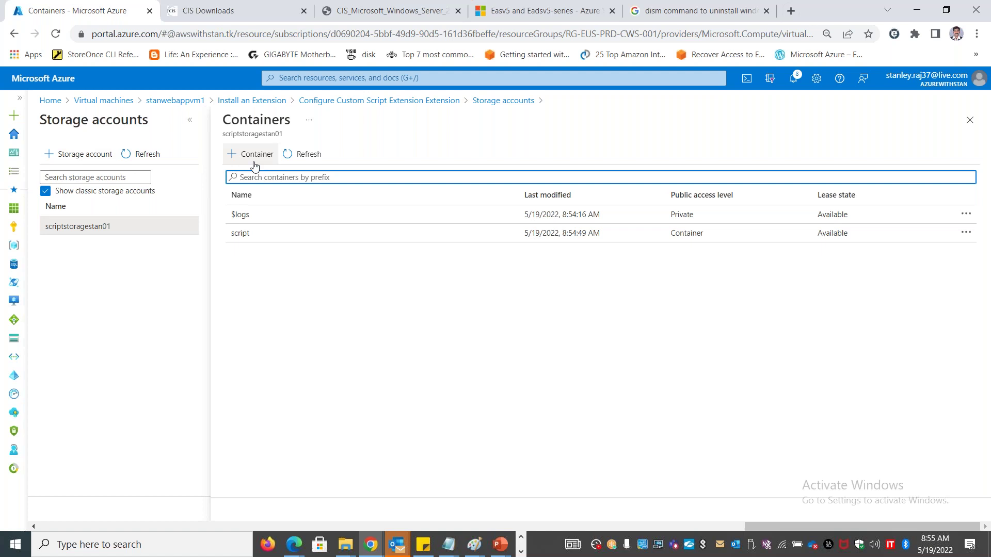
left_click(252, 233)
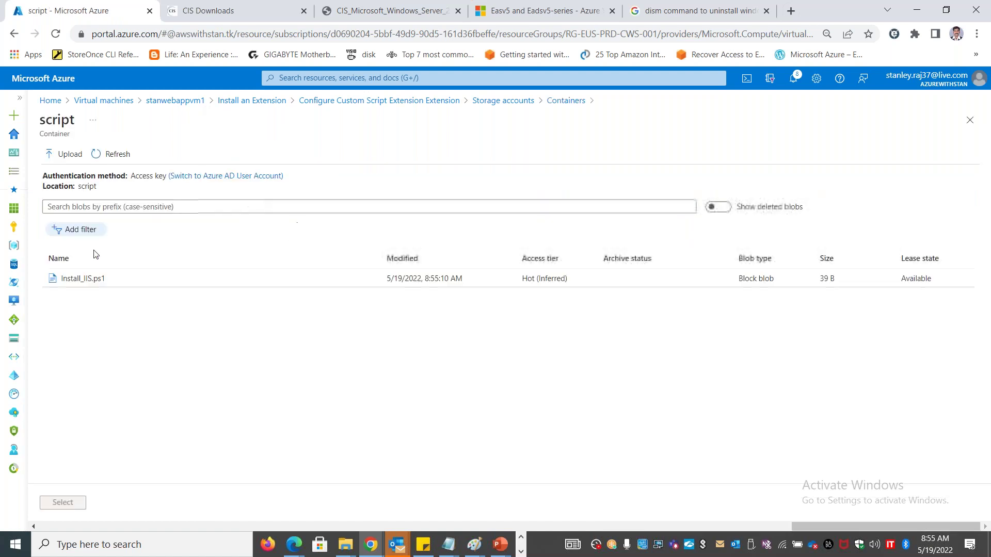
left_click(104, 279)
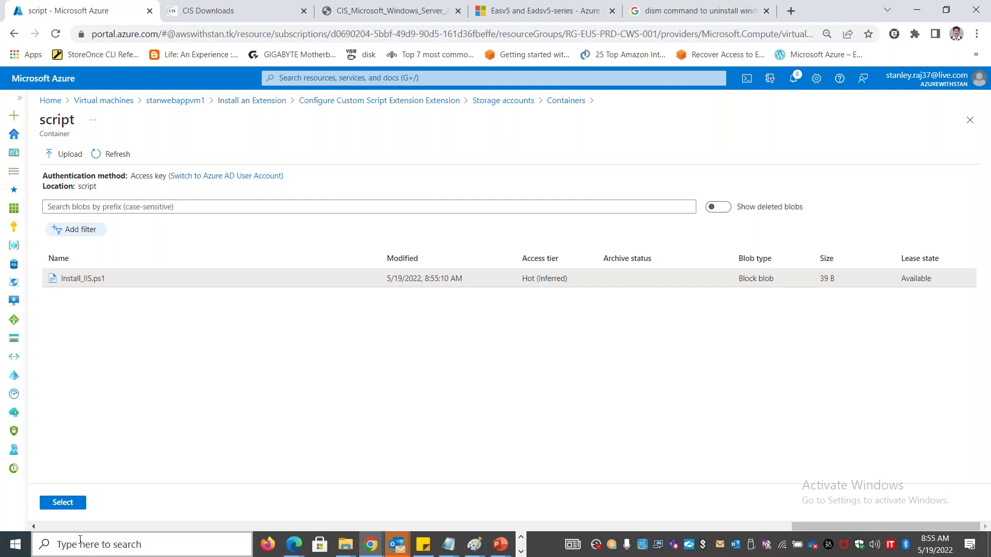
left_click(64, 503)
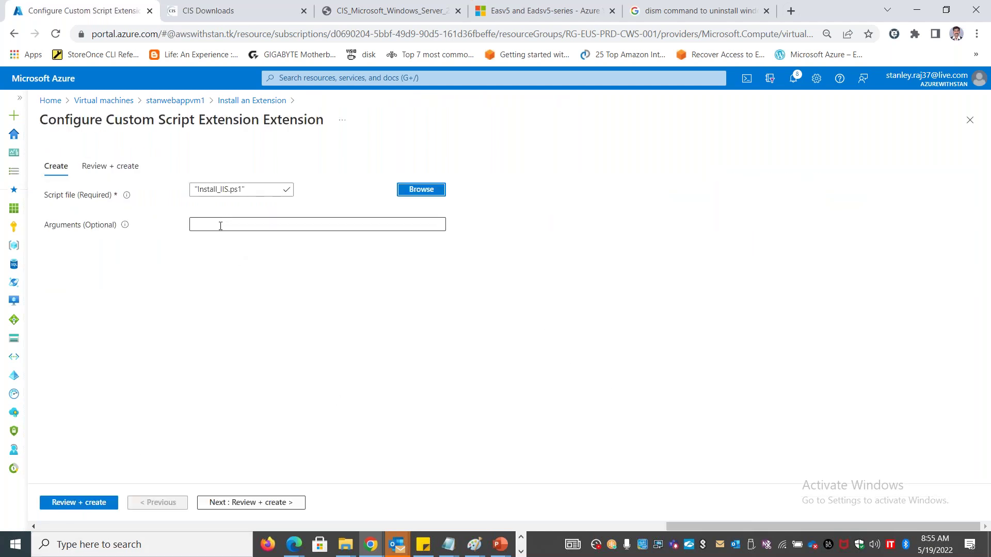
left_click(112, 508)
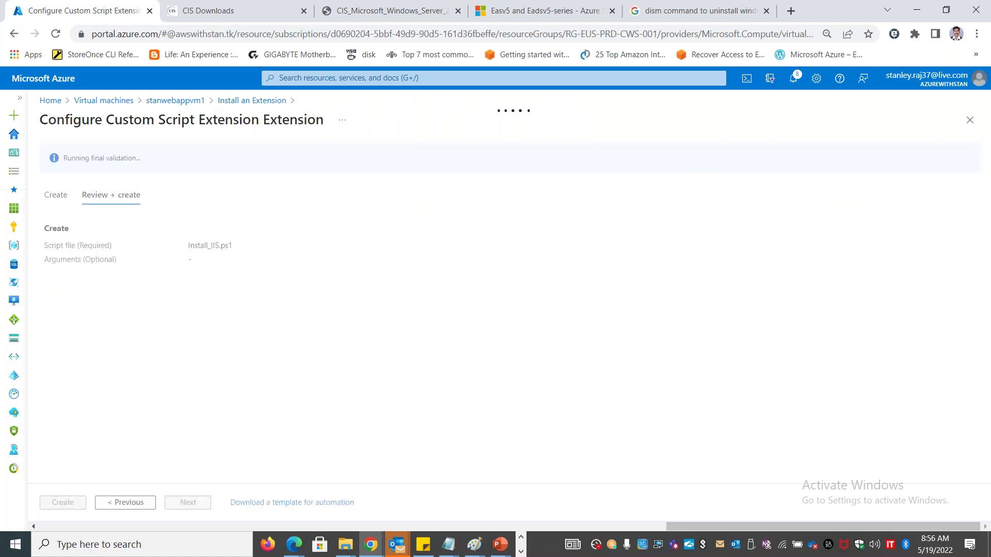
left_click(76, 509)
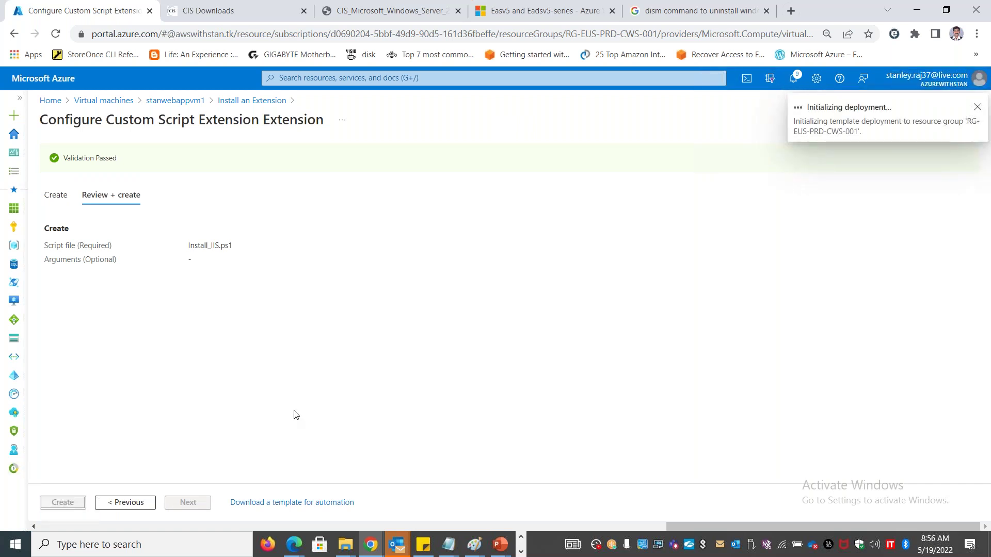
Switch to the Remote Desktop session of stanwebappvm1 and open the C:\Packages folder in File Explorer.
left_click(521, 551)
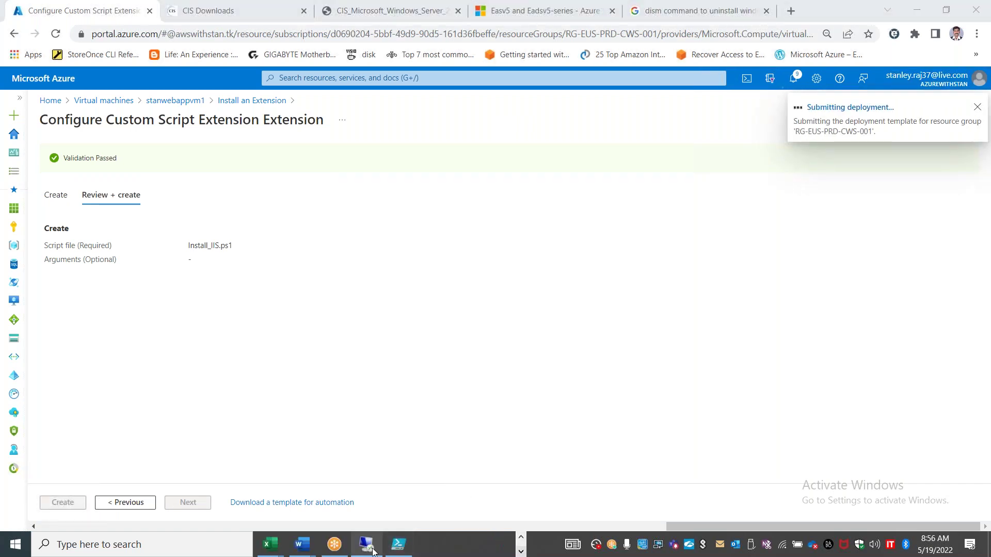
mouse_move(372, 551)
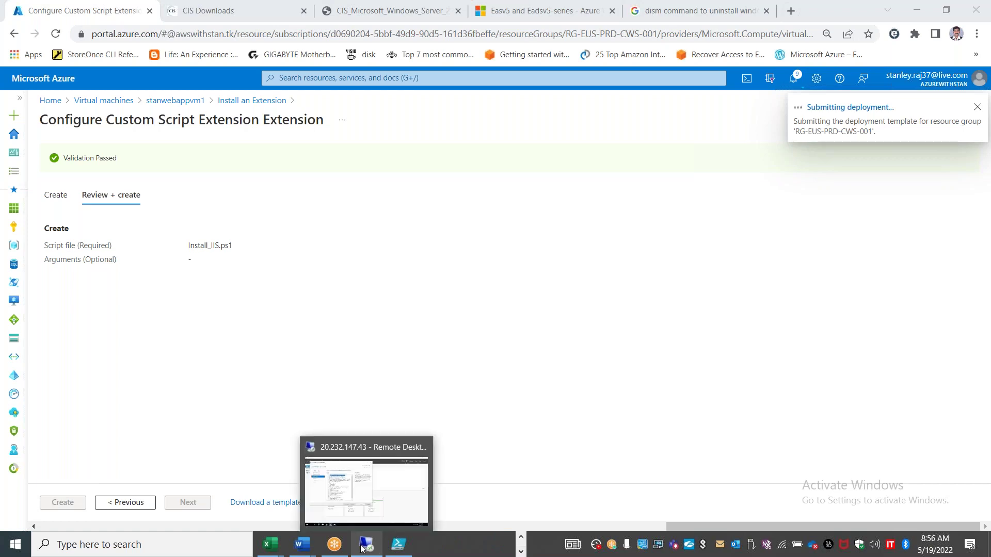
left_click(397, 506)
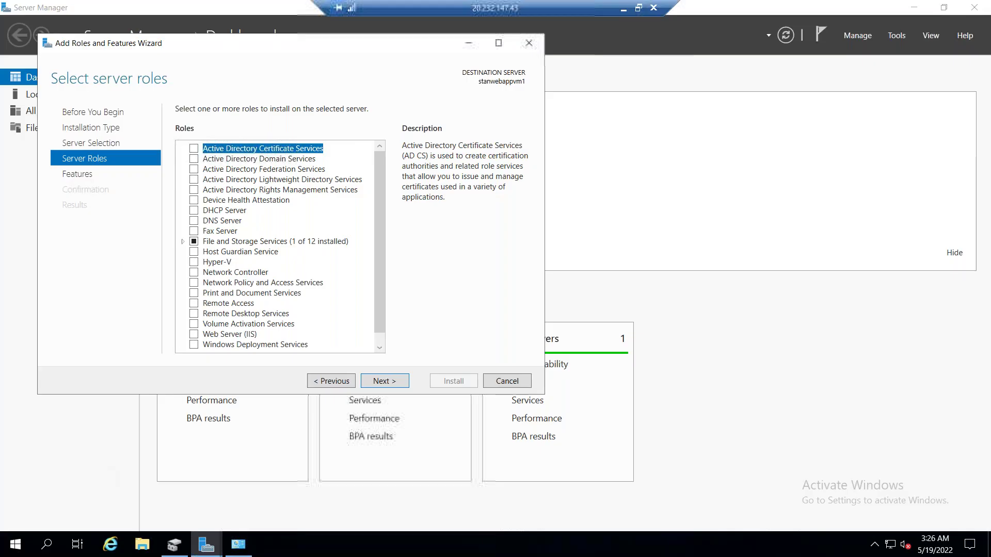
left_click(15, 550)
left_click(378, 327)
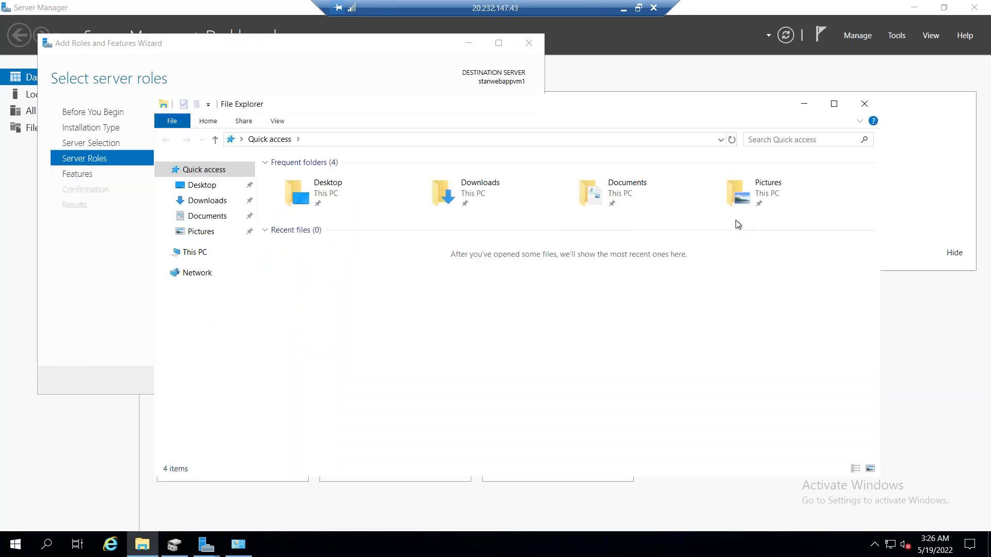
left_click(209, 252)
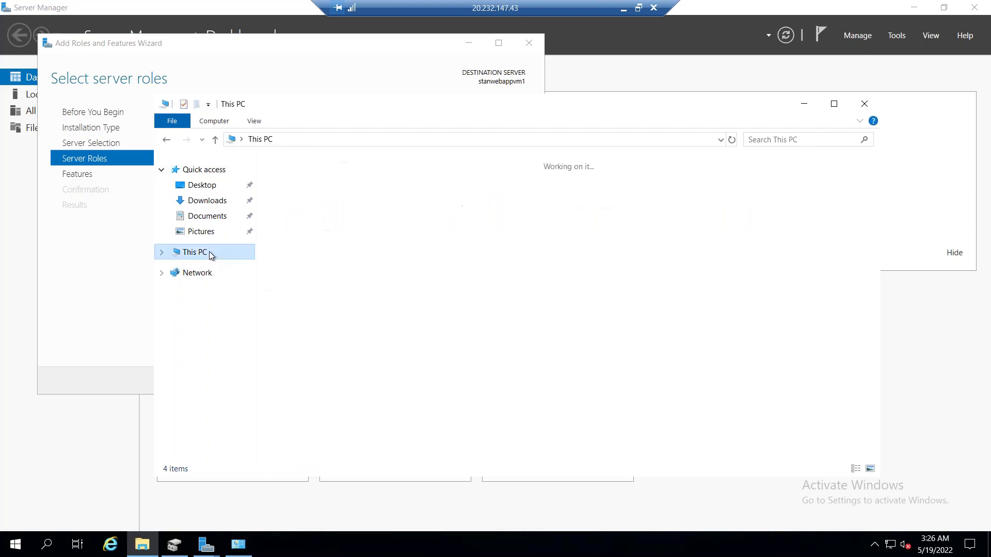
double_click(346, 312)
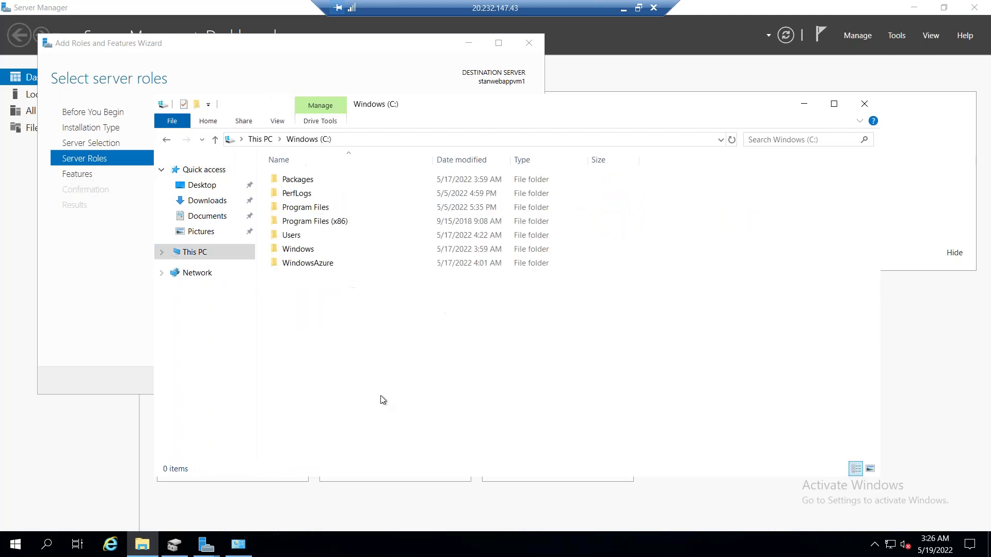
double_click(298, 181)
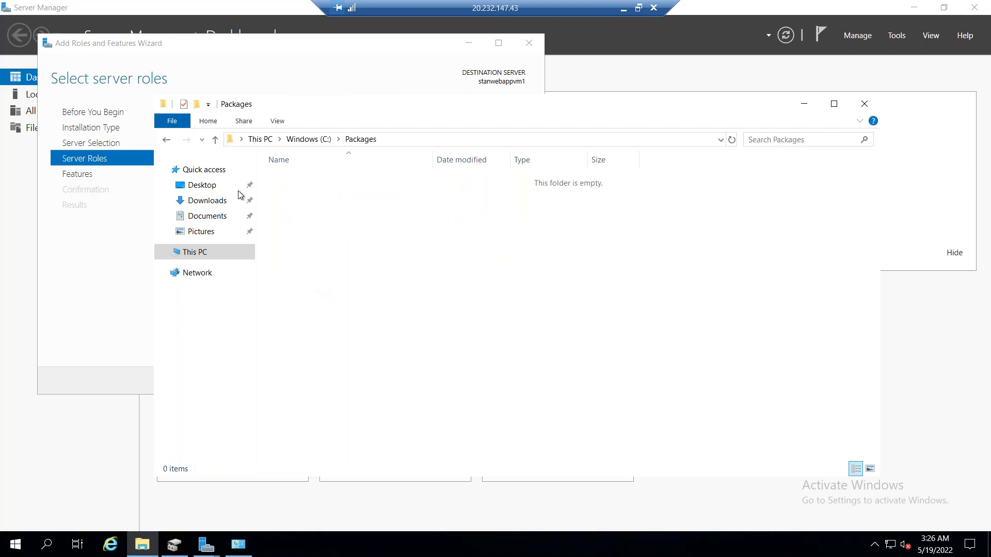
Return to the C: drive and open the Logs folder inside WindowsAzure.
left_click(168, 141)
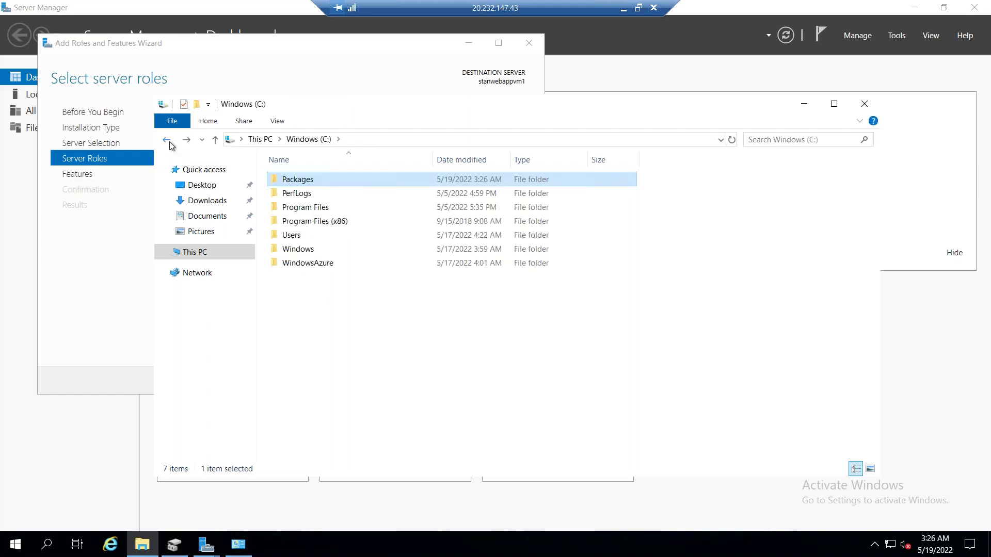
double_click(320, 264)
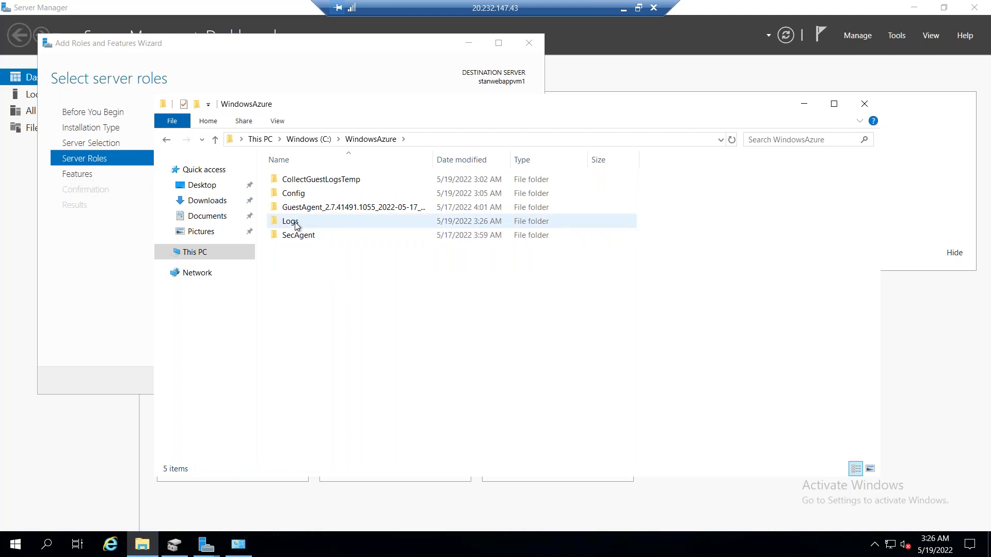
double_click(291, 222)
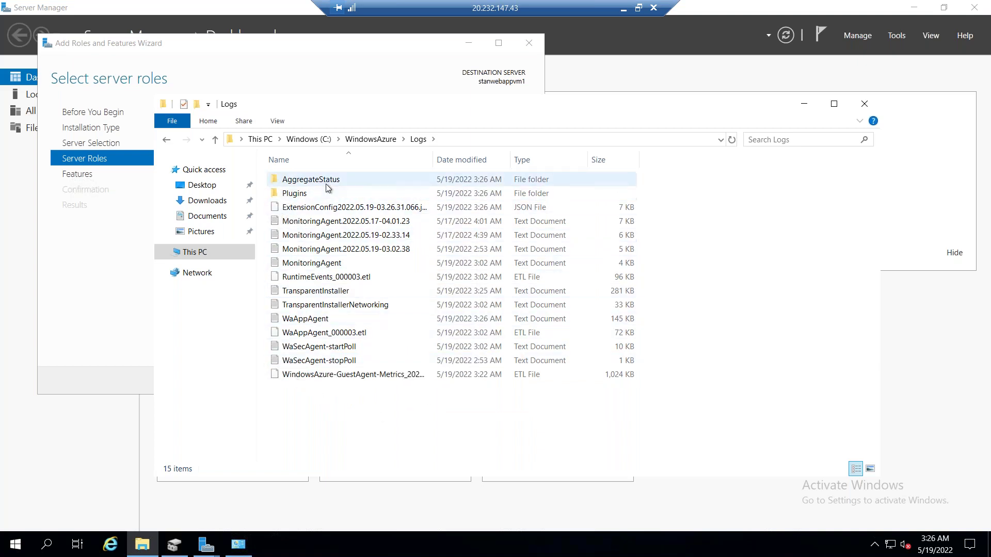
Go back to the C: drive and open the Microsoft.Compute.CustomScriptExtension folder under Packages\Plugins.
left_click(167, 140)
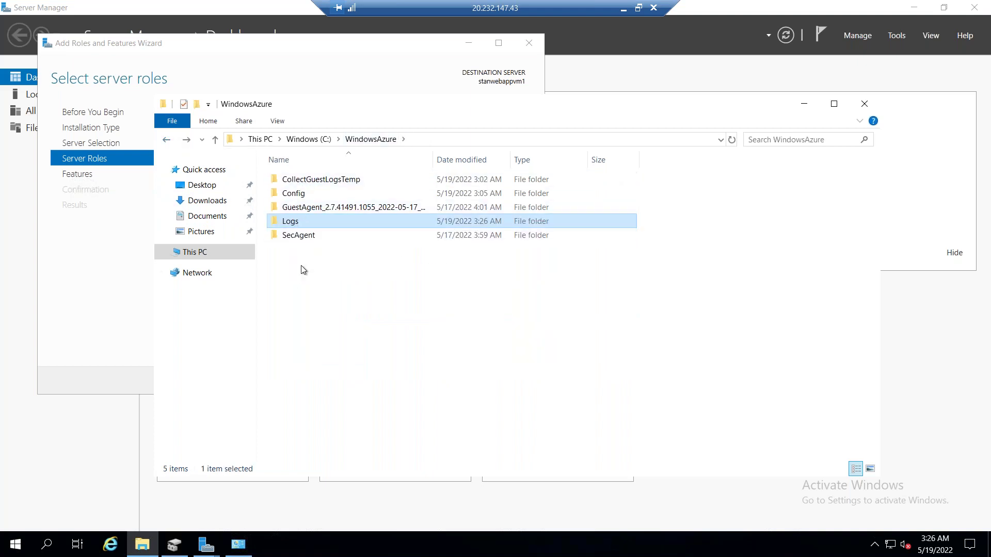
left_click(169, 139)
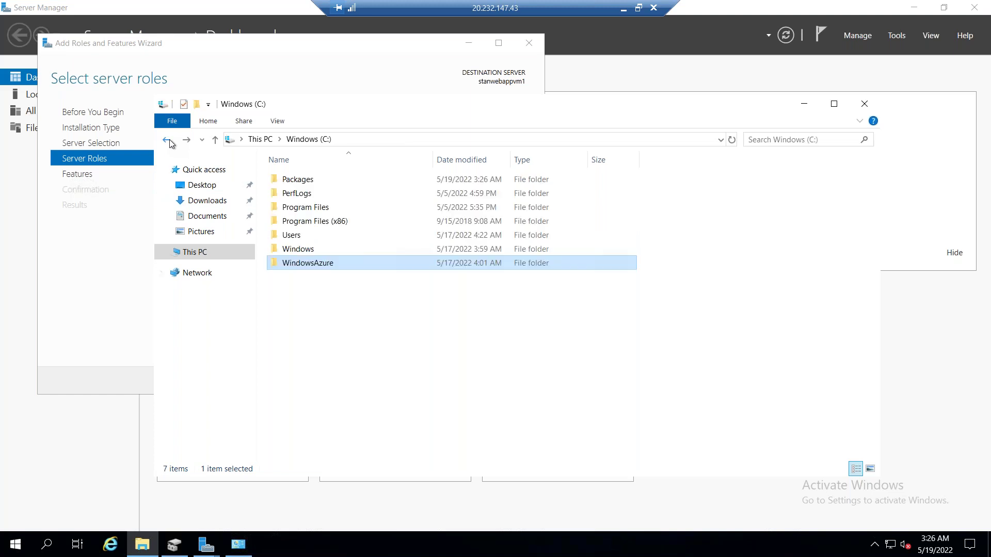
left_click(322, 178)
double_click(322, 179)
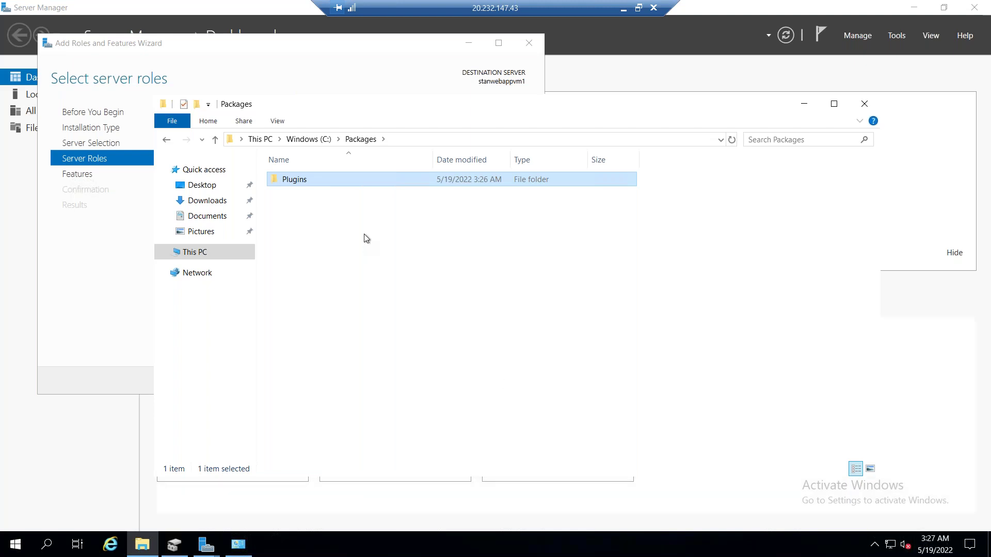
double_click(303, 181)
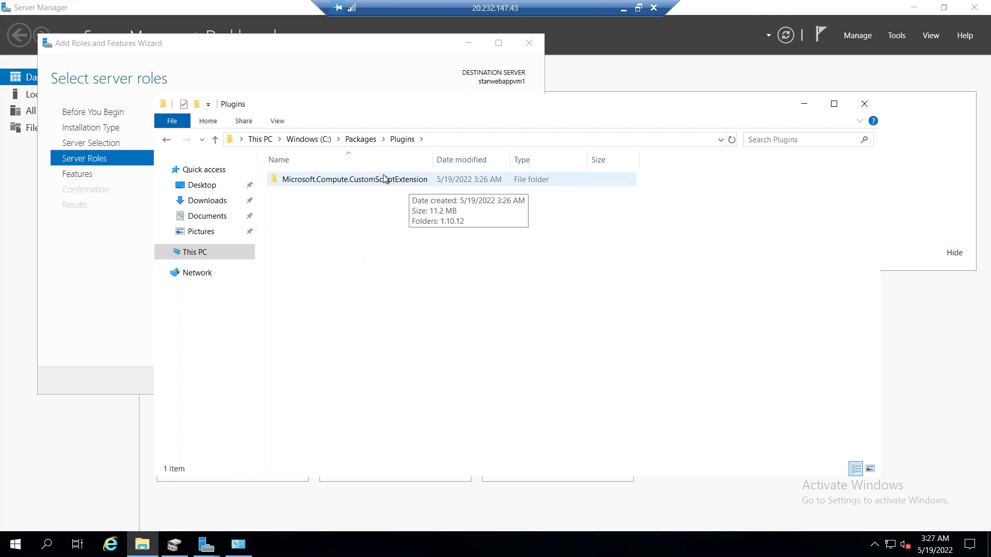
left_click(364, 183)
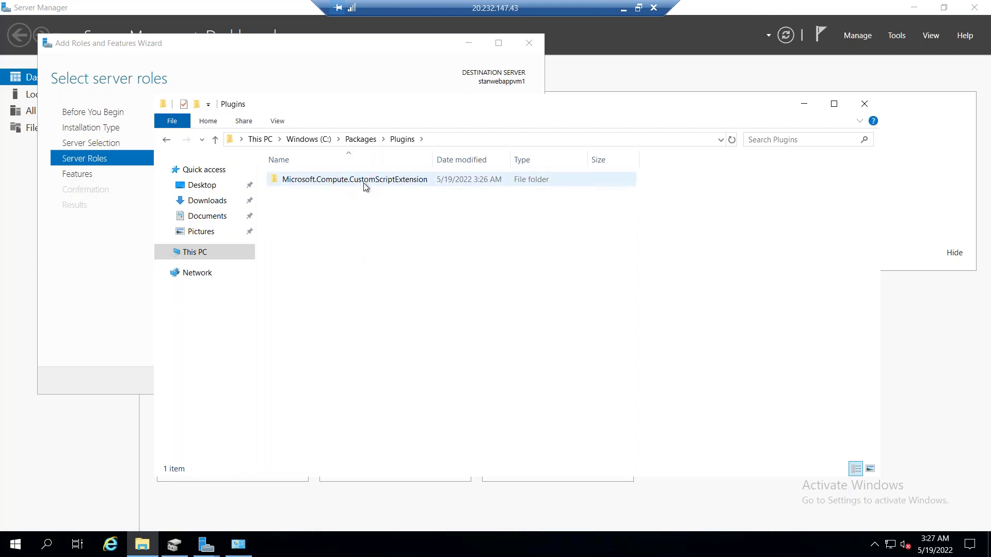
double_click(361, 184)
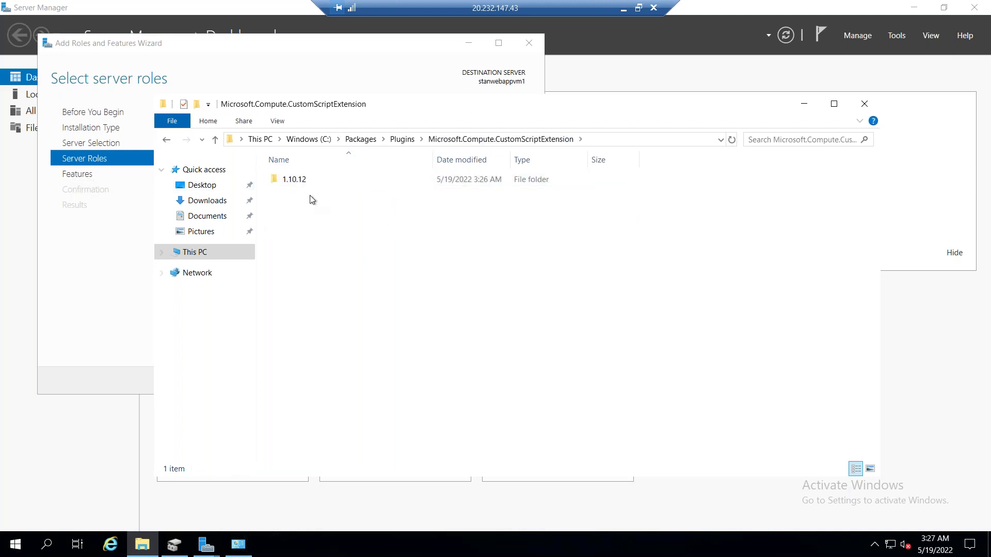
Minimize File Explorer, cancel the open Add Roles and Features Wizard, and close the Network Connections window.
left_click(804, 106)
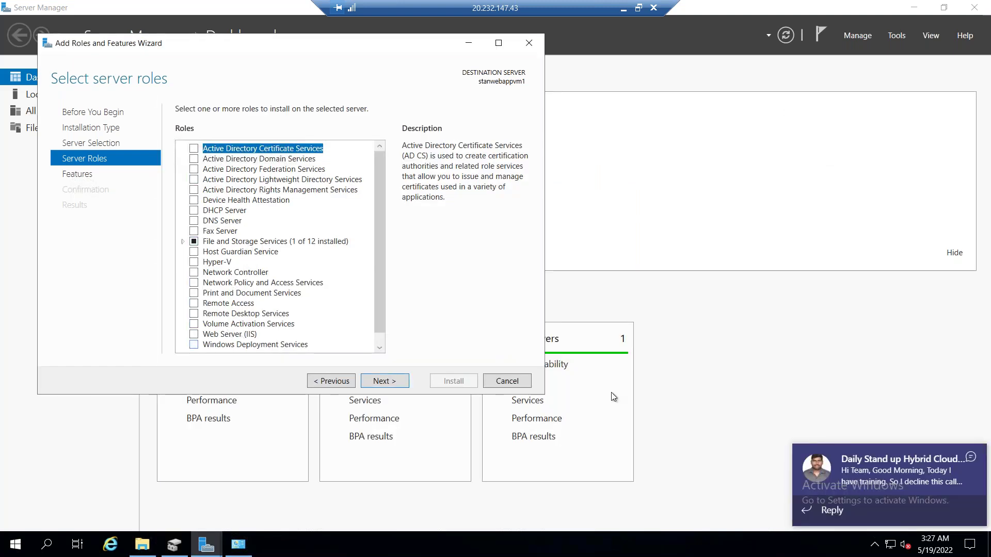
left_click(500, 380)
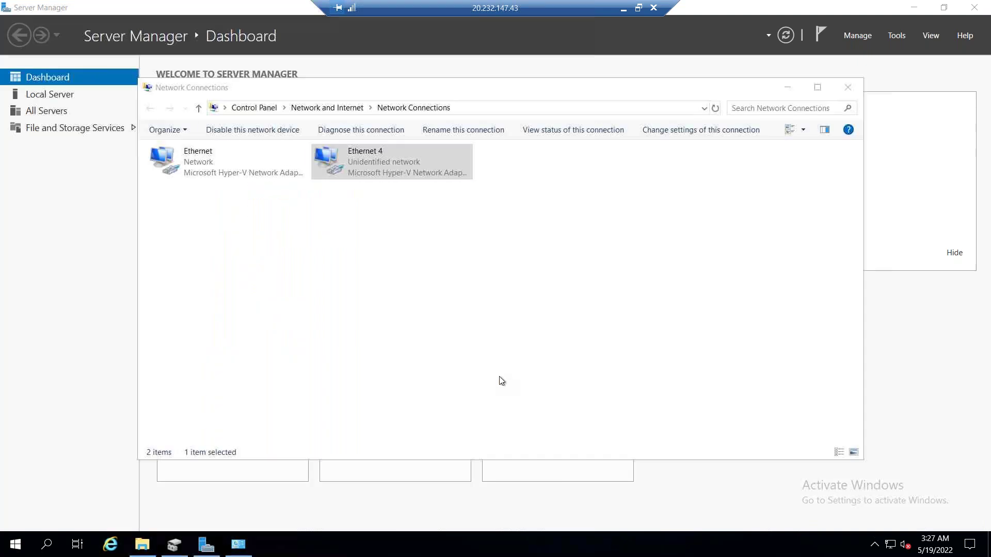
left_click(849, 88)
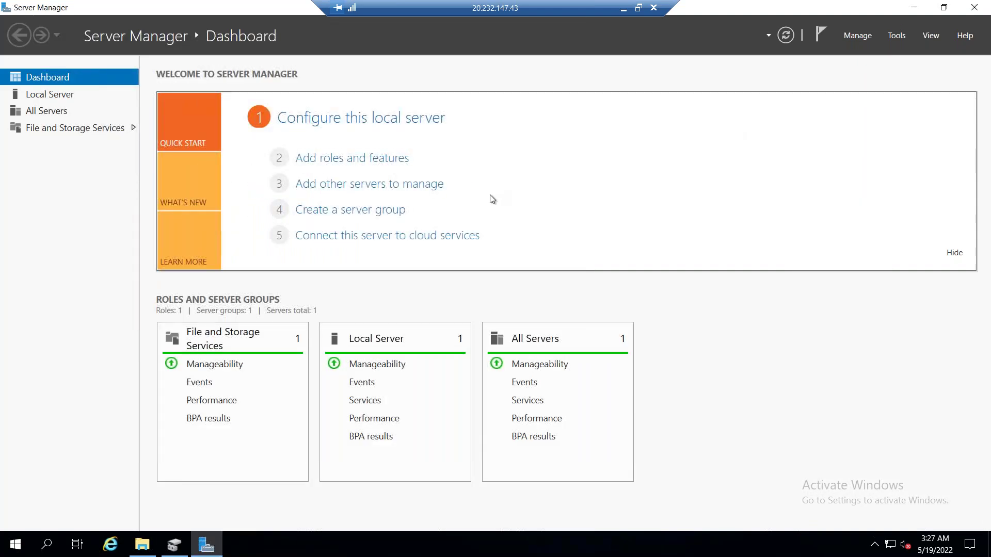
Refresh the Server Manager dashboard and open the IIS page.
left_click(790, 36)
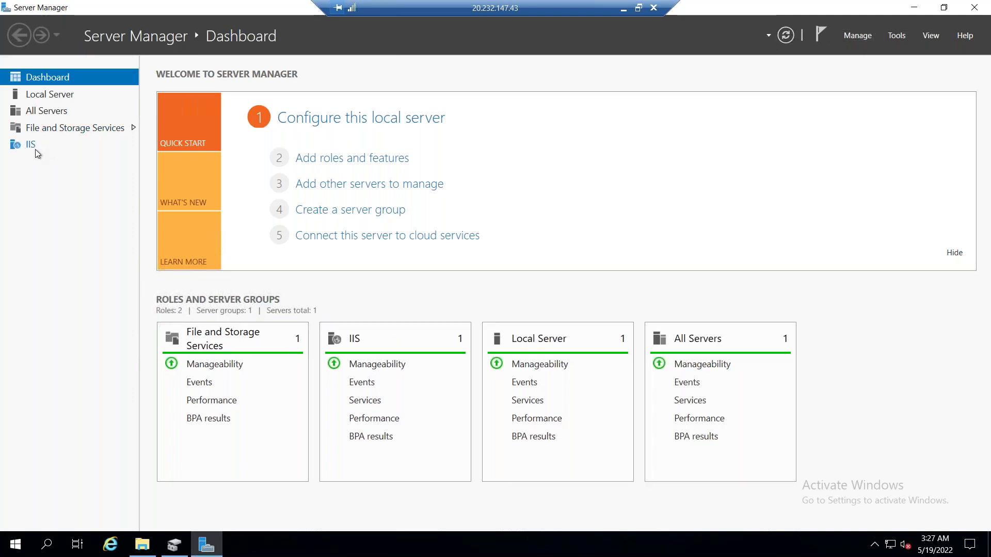
left_click(34, 149)
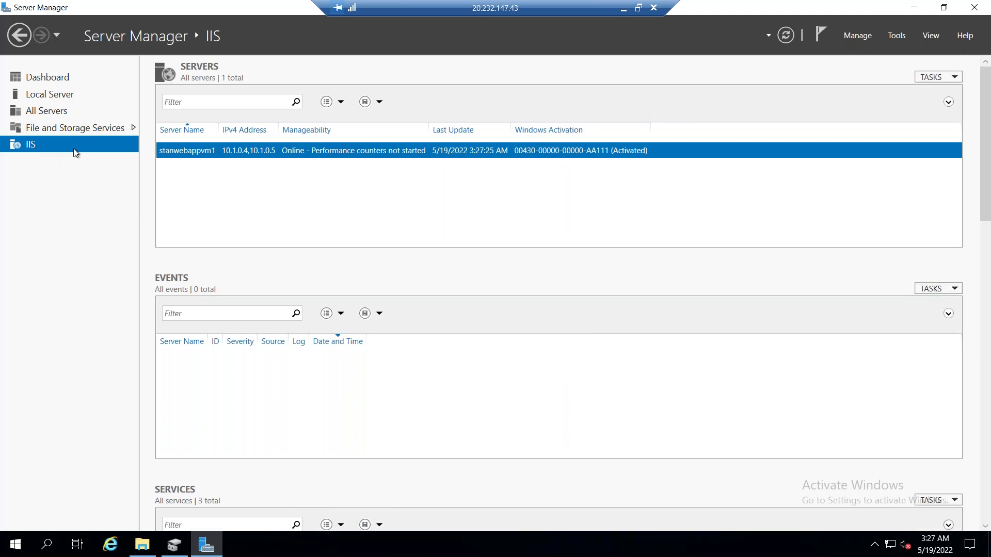
left_click(859, 36)
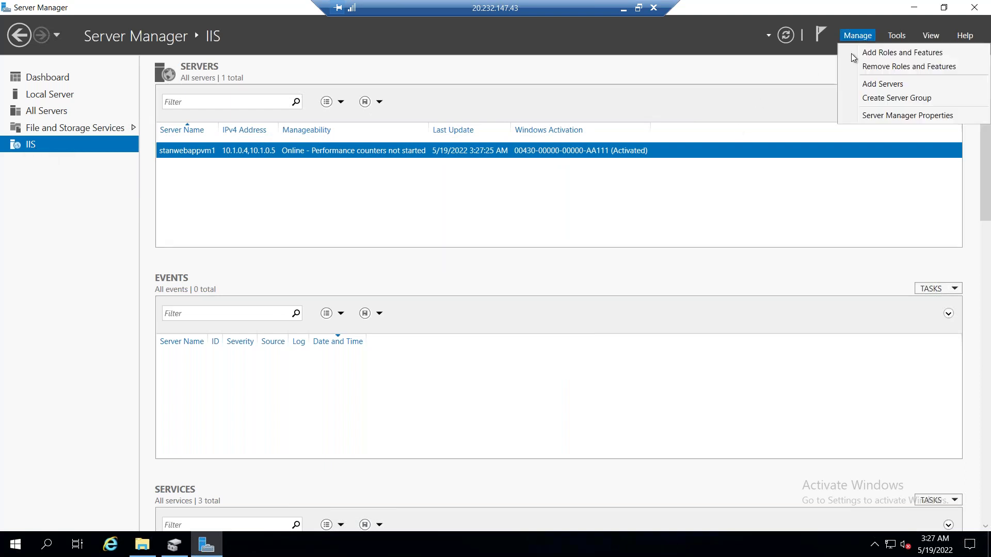
left_click(869, 54)
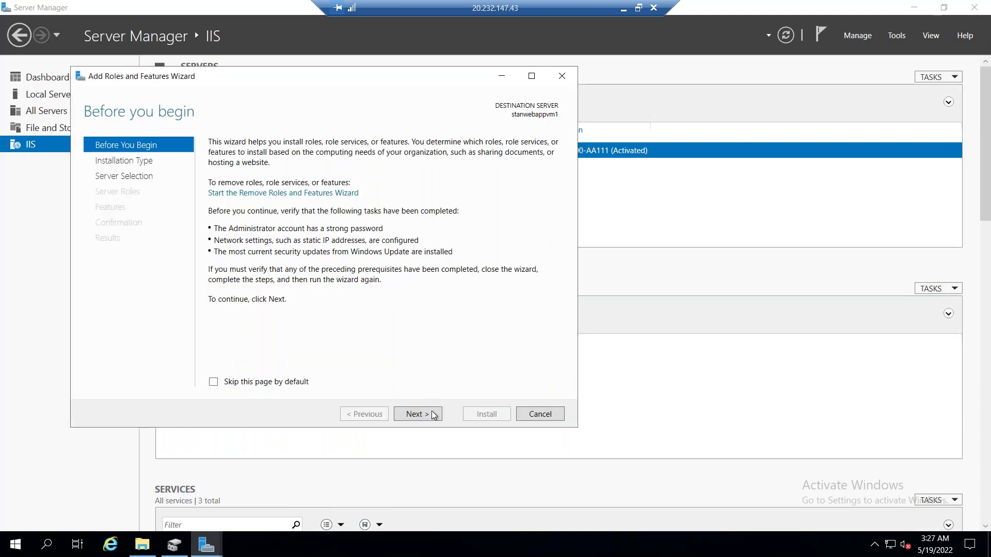
left_click(435, 419)
left_click(434, 419)
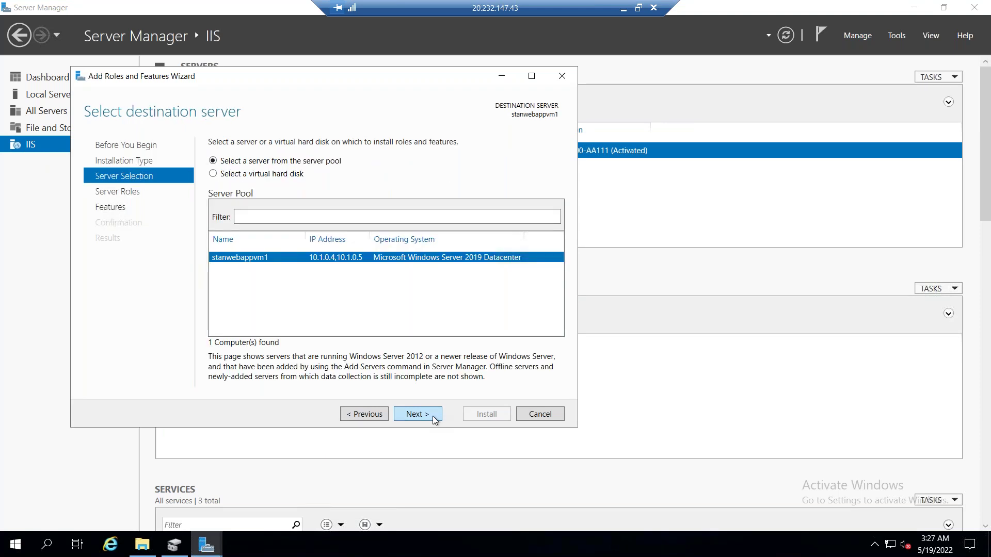
left_click(434, 419)
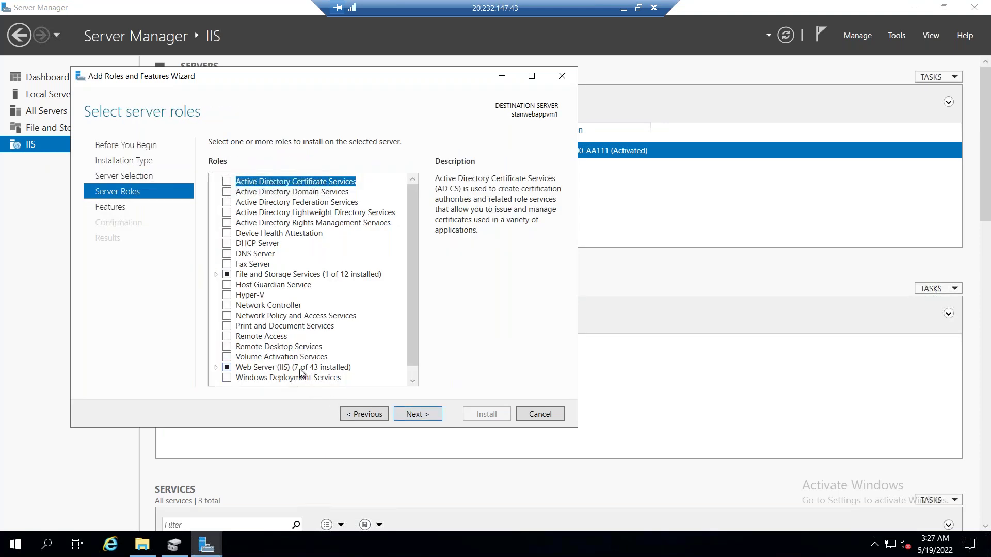
left_click(540, 413)
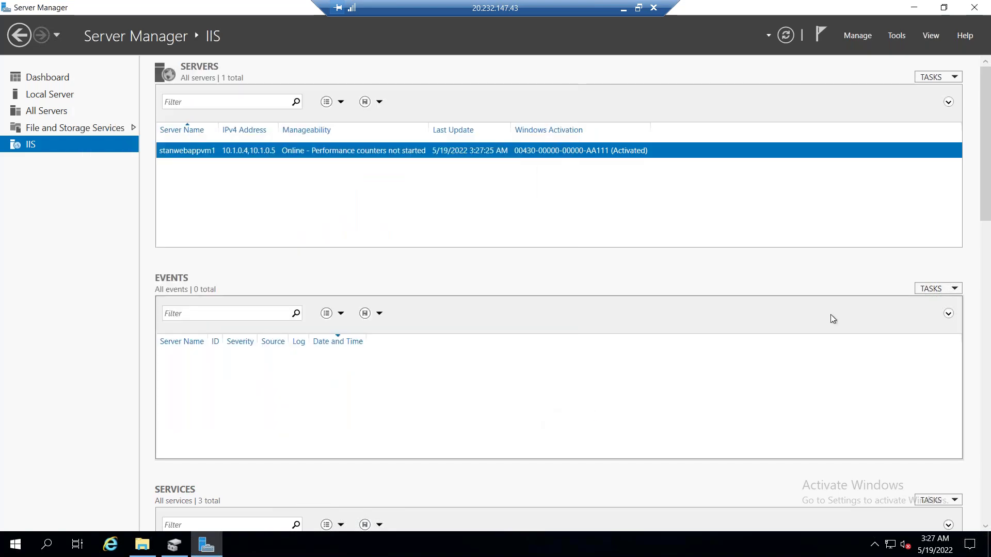
left_click(975, 8)
Browse to the Events folder of Microsoft.Compute.CustomScriptExtension under C:\WindowsAzure\Logs\Plugins.
left_click(143, 544)
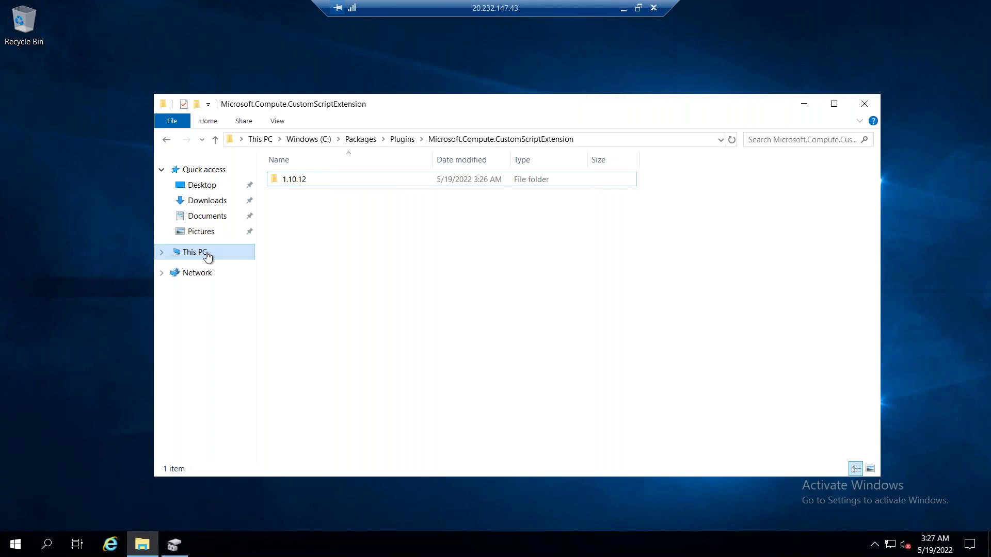
left_click(207, 256)
double_click(345, 309)
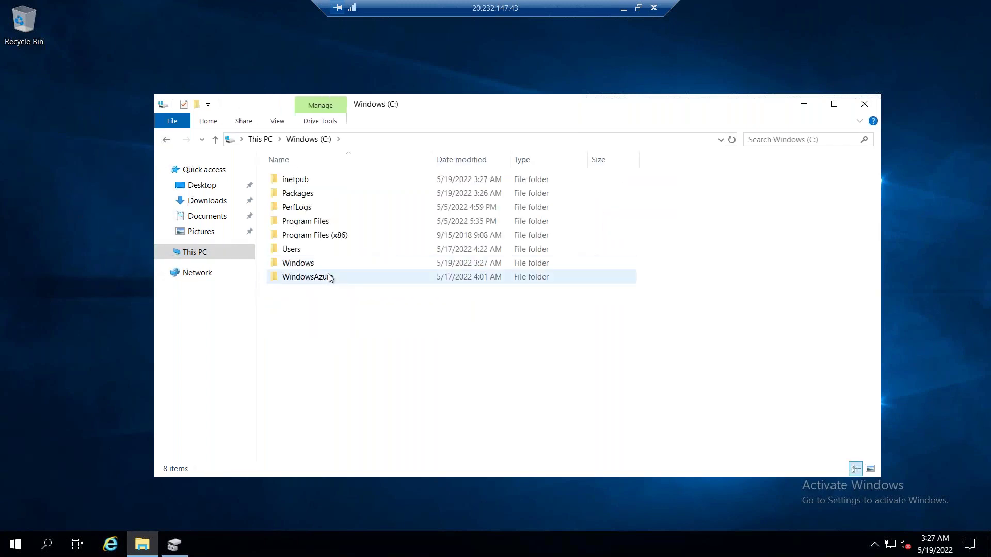
double_click(327, 273)
double_click(309, 222)
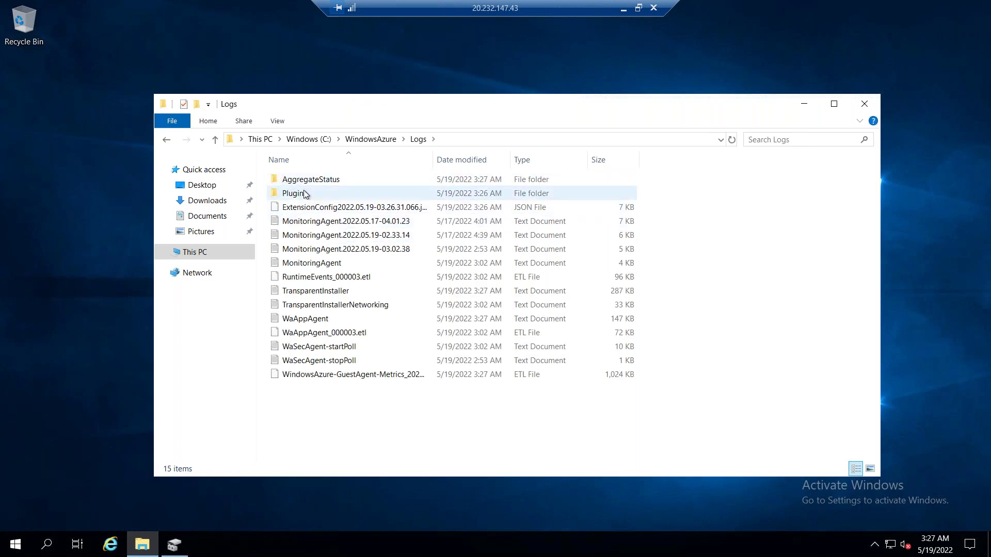
double_click(305, 194)
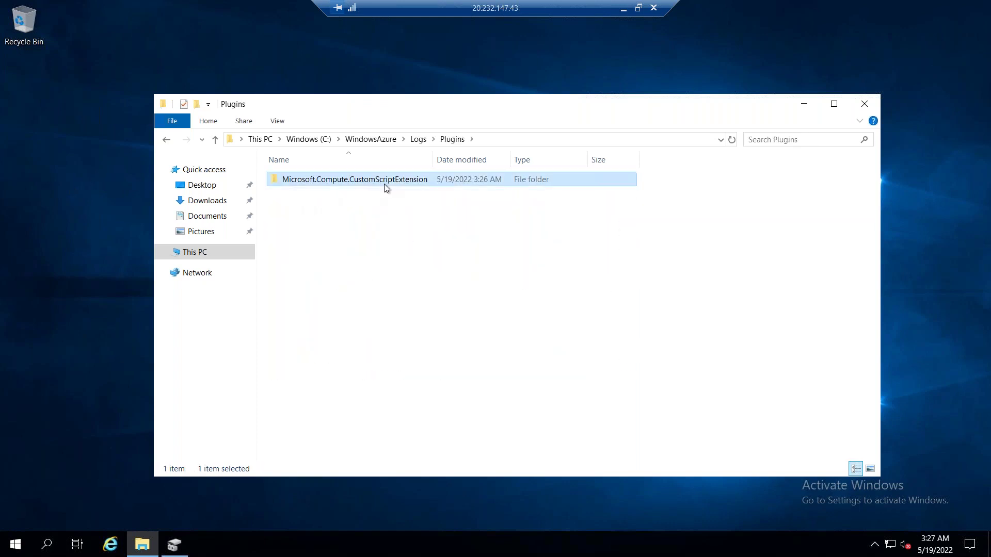
double_click(383, 184)
double_click(305, 198)
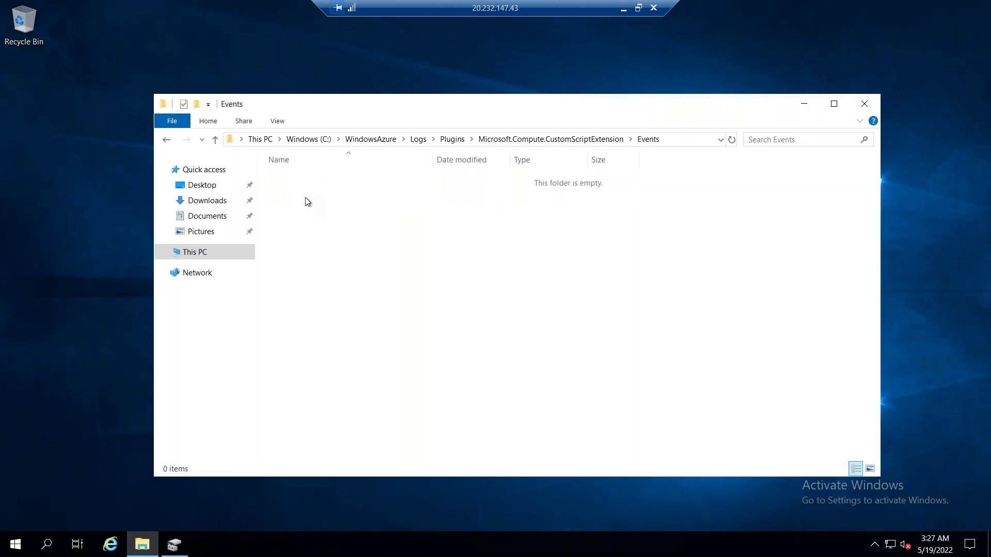
Return to the CustomScriptExtension log folder and open the CustomScriptHandler log from its 1.10.12 subfolder.
left_click(574, 140)
double_click(308, 177)
left_click(335, 181)
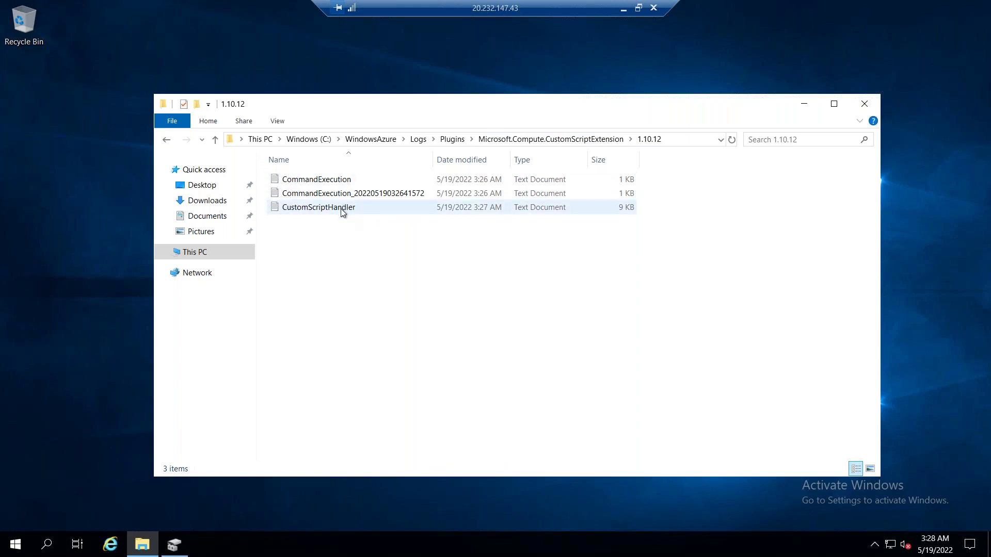
left_click(340, 208)
double_click(340, 208)
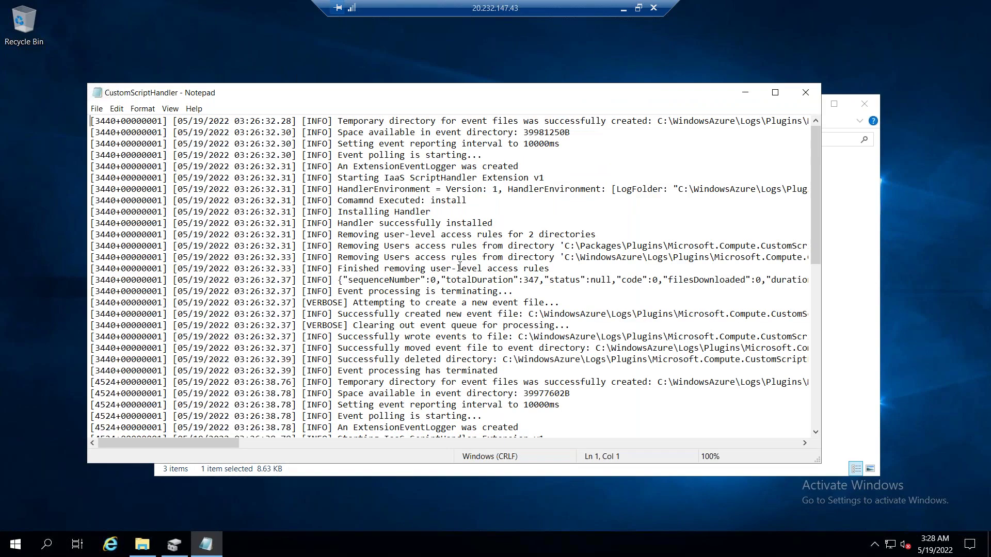
Search the CustomScriptHandler log for "IIS" and close the search dialog.
scroll(460, 267, "down", 2)
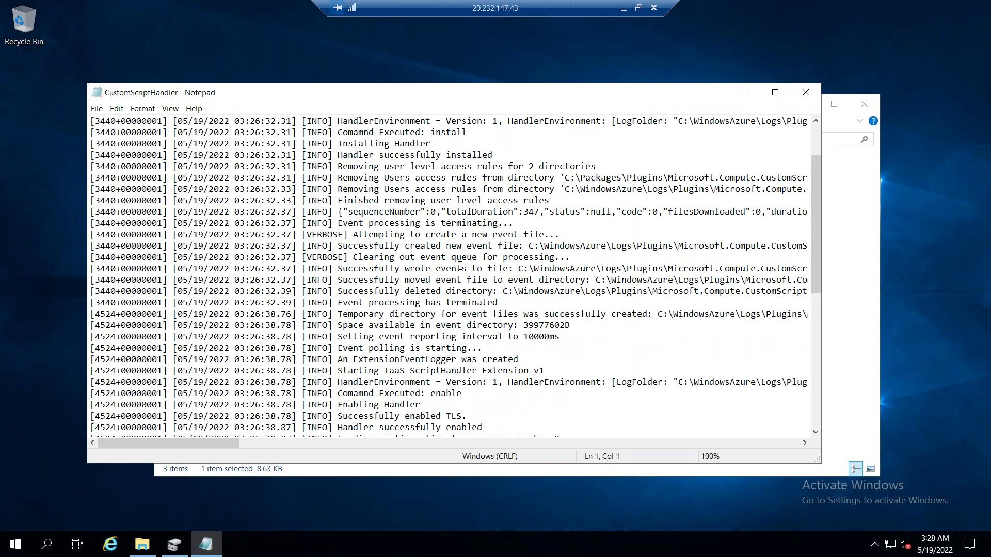
key("ctrl+f")
type("IIS")
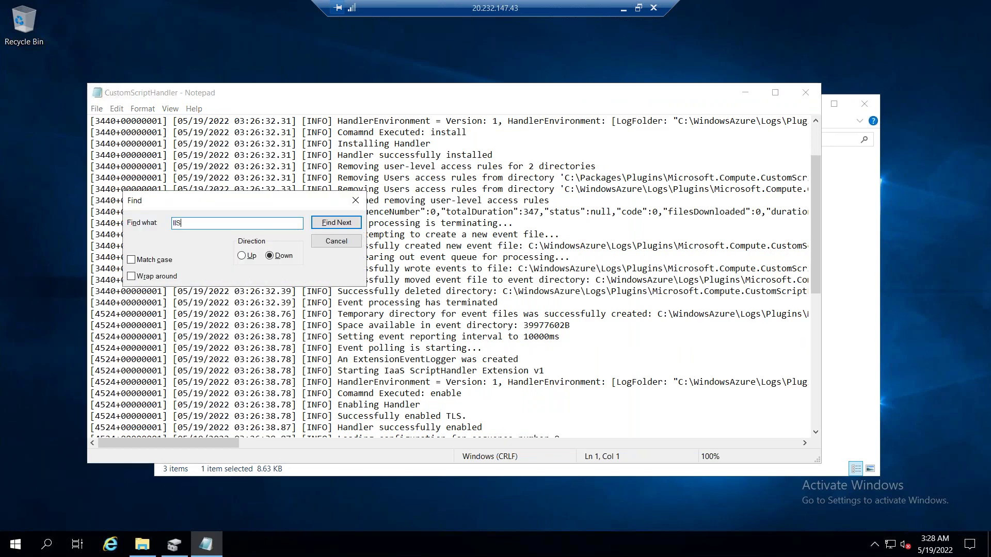
key("Return")
key("Escape")
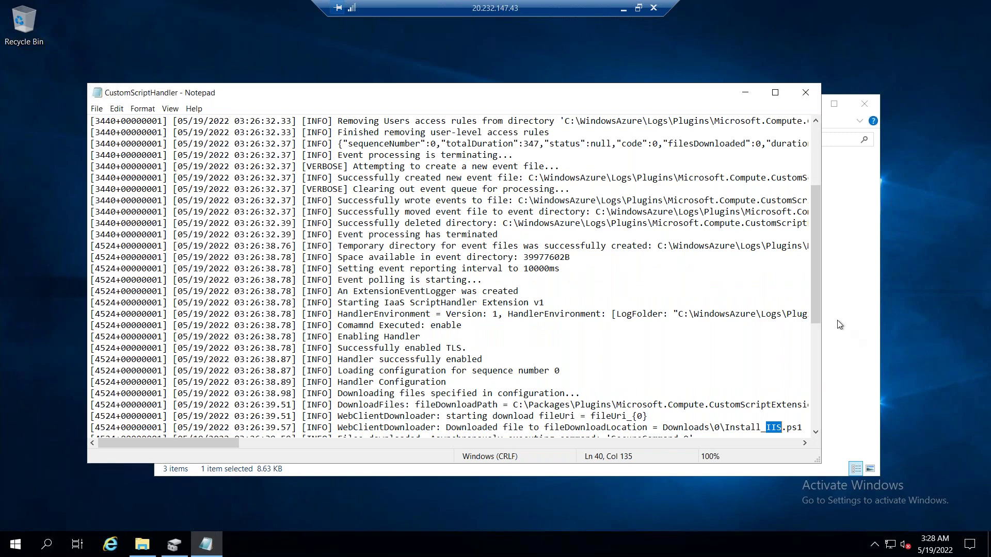
Highlight the Install_IIS.ps1 file name in the log's WebClientDownloader download entry.
scroll(811, 336, "down", 3)
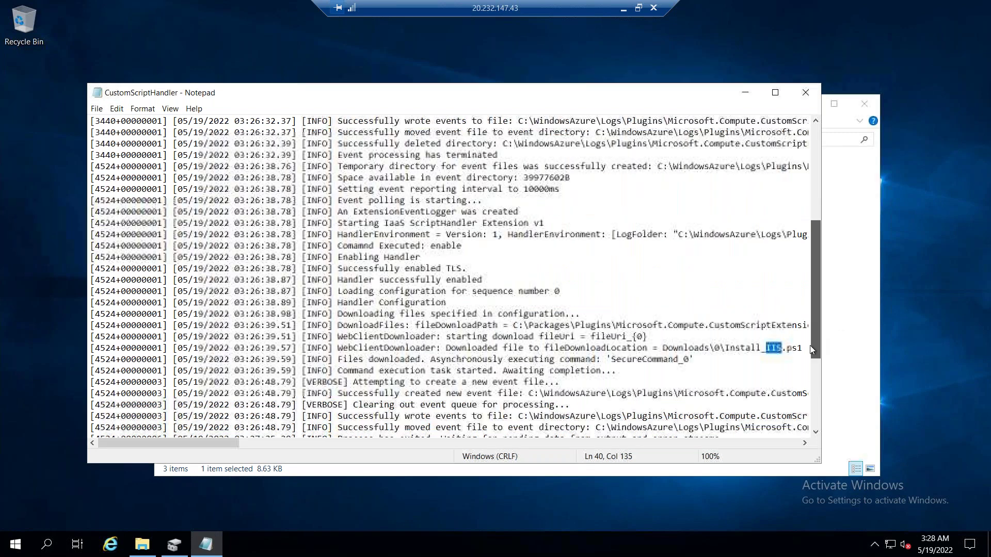
double_click(722, 336)
key("shift+Right")
key("shift+Right")
key("shift+Right")
key("shift+Right")
key("shift+Right")
key("shift+Right")
key("shift+Right")
key("shift+Right")
key("shift+Right")
key("shift+Right")
key("shift+Right")
key("shift+Right")
key("shift+Right")
key("shift+Right")
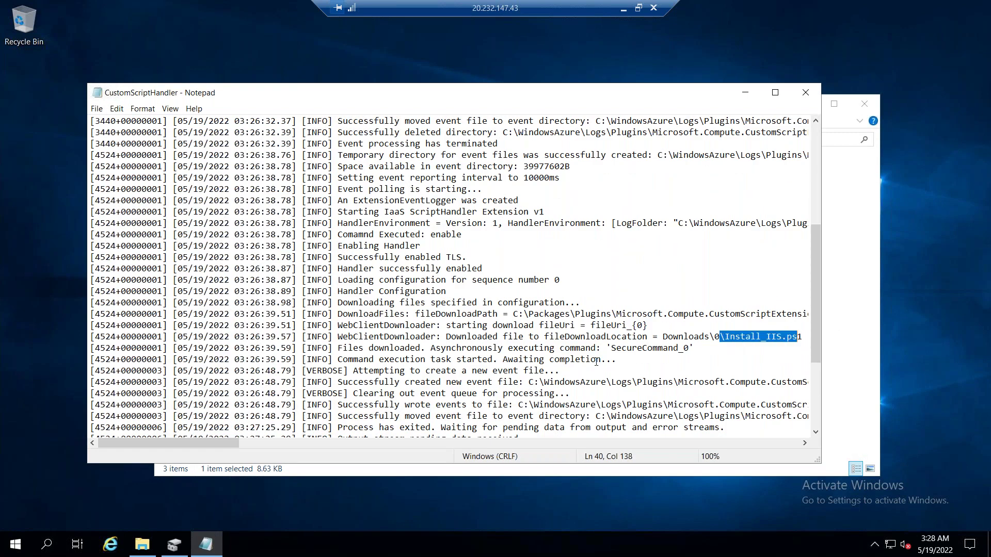
Highlight the last "Successfully created new event file" entry in the log, and close the log.
scroll(596, 363, "down", 5)
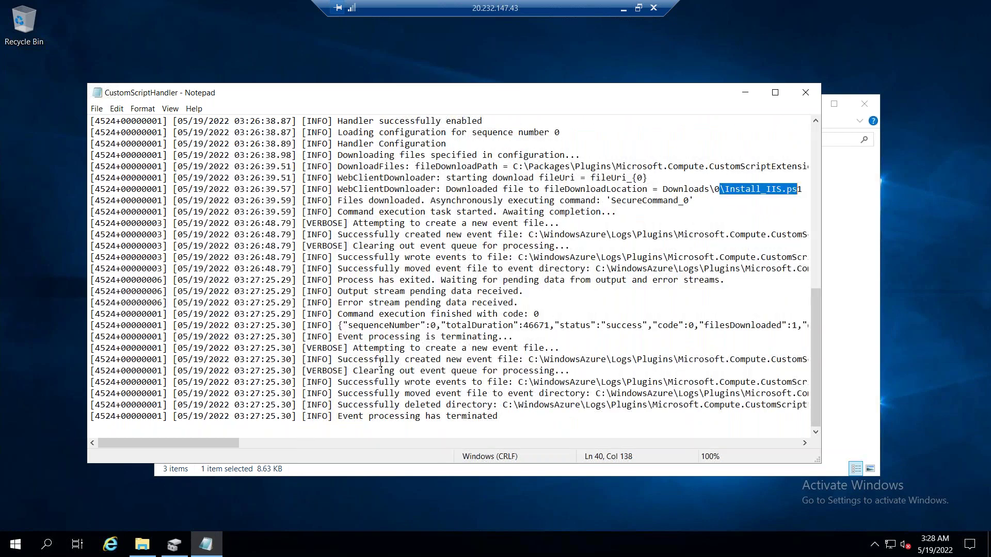
left_click_drag(505, 360, 368, 359)
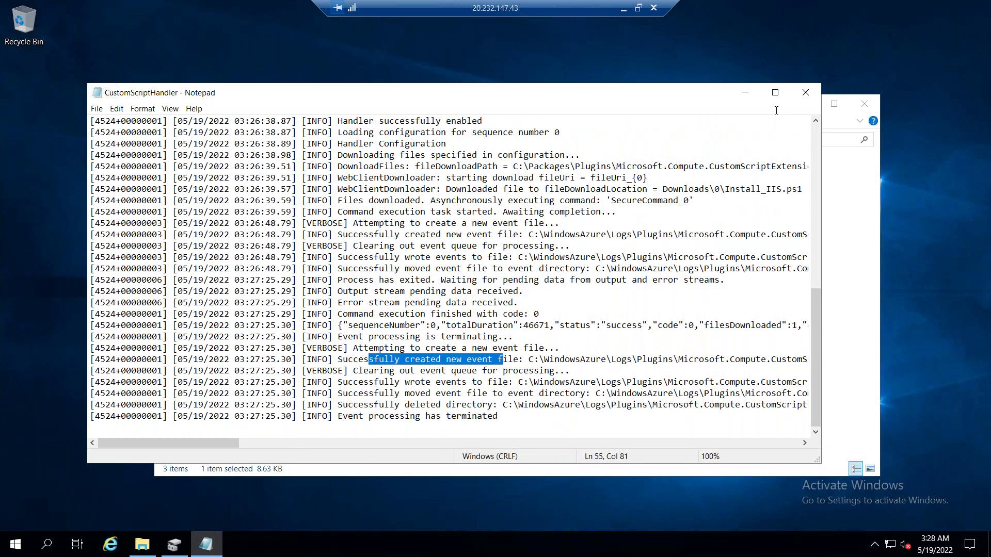
left_click(806, 93)
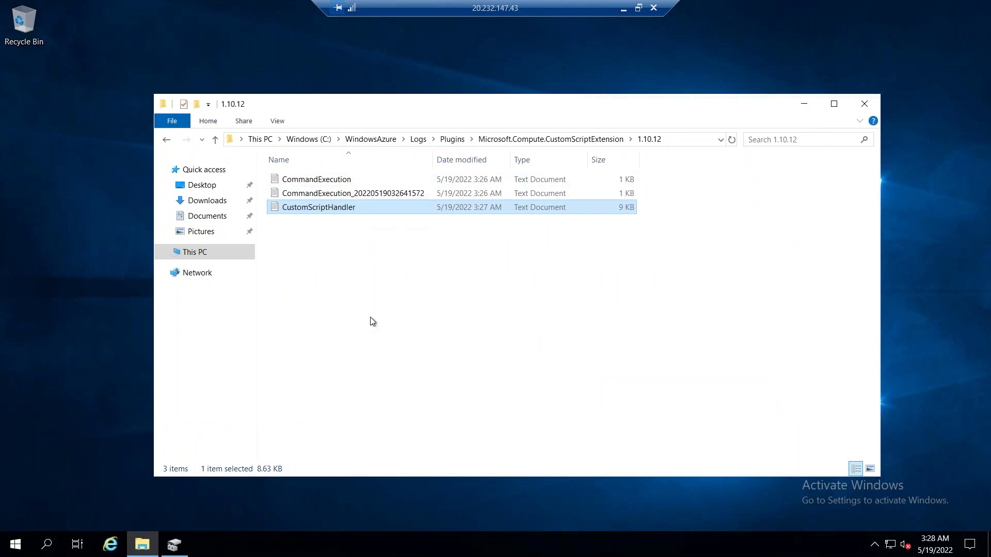
Go back from the 1.10.12 log folder to the Windows (C:) drive and select the Packages folder.
left_click(167, 140)
left_click(166, 139)
left_click(166, 139)
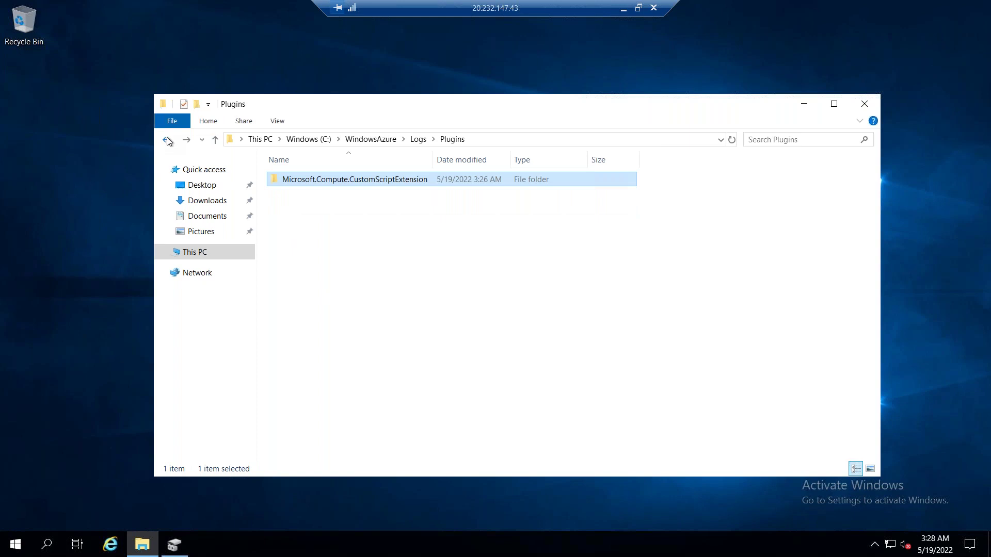
left_click(166, 139)
left_click(167, 139)
left_click(166, 140)
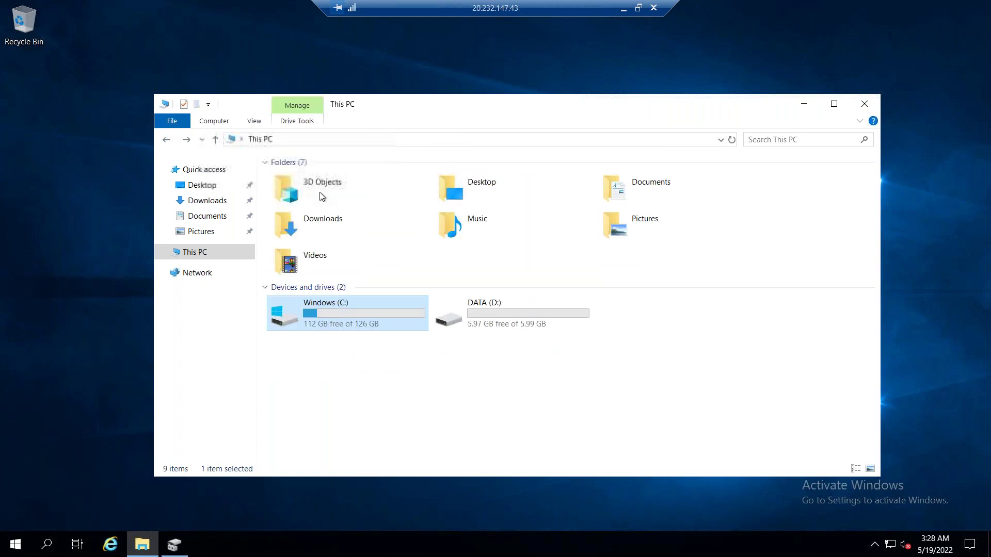
key("alt+Right")
left_click(297, 193)
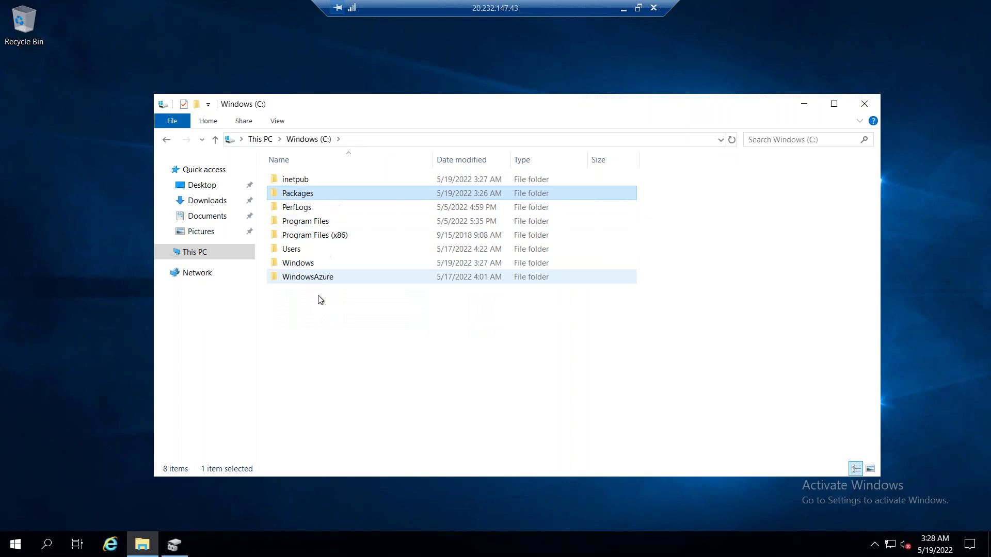
Switch to the Azure portal in Chrome and open the Performance diagnostics page of the stanwebappvm1 virtual machine.
left_click(625, 10)
left_click(50, 100)
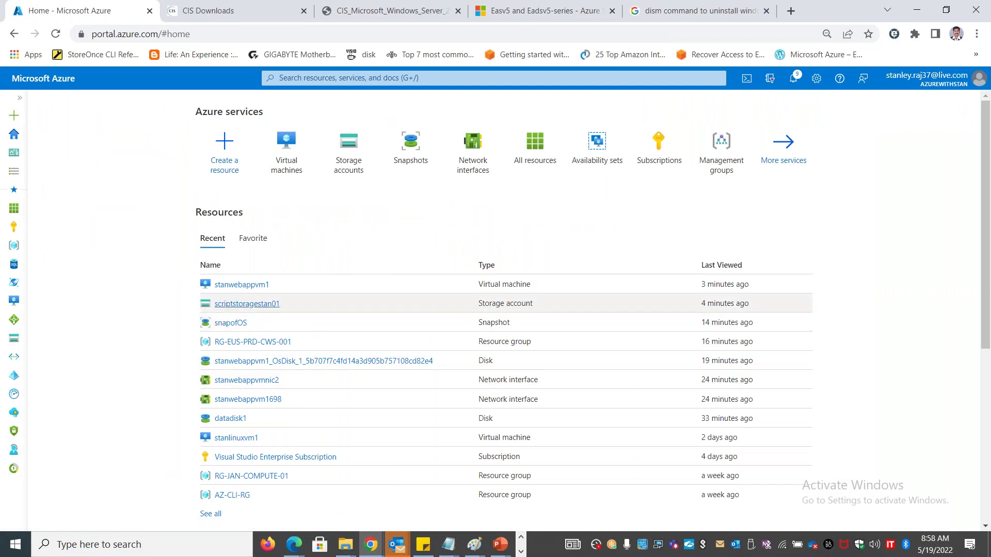
left_click(253, 285)
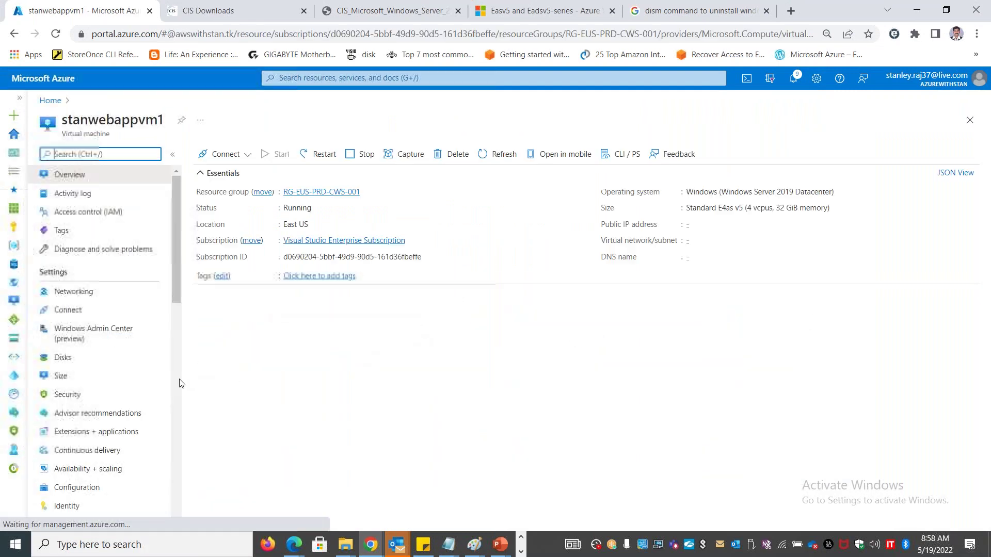
scroll(129, 392, "down", 10)
left_click(95, 425)
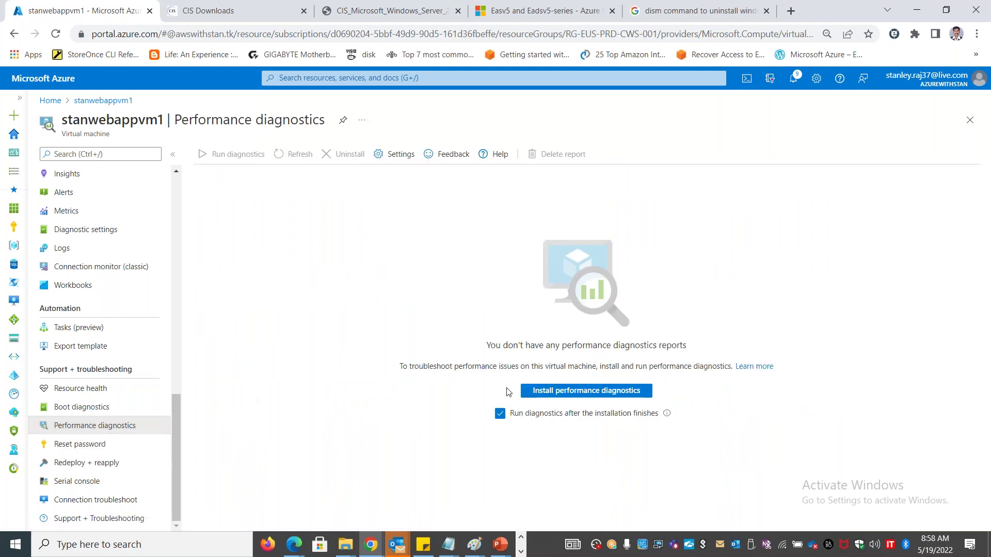
Install performance diagnostics on stanwebappvm1, keeping the option to run diagnostics after the installation finishes.
left_click(550, 396)
left_click(669, 273)
left_click(686, 513)
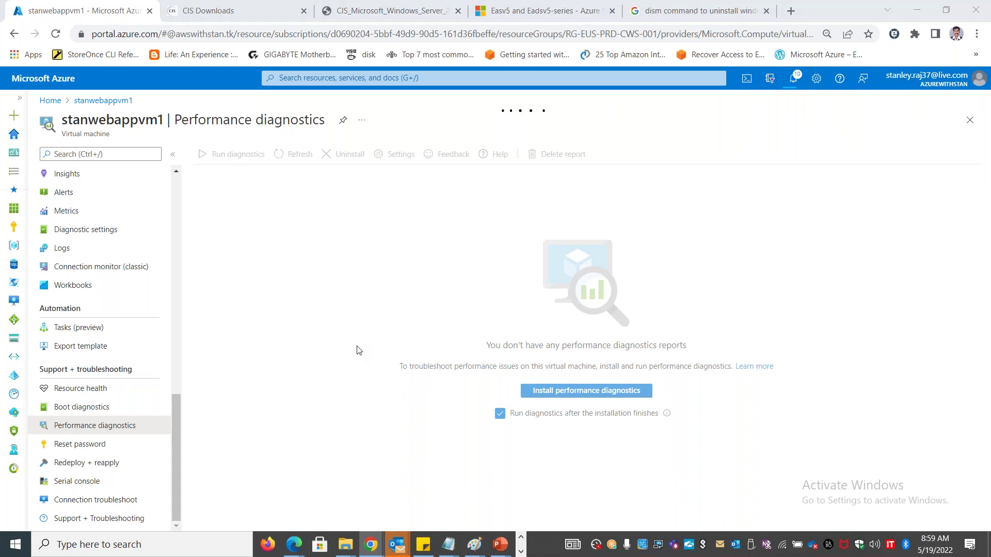
Switch to the VM's Remote Desktop session and open the C:\Packages\Plugins folder.
key("alt+Tab")
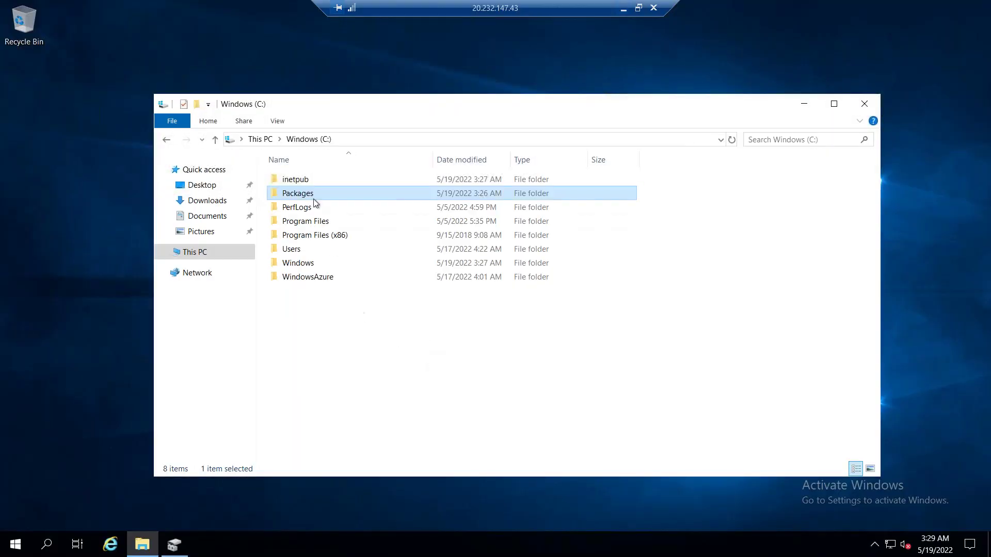
double_click(308, 195)
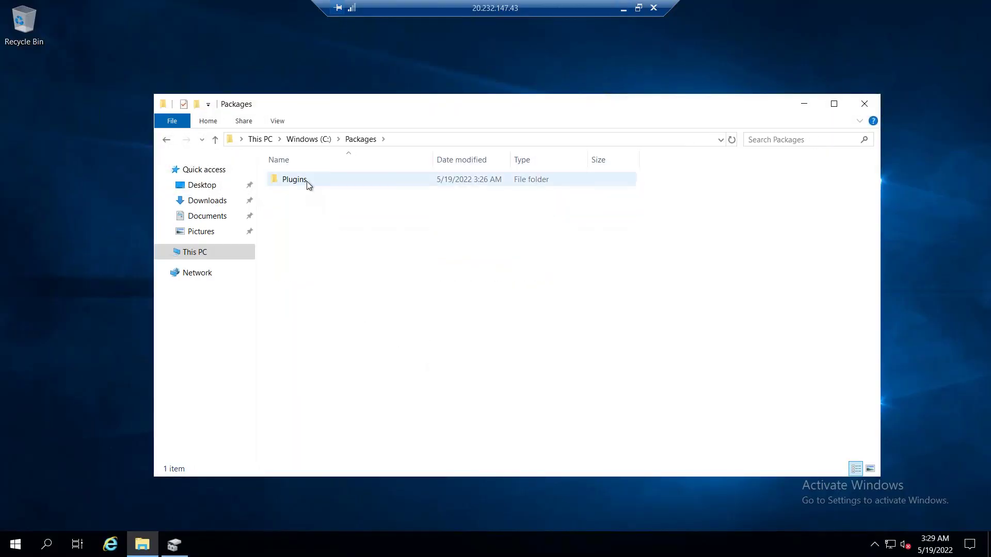
double_click(309, 181)
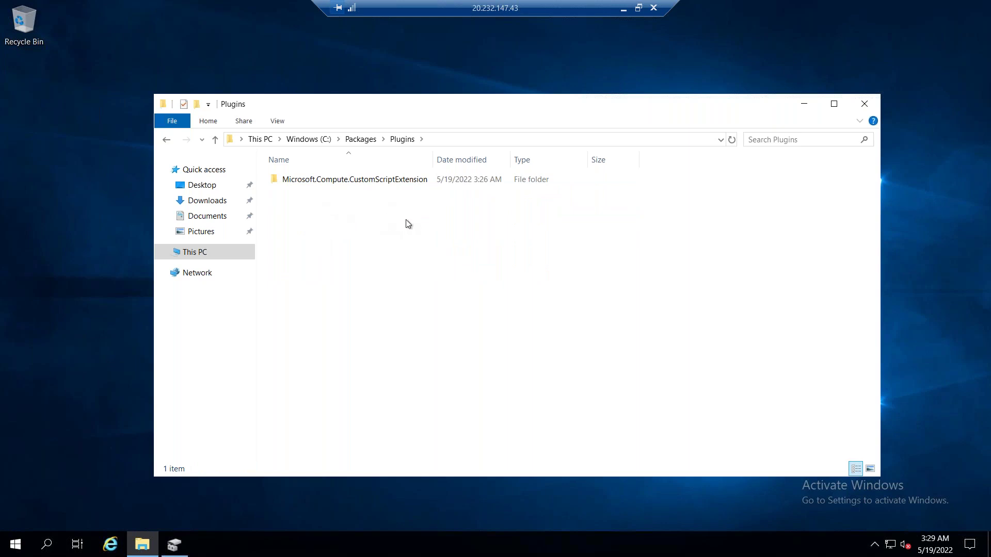
Open Programs and Features on the VM by running appwiz.cpl, and close it again.
right_click(16, 543)
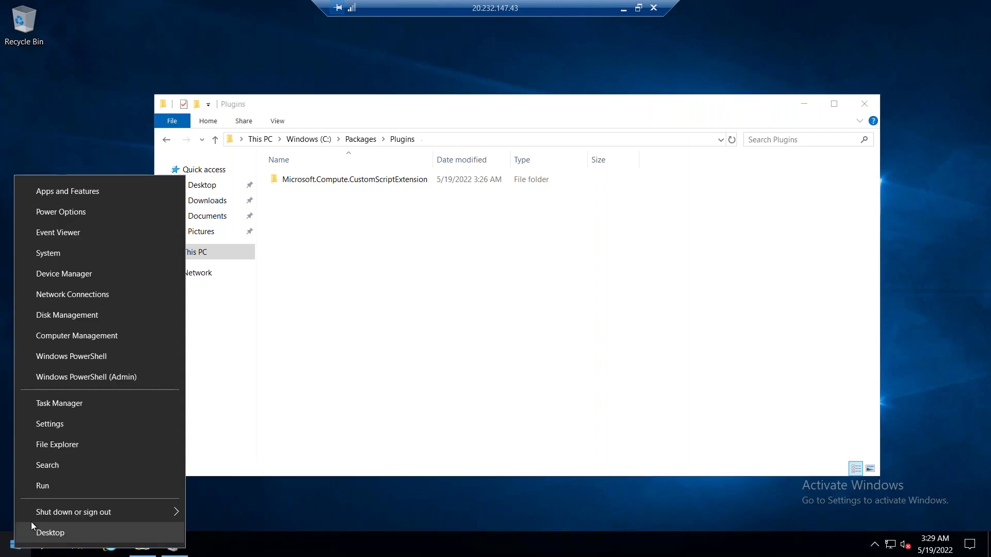
left_click(63, 485)
type("appwiz")
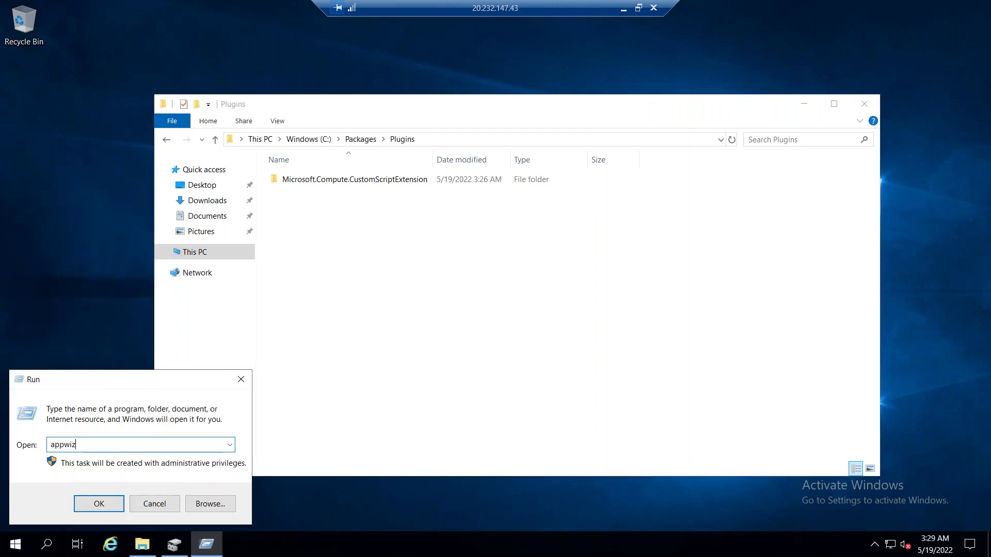
type(".cpl")
key("Return")
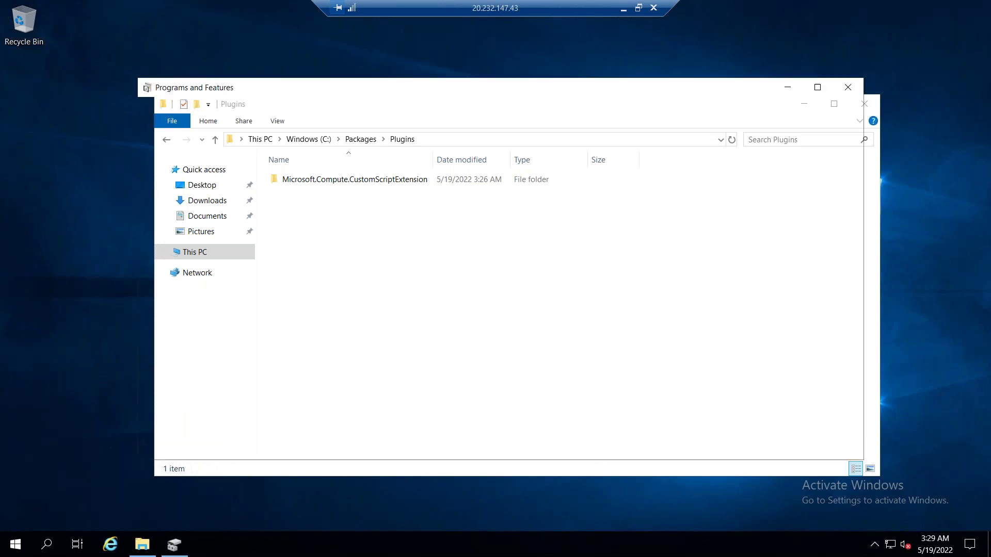
left_click(848, 87)
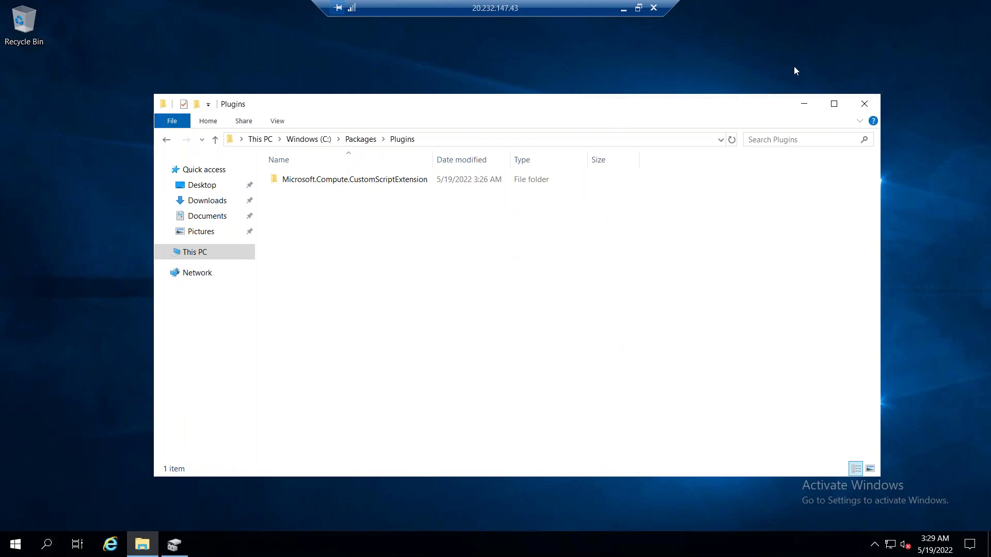
Show the full path of the Plugins folder in File Explorer and leave it as it is.
left_click(543, 139)
key("Escape")
left_click(513, 140)
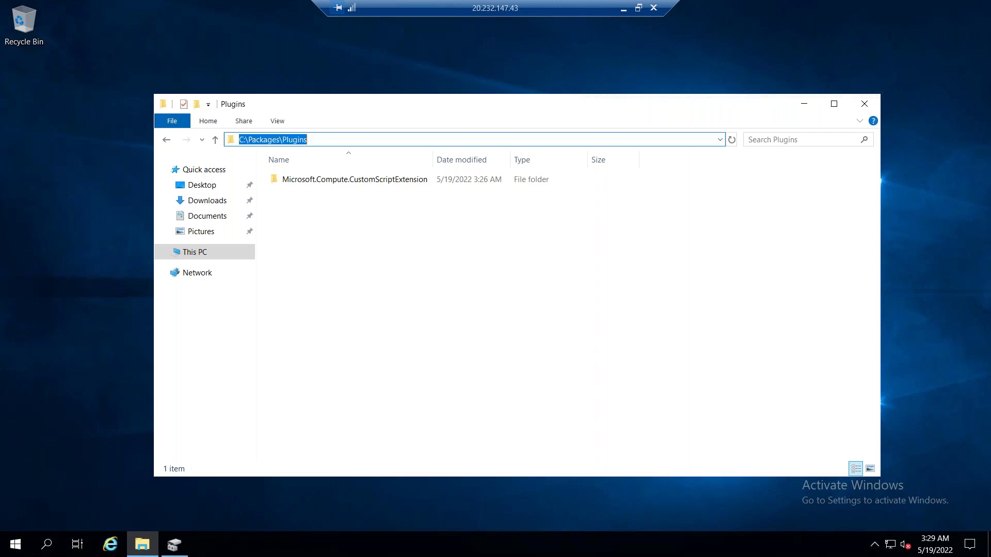
key("Escape")
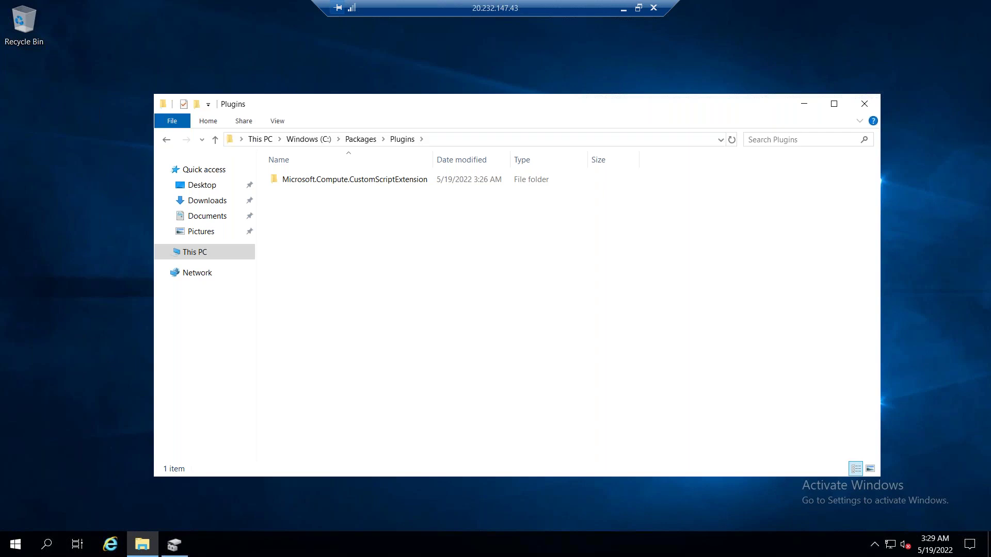
Take the Remote Desktop session out of full screen and open the 1.0.21 subfolder of the Azure Performance Diagnostics plugin.
left_click(638, 8)
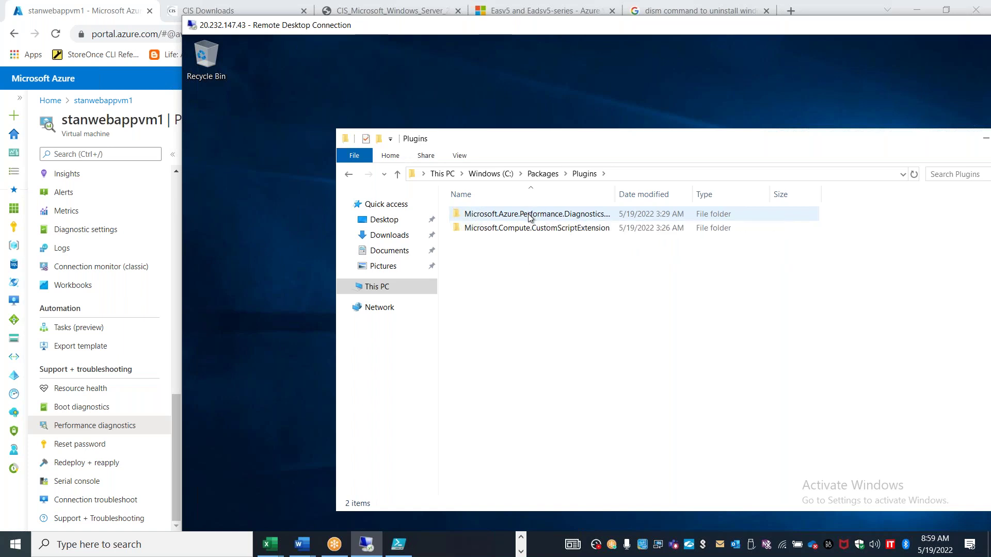
double_click(529, 215)
double_click(528, 213)
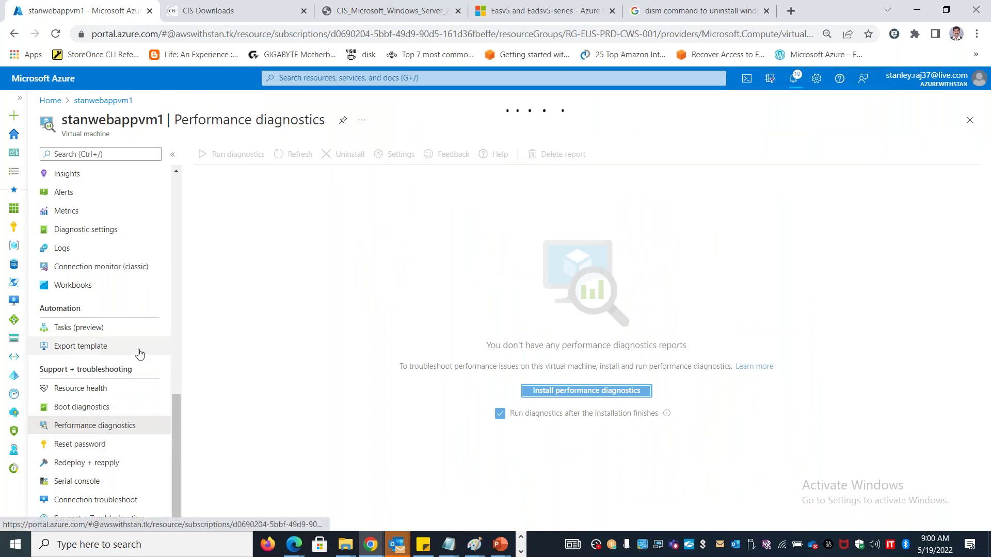
Check the Performance diagnostics page of stanwebappvm1 in the Azure portal for the state of the installation.
key("alt+Tab")
key("alt+shift+Tab")
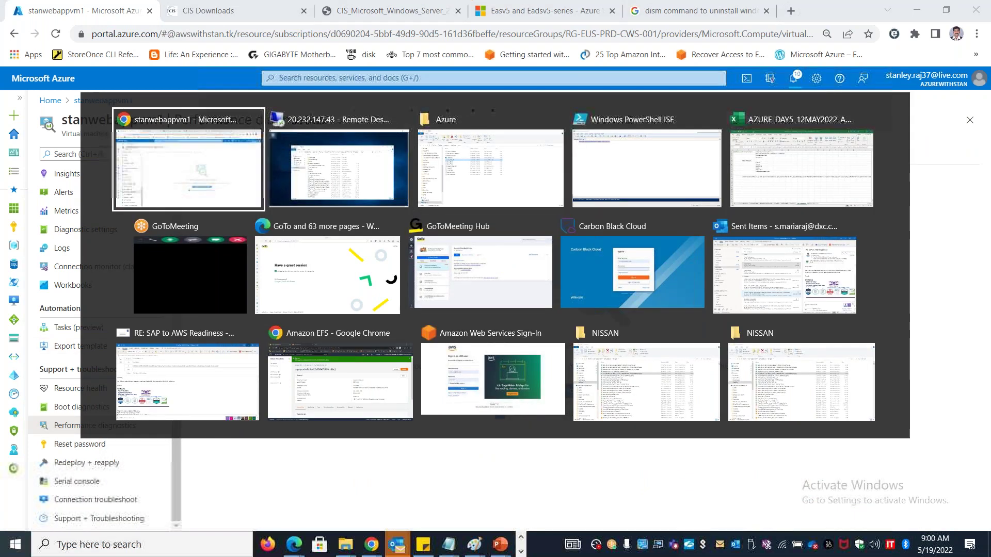
scroll(178, 423, "up", 1)
left_click_drag(178, 408, 171, 464)
scroll(174, 318, "up", 5)
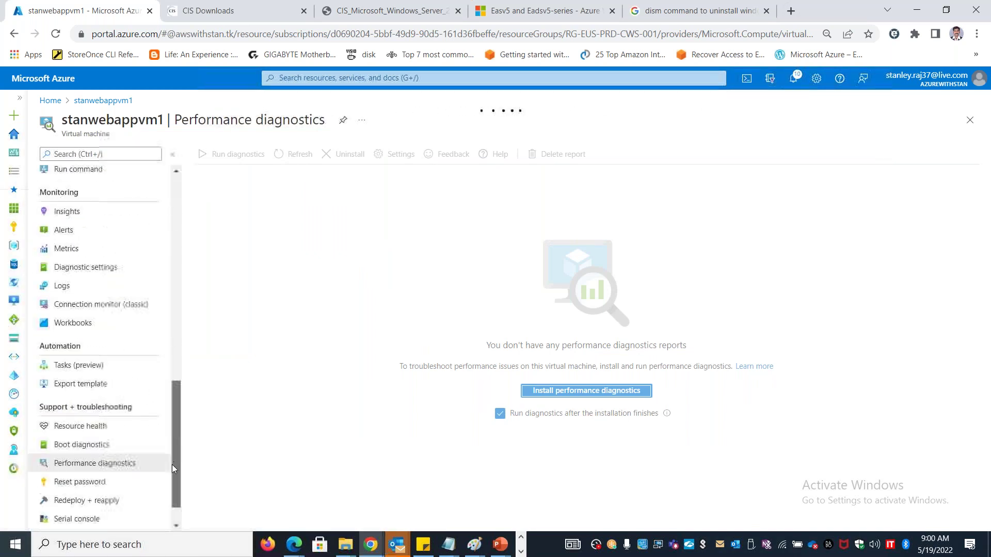
left_click(103, 453)
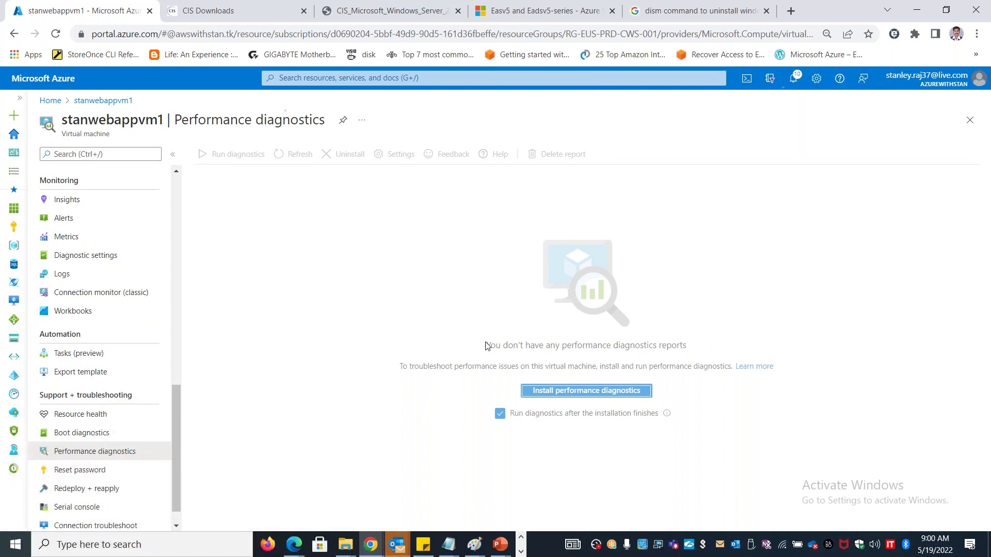
Return to the VM's Remote Desktop session in full screen and close the File Explorer window showing the 1.0.21 folder.
key("alt+Tab")
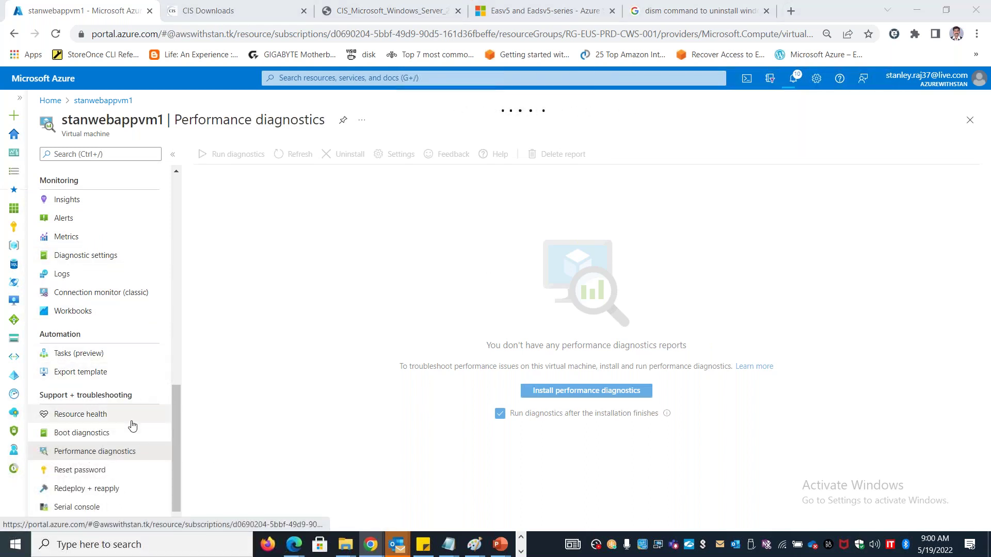
key("alt+Tab")
key("alt+shift+Tab")
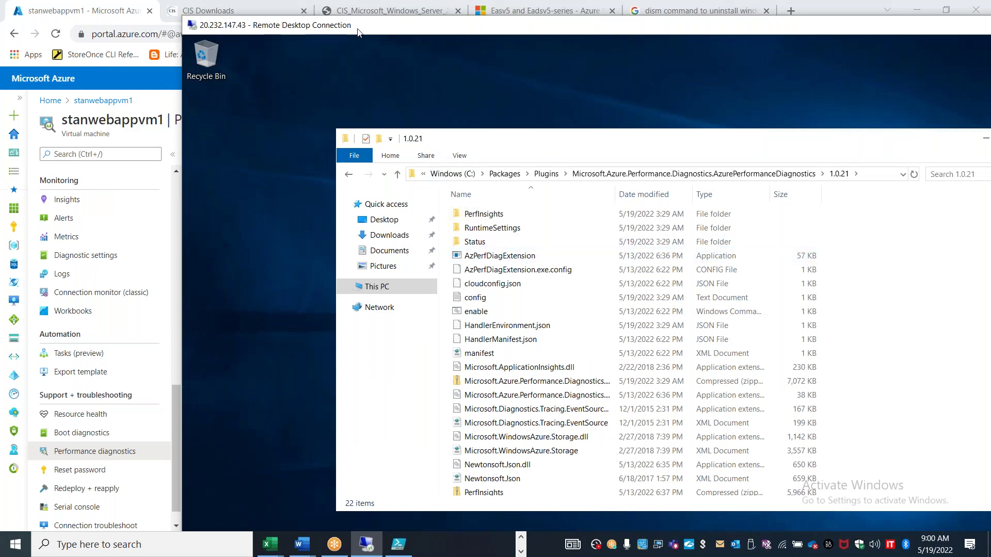
double_click(357, 33)
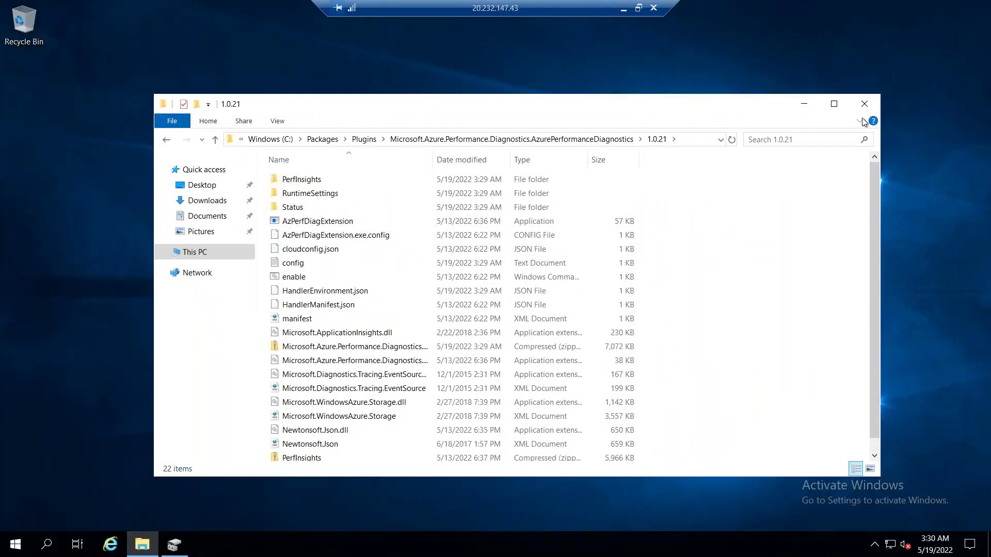
left_click(864, 104)
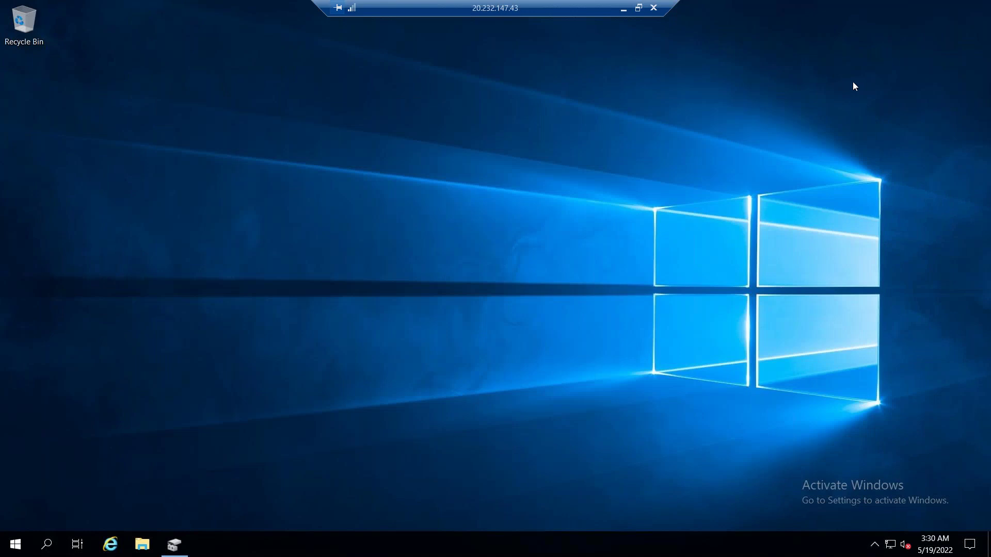